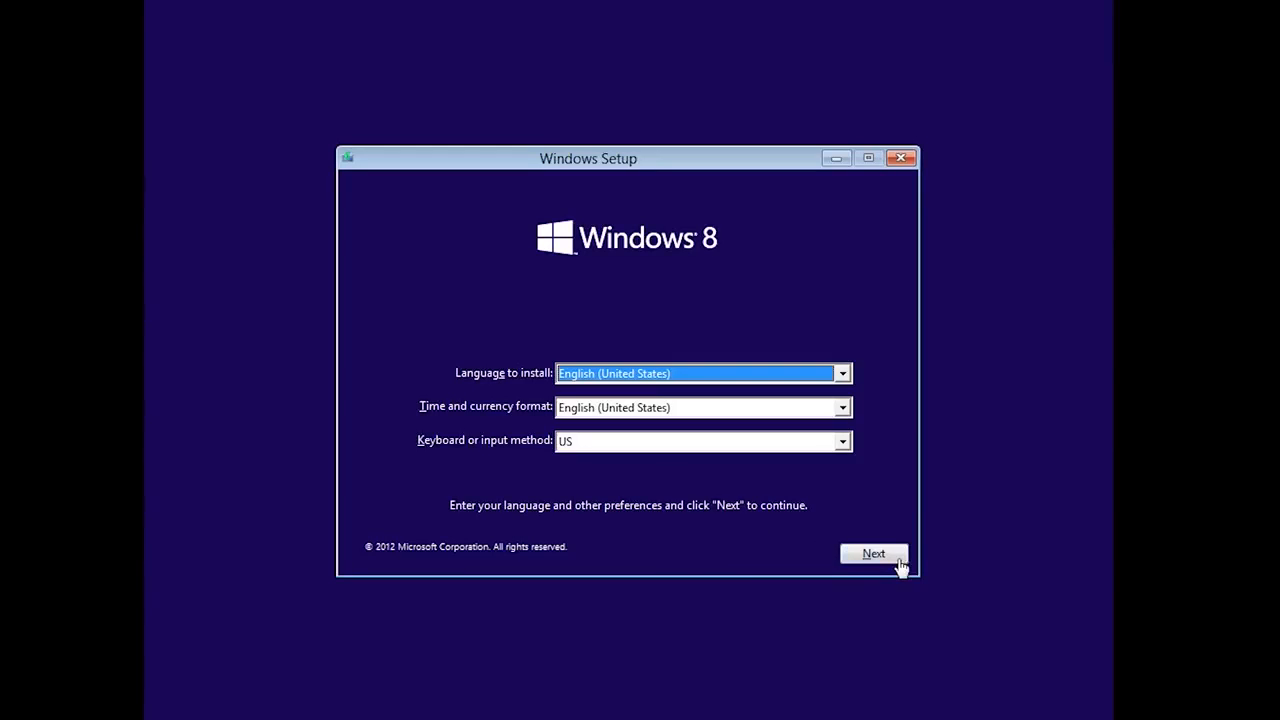
- Keep the default language and keyboard settings and begin installing Windows
{"action": "left_click", "coordinate": [900, 566]}
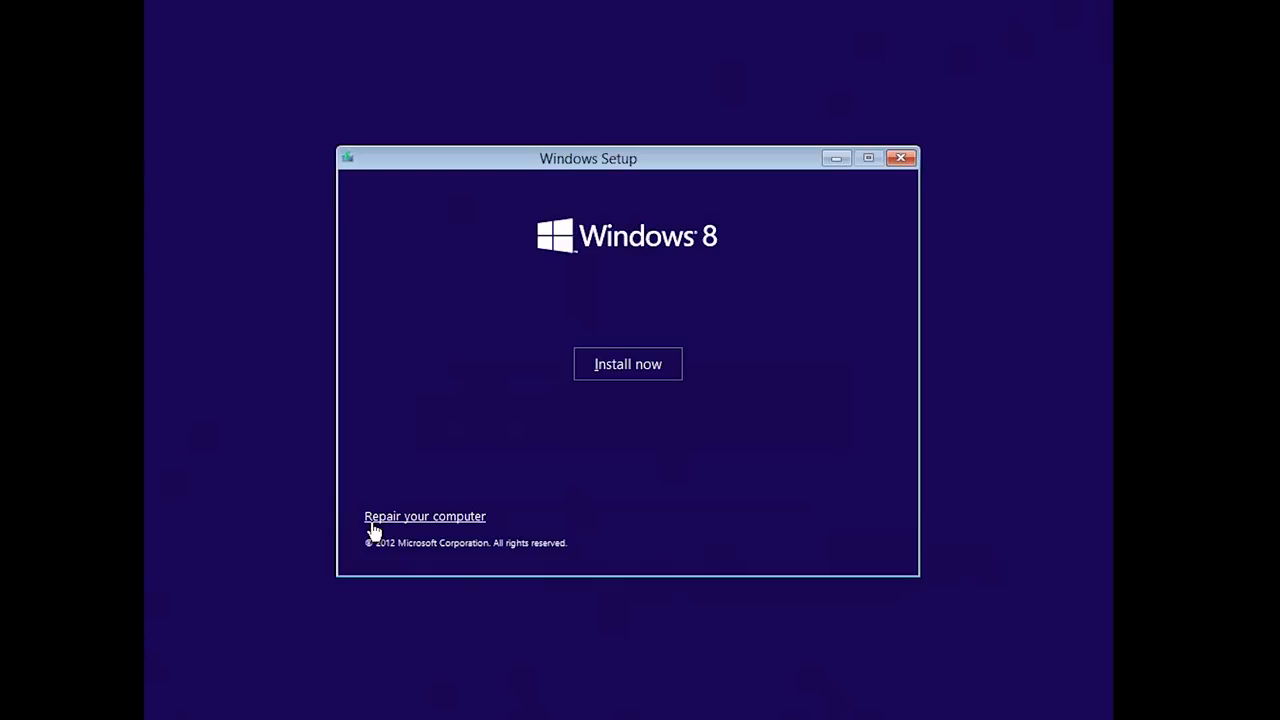
{"action": "left_click", "coordinate": [668, 372]}
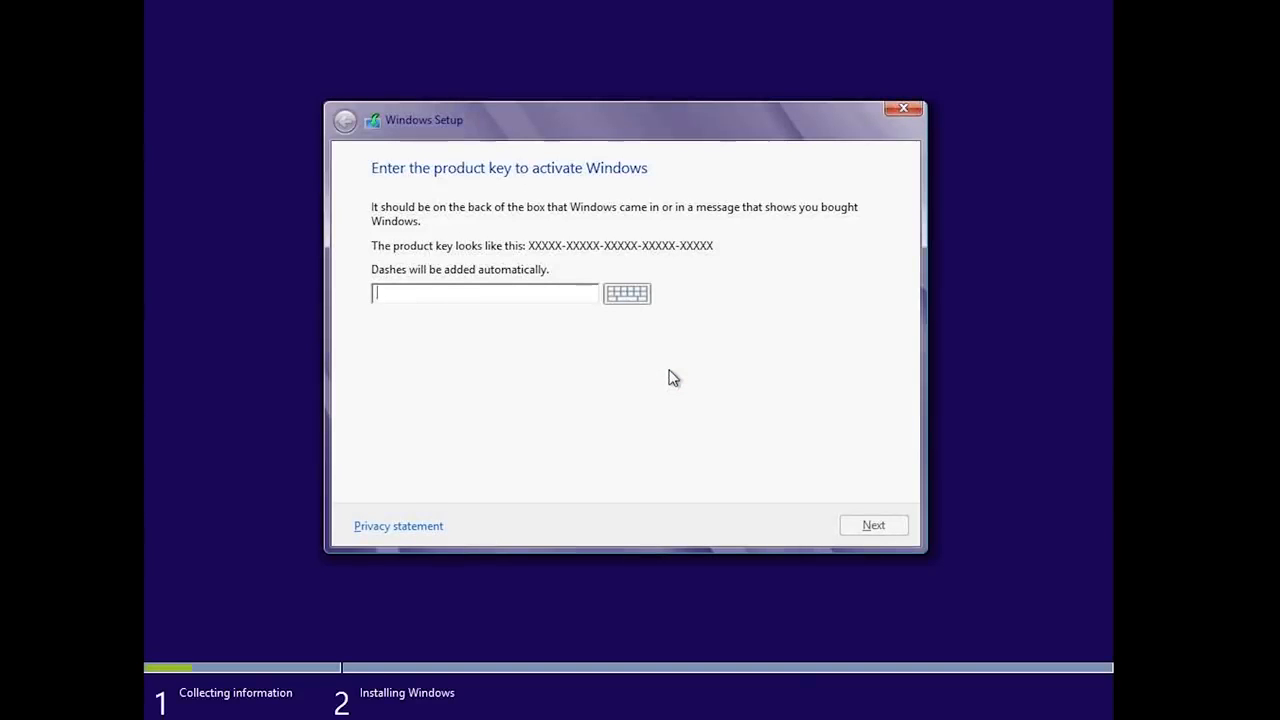
- Enter the Windows product key and submit it
{"action": "type", "text": "XXXXX-XXXXX-XXXXX-XXXXX"}
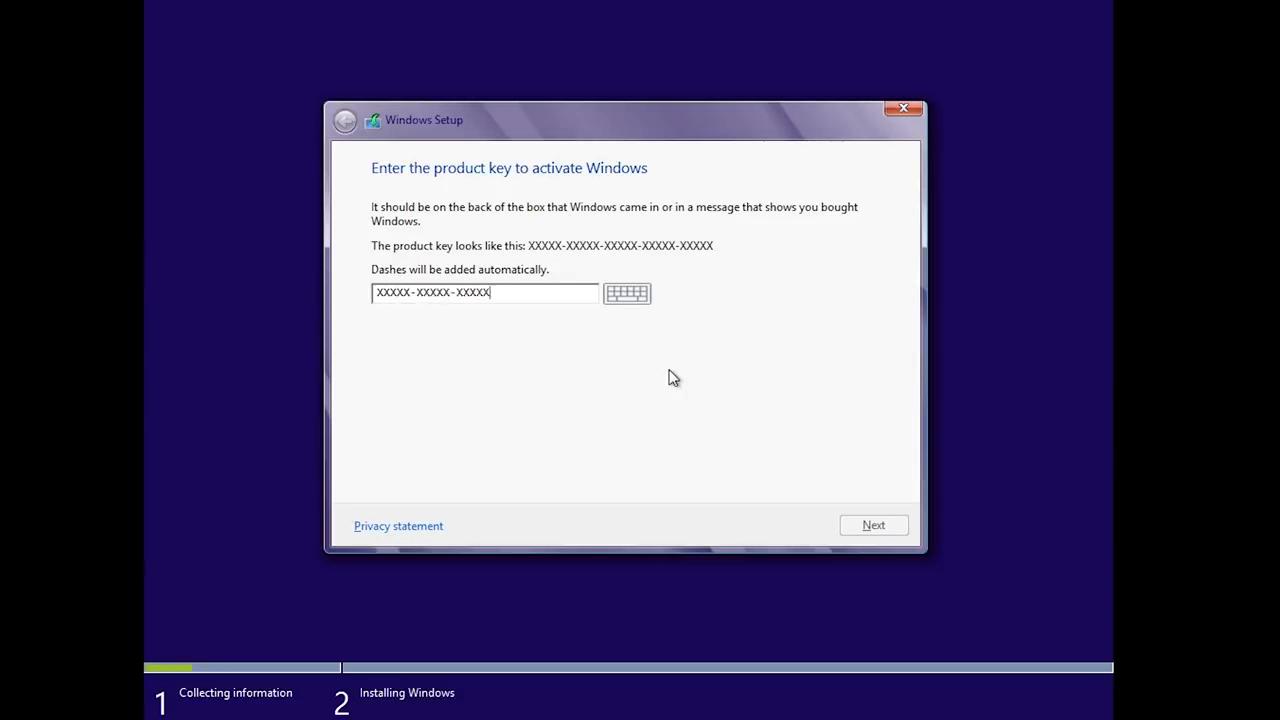
{"action": "type", "text": "-XXXXX"}
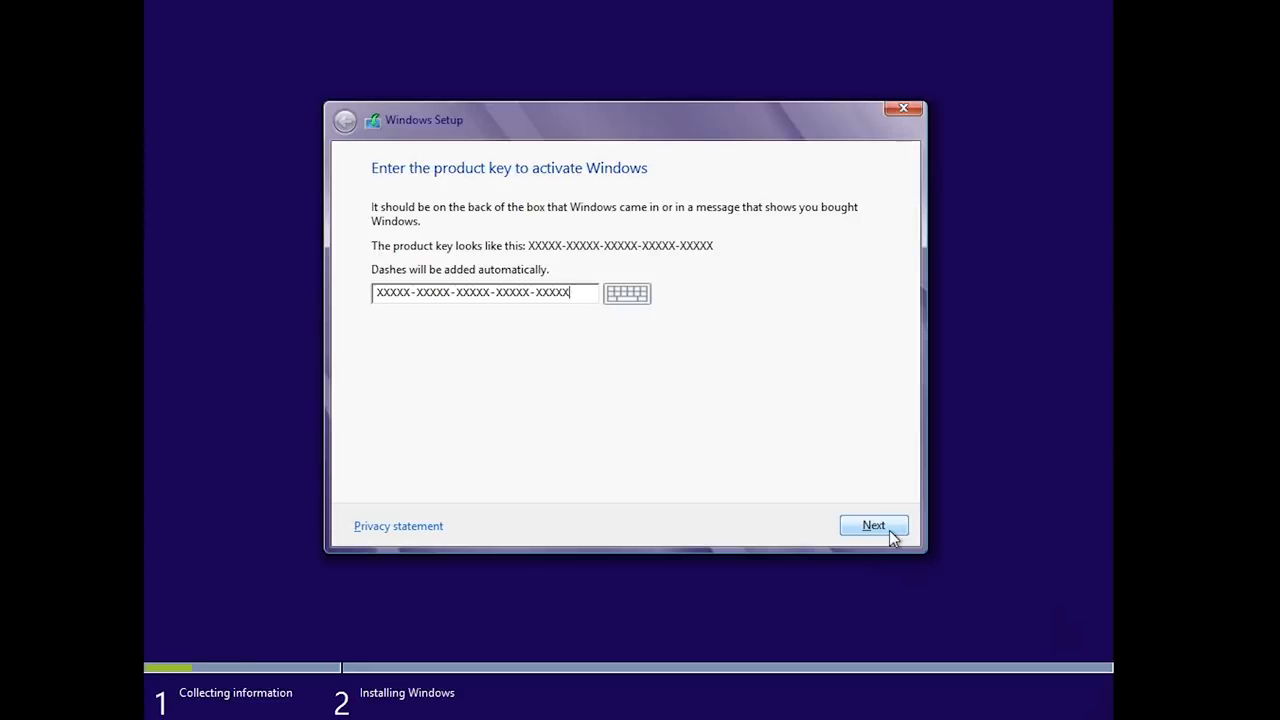
{"action": "left_click", "coordinate": [889, 532]}
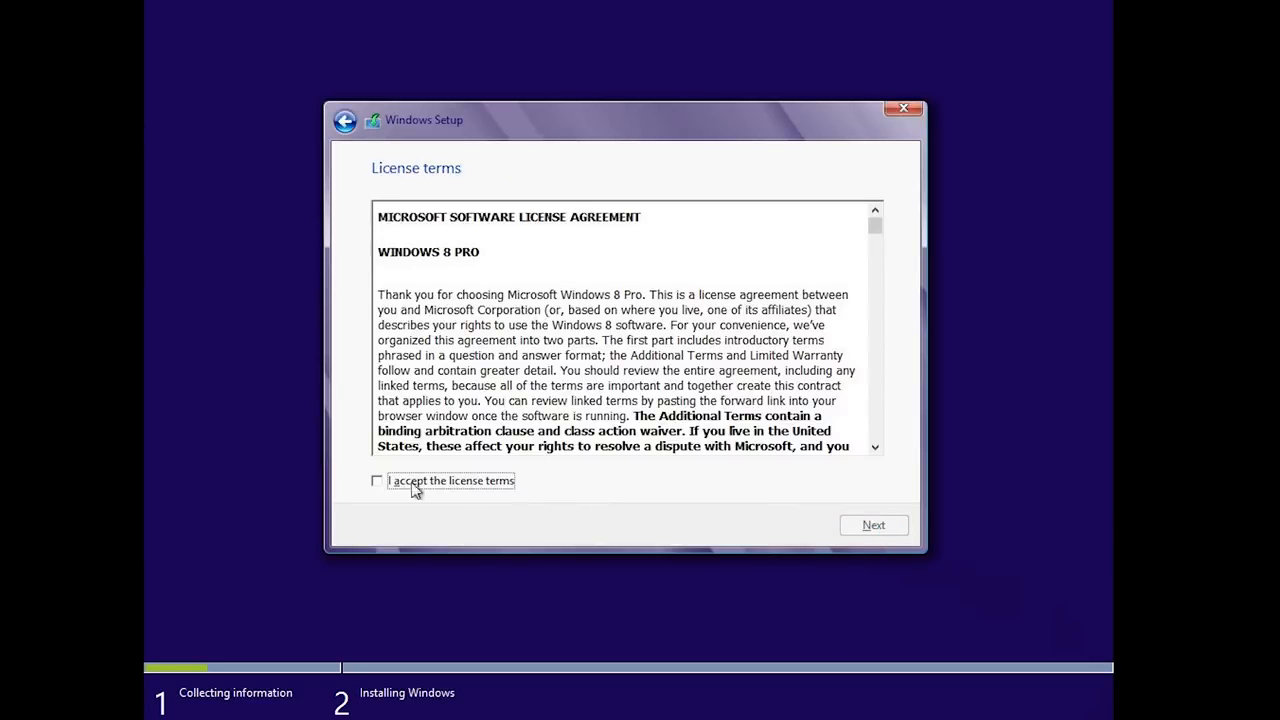
- Accept the license terms and pick the Custom: Install Windows only (advanced) installation
{"action": "left_click", "coordinate": [376, 486]}
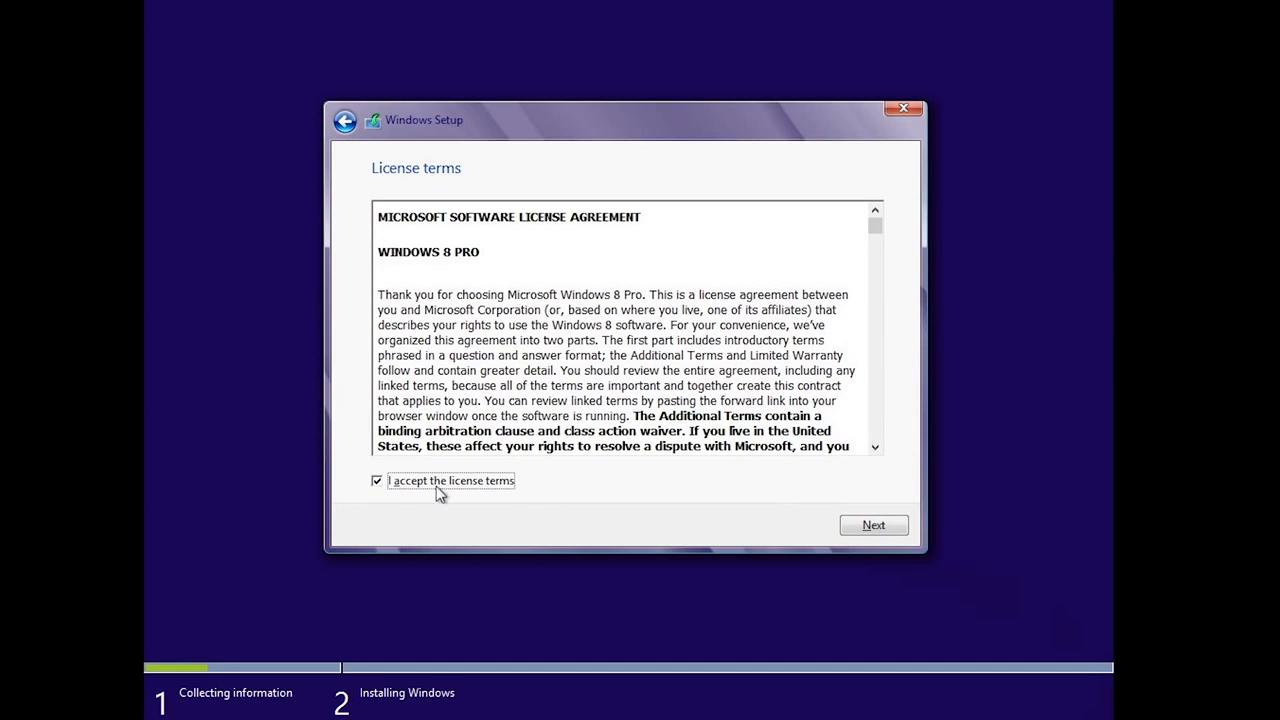
{"action": "left_click", "coordinate": [887, 532]}
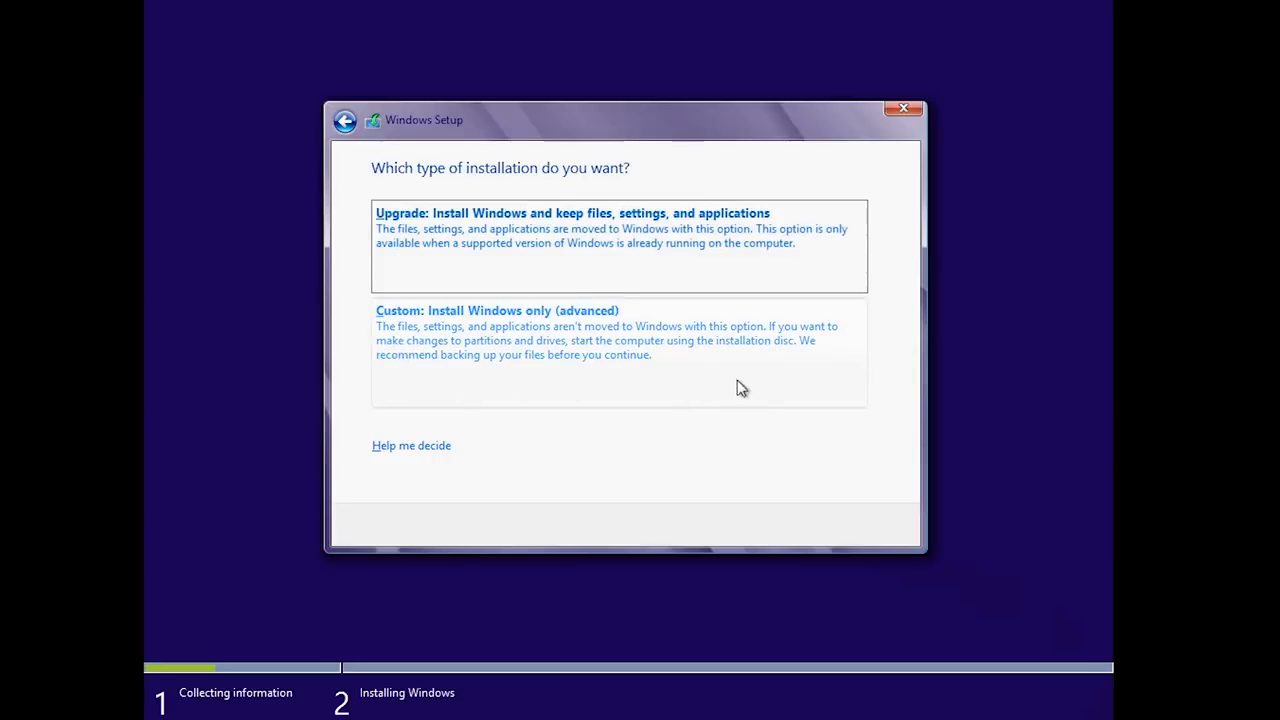
{"action": "left_click", "coordinate": [383, 378]}
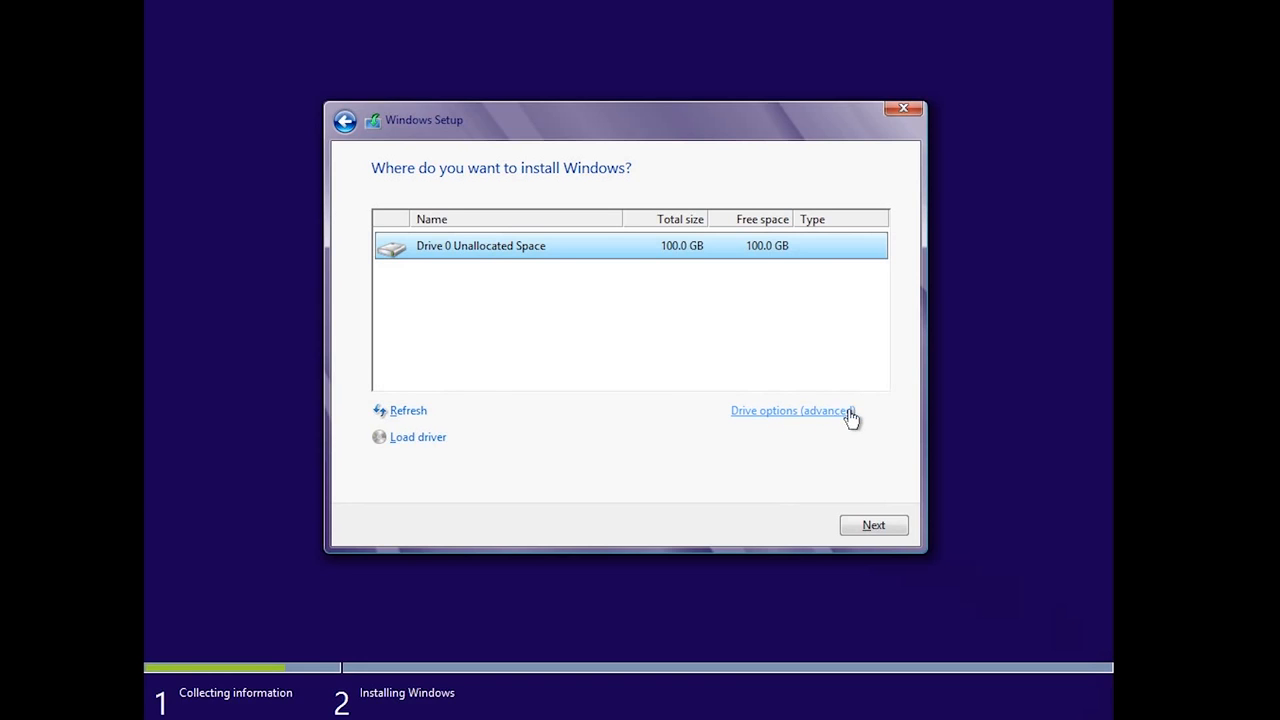
- Show the advanced drive options, then install Windows on Drive 0's 100 GB unallocated space
{"action": "left_click", "coordinate": [740, 418]}
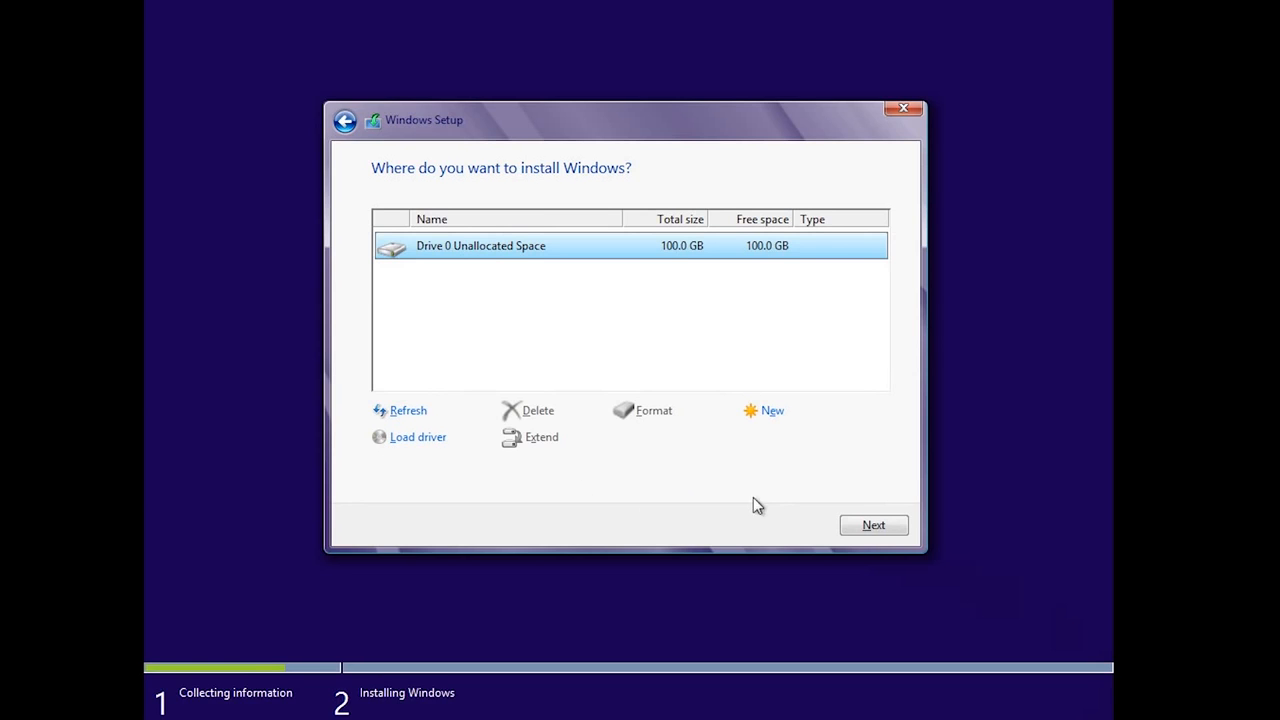
{"action": "left_click", "coordinate": [852, 526]}
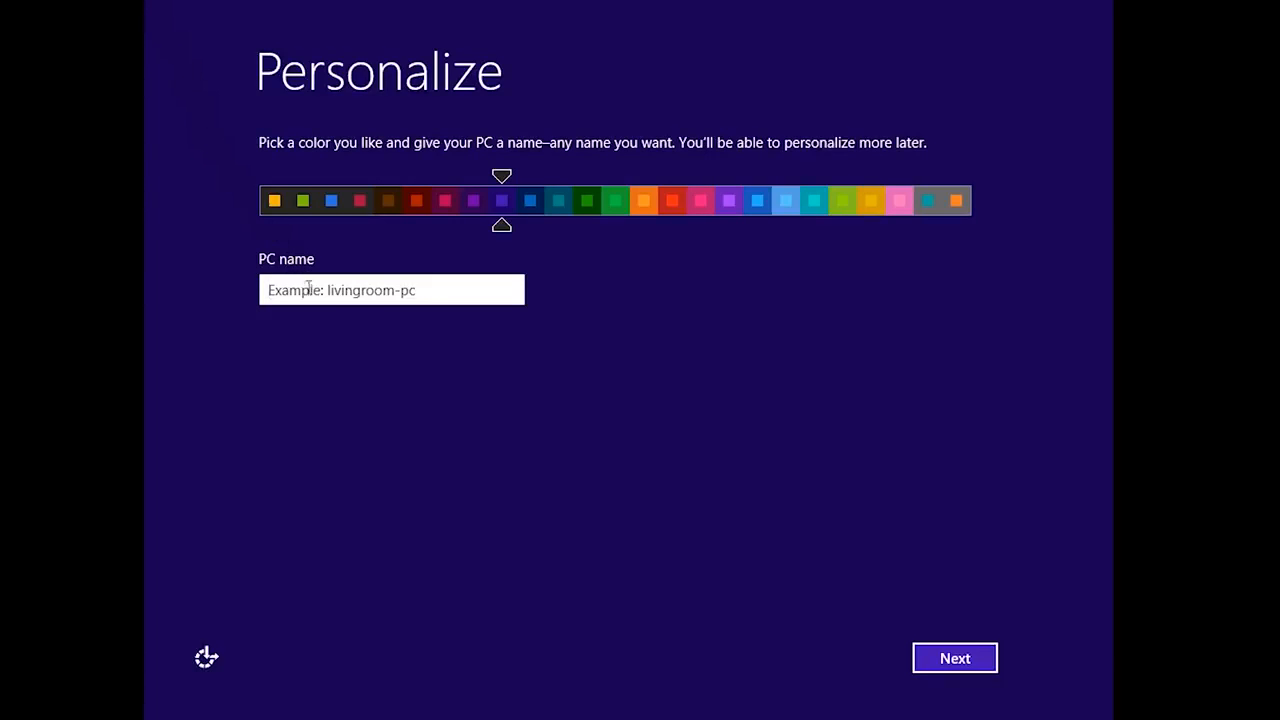
- Name the PC 'ws' and move on to the Settings page
{"action": "type", "text": "ws"}
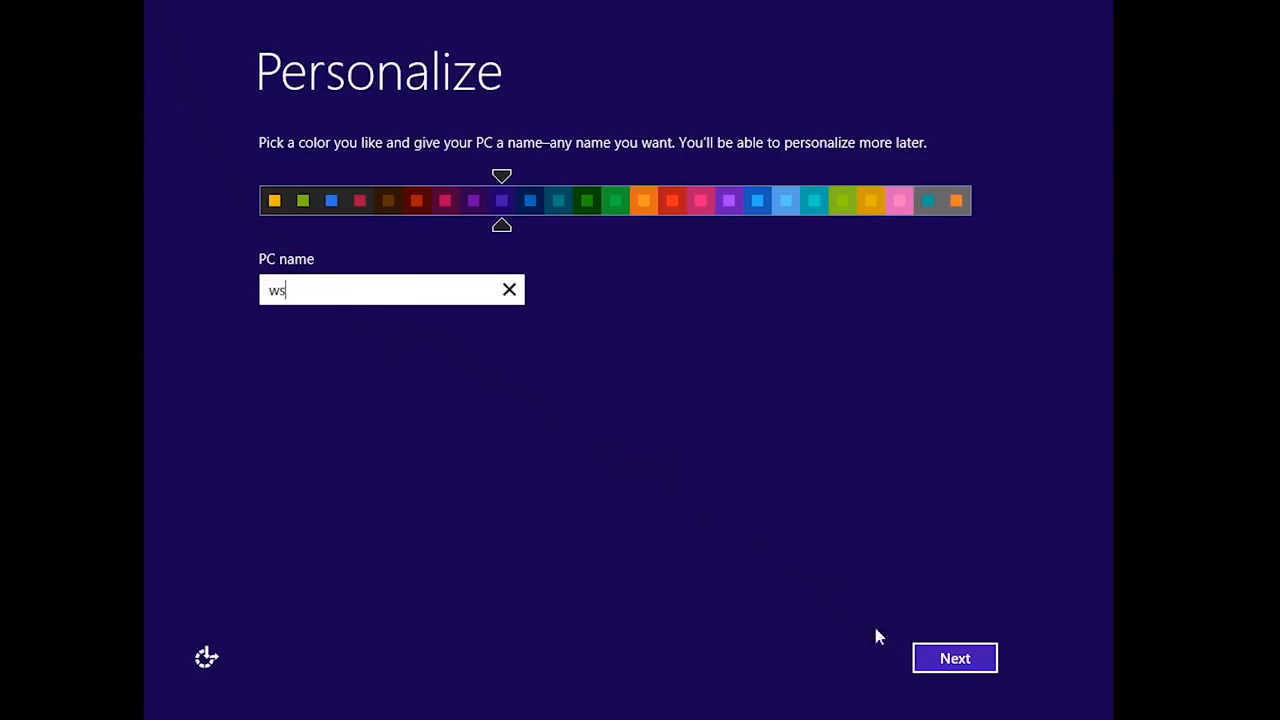
{"action": "left_click", "coordinate": [981, 660]}
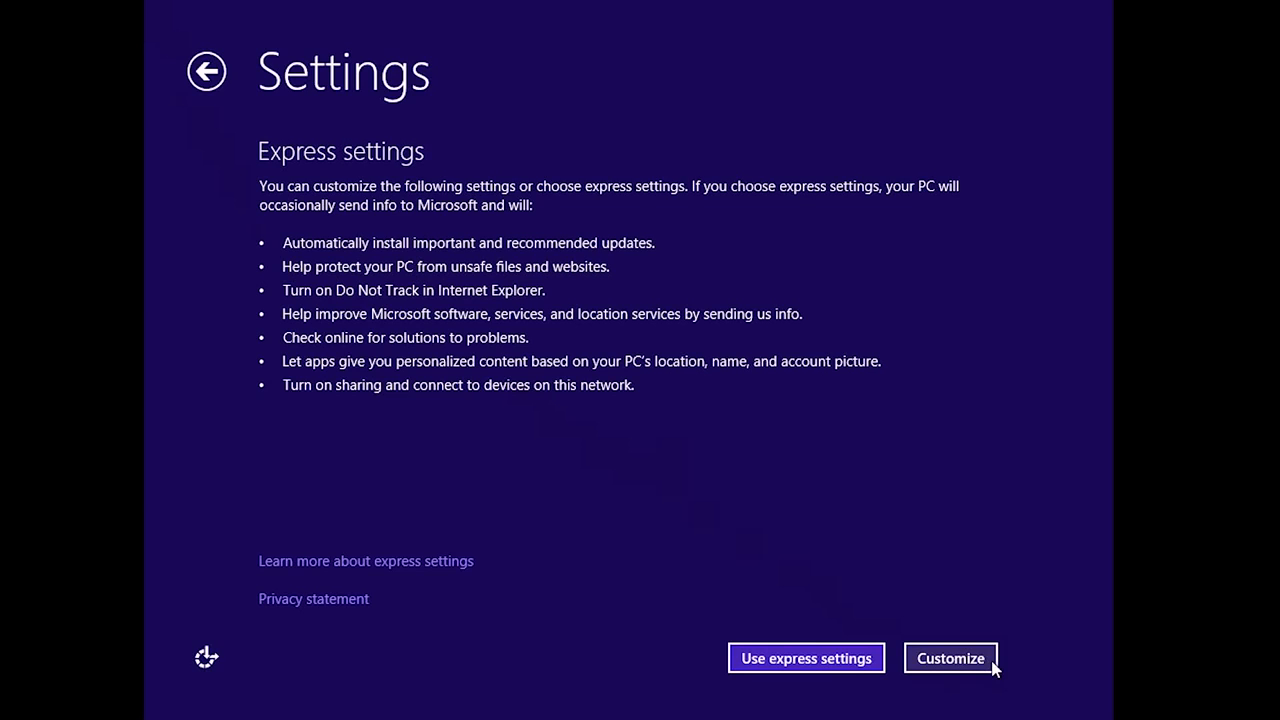
- Choose Customize instead of express settings and turn on network sharing and device connection
{"action": "left_click", "coordinate": [975, 659]}
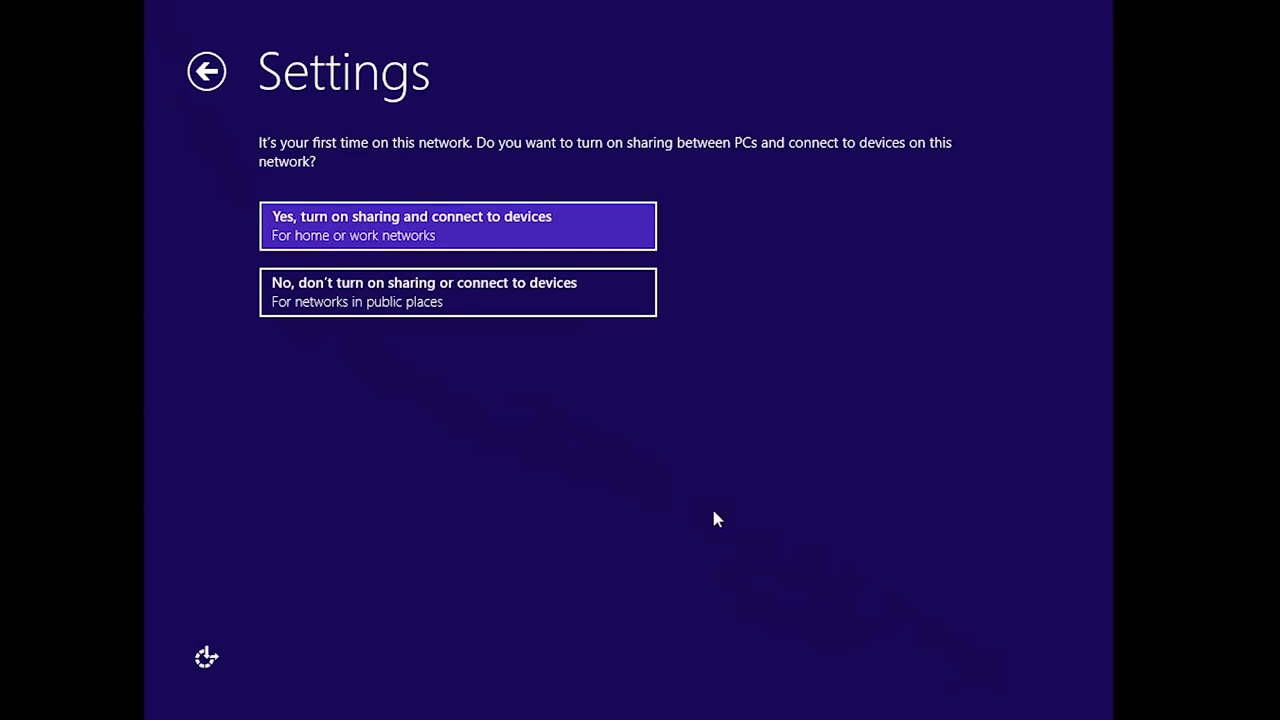
{"action": "left_click", "coordinate": [563, 246]}
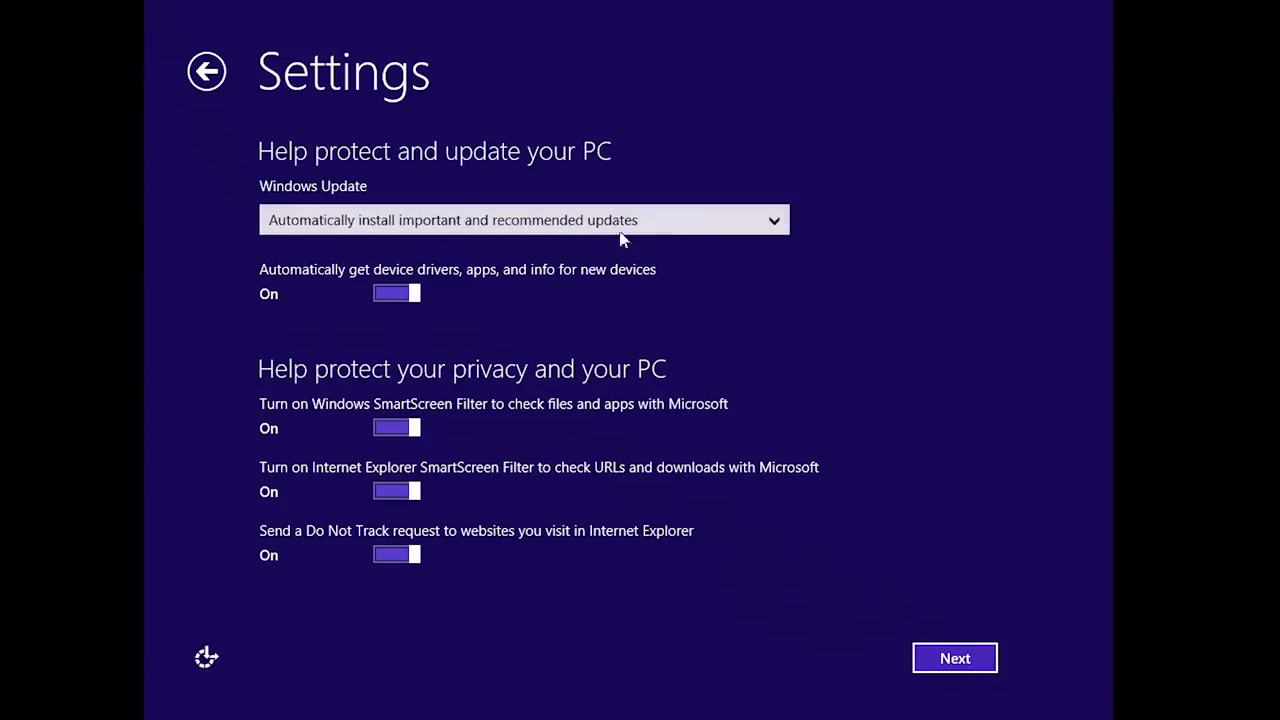
{"action": "left_click", "coordinate": [767, 219]}
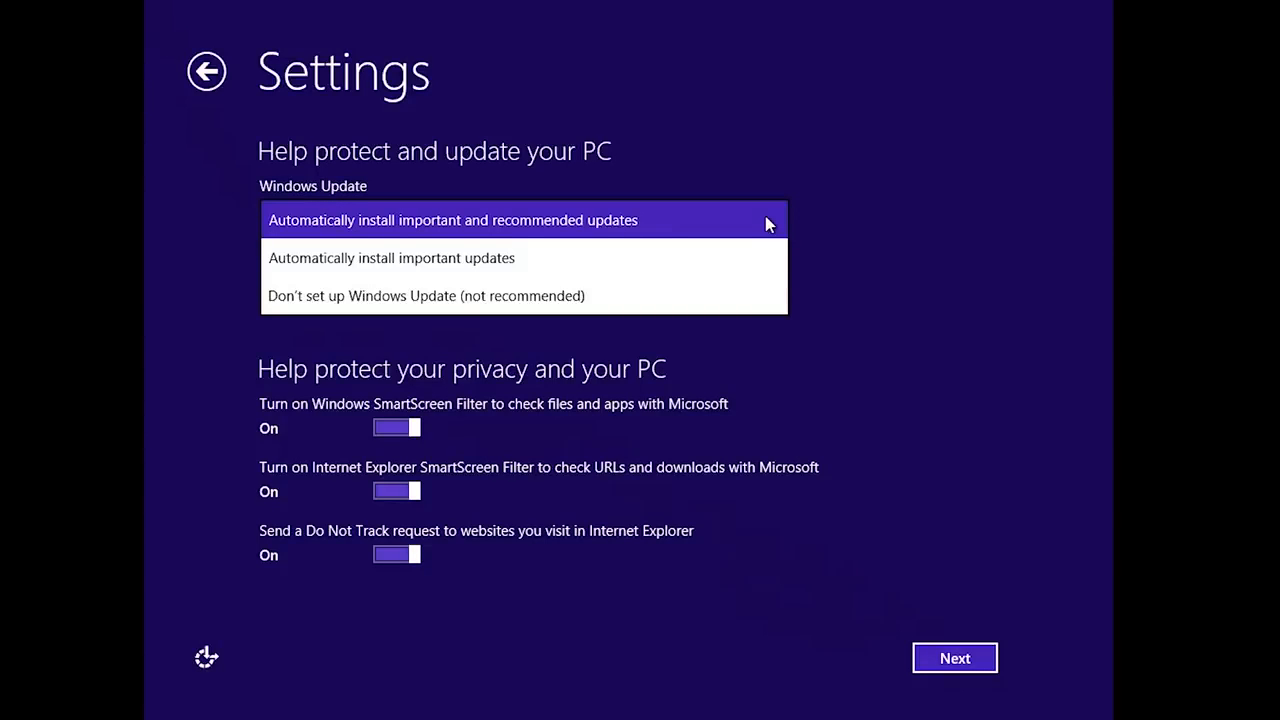
{"action": "left_click", "coordinate": [766, 218]}
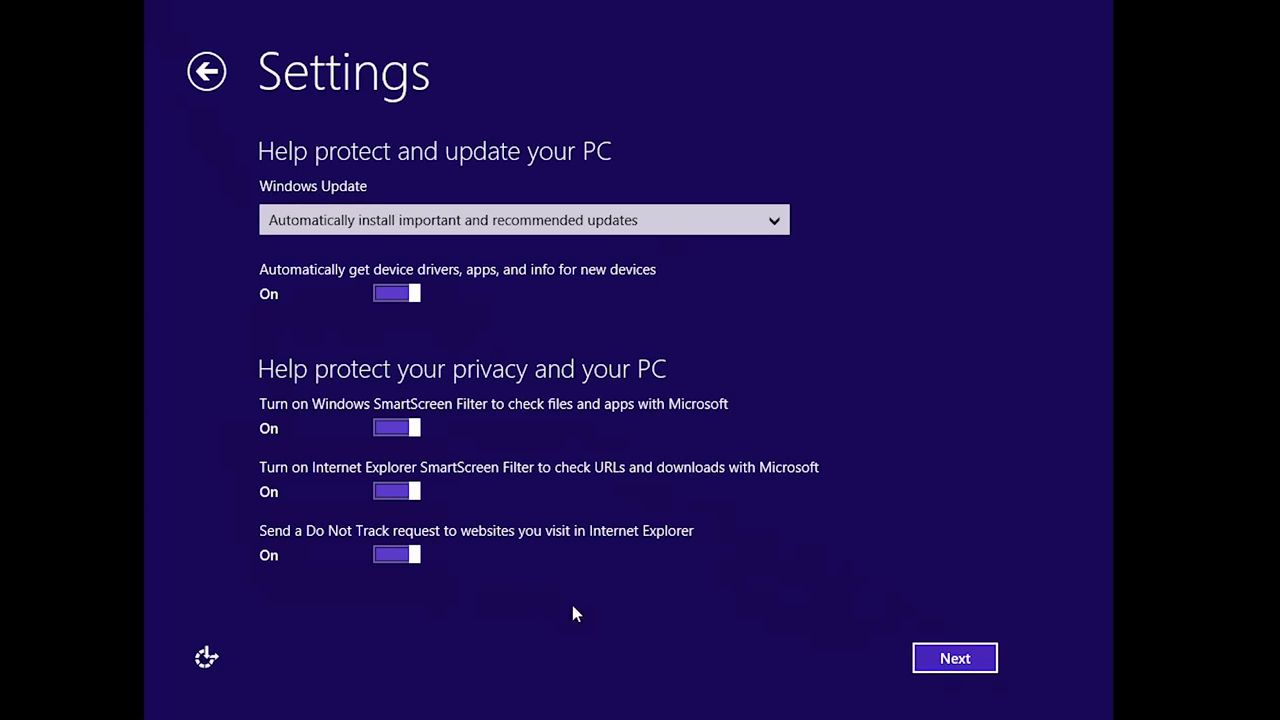
- Keep the default protection settings and leave Microsoft info sharing unchanged
{"action": "left_click", "coordinate": [972, 672]}
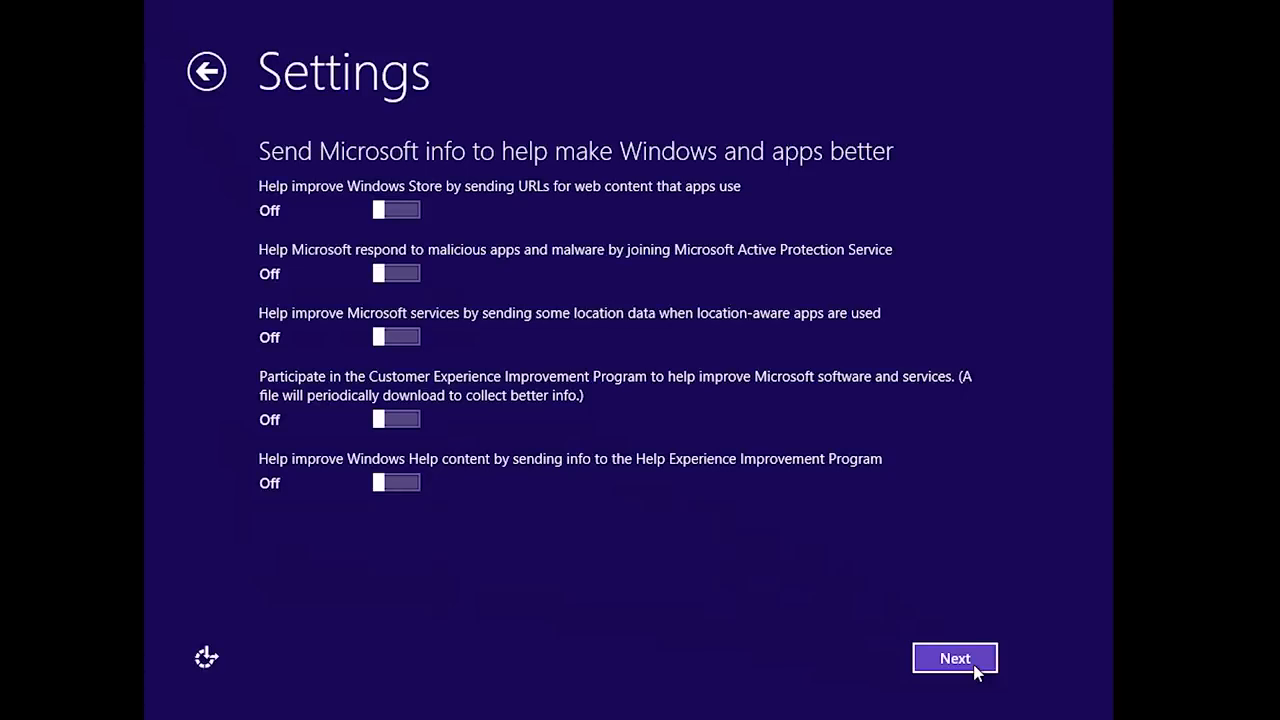
{"action": "left_click", "coordinate": [974, 666]}
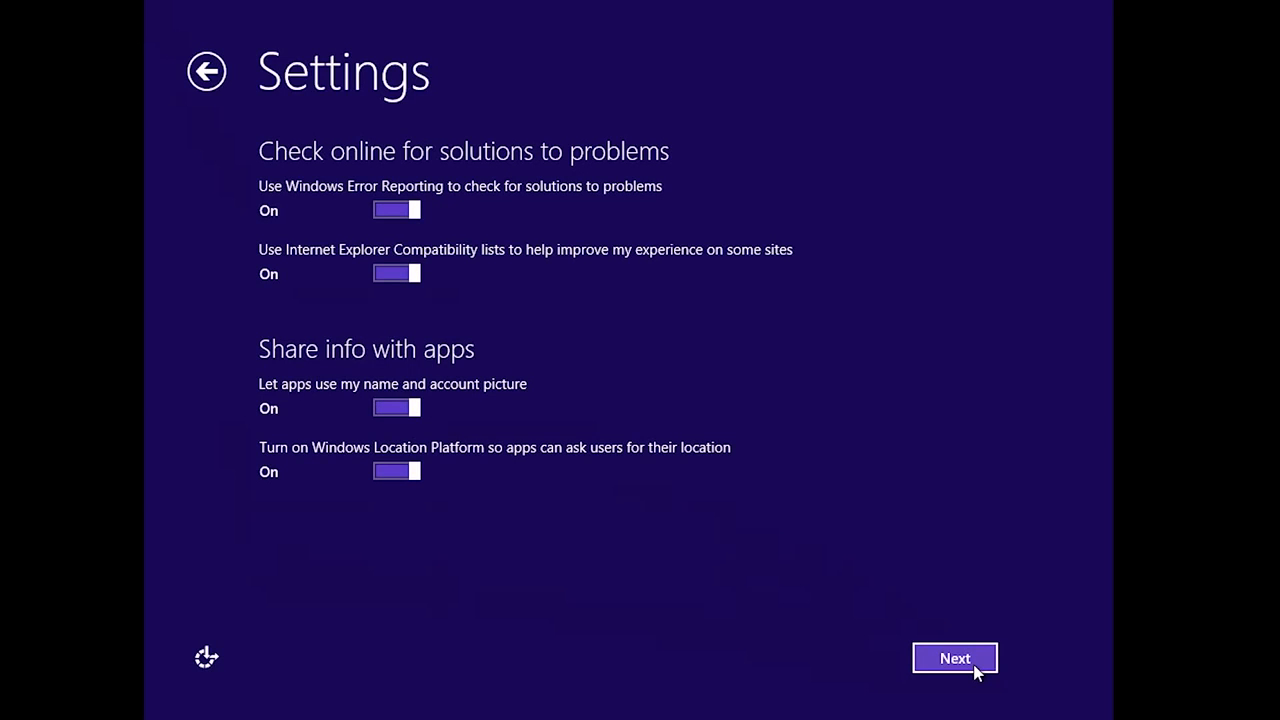
- Accept the error-reporting and app-sharing defaults, then choose signing in without a Microsoft account
{"action": "left_click", "coordinate": [955, 658]}
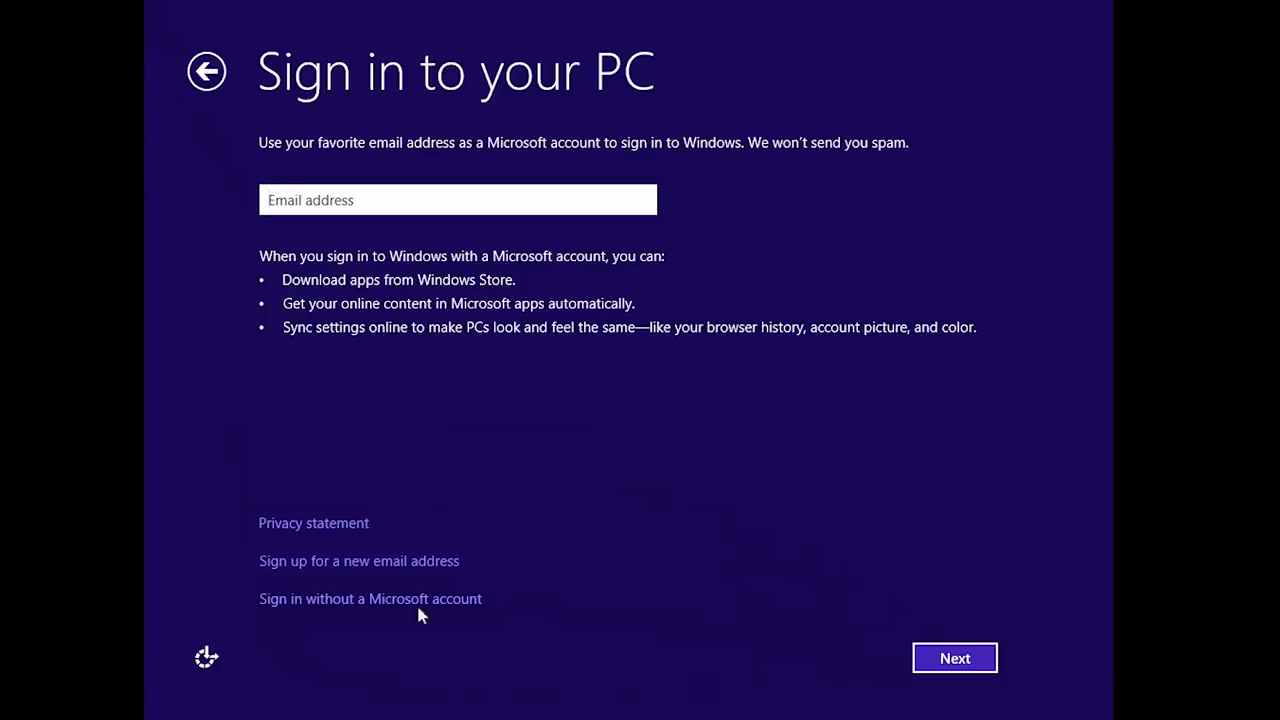
{"action": "left_click", "coordinate": [268, 603]}
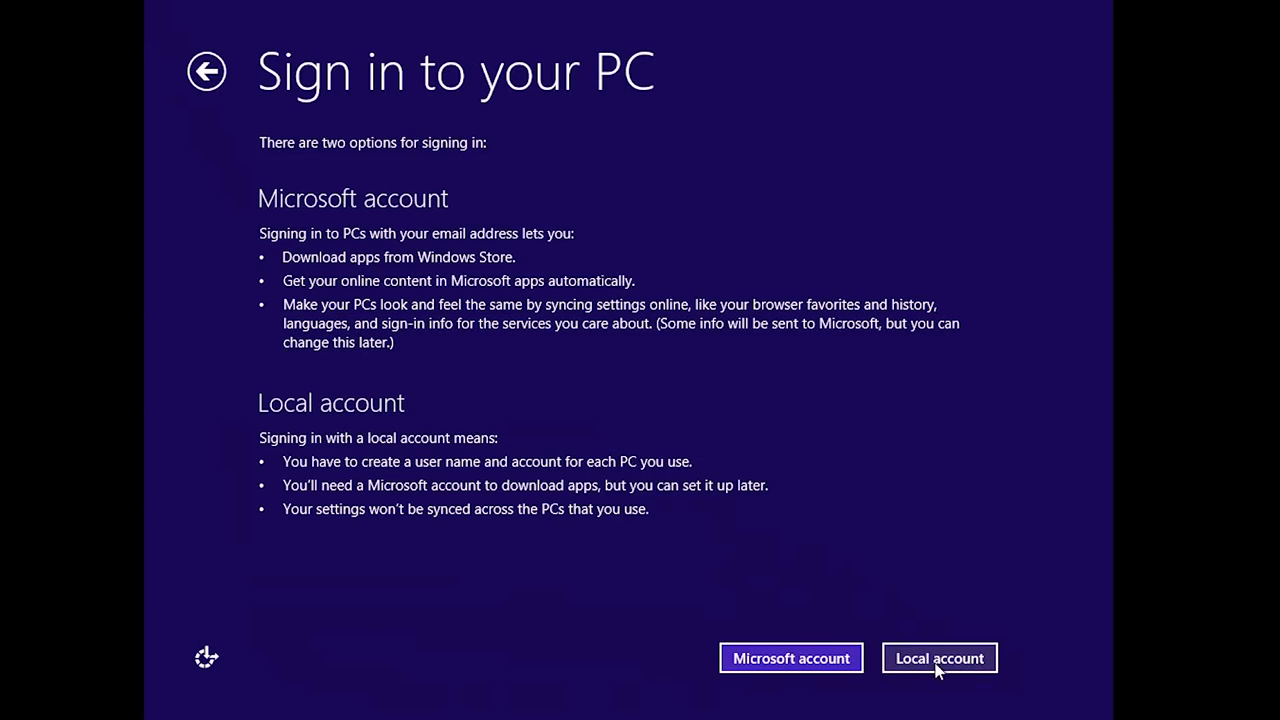
- Create local account 'admin' with a password entered twice and hint 'Standard', then finish
{"action": "left_click", "coordinate": [896, 666]}
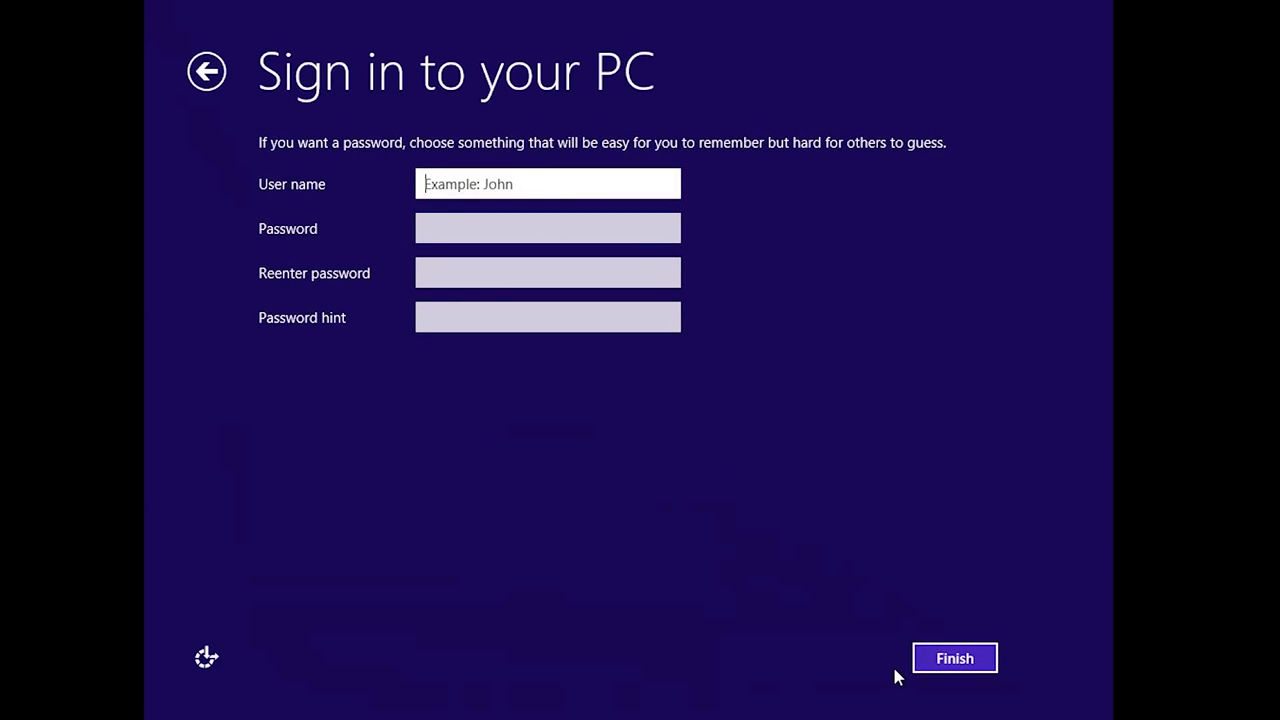
{"action": "type", "text": "admin"}
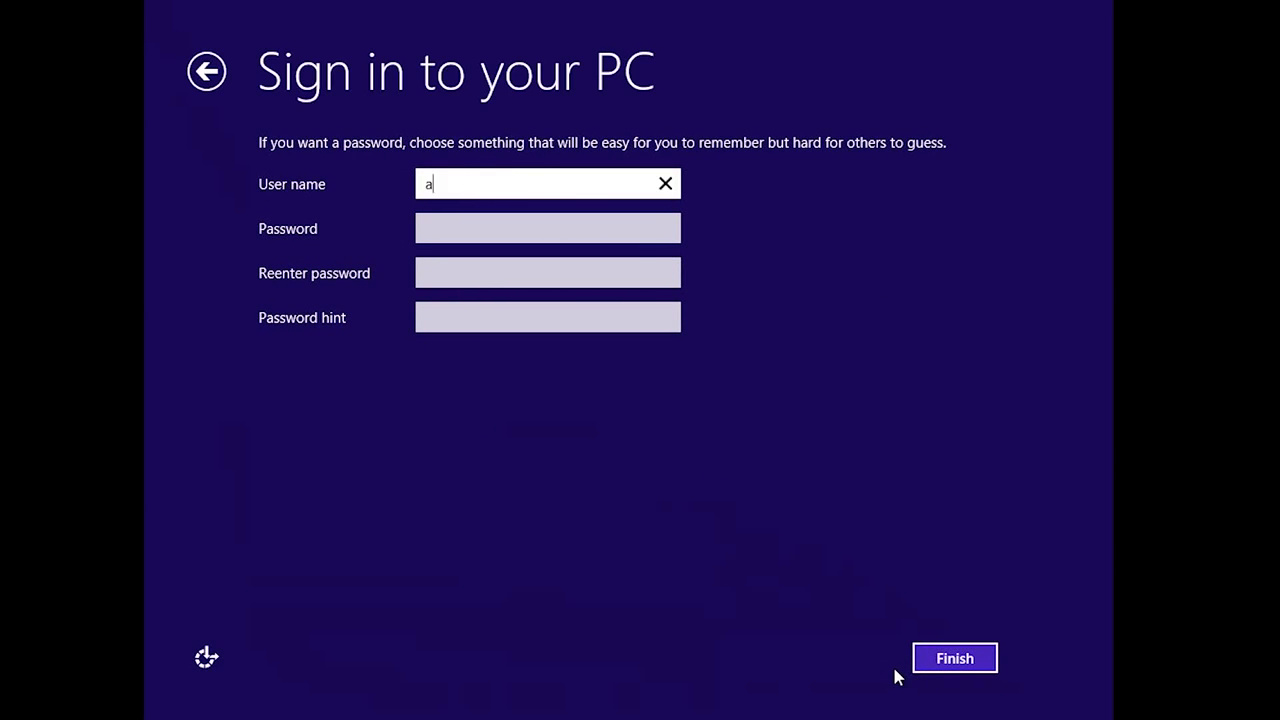
{"action": "key", "text": "Tab"}
{"action": "type", "text": "123456789"}
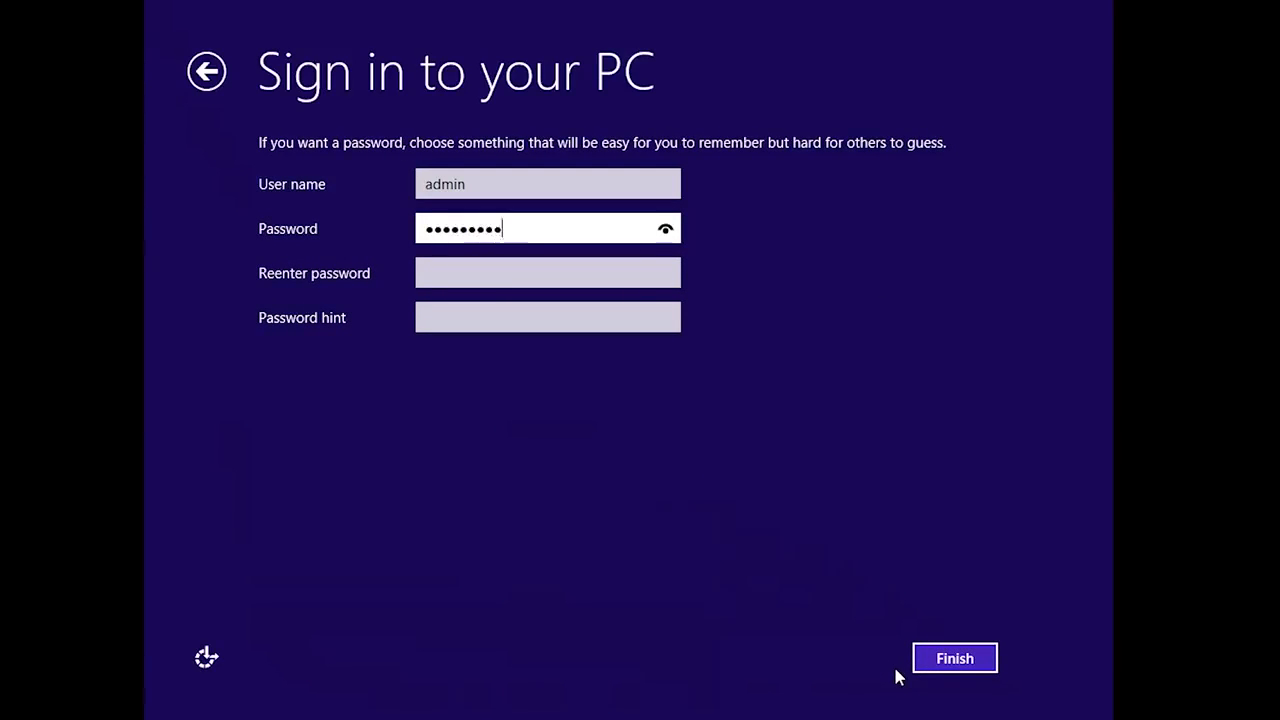
{"action": "key", "text": "Tab"}
{"action": "type", "text": "123456789"}
{"action": "key", "text": "Tab"}
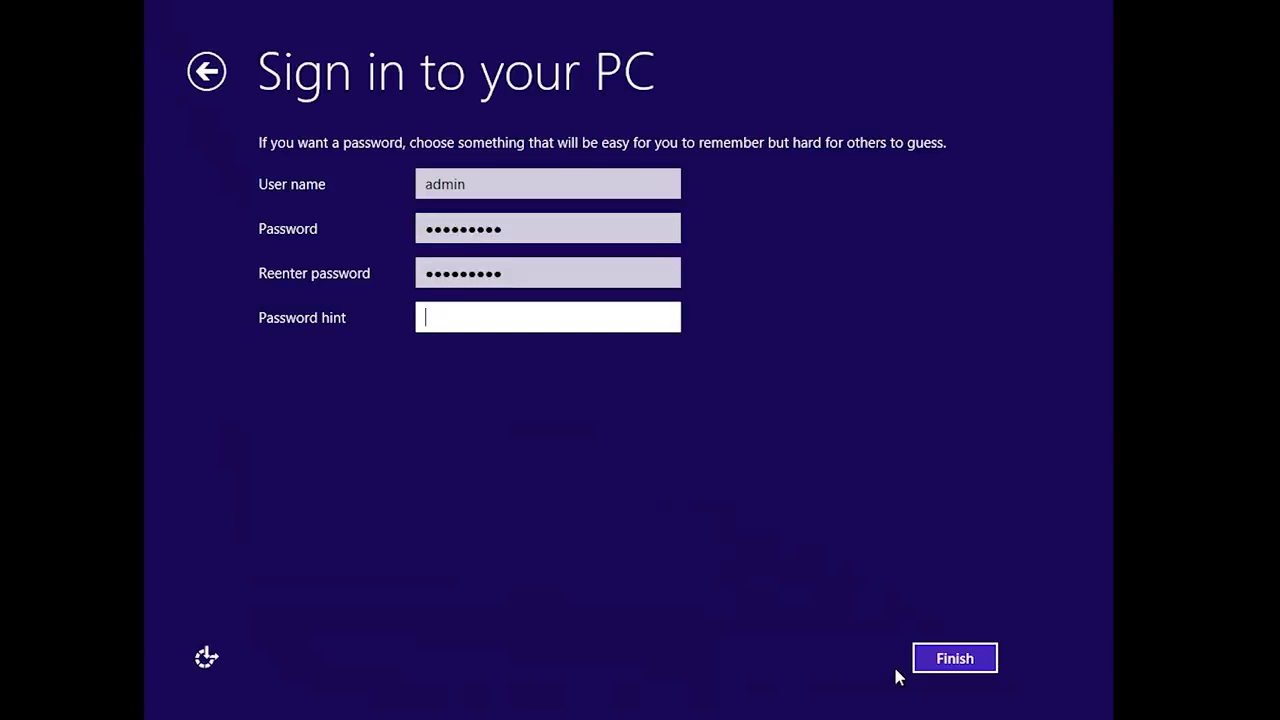
{"action": "type", "text": "Standard"}
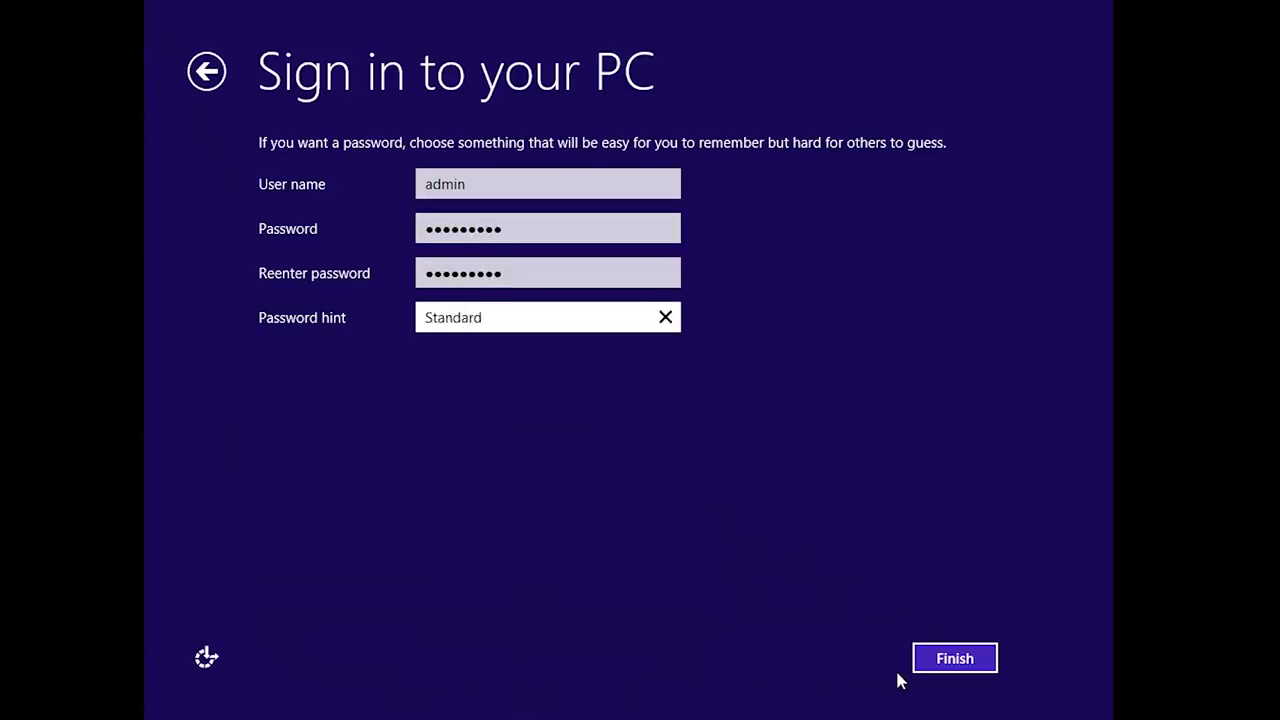
{"action": "left_click", "coordinate": [972, 657]}
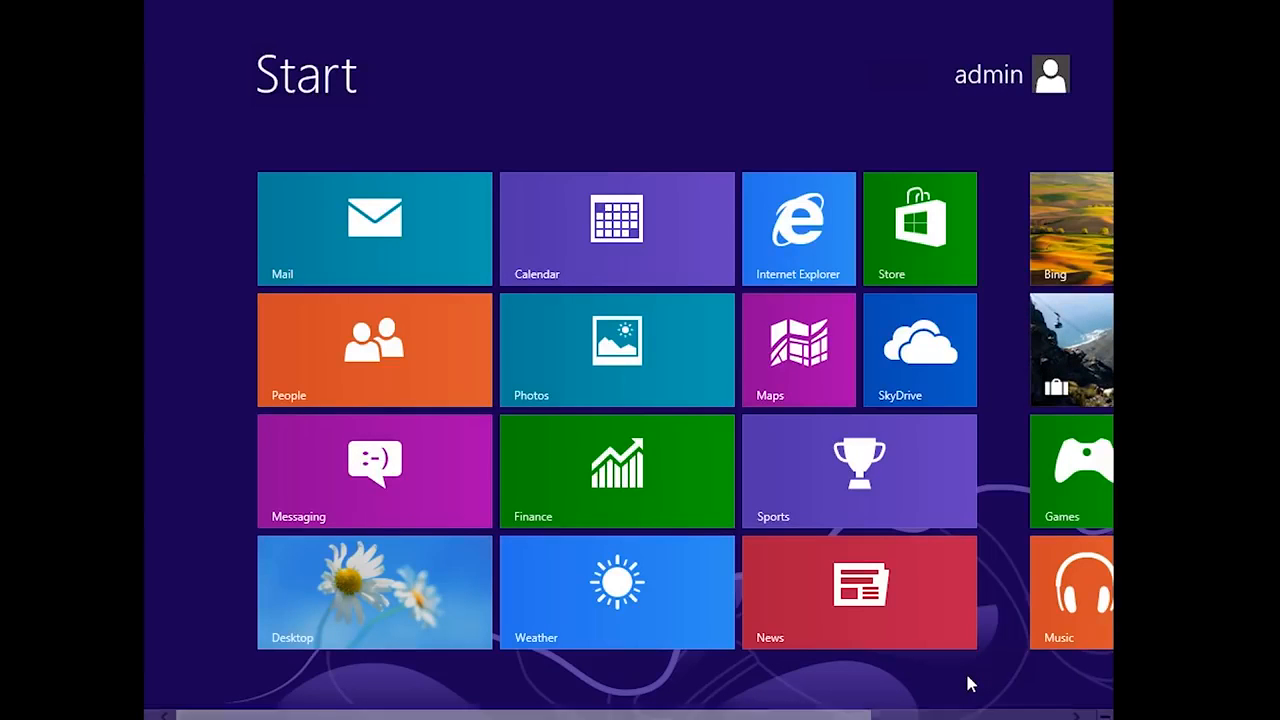
- Leave the Start screen for the desktop via the Desktop tile
{"action": "left_click", "coordinate": [404, 598]}
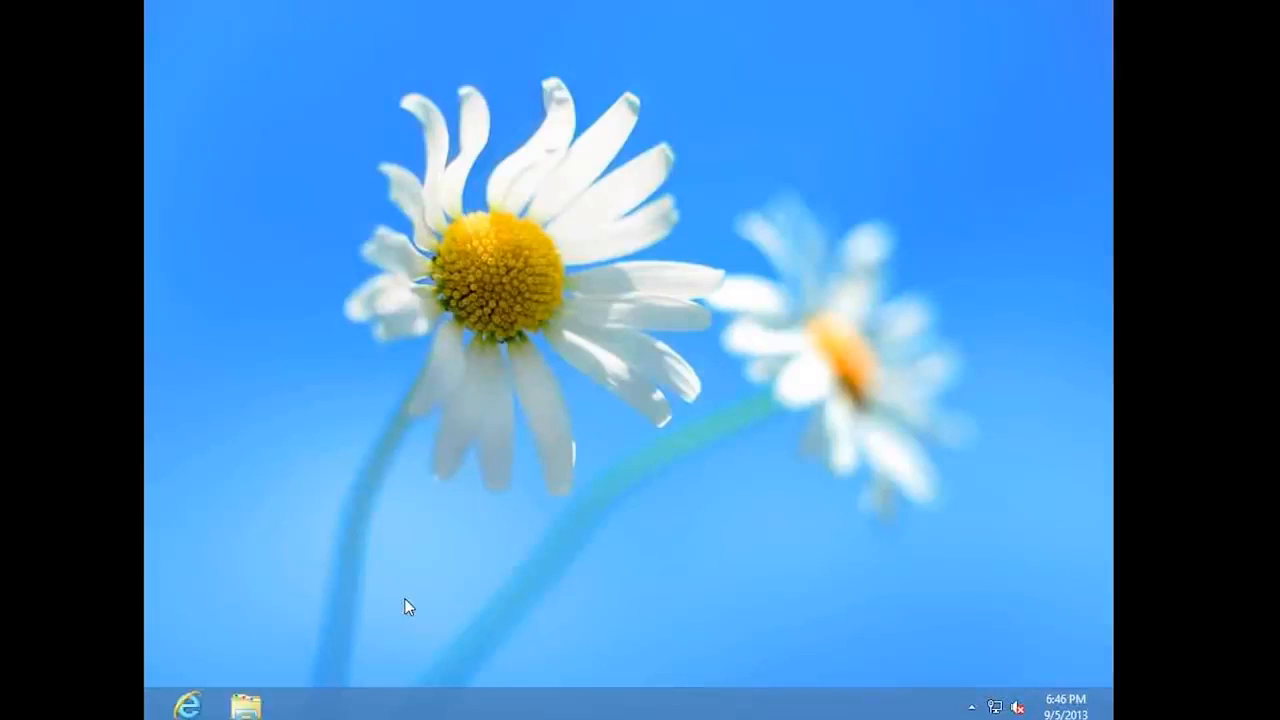
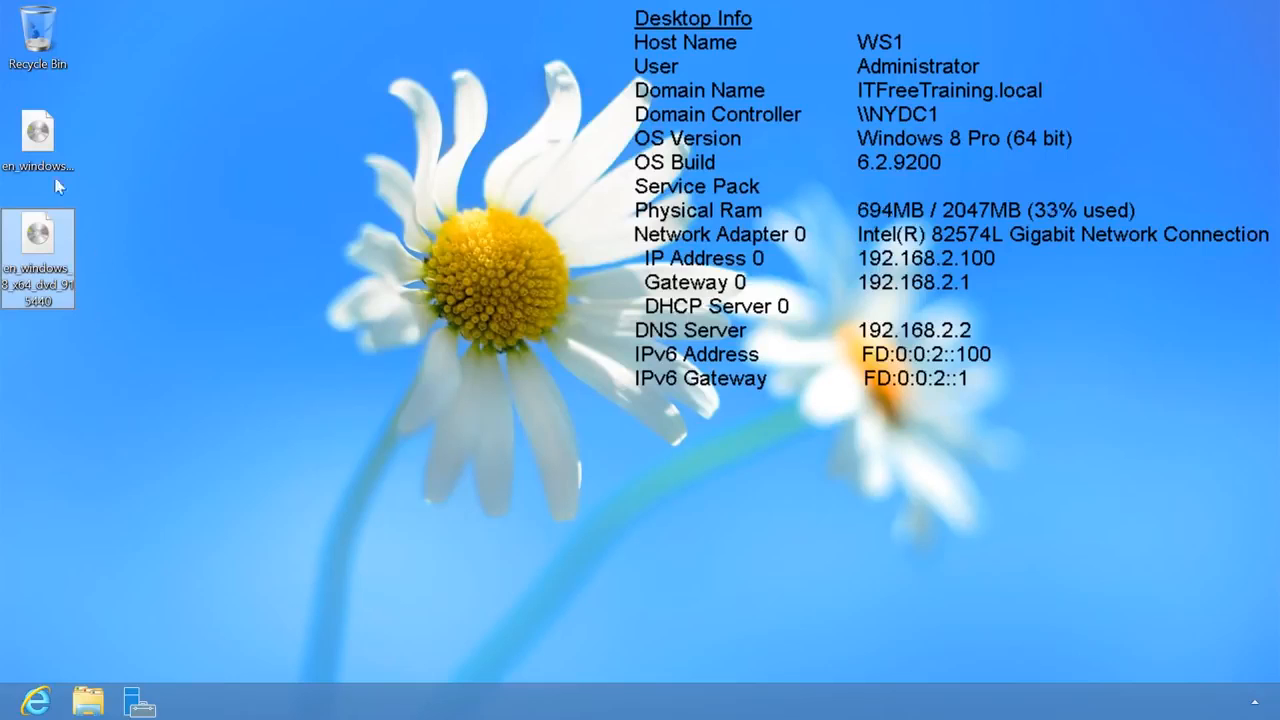
- Bring up the context menu for the Windows 8 disc image on the desktop
{"action": "right_click", "coordinate": [42, 165]}
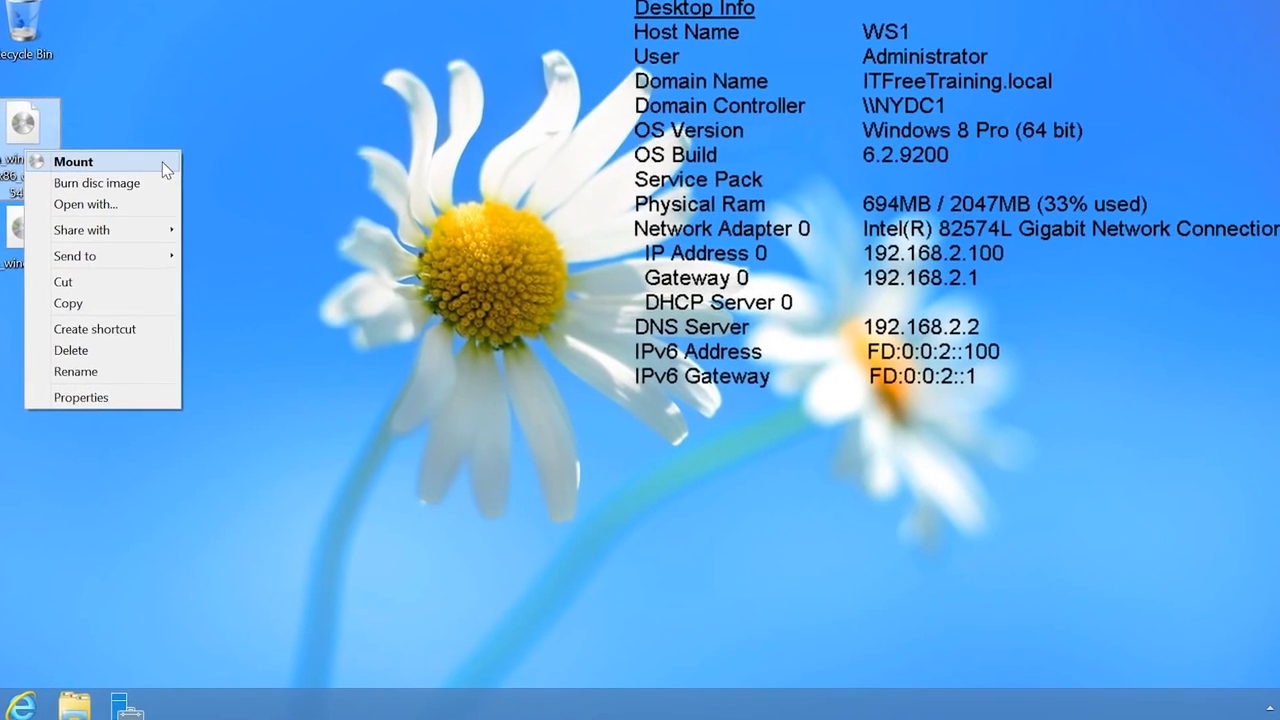
- Mount the Windows 8 x86 disc image and copy all of its files
{"action": "left_click", "coordinate": [168, 169]}
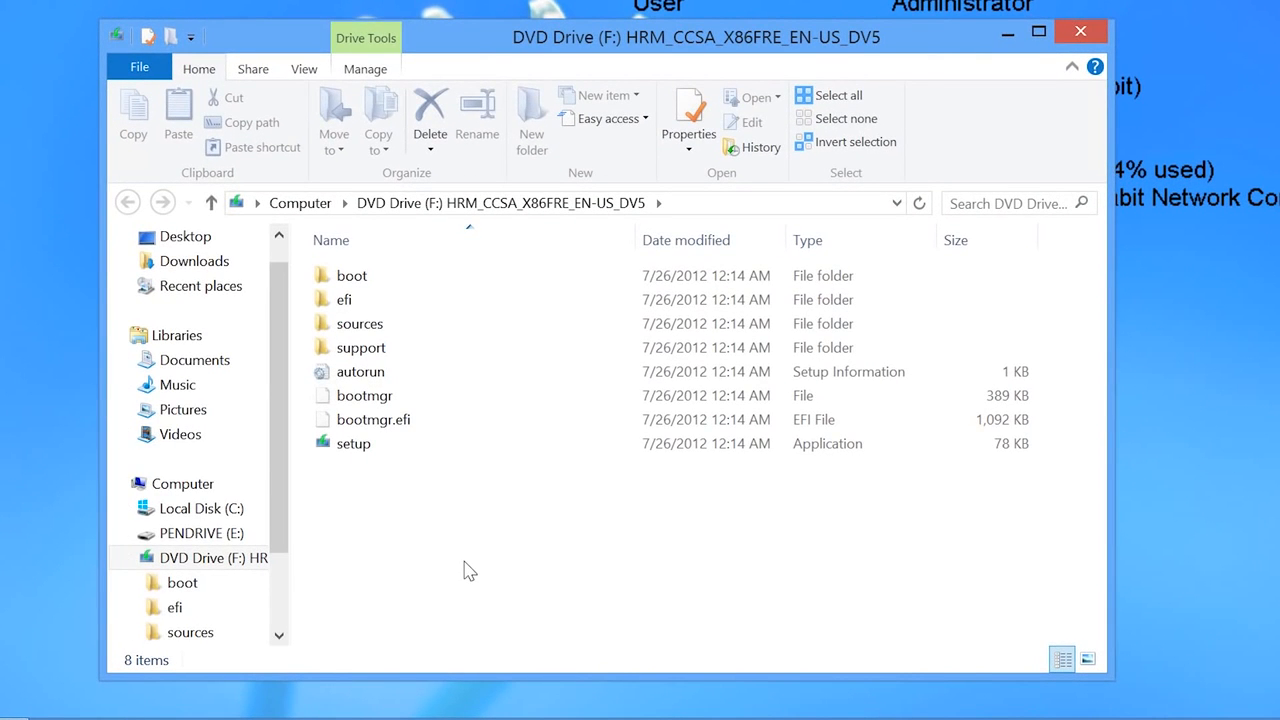
{"action": "key", "text": "ctrl+a"}
{"action": "right_click", "coordinate": [343, 392]}
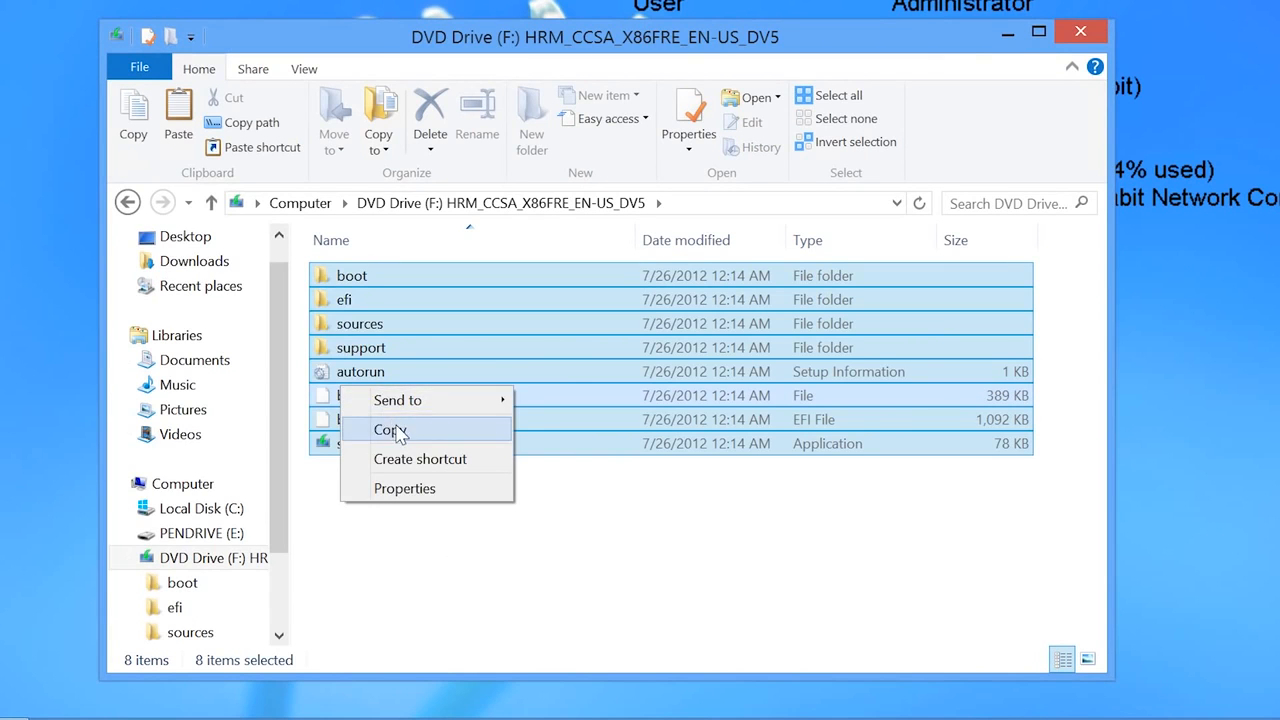
{"action": "left_click", "coordinate": [397, 430]}
- Create a new folder named InstallFiles on drive C: and open it
{"action": "left_click", "coordinate": [212, 508]}
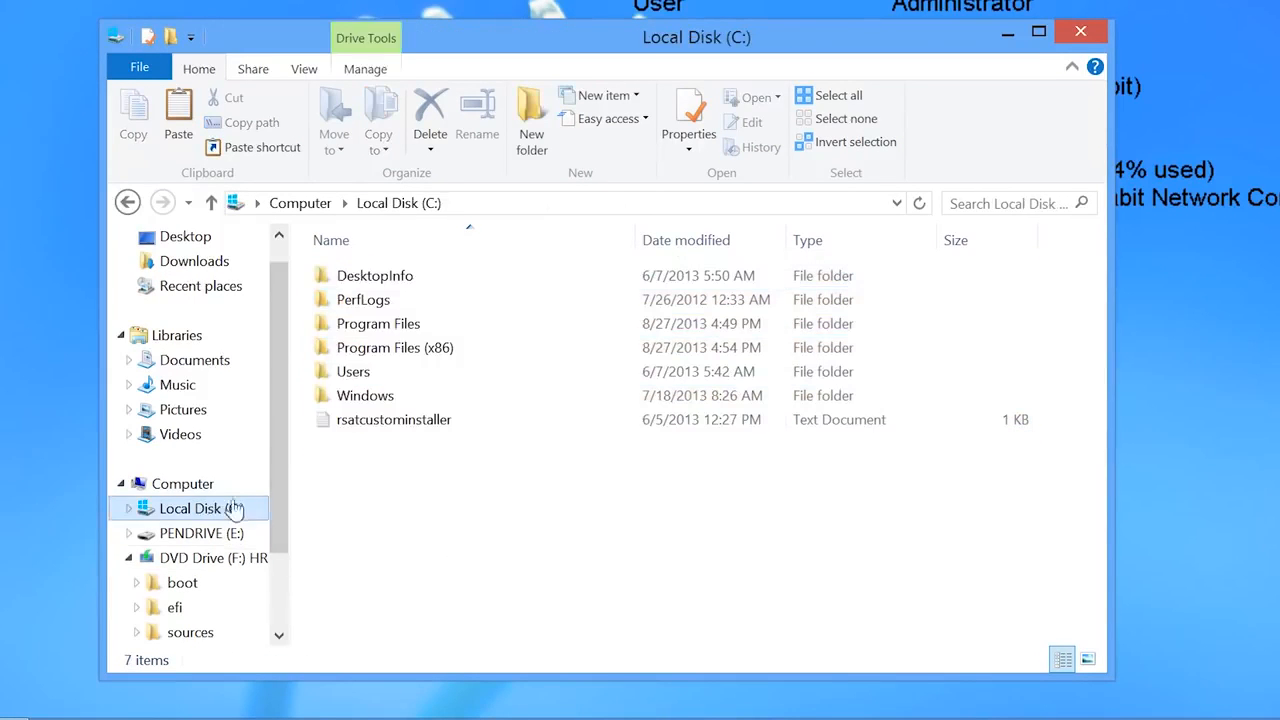
{"action": "right_click", "coordinate": [335, 492]}
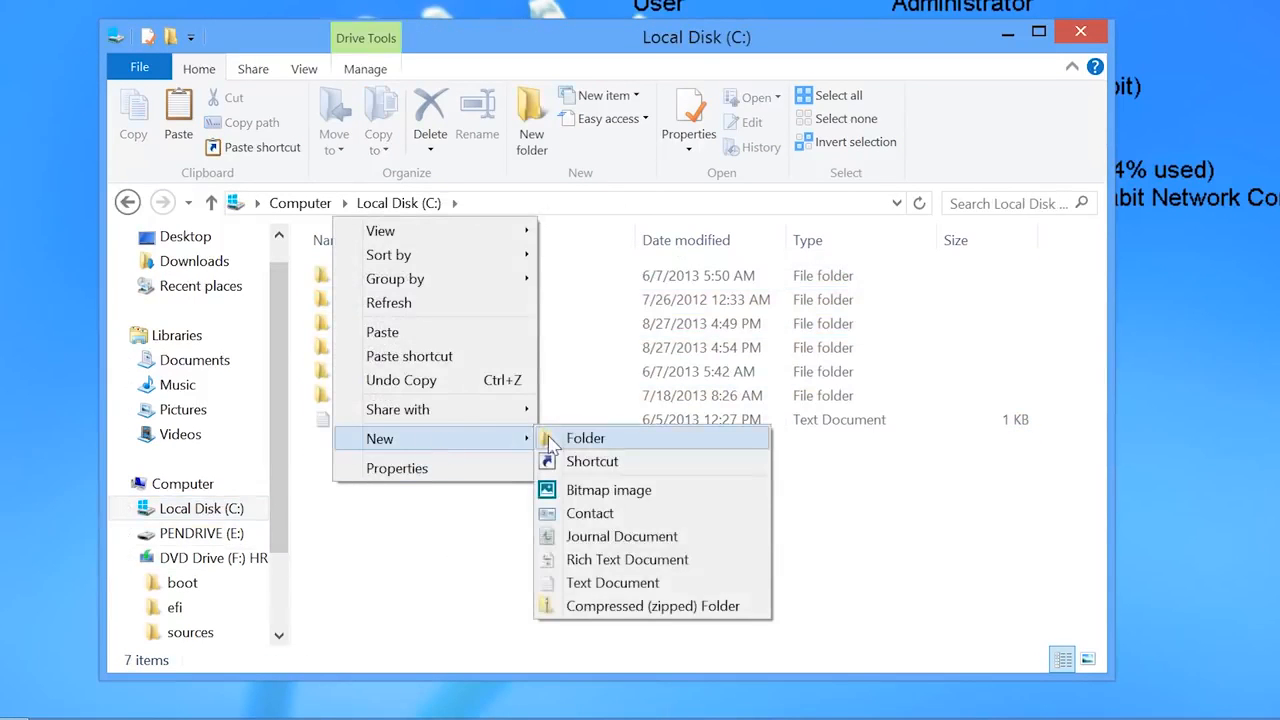
{"action": "left_click", "coordinate": [552, 440]}
{"action": "type", "text": "InstallFiles"}
{"action": "key", "text": "Return"}
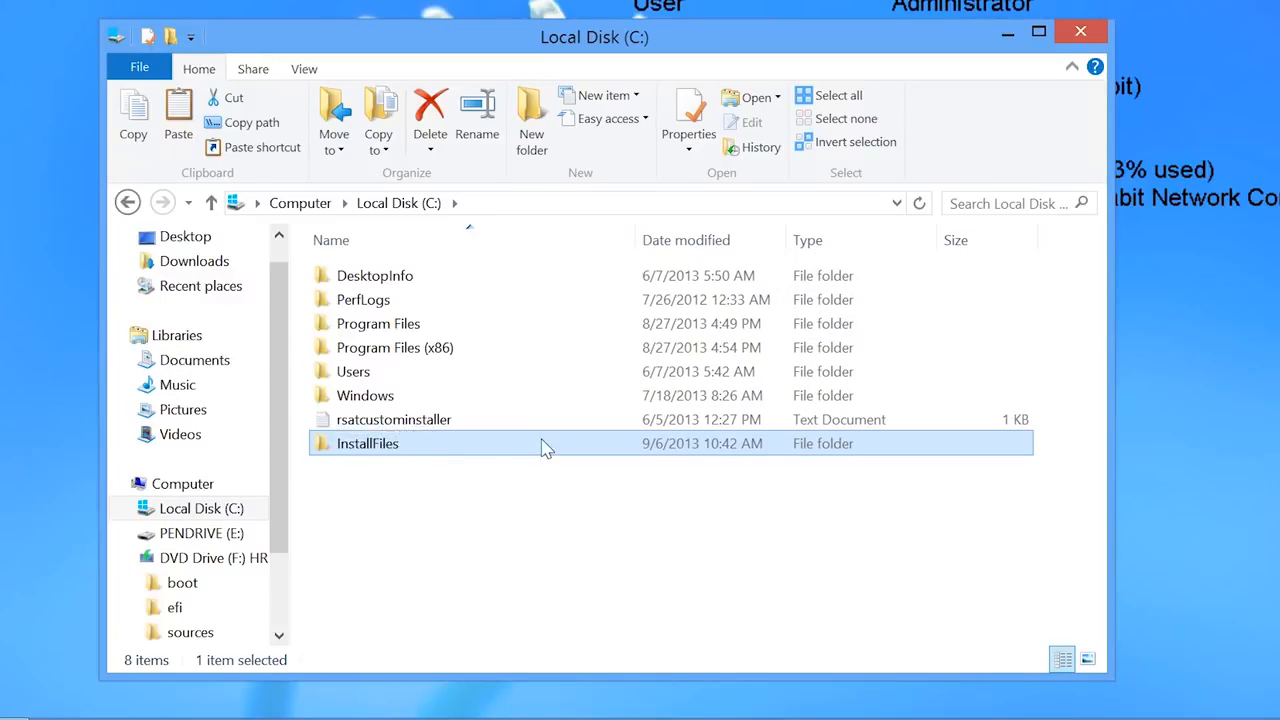
{"action": "double_click", "coordinate": [403, 446]}
- Create a 'Windows 8 x86' subfolder and paste the copied disc files into it
{"action": "right_click", "coordinate": [385, 321]}
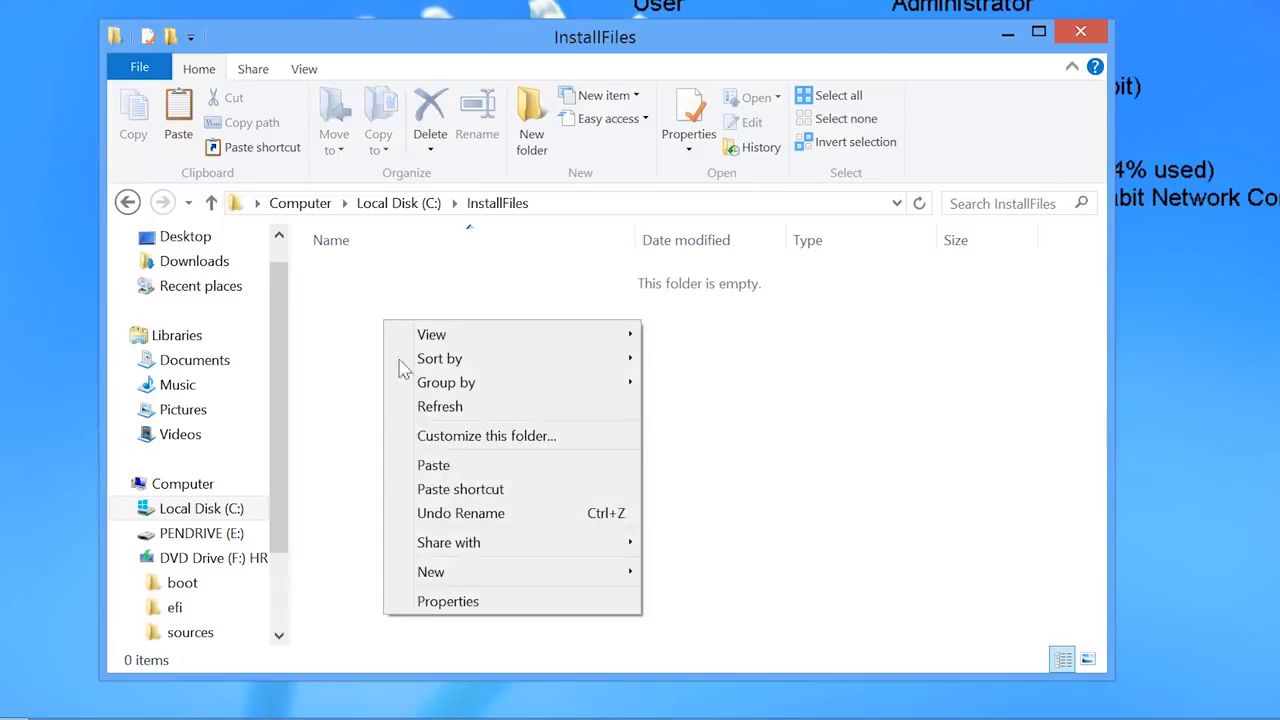
{"action": "mouse_move", "coordinate": [500, 573]}
{"action": "left_click", "coordinate": [722, 578]}
{"action": "type", "text": "Windows 8 x86"}
{"action": "key", "text": "Return"}
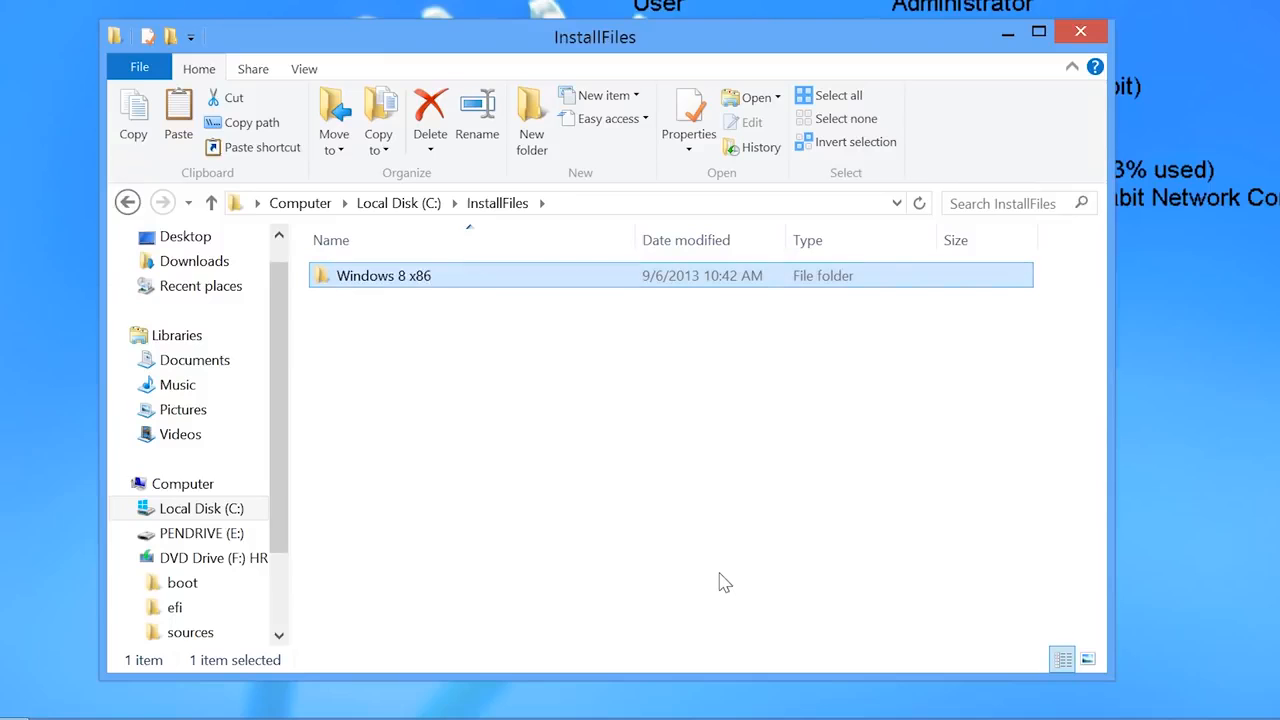
{"action": "double_click", "coordinate": [414, 284]}
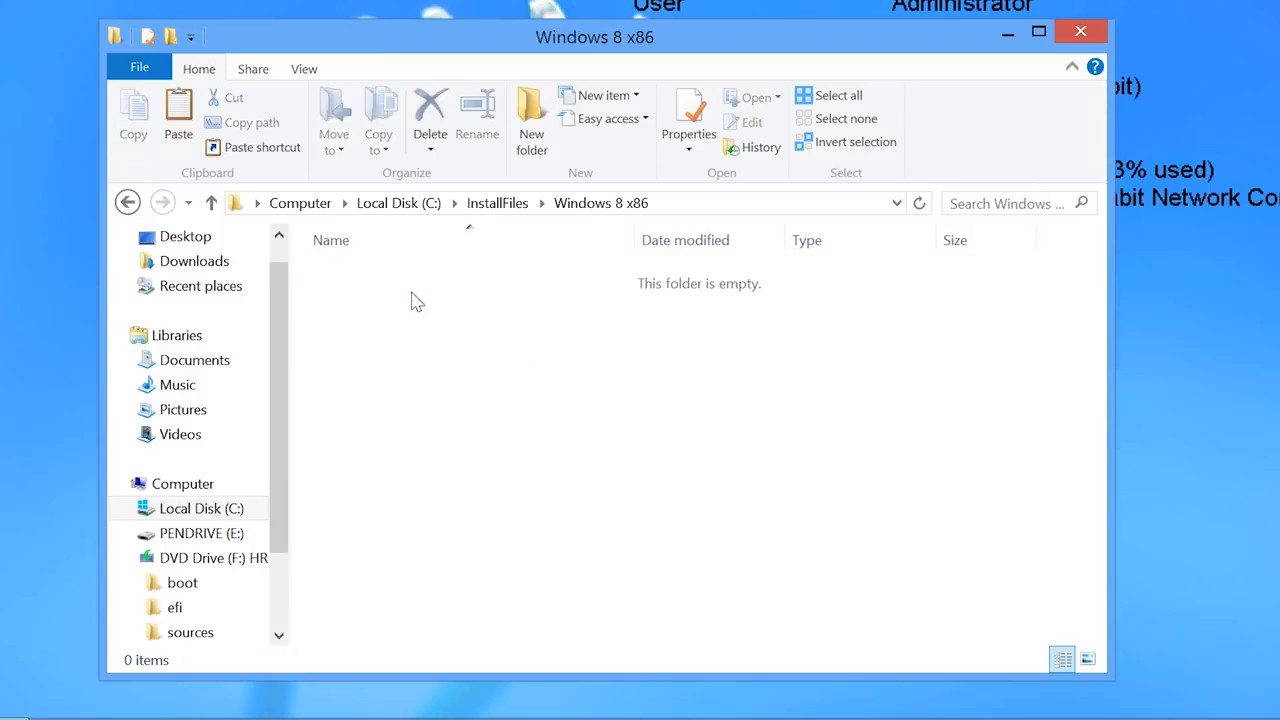
{"action": "right_click", "coordinate": [411, 292]}
{"action": "left_click", "coordinate": [505, 437]}
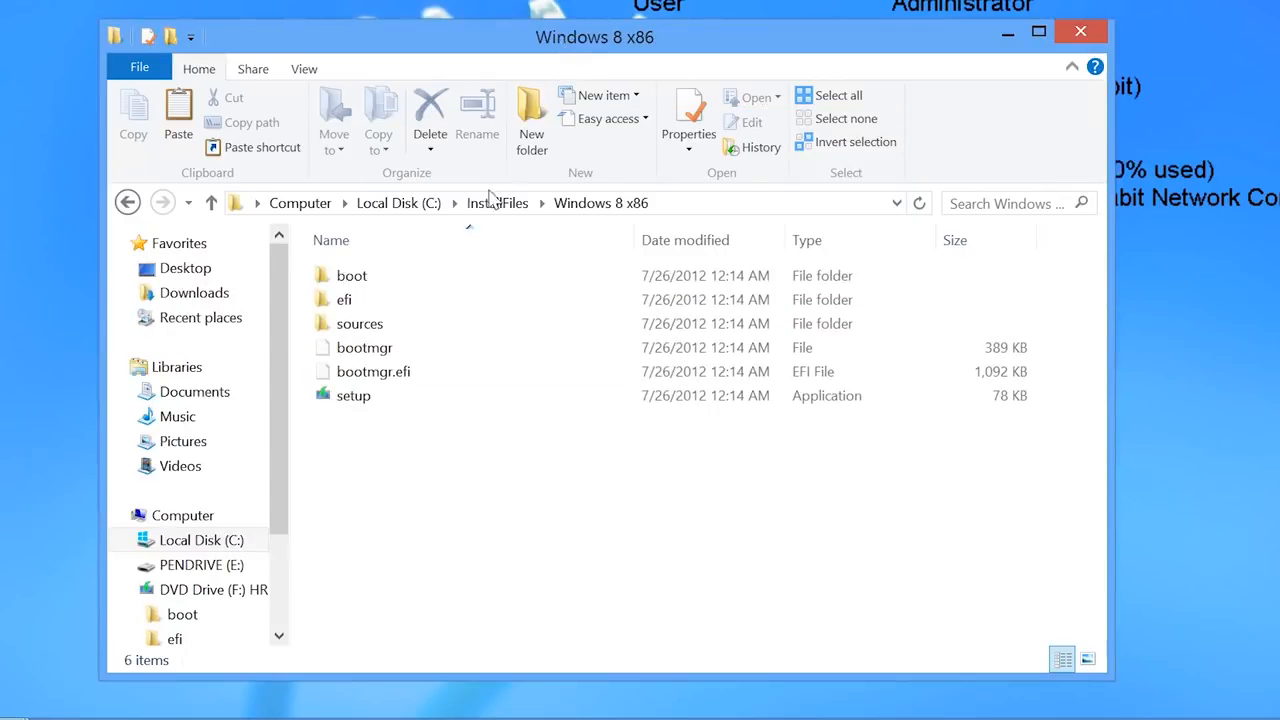
{"action": "left_click", "coordinate": [428, 207]}
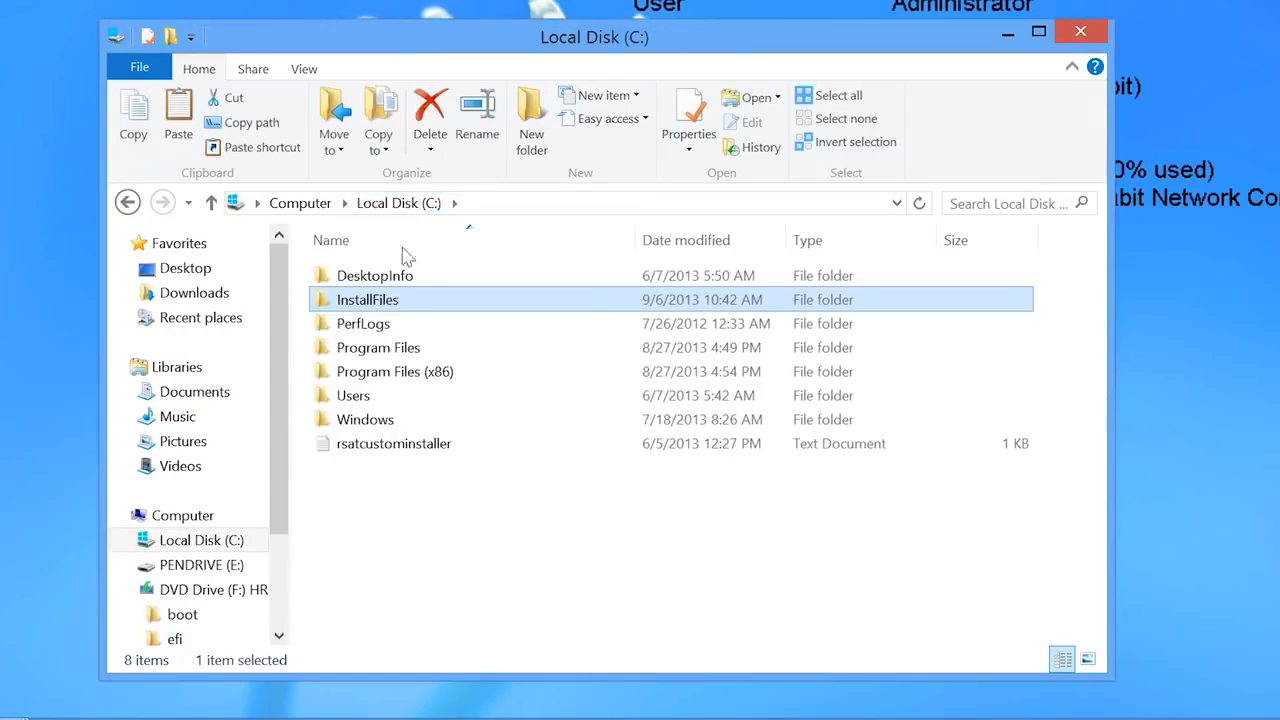
- Turn on Advanced Sharing for C:\InstallFiles with share name InstallFiles and apply it
{"action": "right_click", "coordinate": [385, 307]}
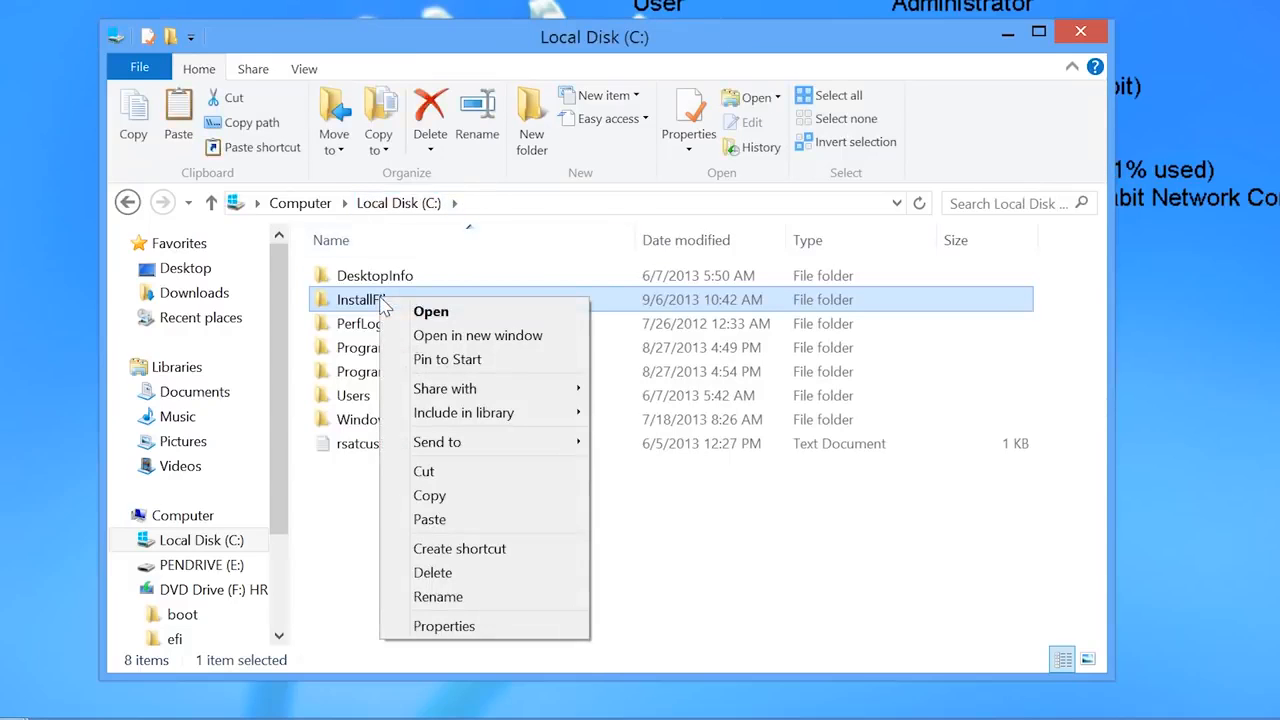
{"action": "left_click", "coordinate": [524, 630]}
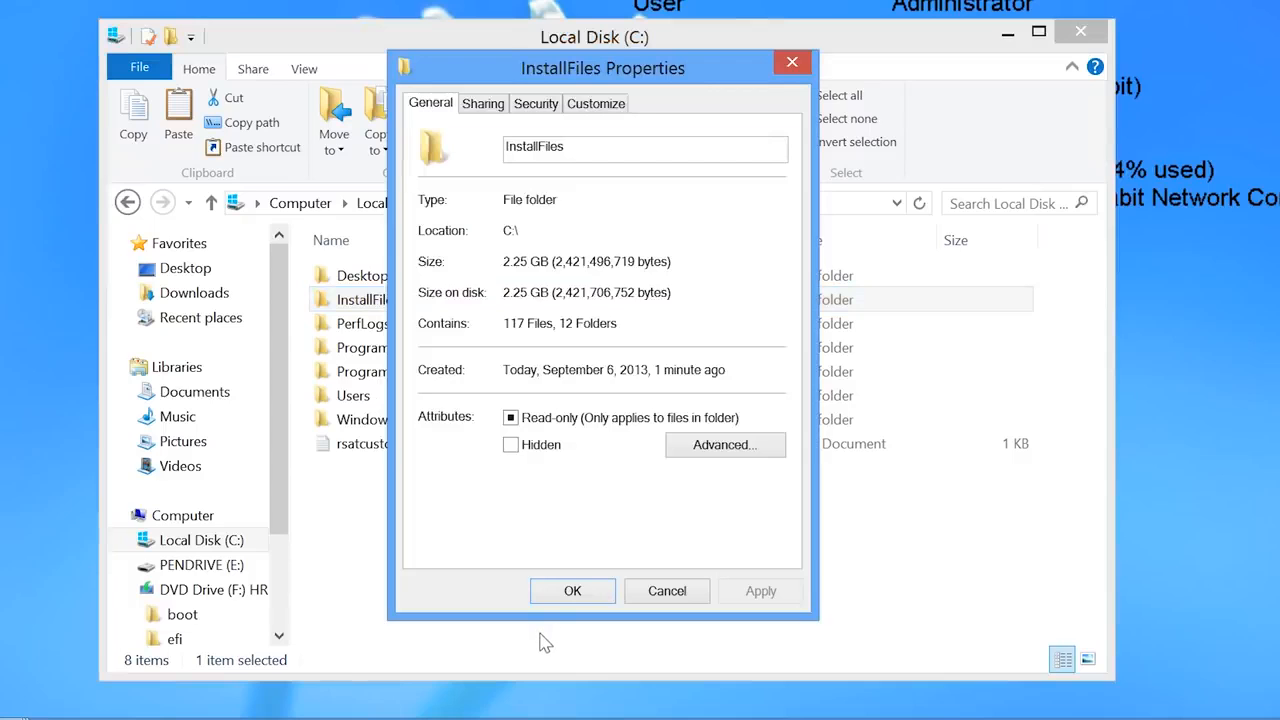
{"action": "left_click", "coordinate": [485, 108]}
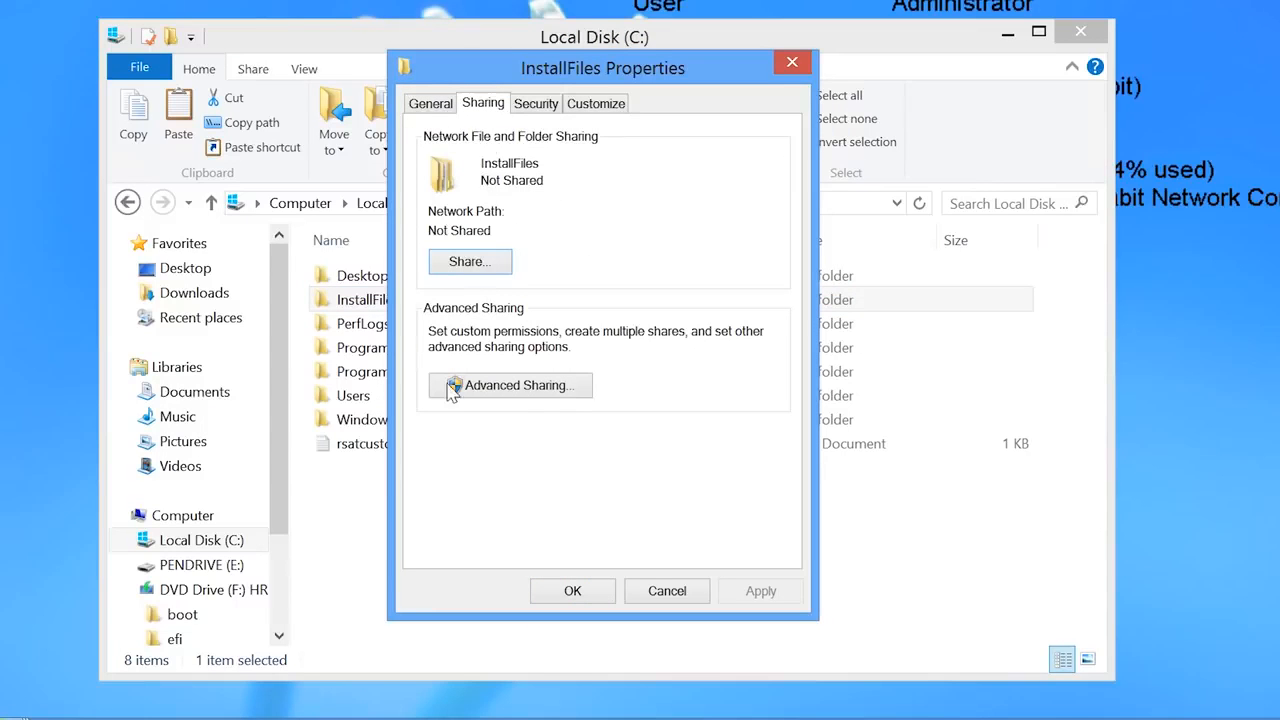
{"action": "left_click", "coordinate": [452, 395]}
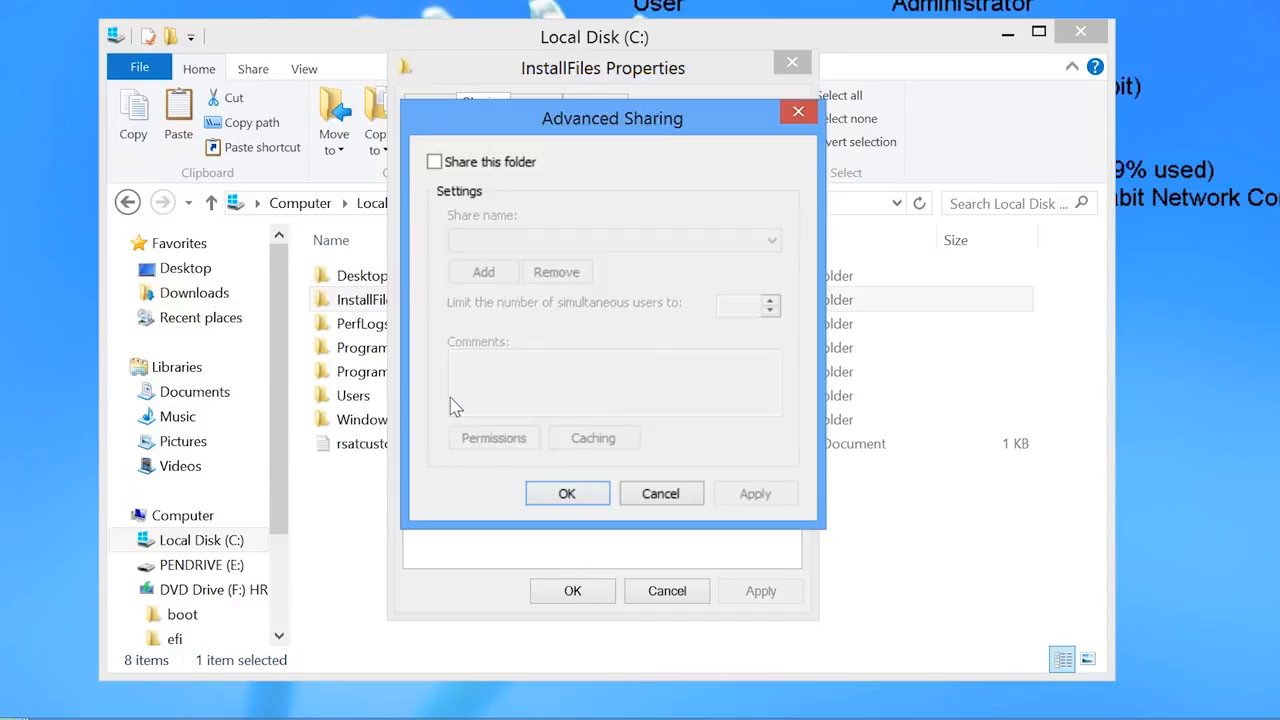
{"action": "left_click", "coordinate": [434, 163]}
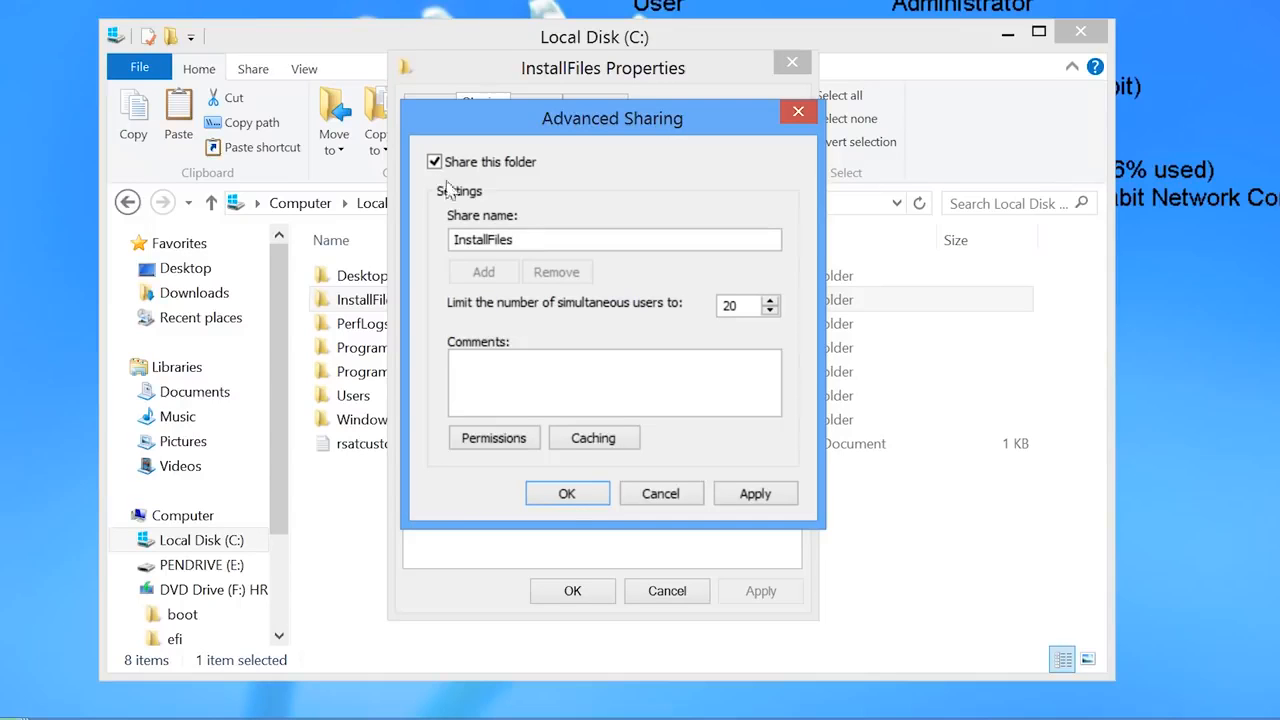
{"action": "left_click", "coordinate": [562, 496]}
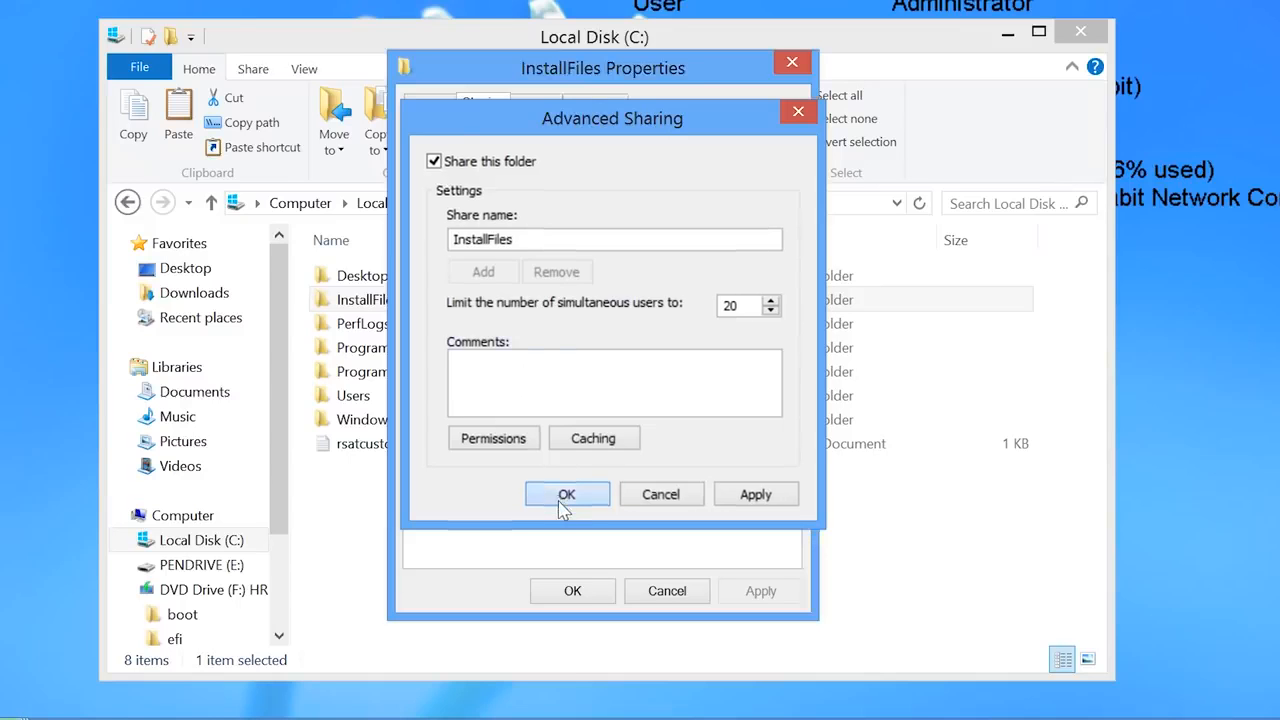
{"action": "left_click", "coordinate": [575, 591]}
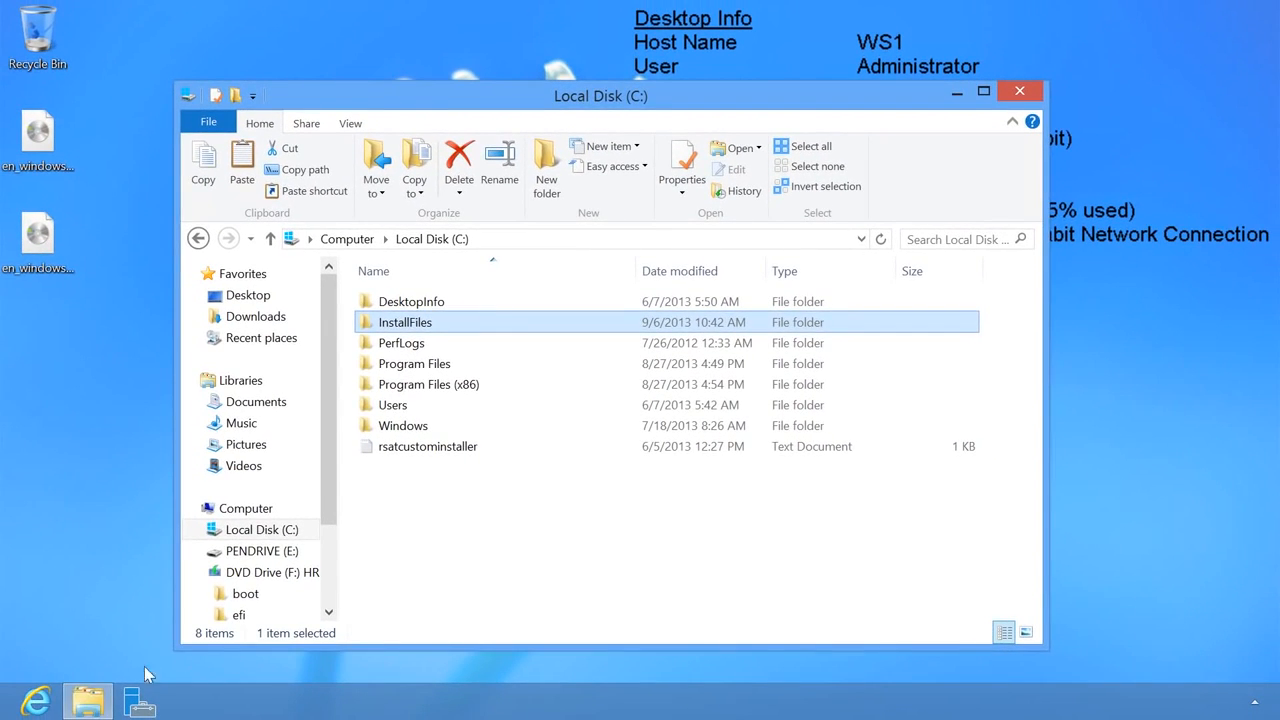
- Search 'Windows 8 adk' in Internet Explorer and start downloading adksetup.exe from Microsoft's page
{"action": "left_click", "coordinate": [37, 702]}
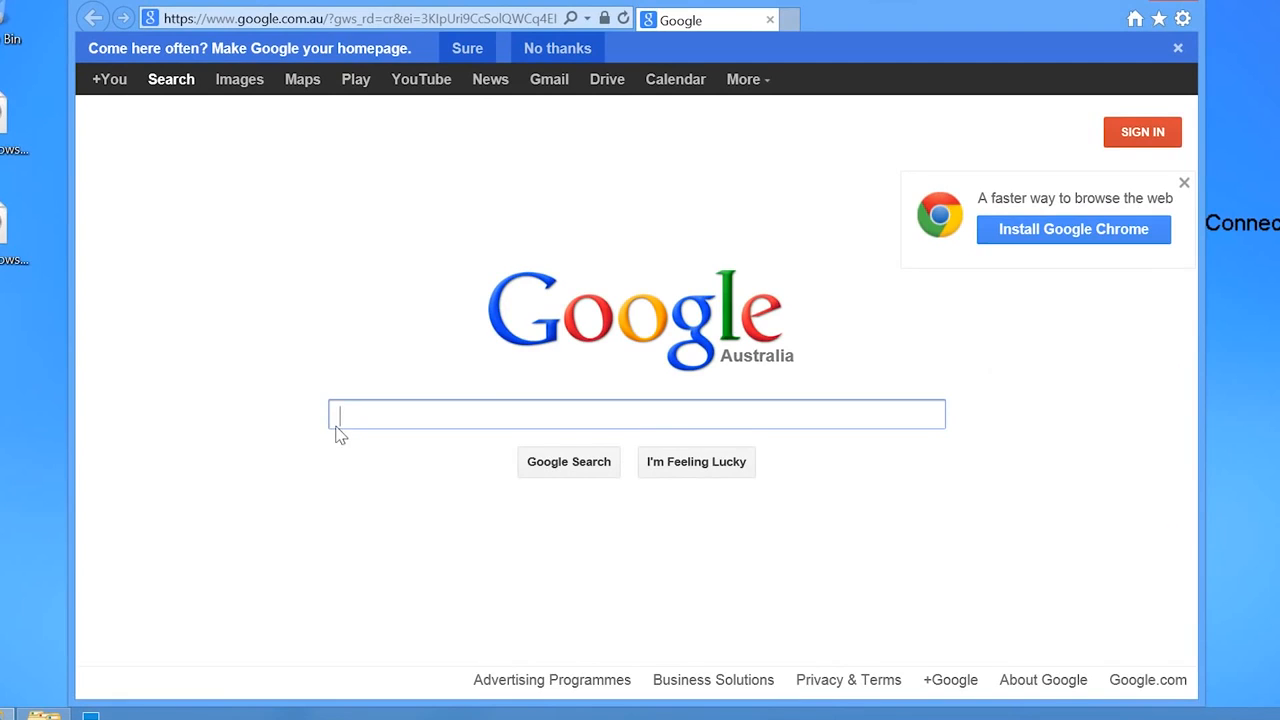
{"action": "type", "text": "Windows "}
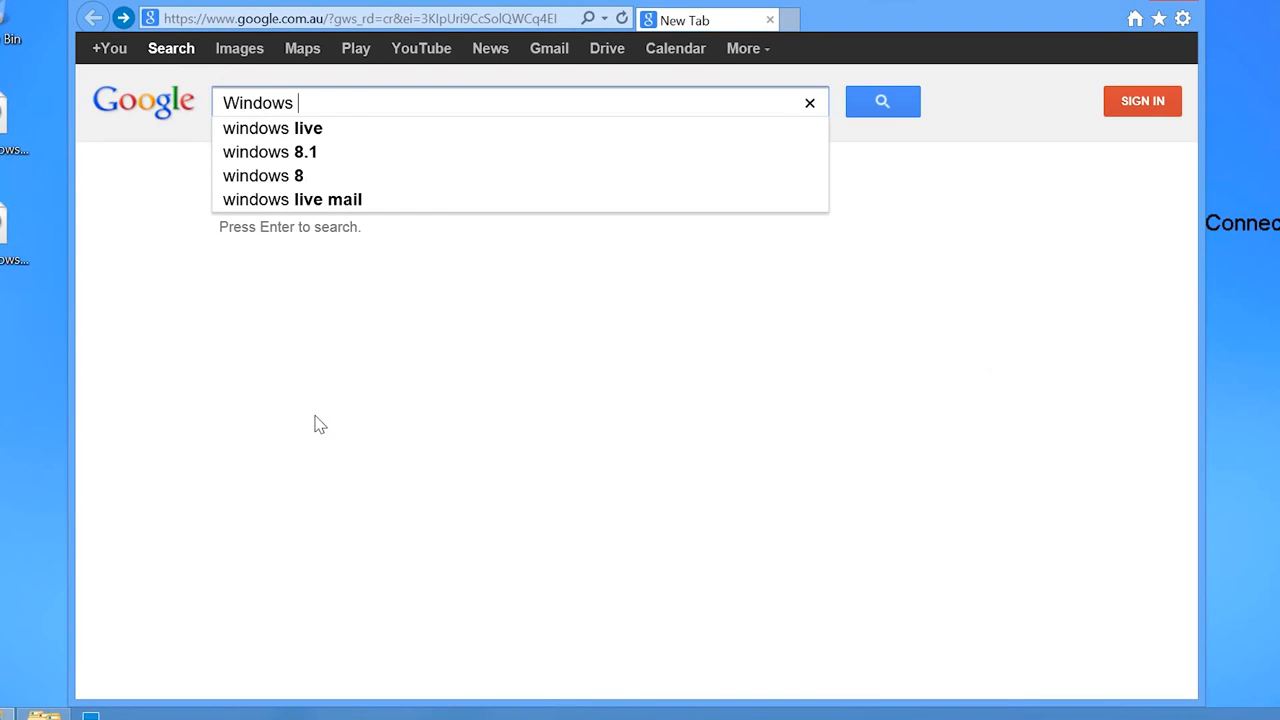
{"action": "type", "text": "8 adk"}
{"action": "key", "text": "Return"}
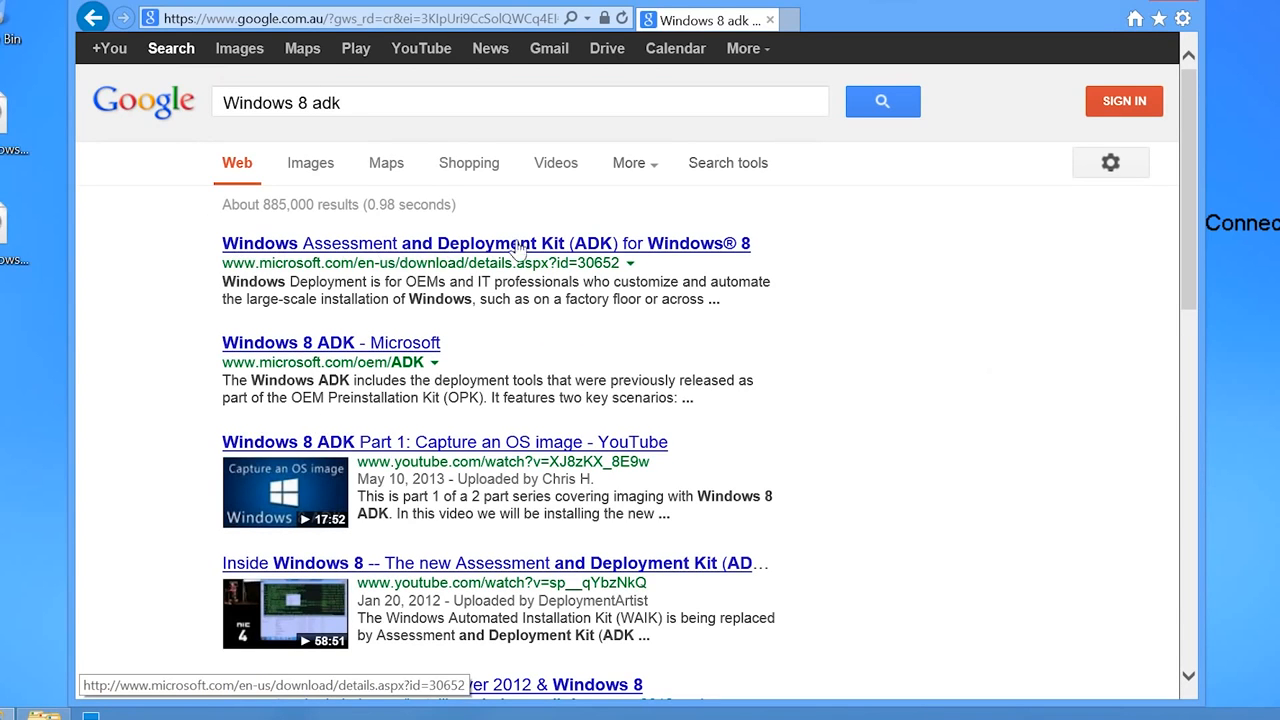
{"action": "left_click", "coordinate": [727, 248]}
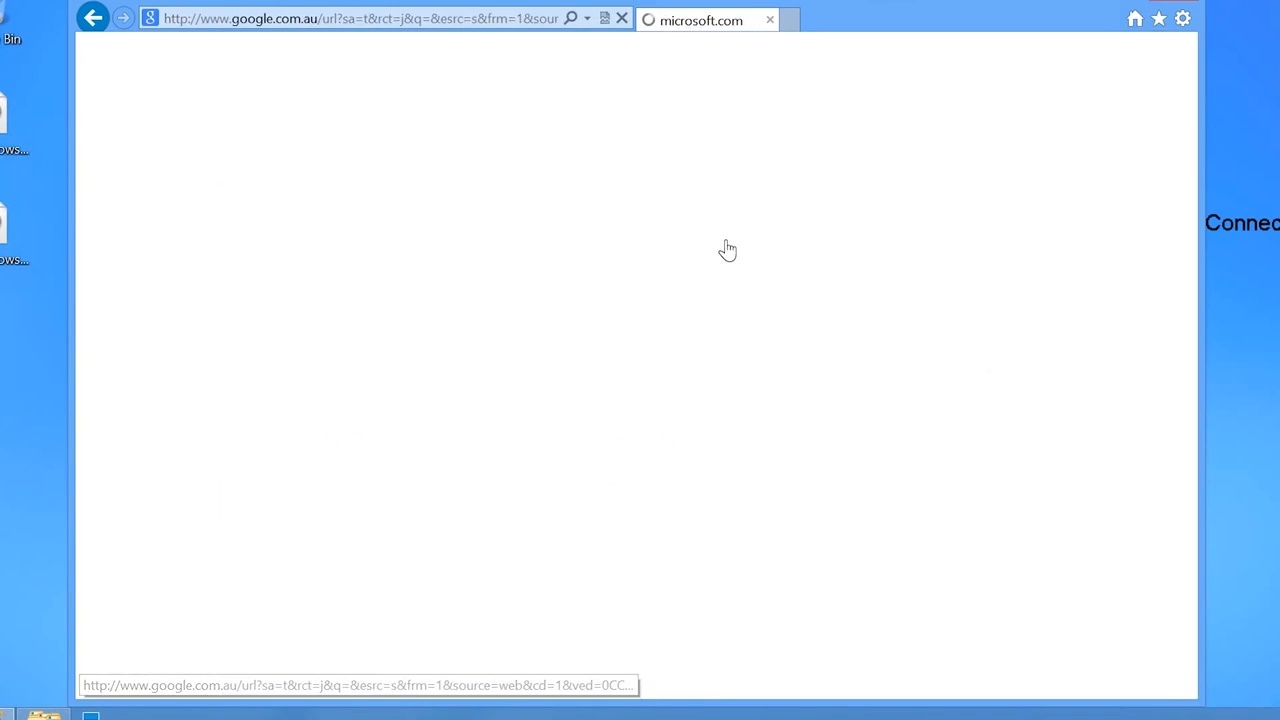
{"action": "left_click", "coordinate": [652, 380]}
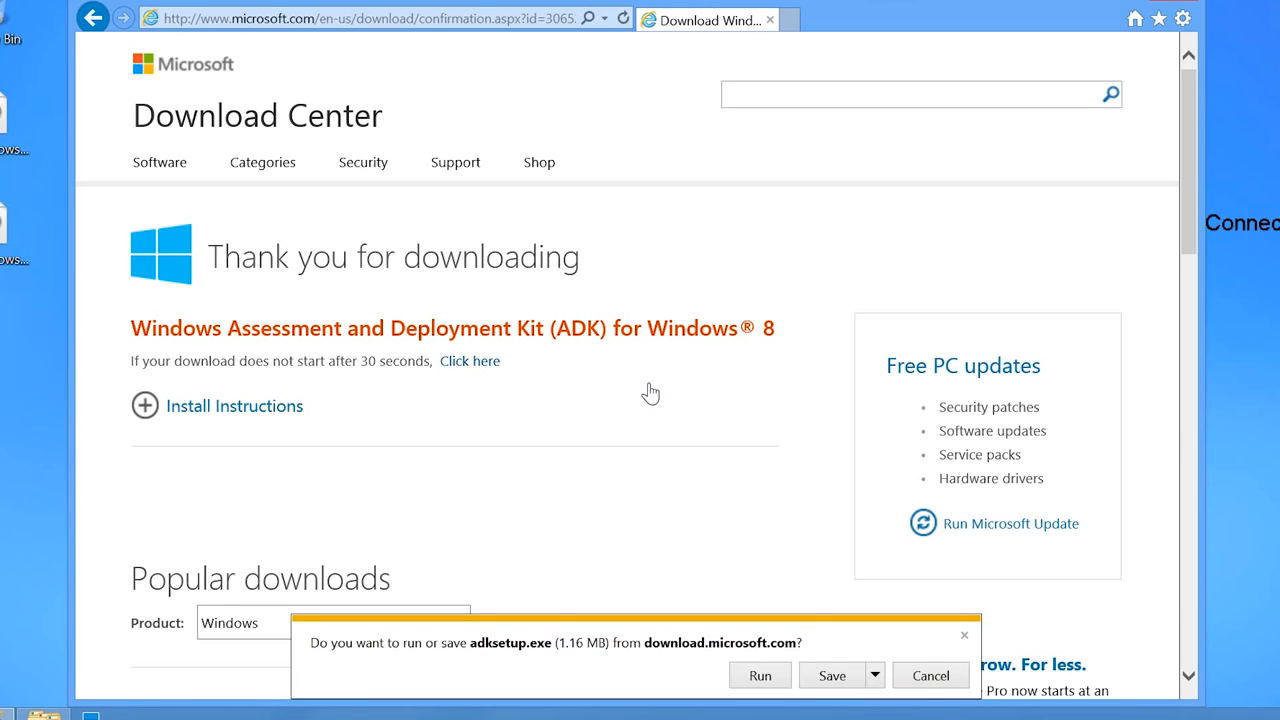
- Run adksetup.exe with the default location, declining the improvement program and accepting the licence
{"action": "left_click", "coordinate": [758, 678]}
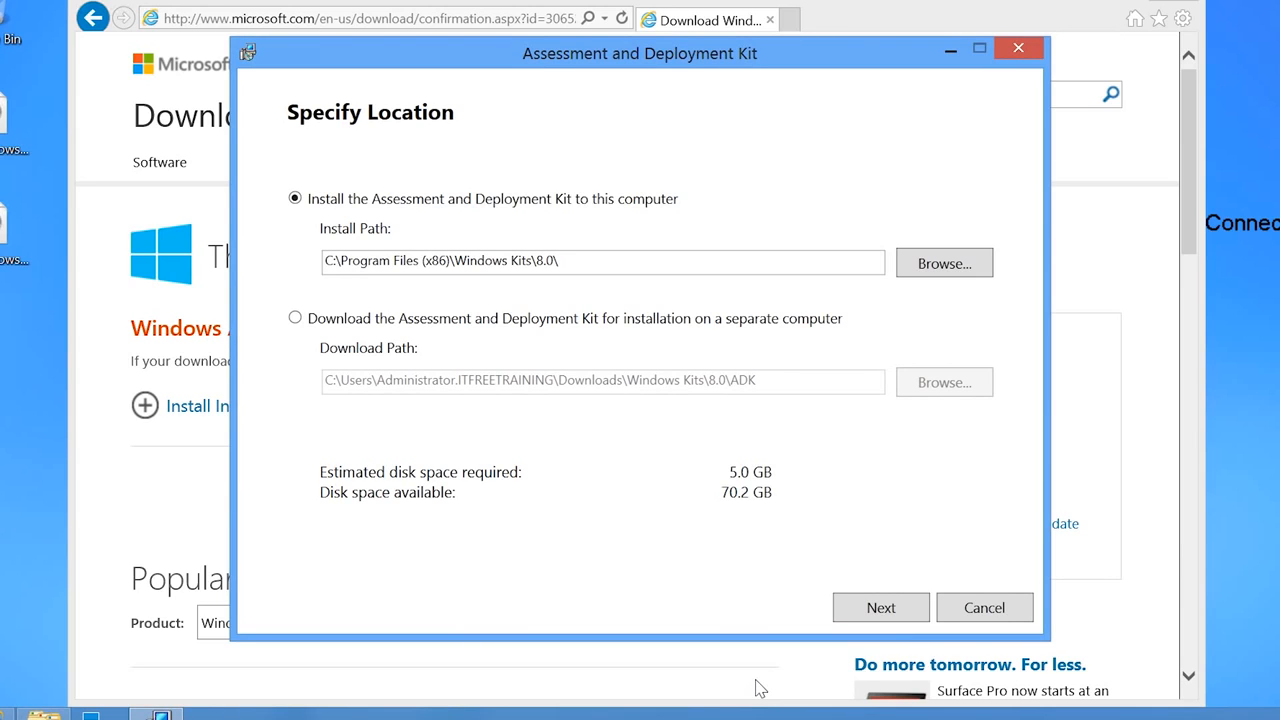
{"action": "left_click", "coordinate": [859, 619]}
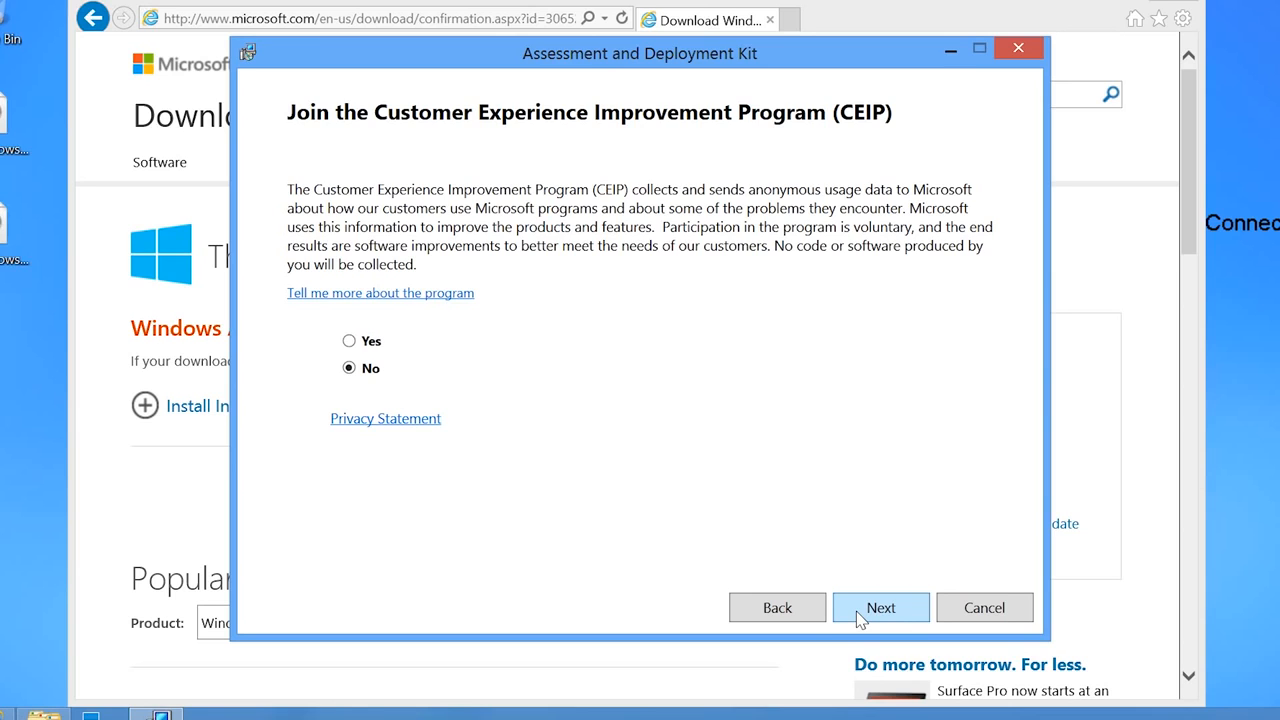
{"action": "left_click", "coordinate": [859, 619]}
{"action": "left_click", "coordinate": [859, 619]}
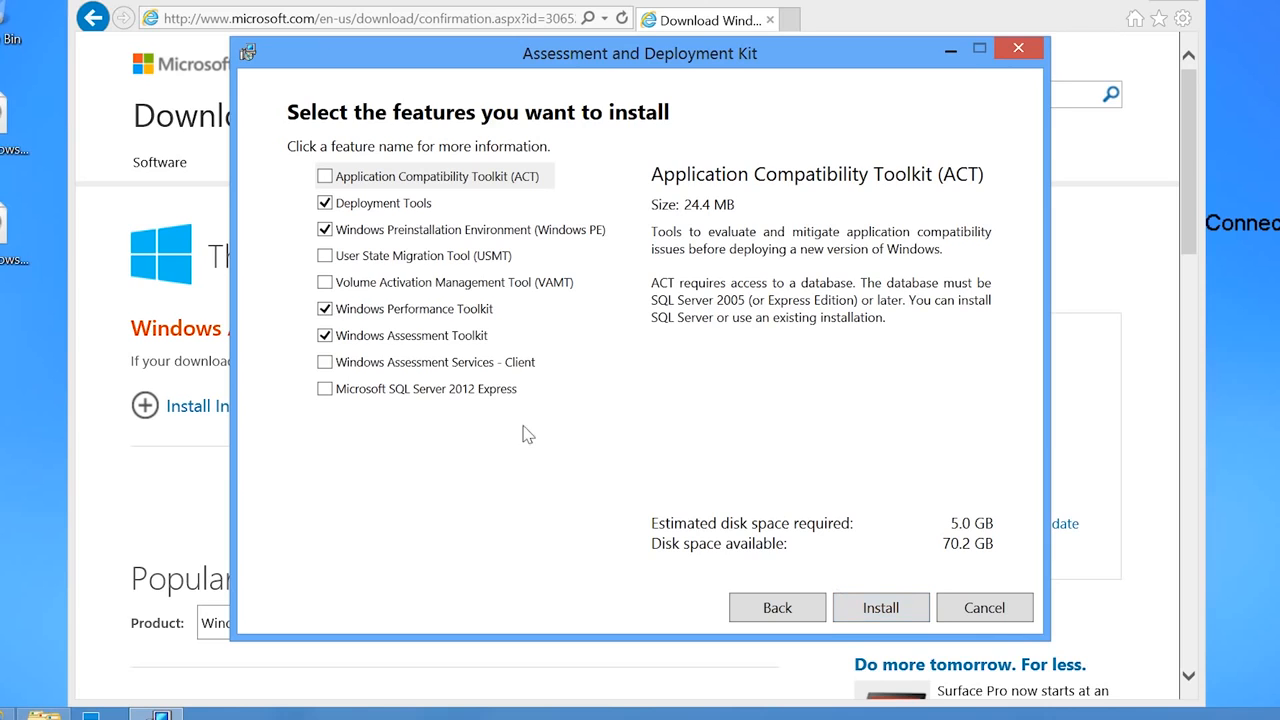
- Untick the Assessment and Performance Toolkits, install Deployment Tools and Windows PE, then close setup
{"action": "left_click", "coordinate": [329, 337]}
{"action": "left_click", "coordinate": [325, 309]}
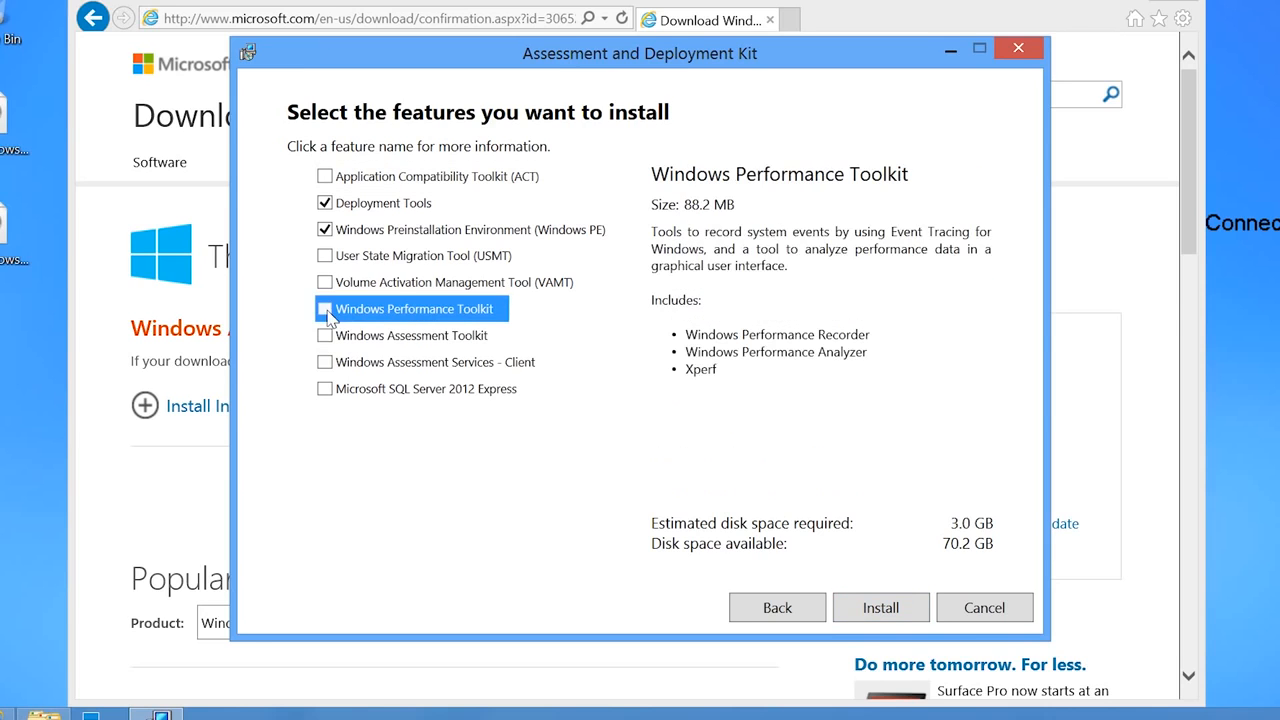
{"action": "left_click", "coordinate": [347, 204]}
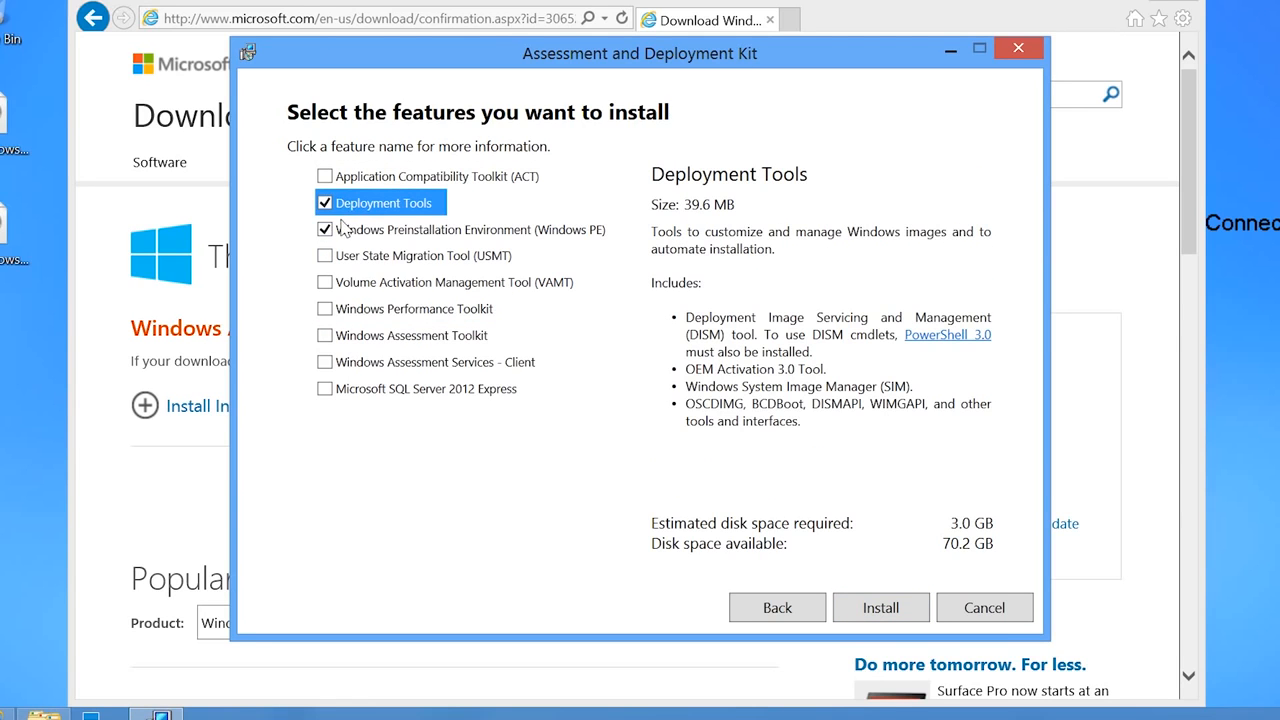
{"action": "left_click", "coordinate": [348, 234]}
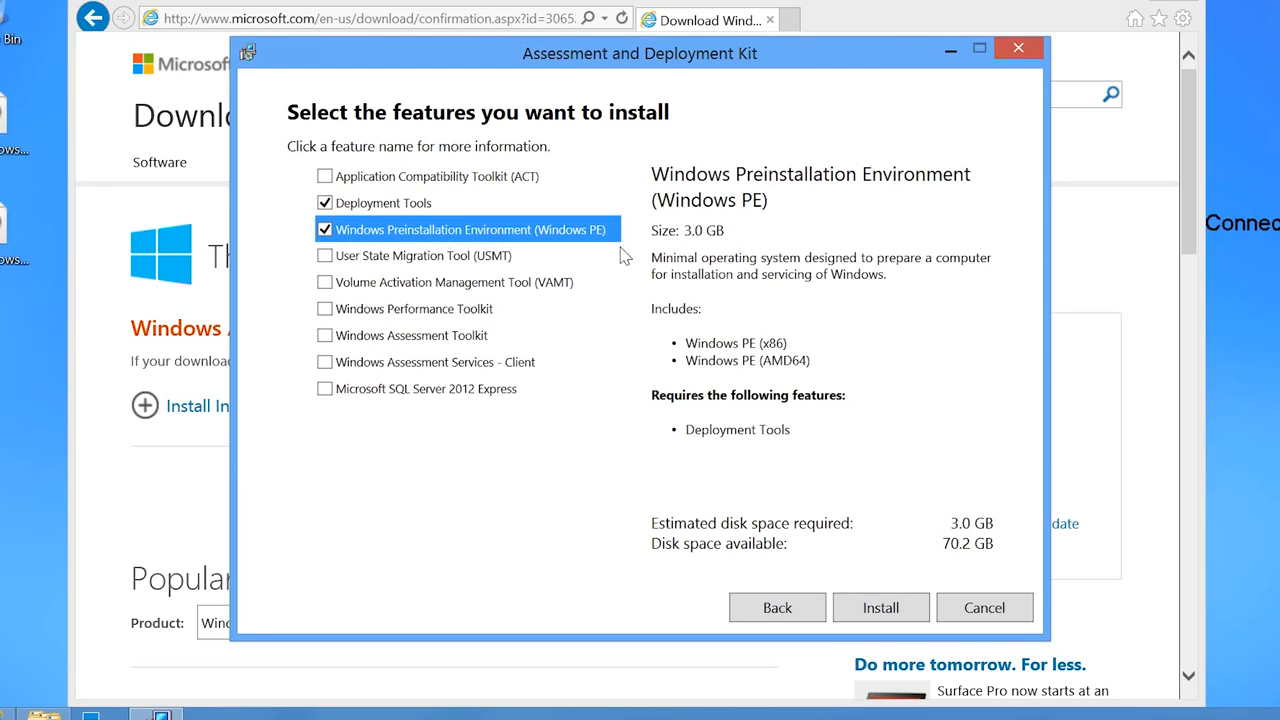
{"action": "left_click", "coordinate": [869, 609]}
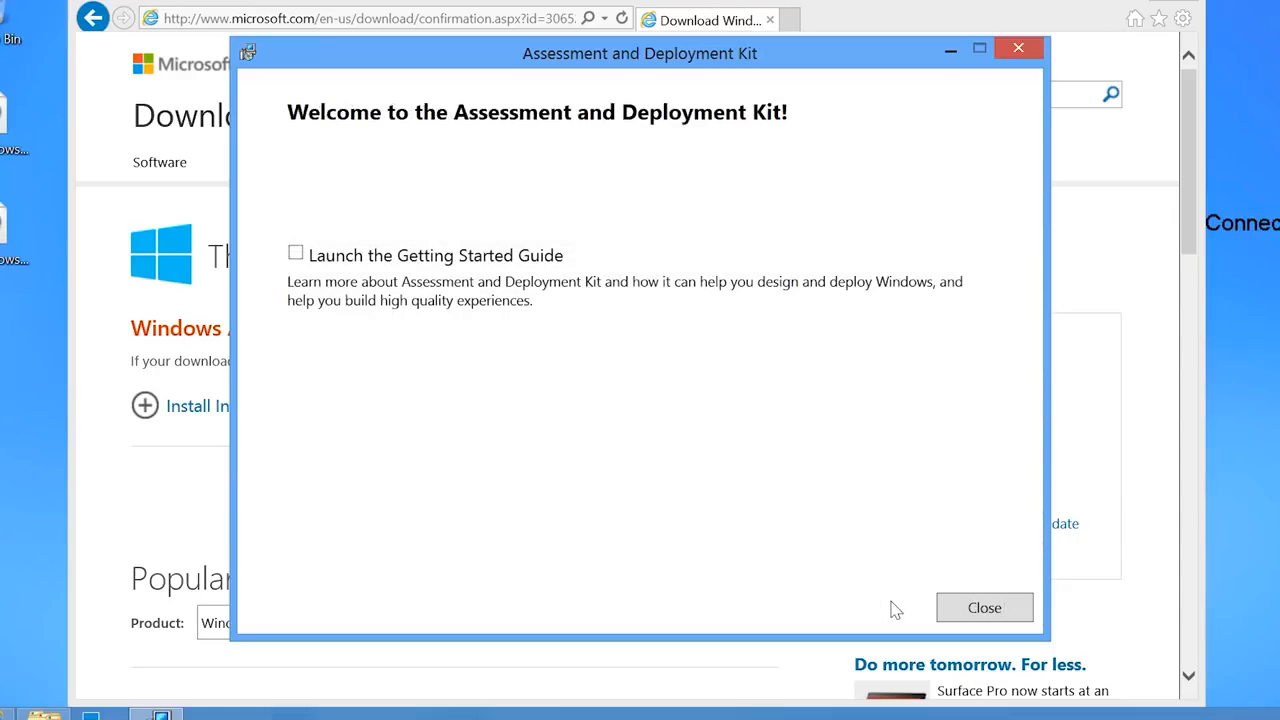
{"action": "left_click", "coordinate": [980, 608]}
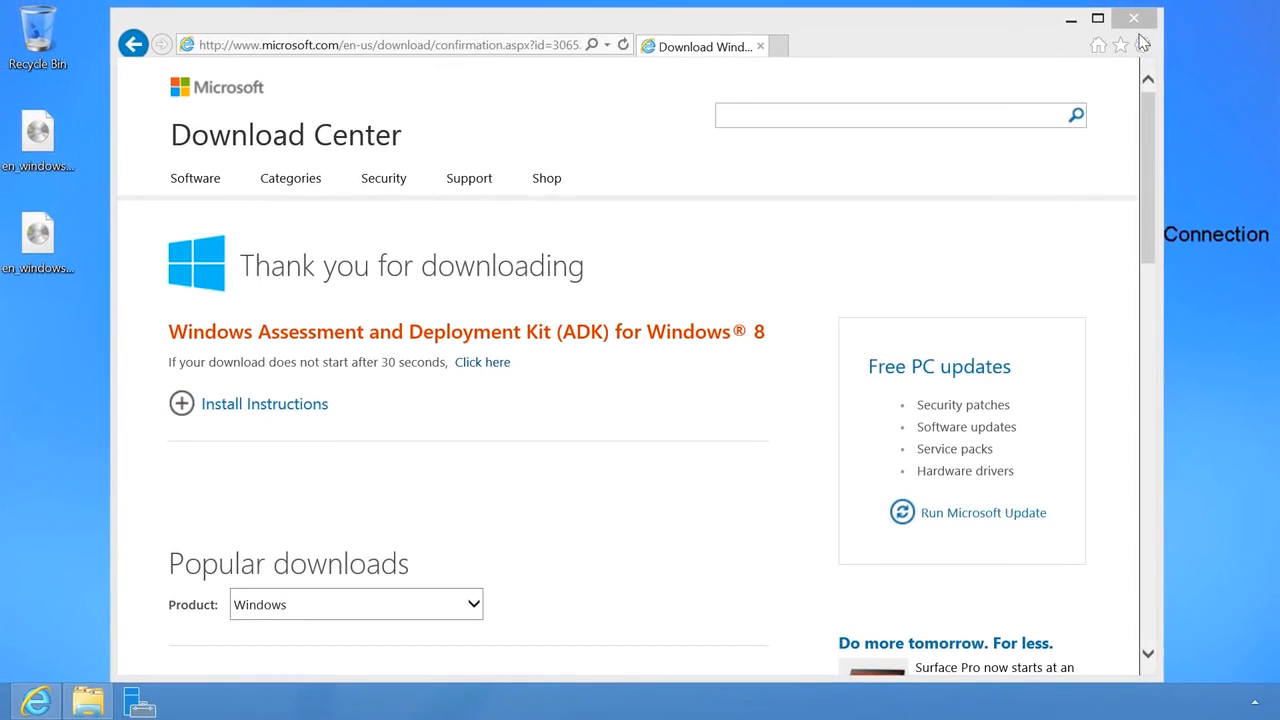
- Close Internet Explorer and start Deployment and Imaging Tools Environment from the Start screen
{"action": "left_click", "coordinate": [1148, 8]}
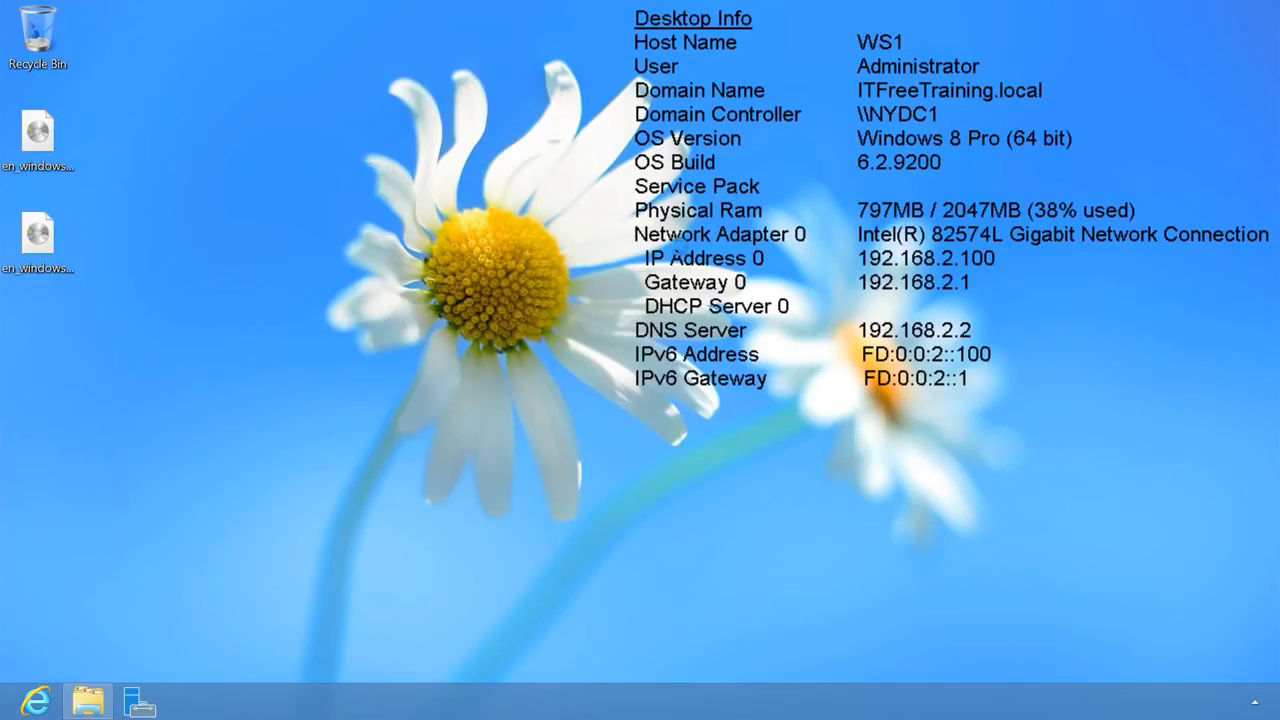
{"action": "key", "text": "super"}
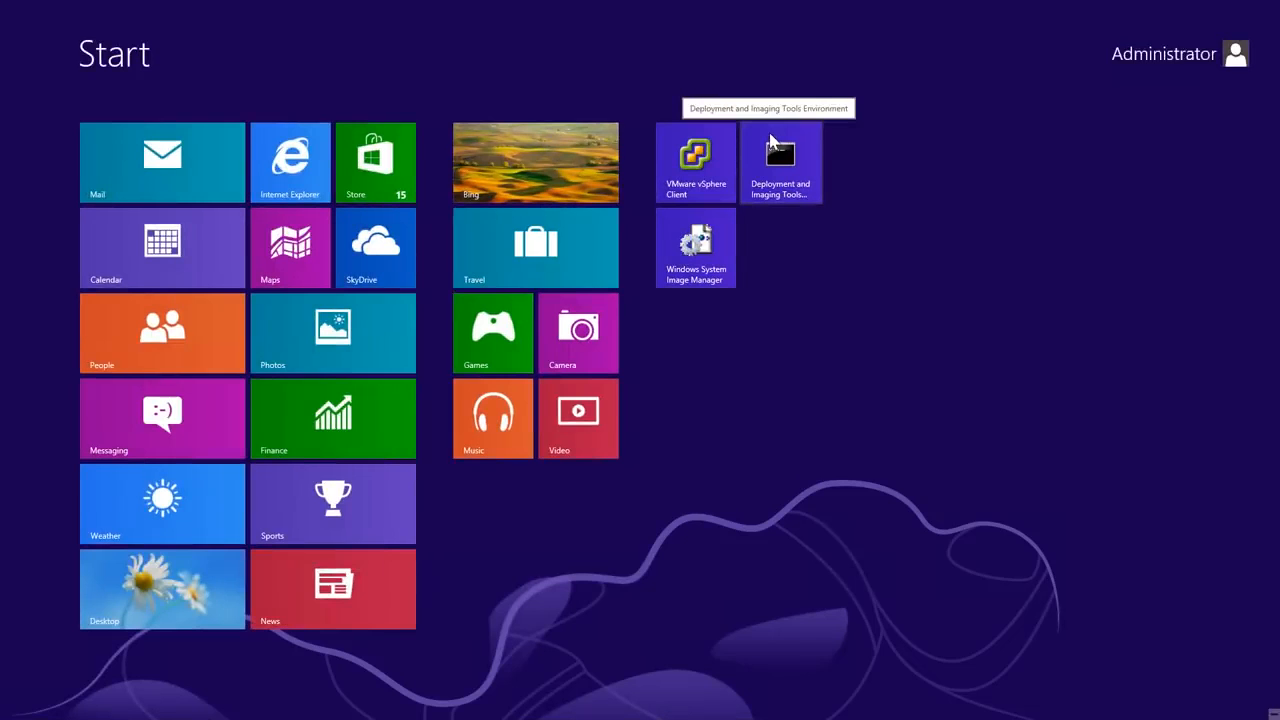
{"action": "left_click", "coordinate": [770, 140]}
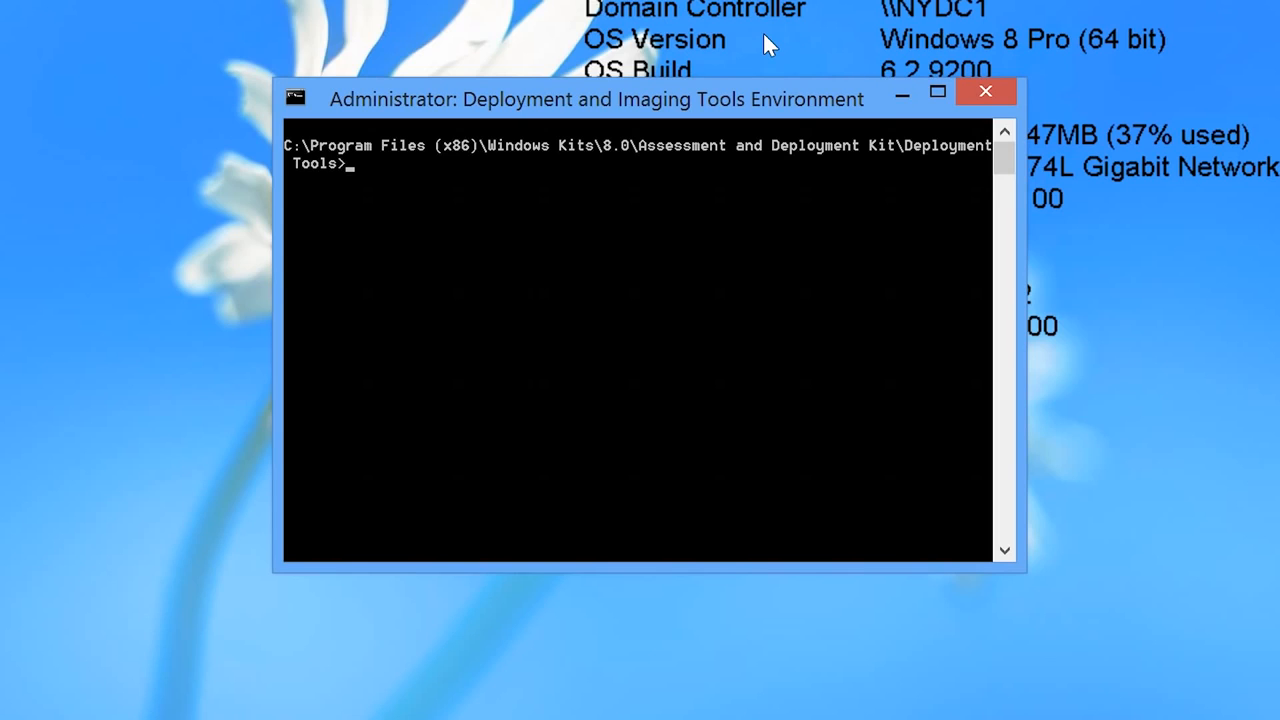
- Run 'cd \' and 'copype x86 c:\WinPEx86', then enter the MakeWinPEMedia ISO command
{"action": "type", "text": "cd \\"}
{"action": "key", "text": "Return"}
{"action": "type", "text": "copype x86"}
{"action": "type", "text": "\\WinPEx86"}
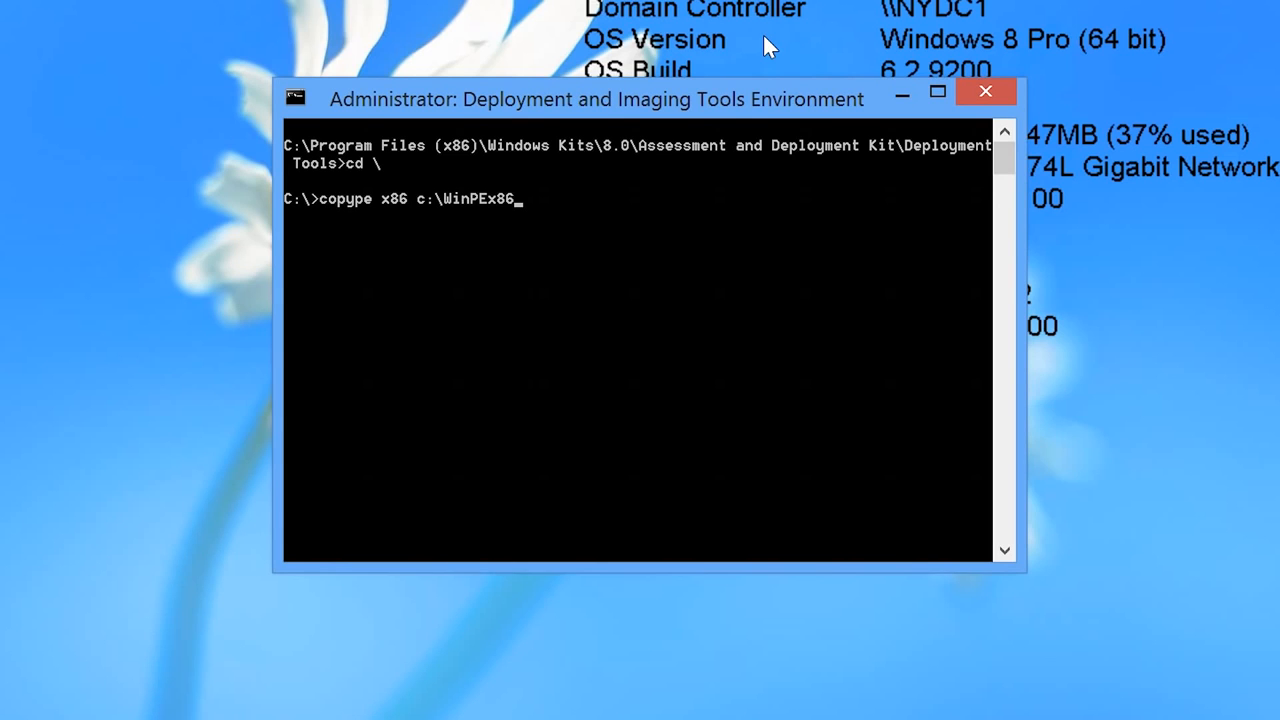
{"action": "key", "text": "Return"}
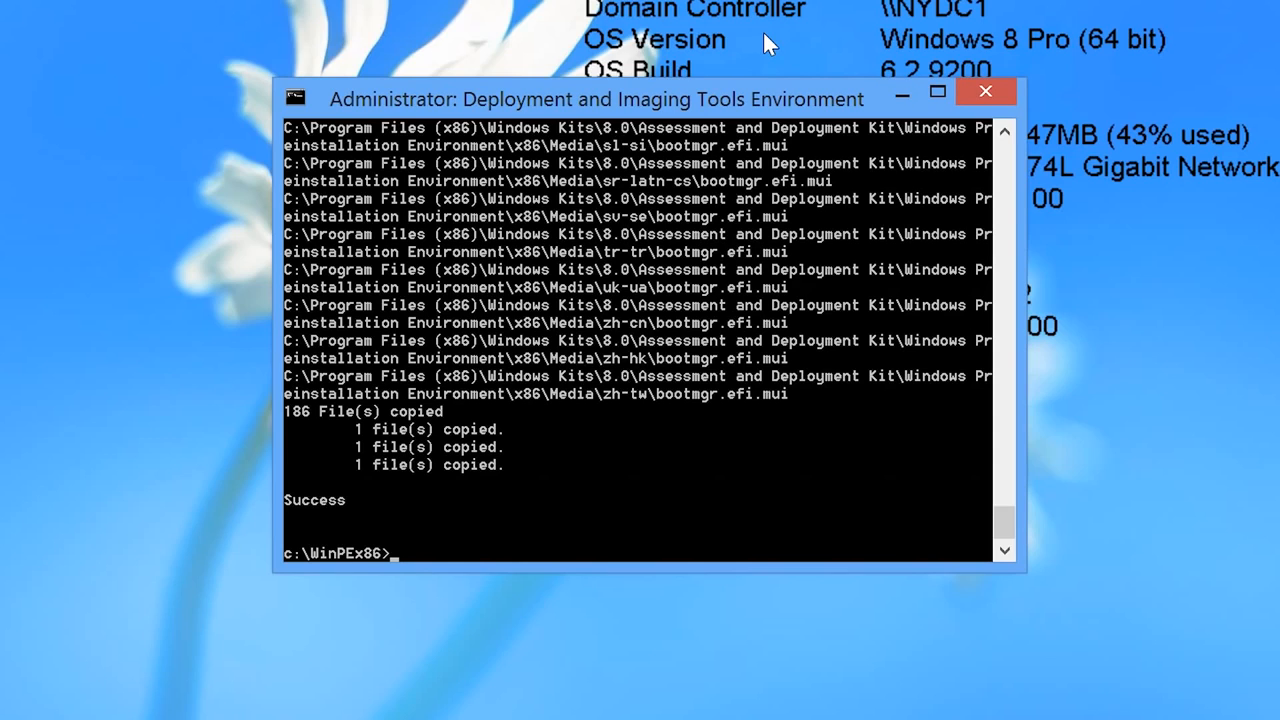
{"action": "type", "text": "MakeWinPEM"}
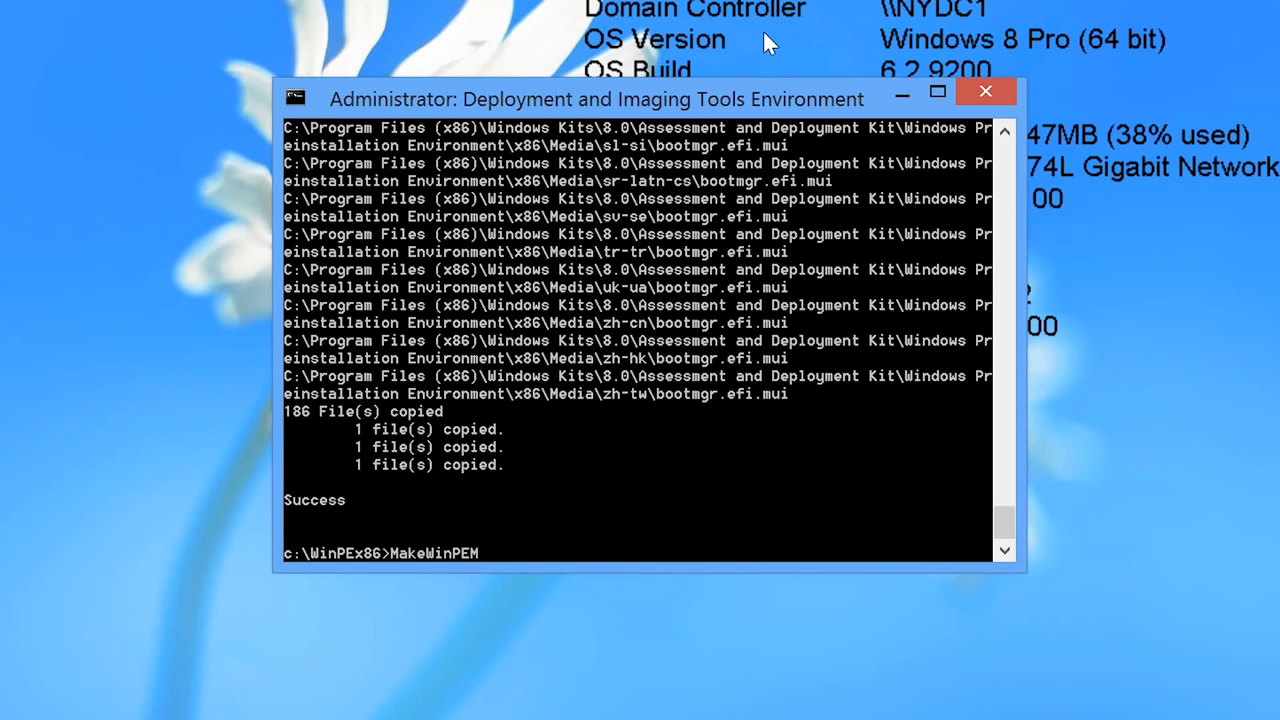
{"action": "type", "text": "edia /iso c:\\WinPEx86 %Ho"}
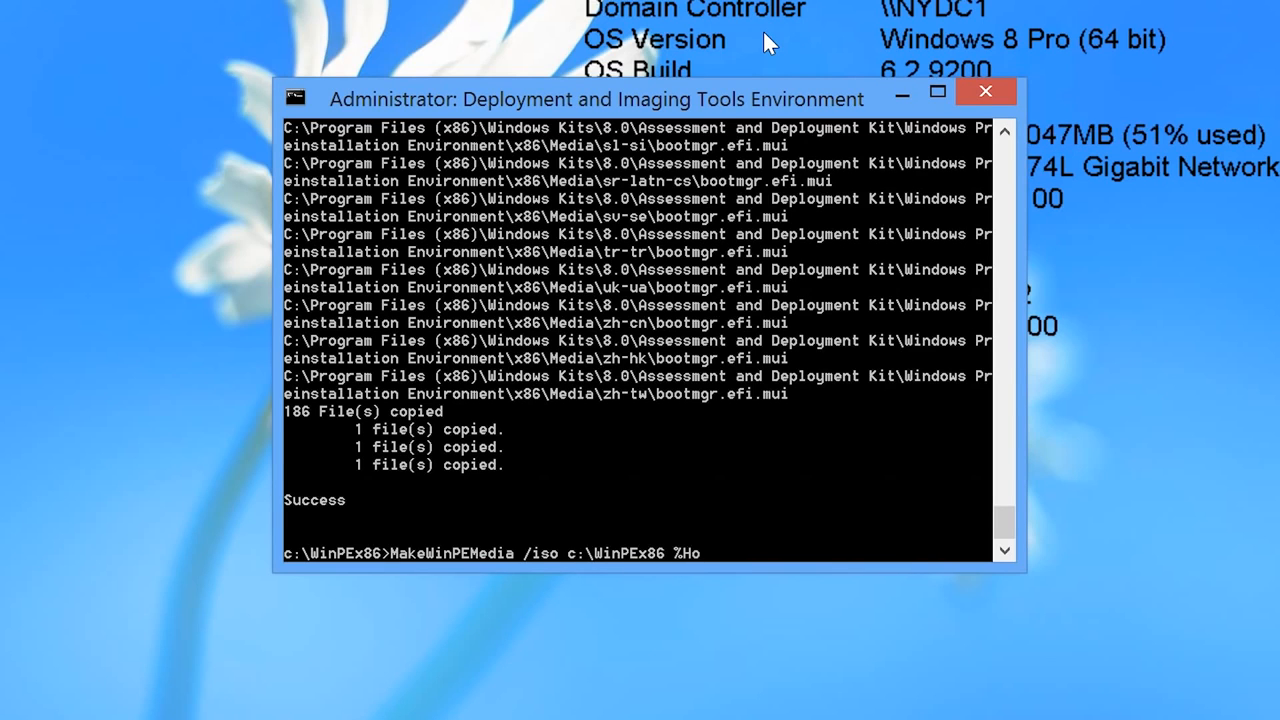
{"action": "type", "text": "mePath%\\desktop\\W"}
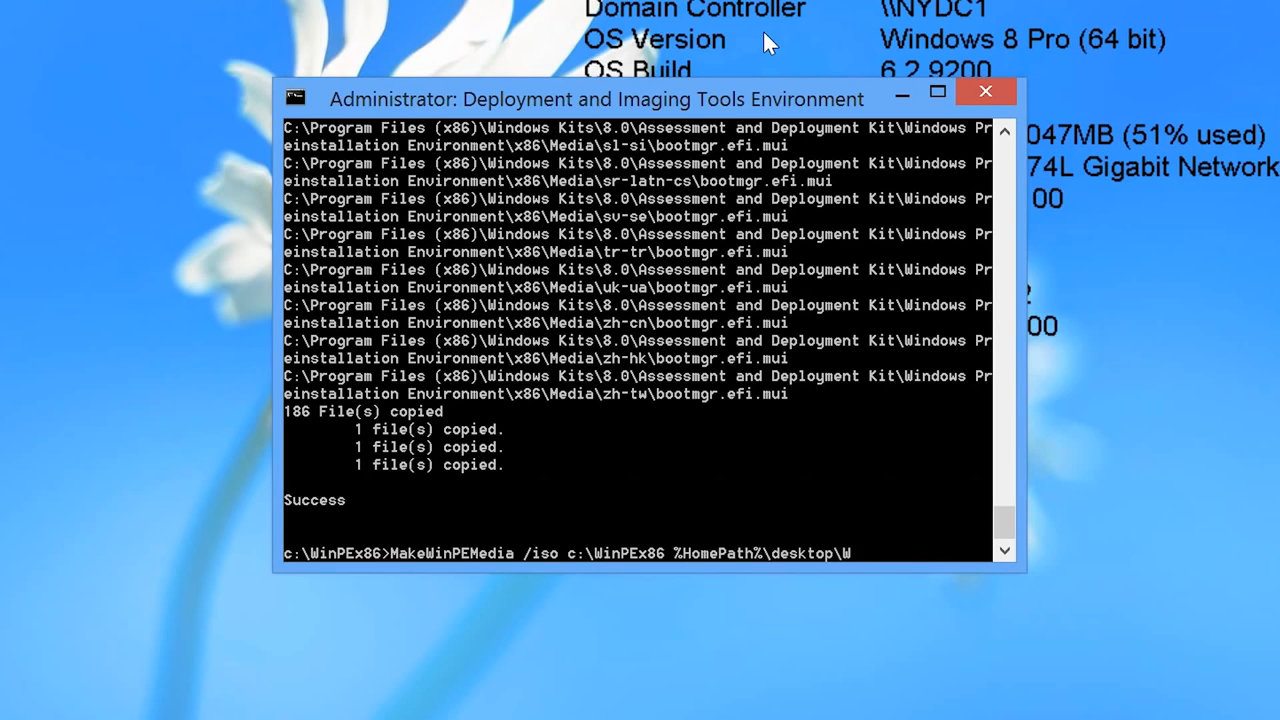
{"action": "type", "text": "inPEx86.iso"}
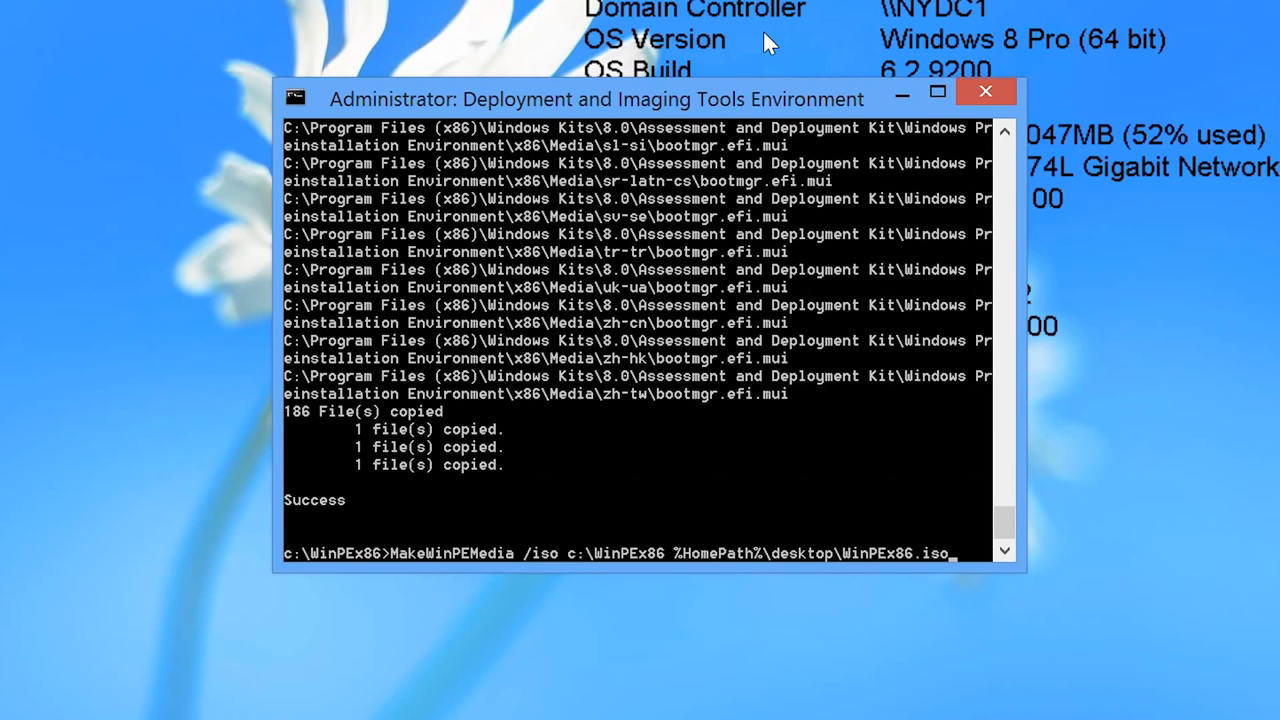
- Build WinPEx86.iso on the desktop with MakeWinPEMedia, then exit the tools window
{"action": "key", "text": "Return"}
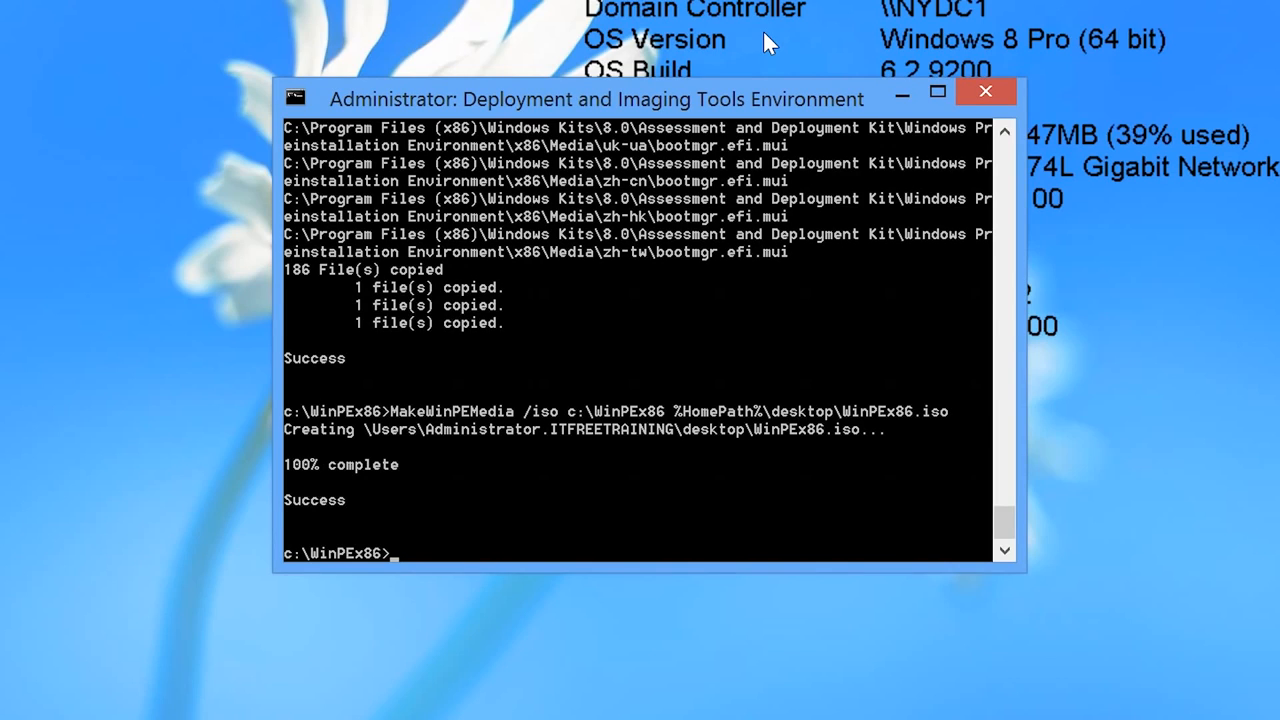
{"action": "type", "text": "exit"}
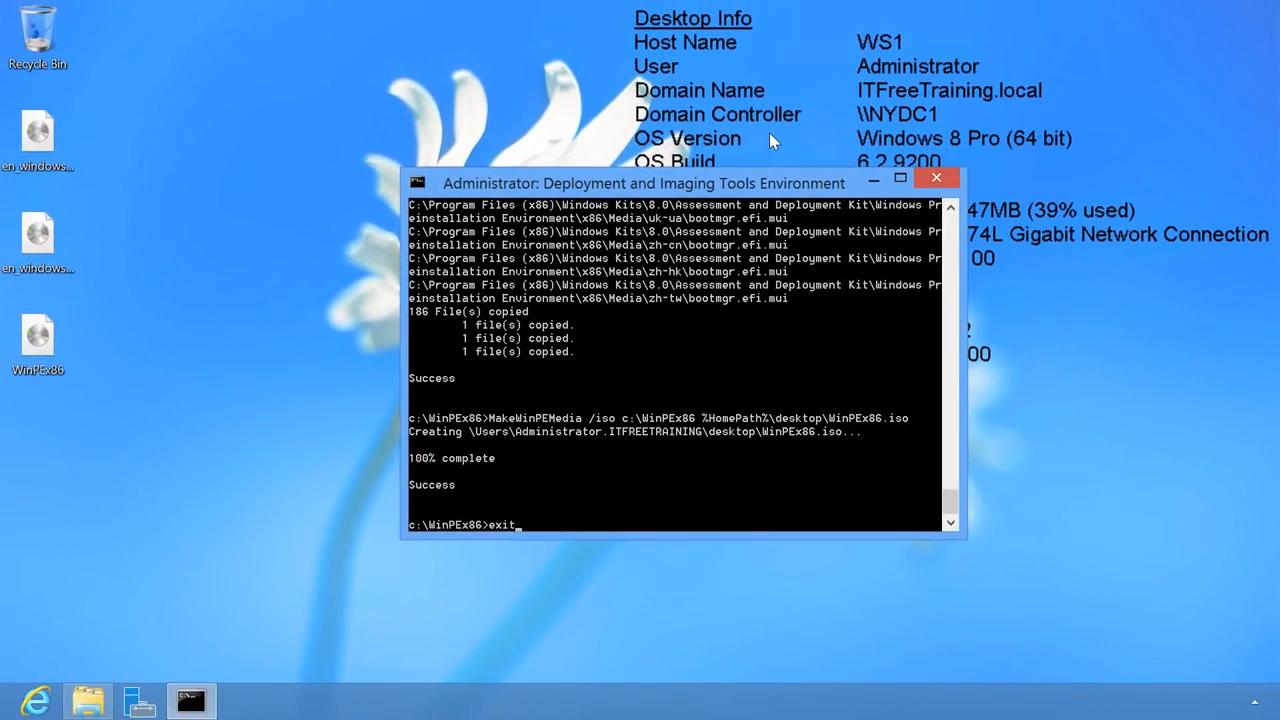
{"action": "key", "text": "Return"}
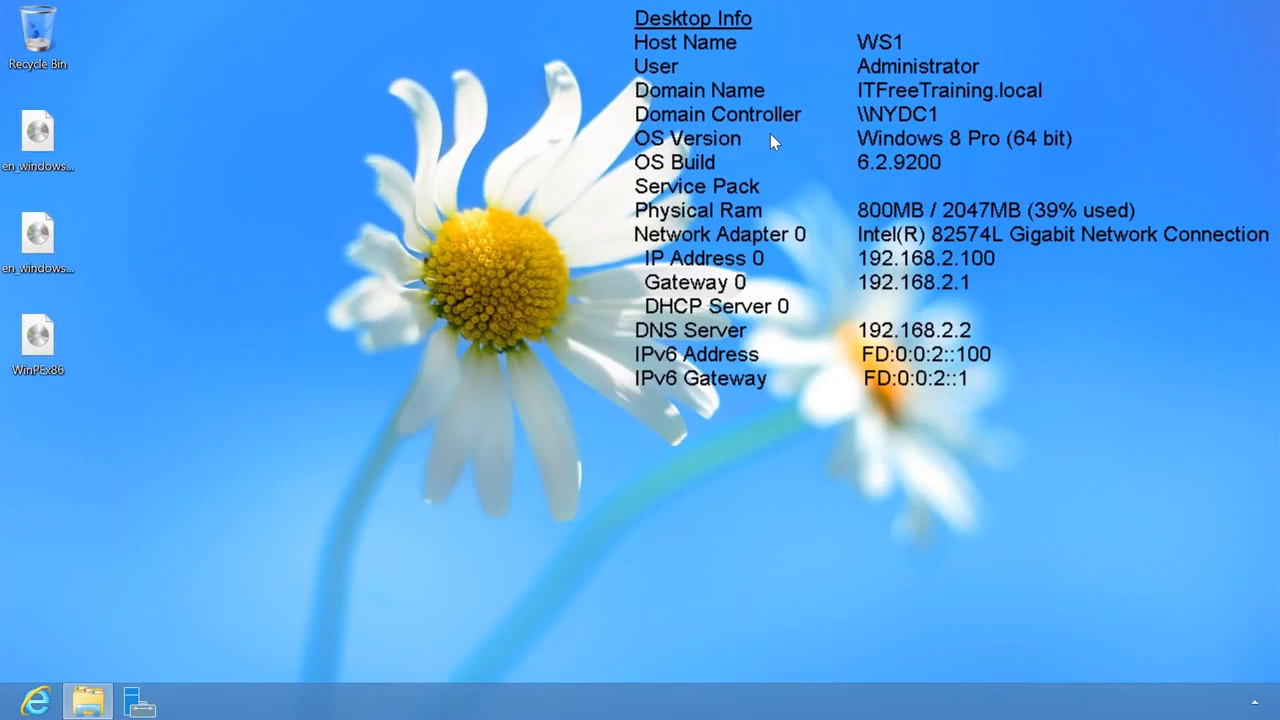
{"action": "left_click", "coordinate": [37, 701]}
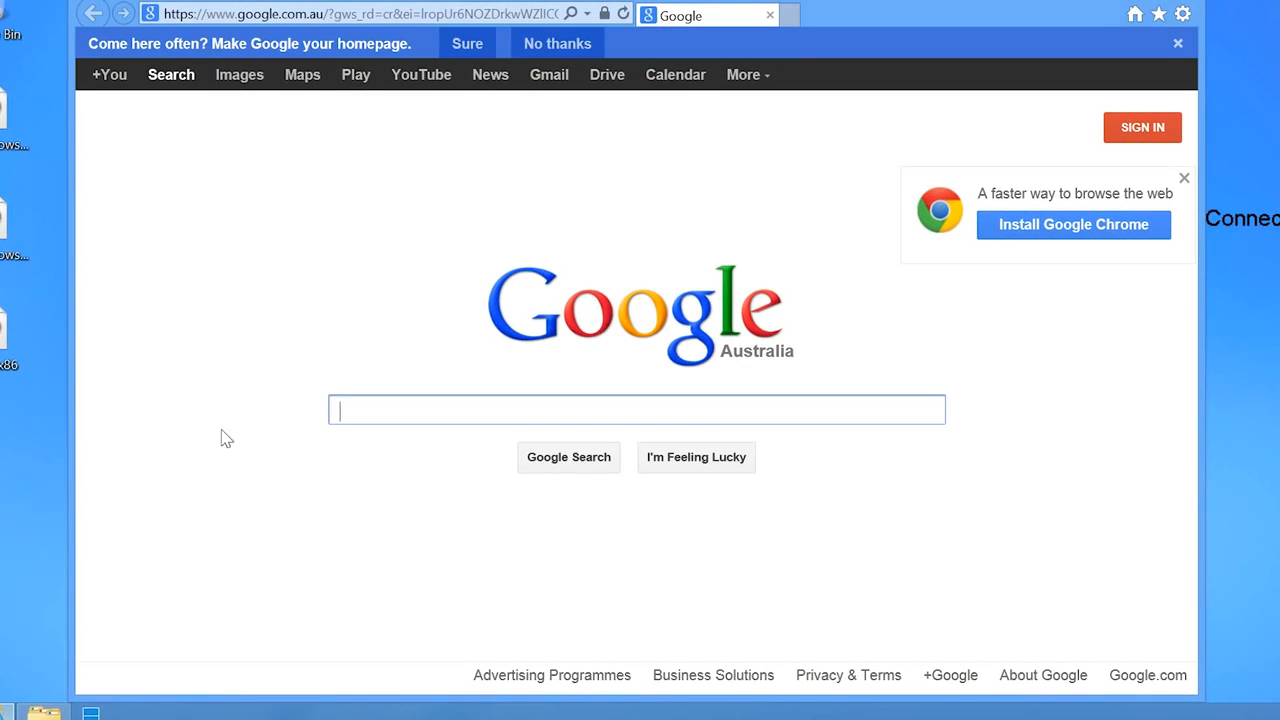
{"action": "left_click", "coordinate": [290, 16]}
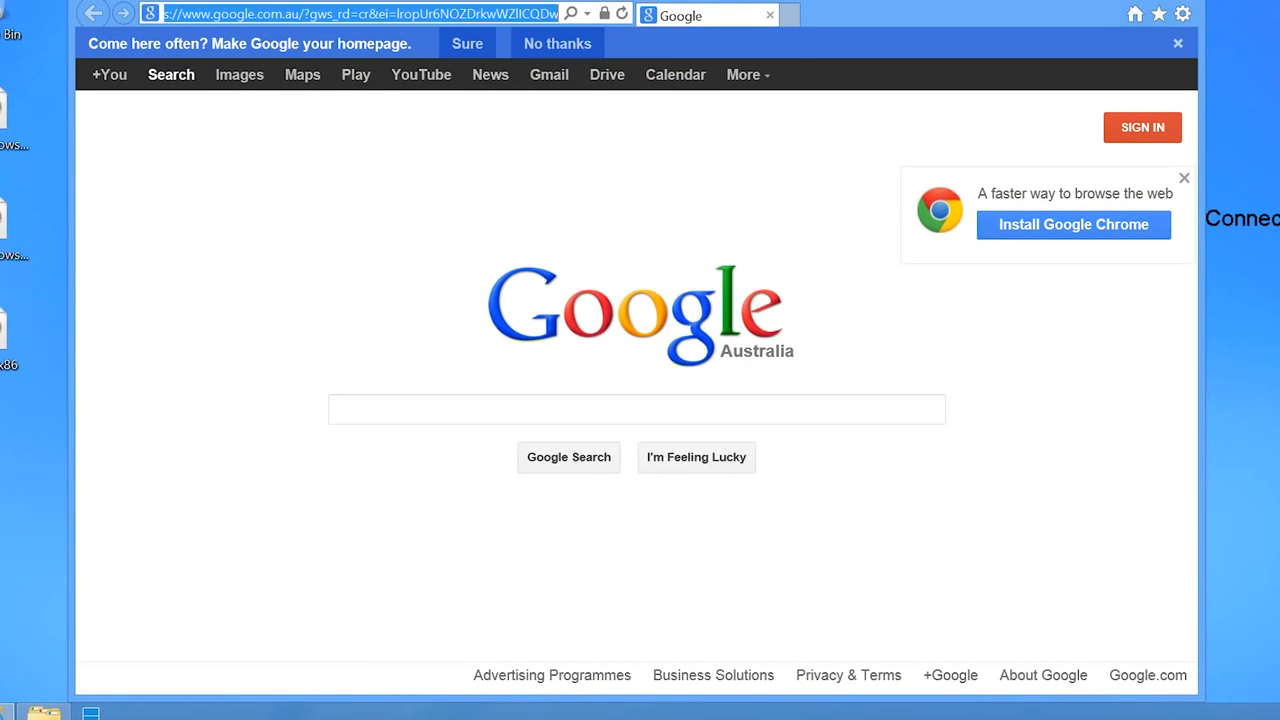
{"action": "type", "text": "www.pendrivelinux.com/"}
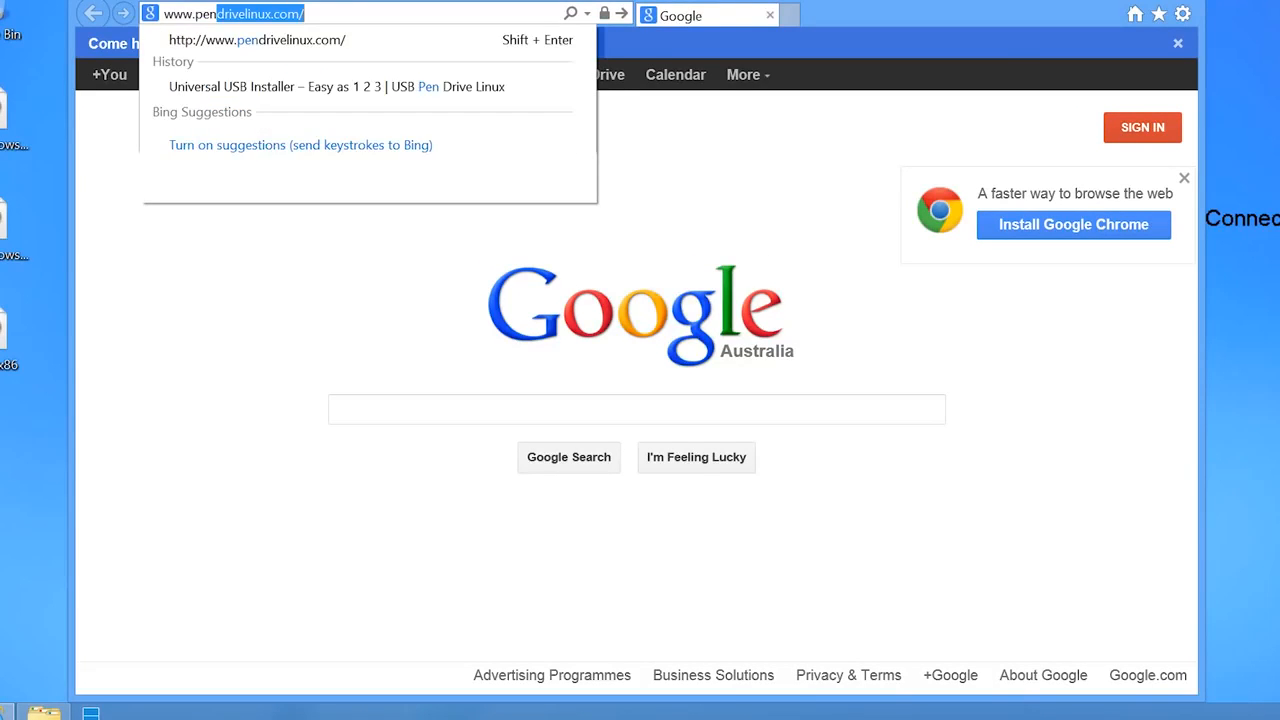
{"action": "key", "text": "Return"}
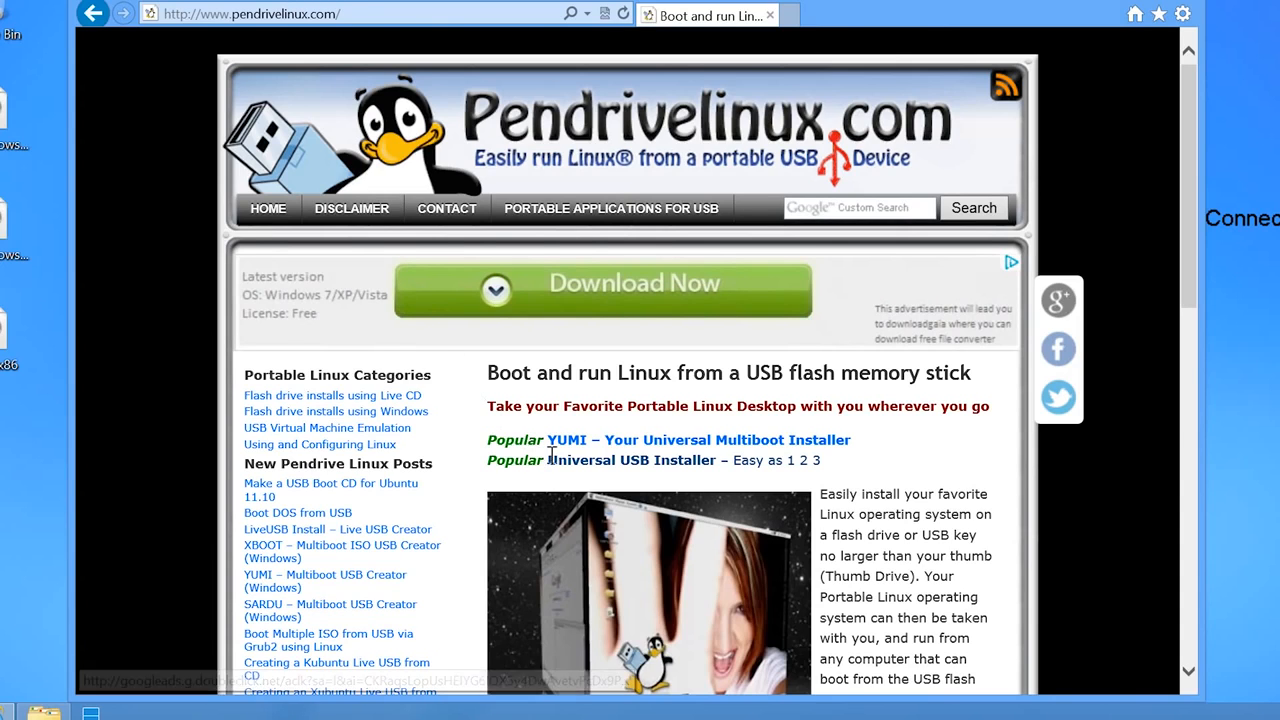
{"action": "left_click", "coordinate": [690, 472]}
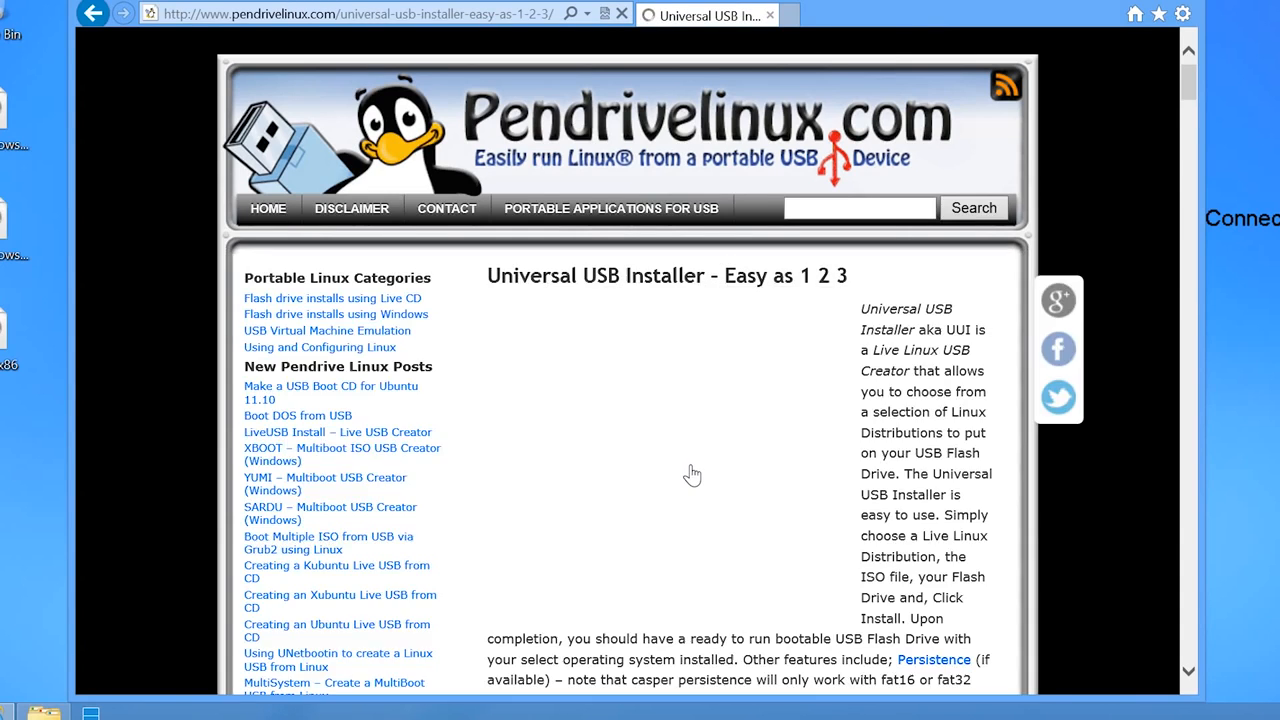
{"action": "scroll", "coordinate": [692, 472], "scroll_direction": "down", "scroll_amount": 15}
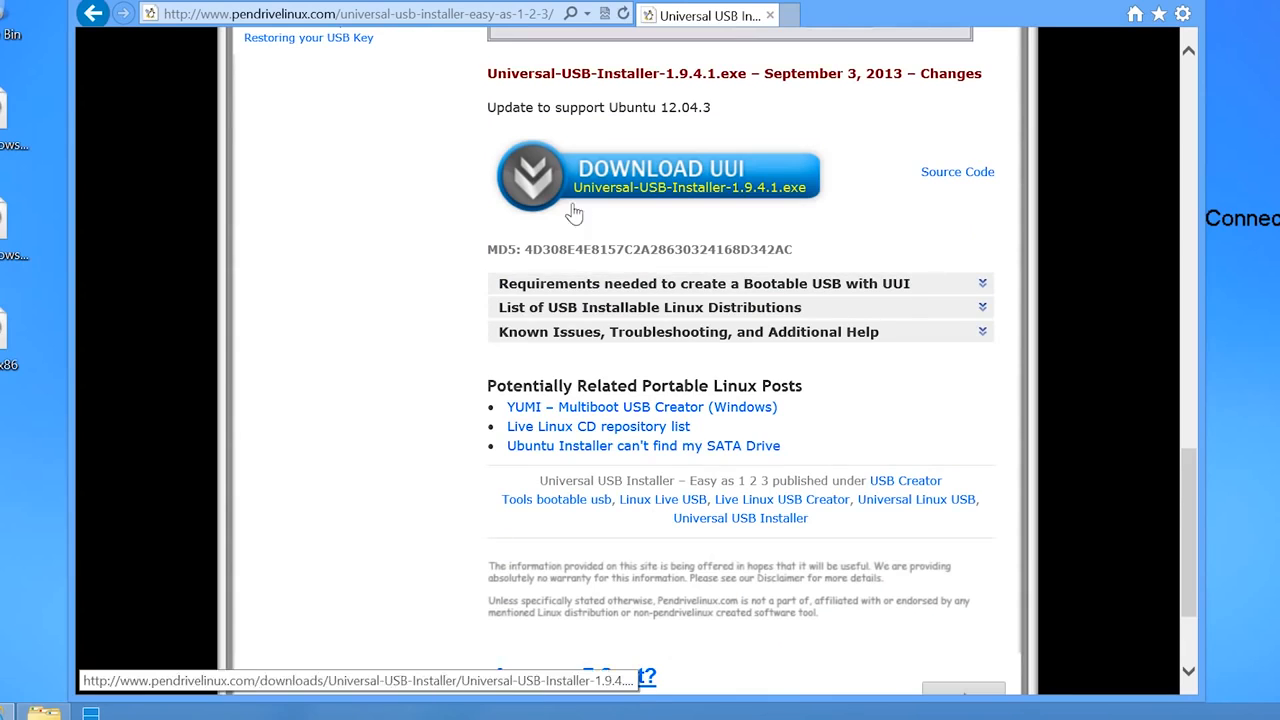
{"action": "left_click", "coordinate": [783, 200]}
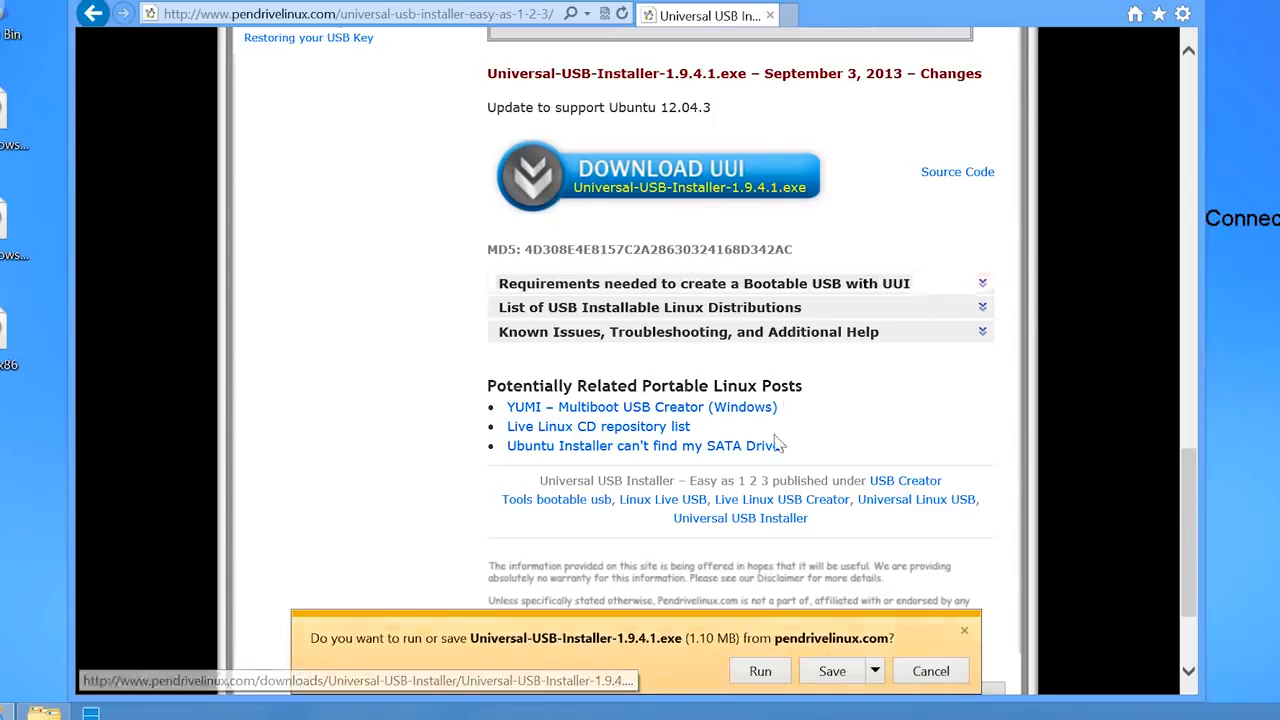
{"action": "left_click", "coordinate": [760, 671]}
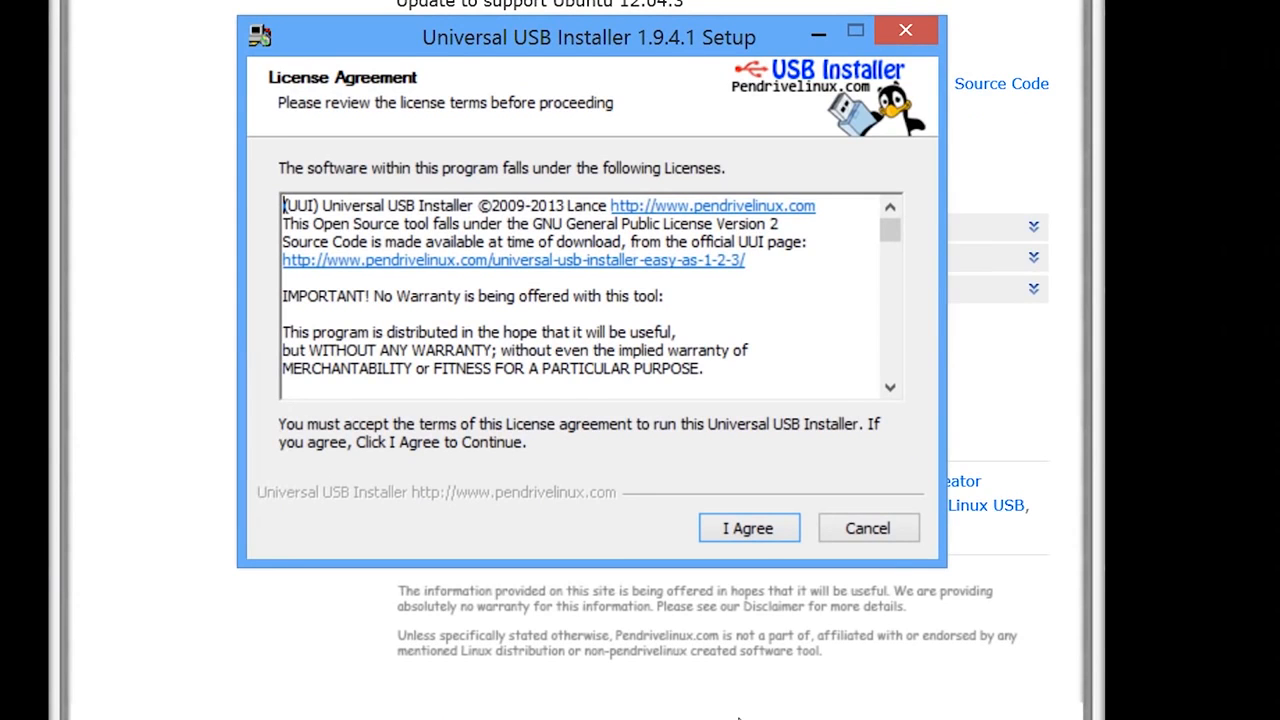
- Accept the Universal USB Installer licence and choose Windows 8 Installer as the distribution
{"action": "left_click", "coordinate": [766, 530]}
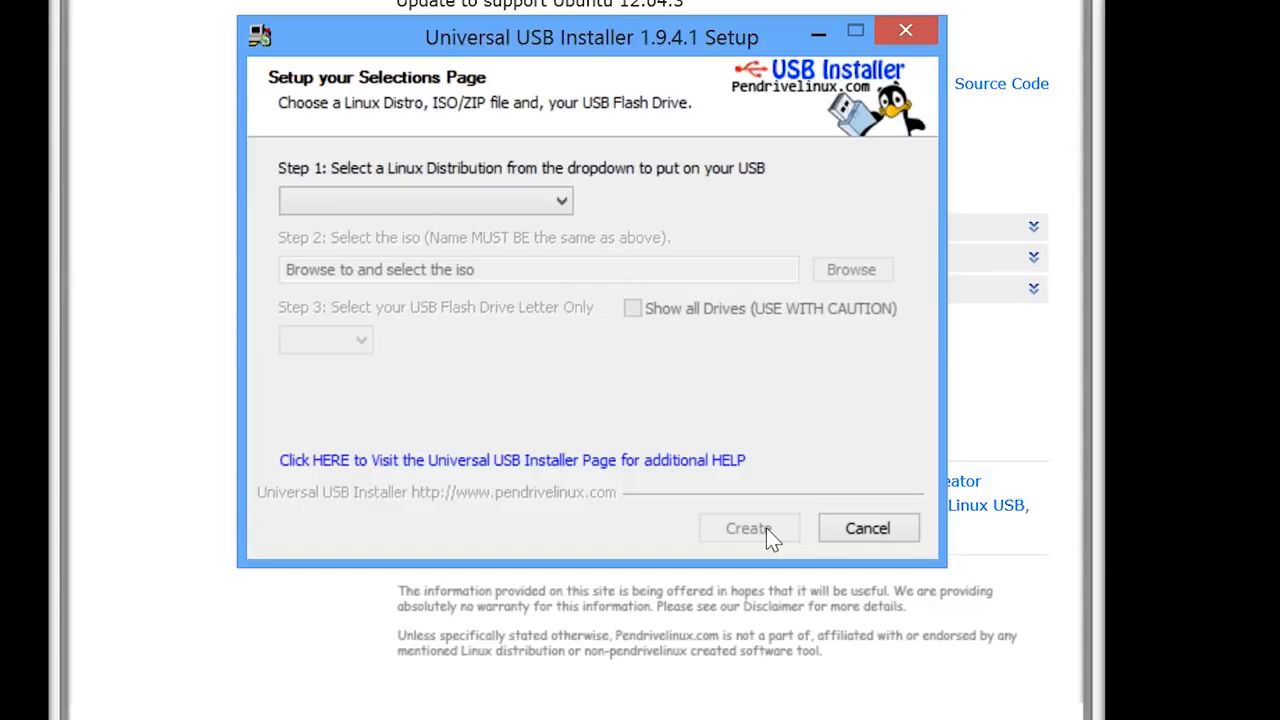
{"action": "left_click", "coordinate": [562, 201]}
{"action": "left_click_drag", "start_coordinate": [560, 235], "coordinate": [554, 708]}
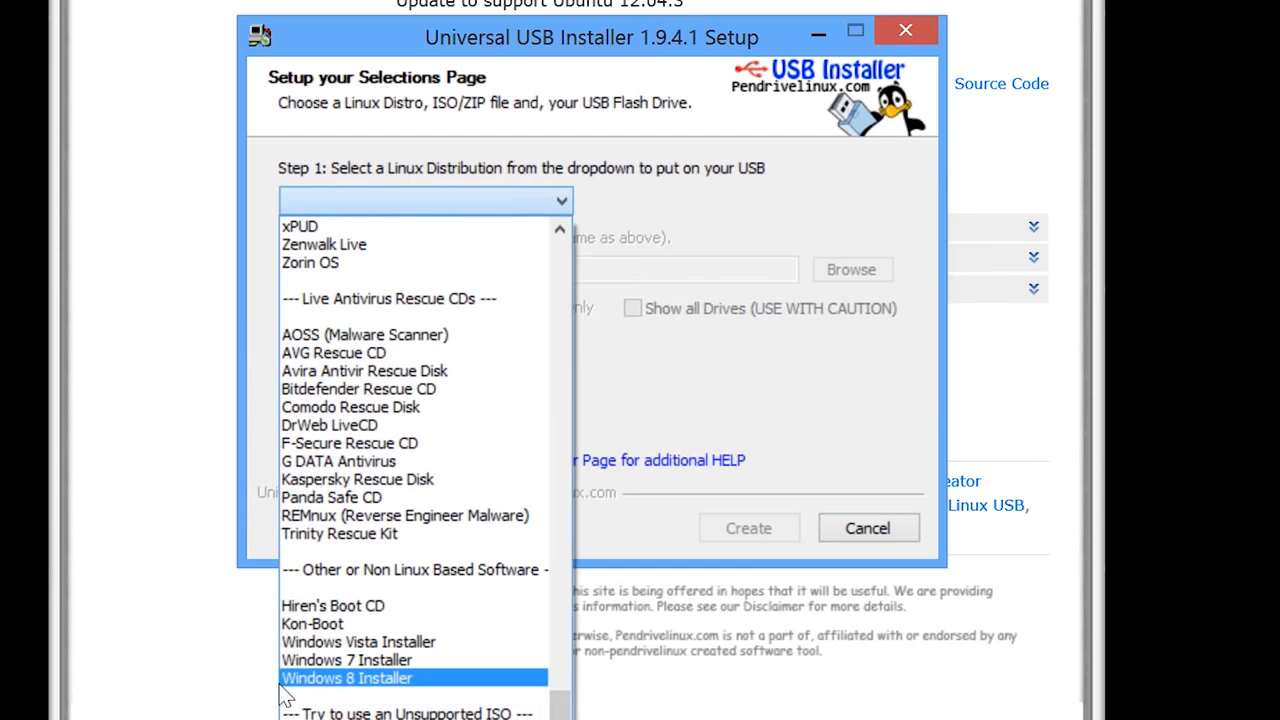
{"action": "left_click", "coordinate": [432, 679]}
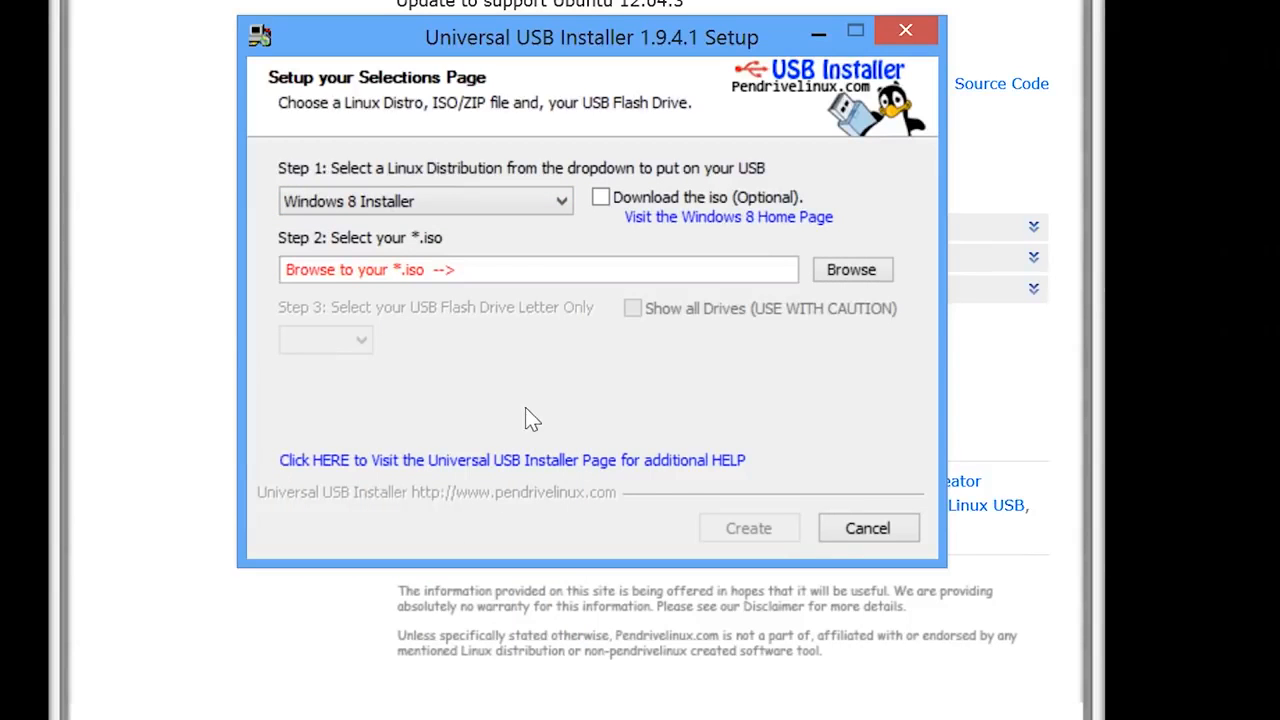
- Load WinPEx86.iso from the Desktop as the source ISO
{"action": "left_click", "coordinate": [858, 276]}
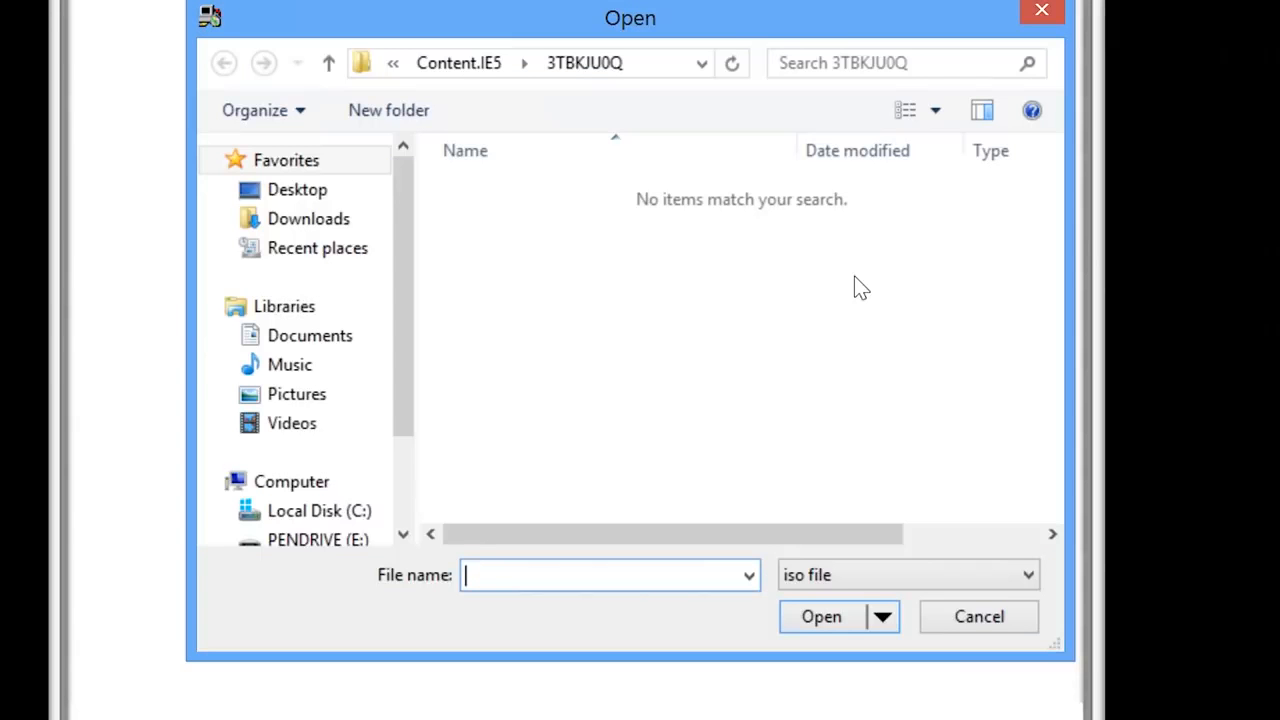
{"action": "left_click", "coordinate": [312, 192]}
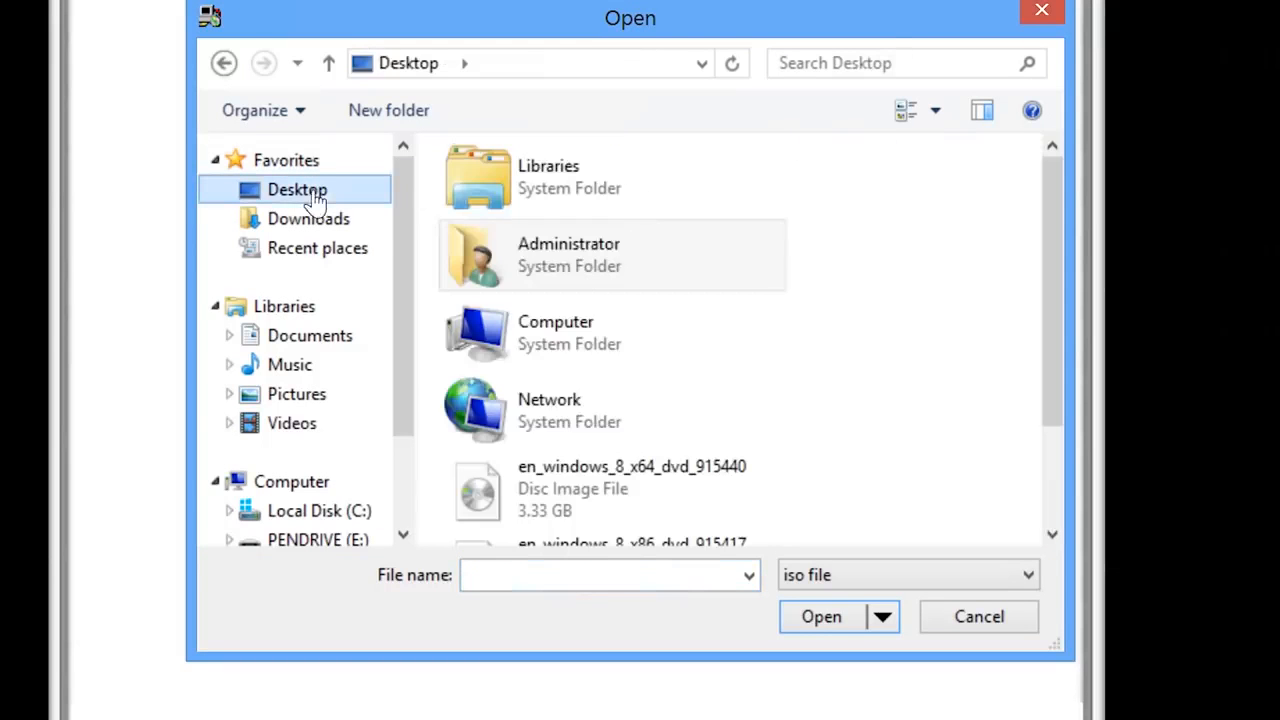
{"action": "scroll", "coordinate": [1051, 520], "scroll_direction": "down", "scroll_amount": 3}
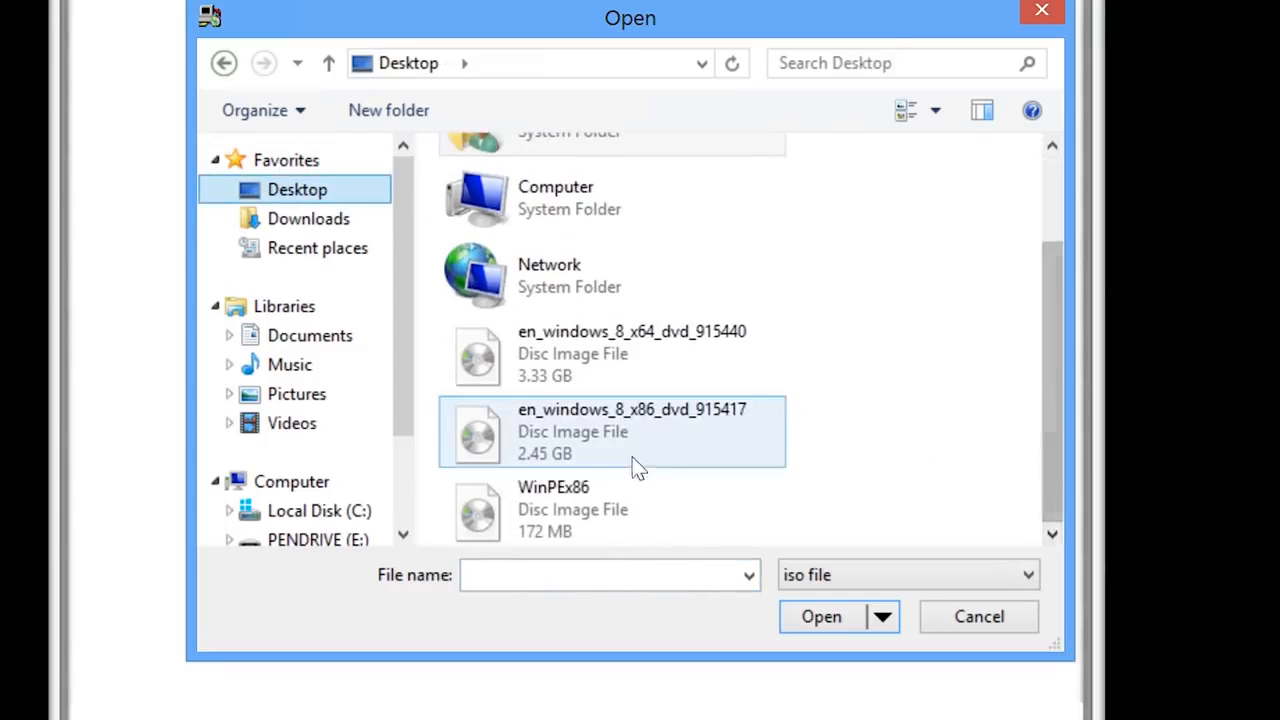
{"action": "left_click", "coordinate": [513, 444]}
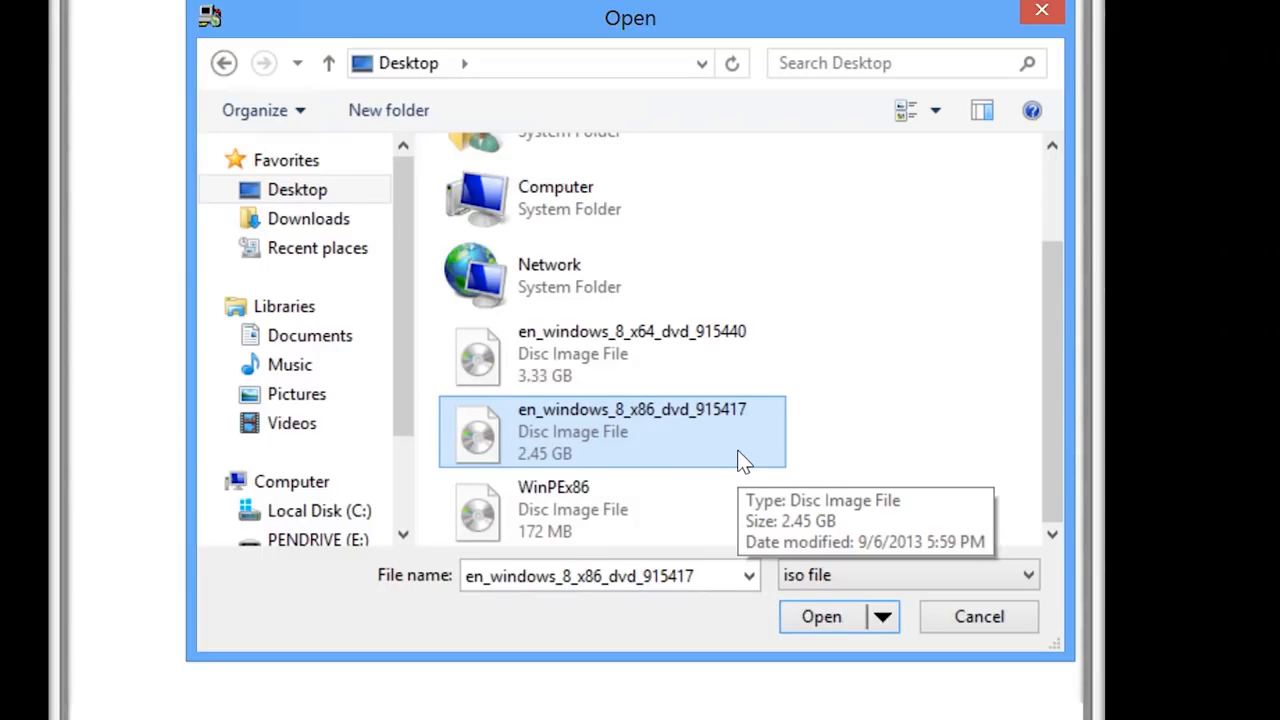
{"action": "left_click", "coordinate": [585, 510]}
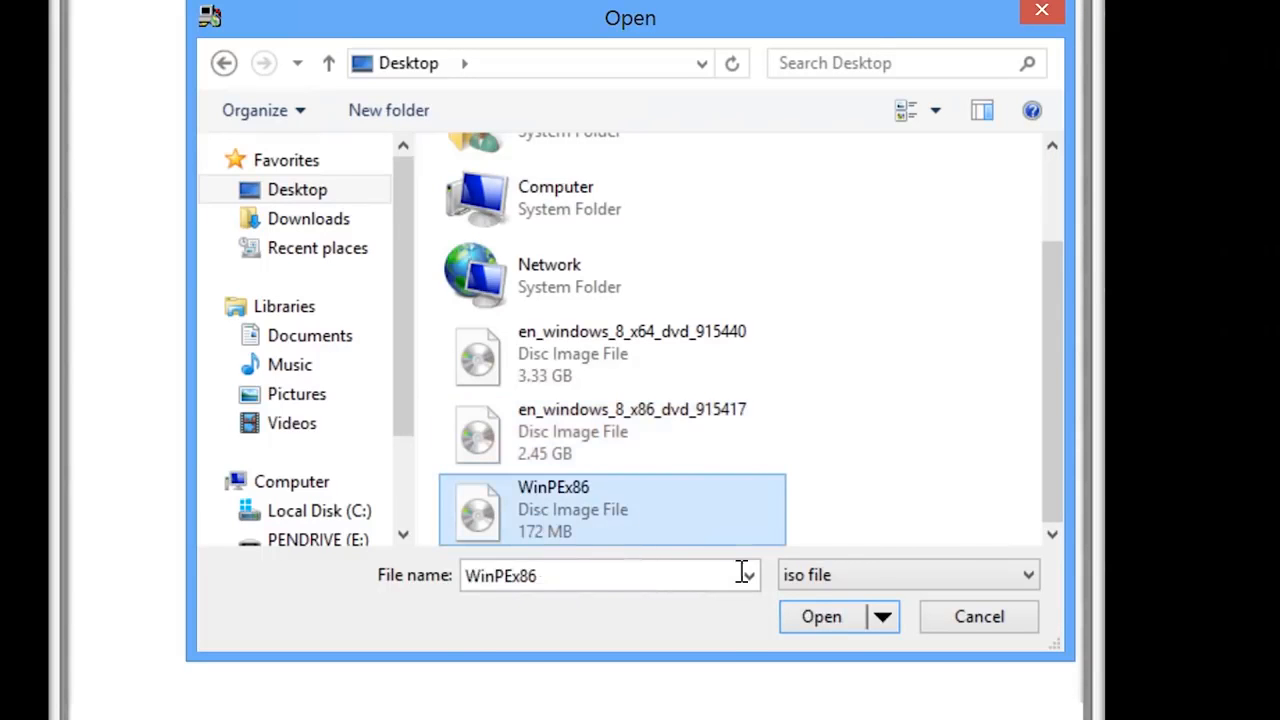
{"action": "left_click", "coordinate": [838, 624]}
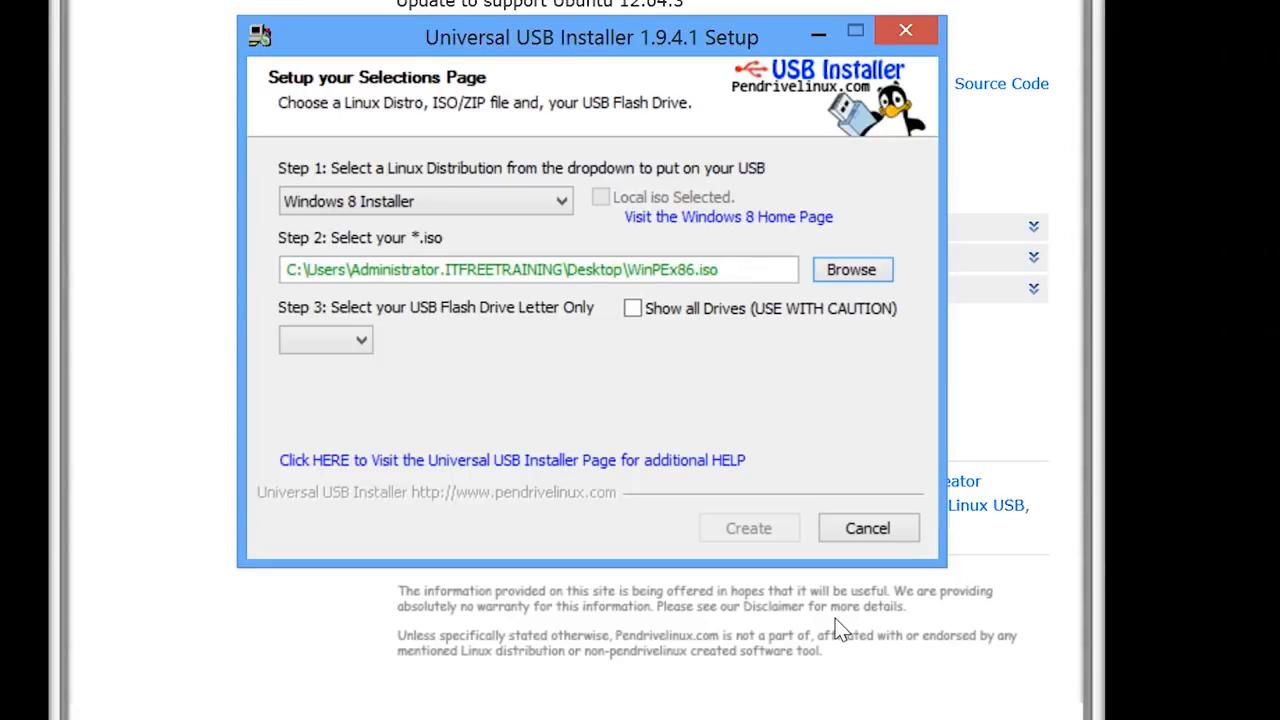
- Target drive E:, allow it to be formatted Fat32, and start the creation
{"action": "left_click", "coordinate": [360, 340]}
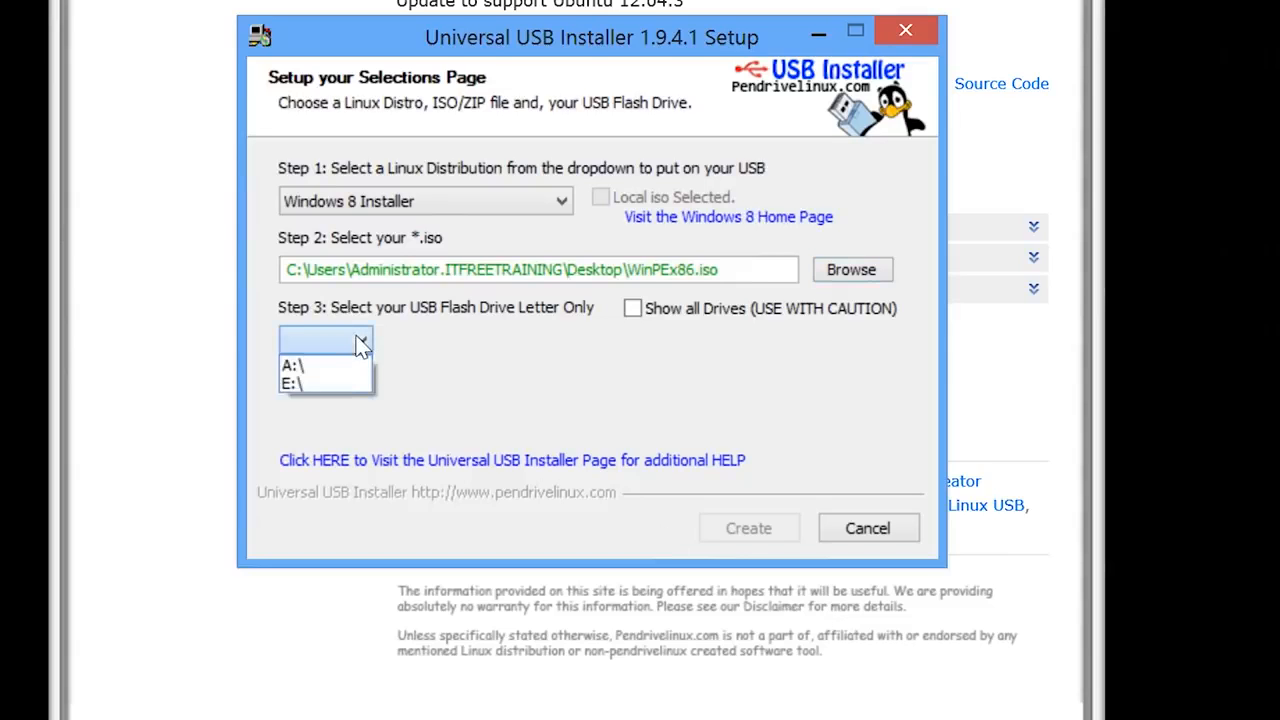
{"action": "left_click", "coordinate": [345, 384]}
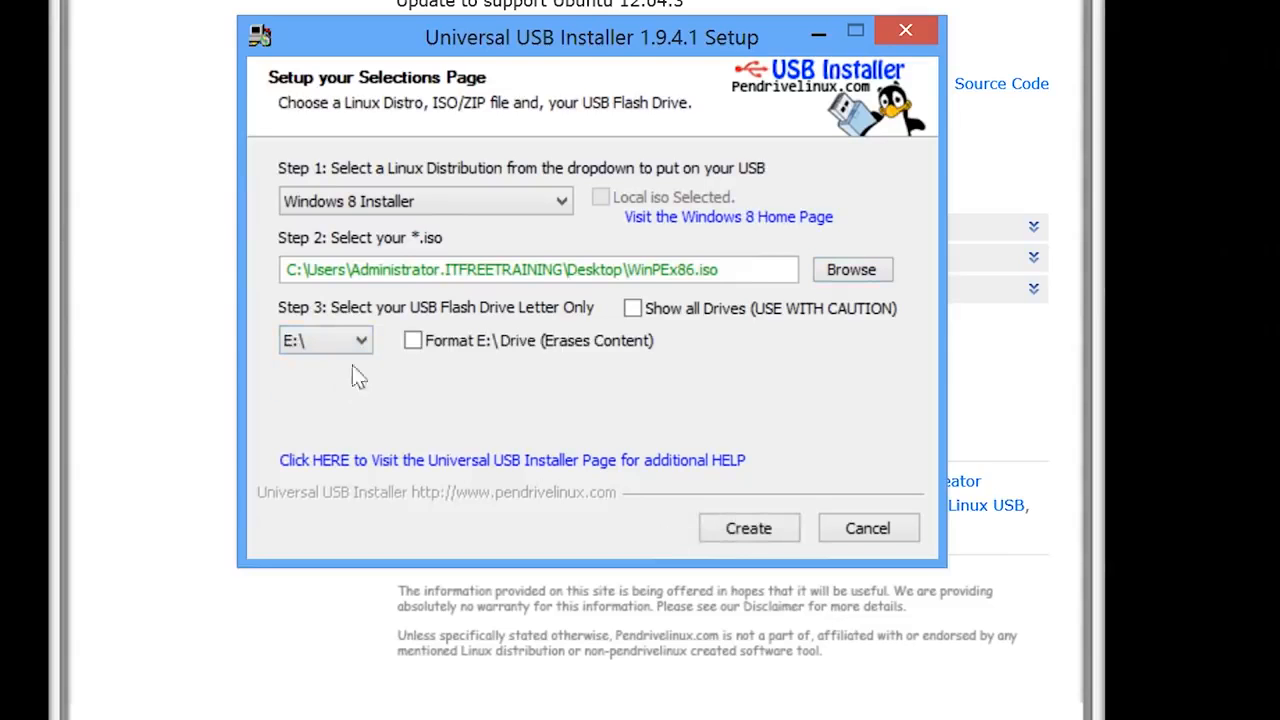
{"action": "left_click", "coordinate": [413, 341]}
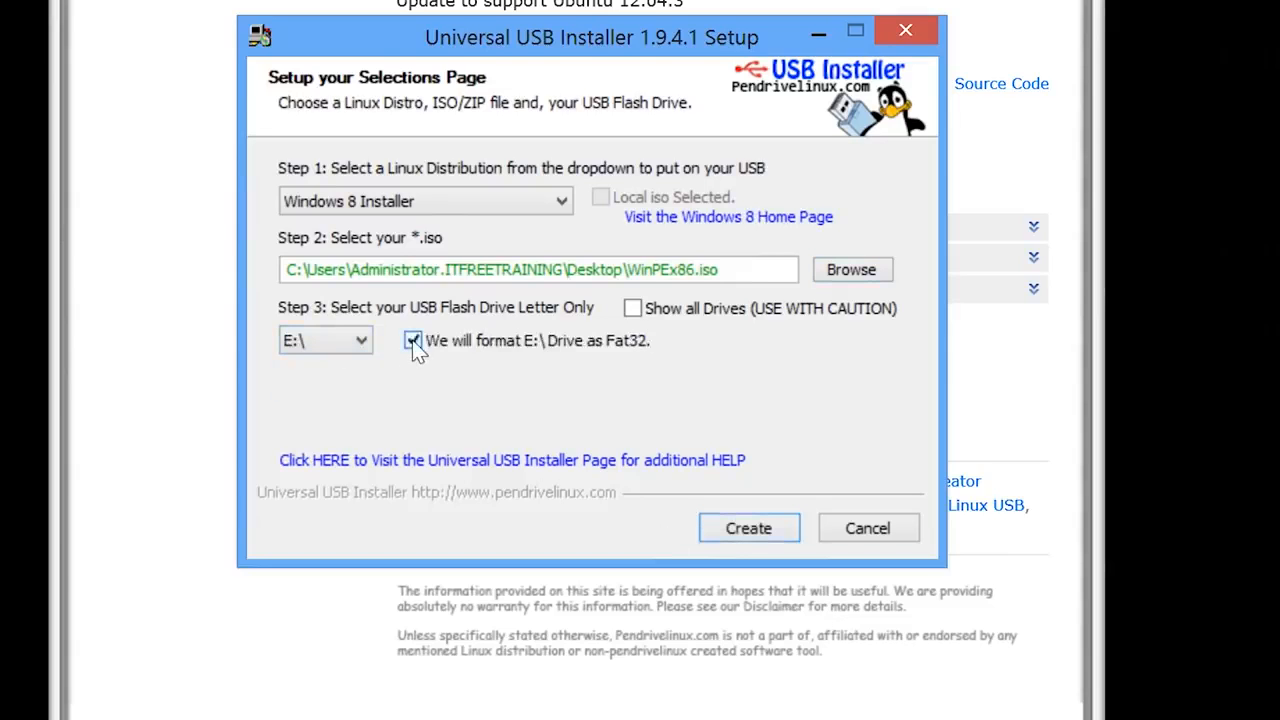
{"action": "left_click", "coordinate": [750, 529]}
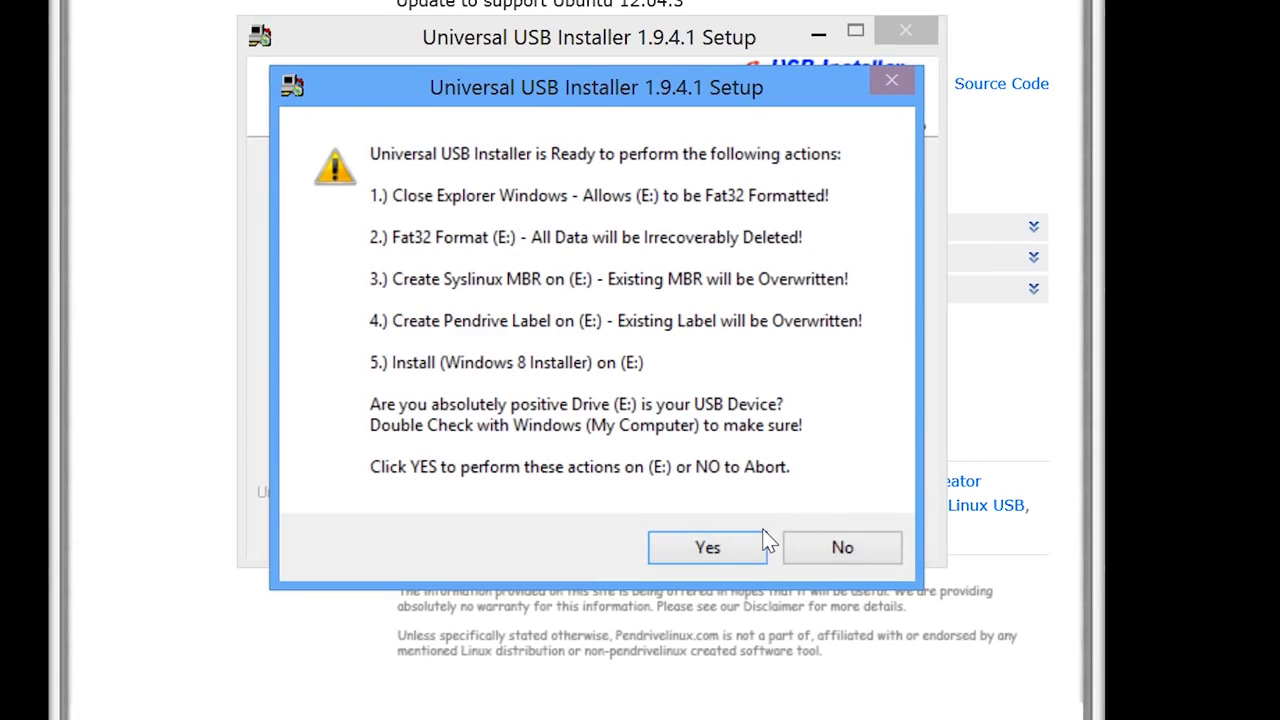
- Confirm writing WinPEx86 to drive E:, then close the finished installer and Internet Explorer
{"action": "left_click", "coordinate": [690, 548]}
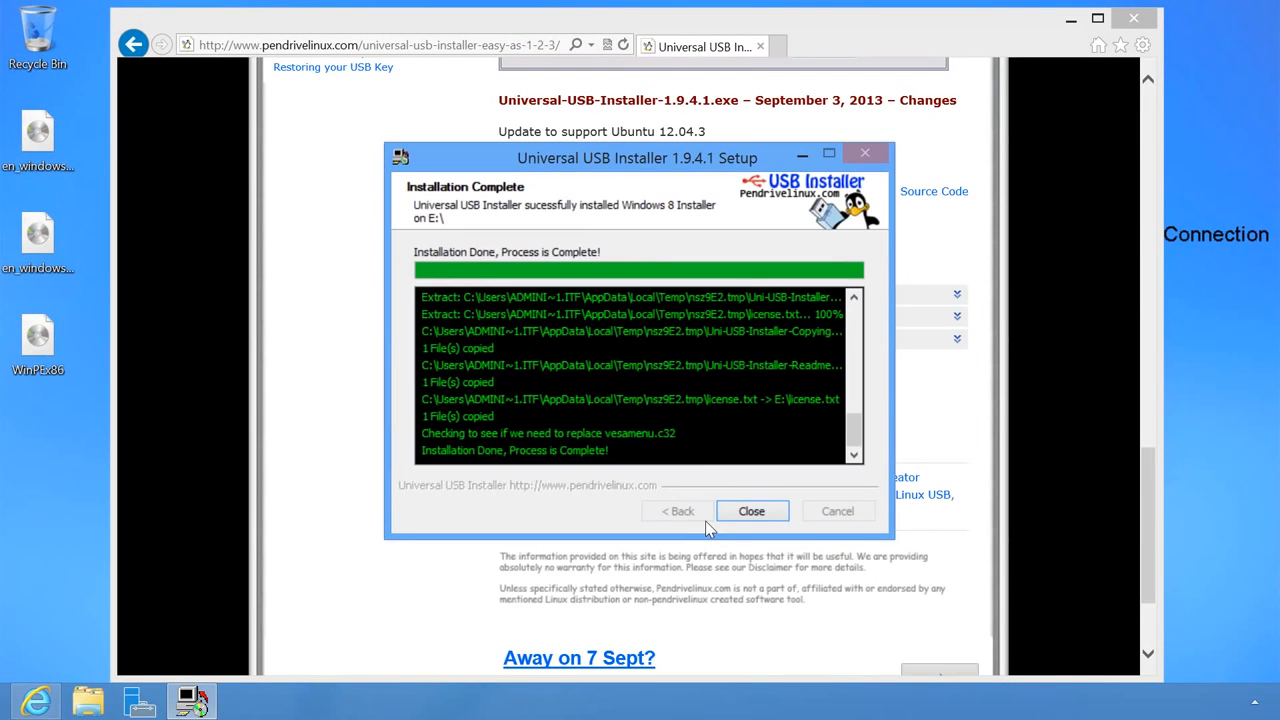
{"action": "left_click", "coordinate": [757, 511]}
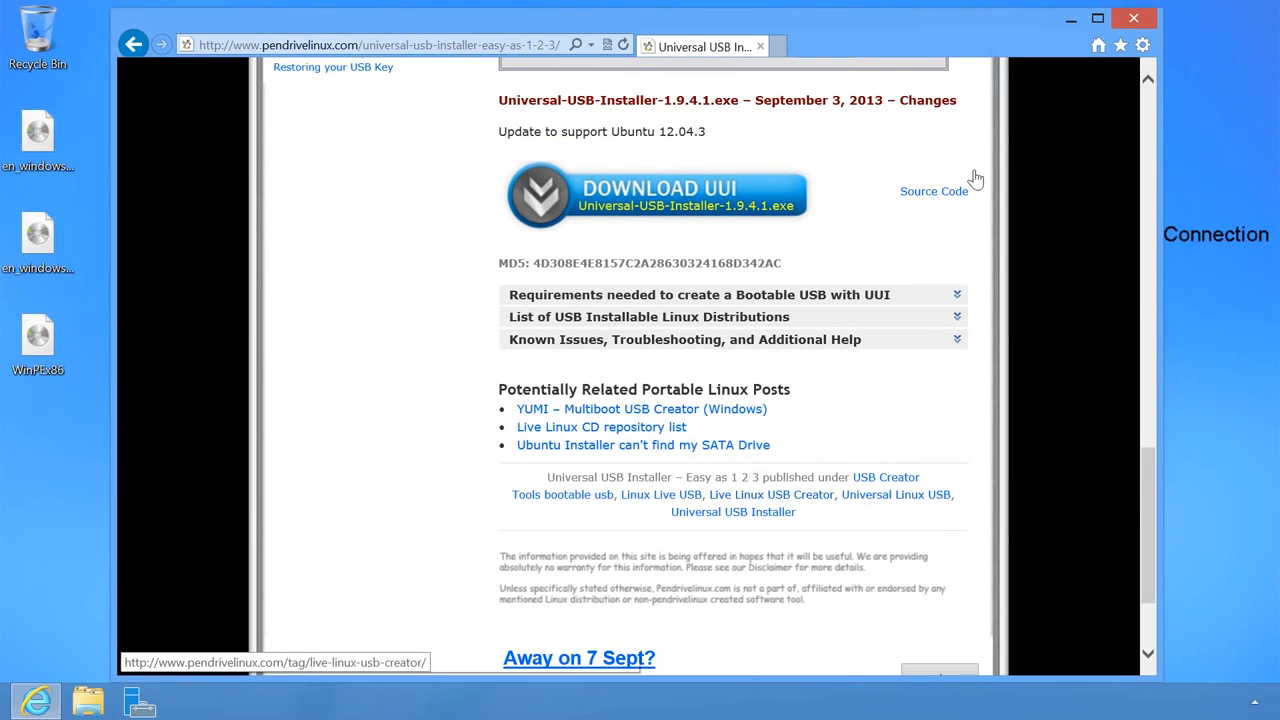
{"action": "left_click", "coordinate": [1133, 18]}
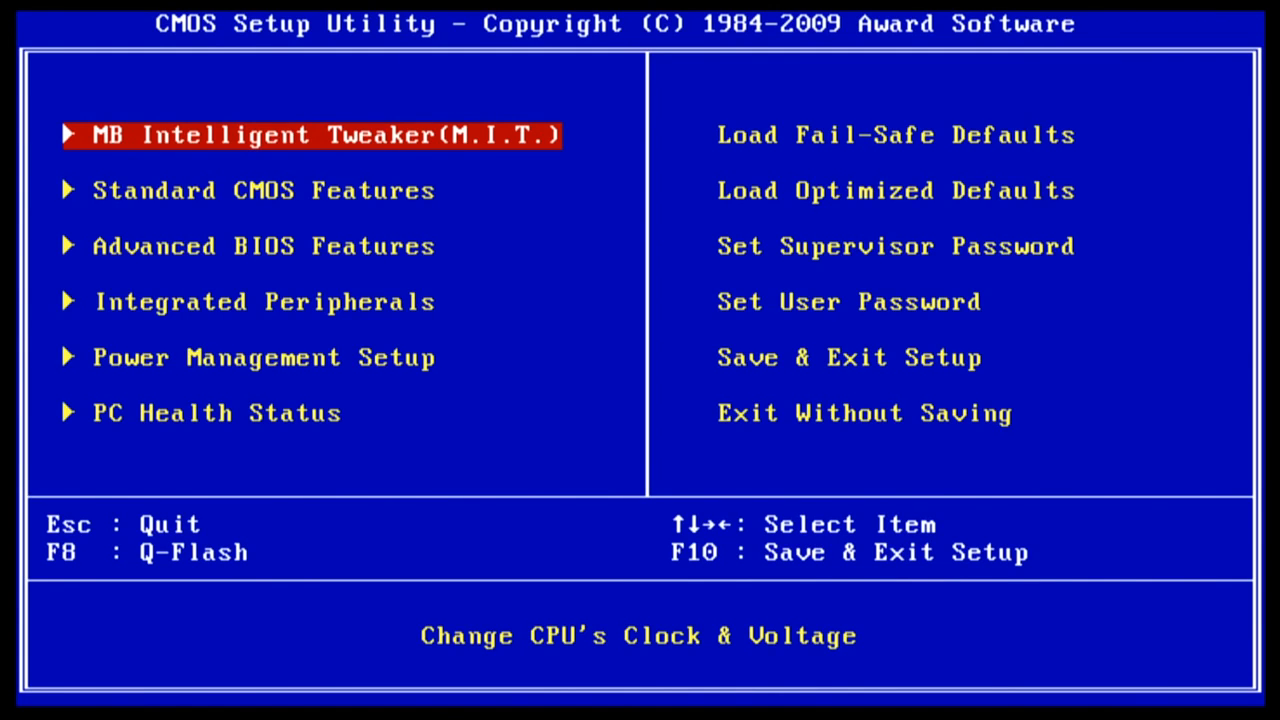
- Move the SanDisk Cruzer USB drive to the top of the Hard Disk Boot Priority list
{"action": "key", "text": "Down"}
{"action": "key", "text": "Down"}
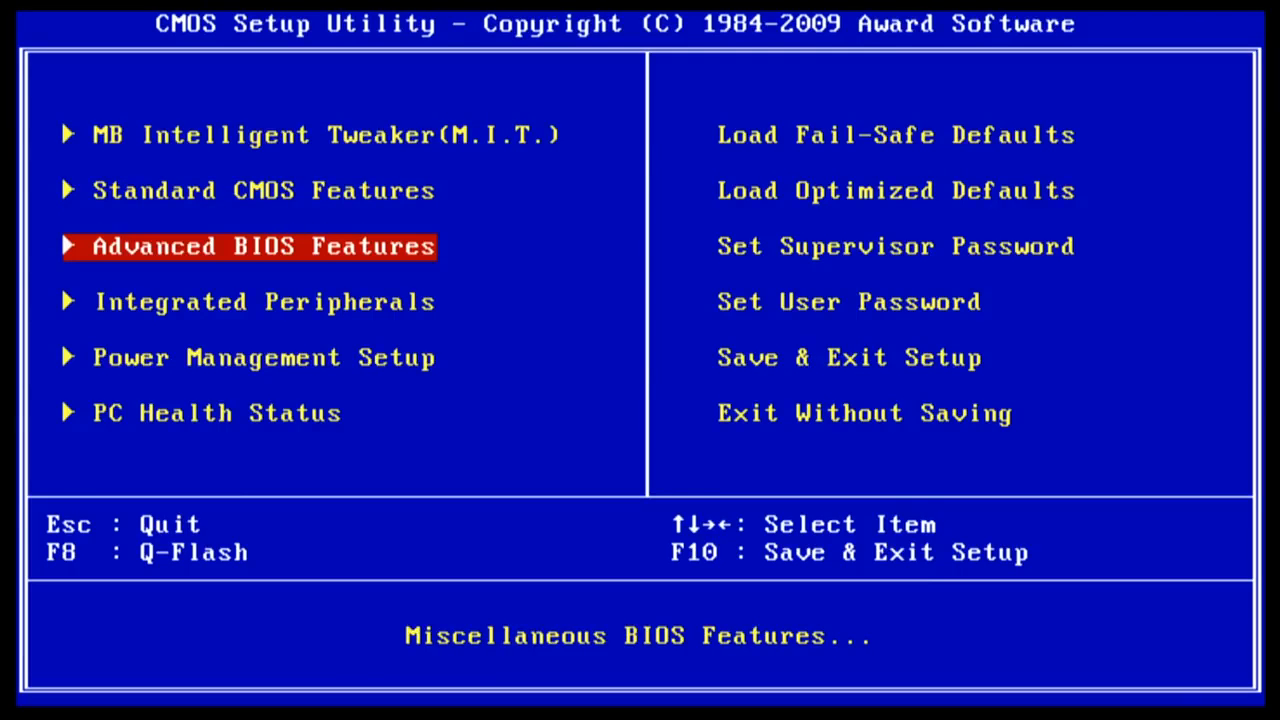
{"action": "key", "text": "Return"}
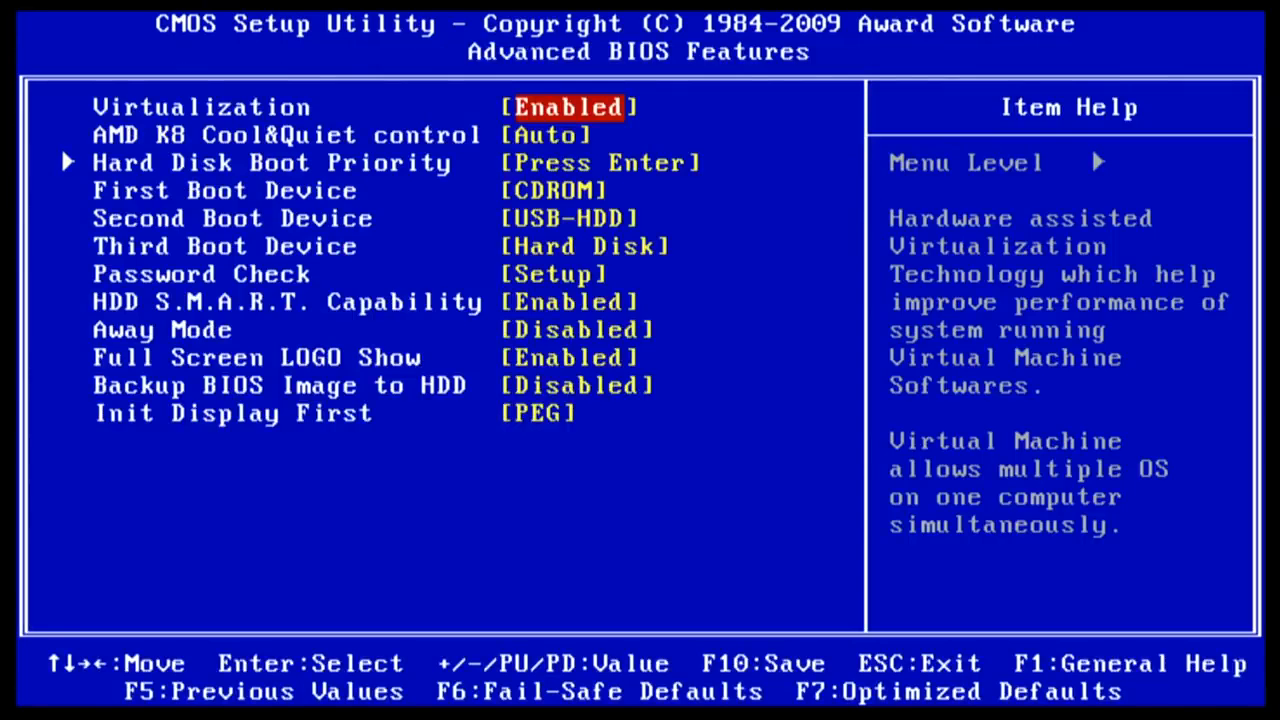
{"action": "key", "text": "Down"}
{"action": "key", "text": "Down"}
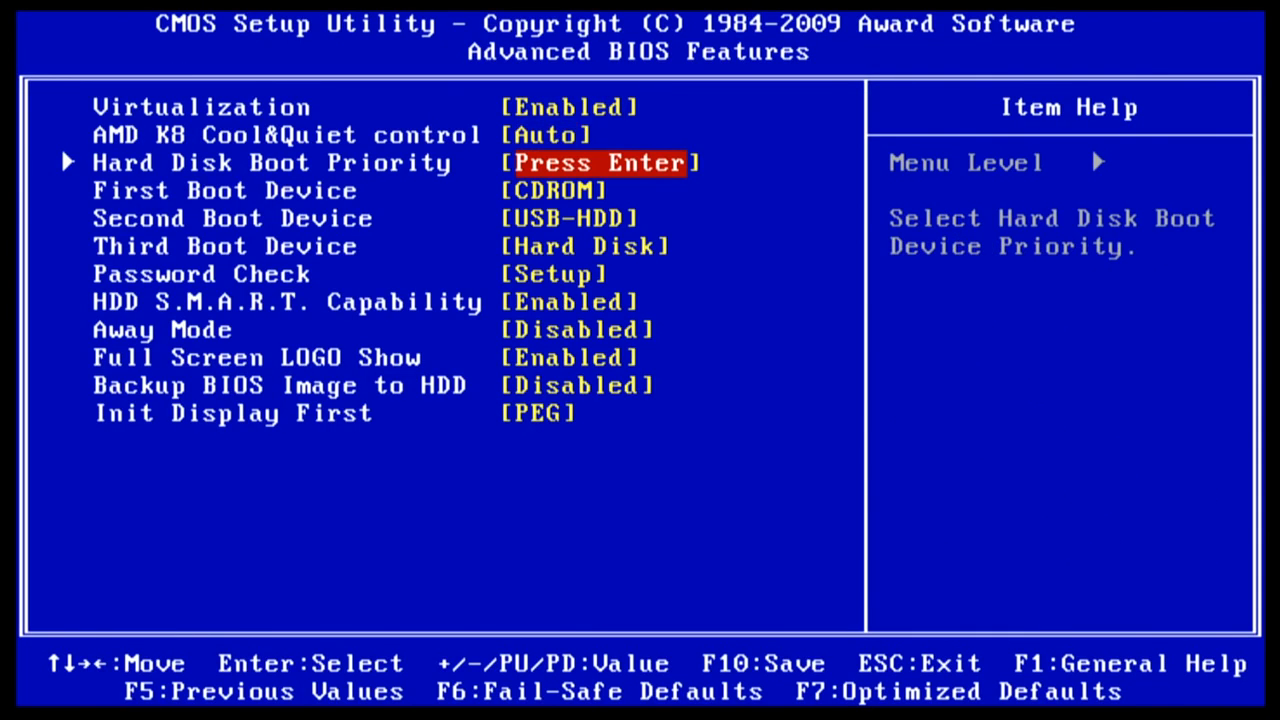
{"action": "key", "text": "Return"}
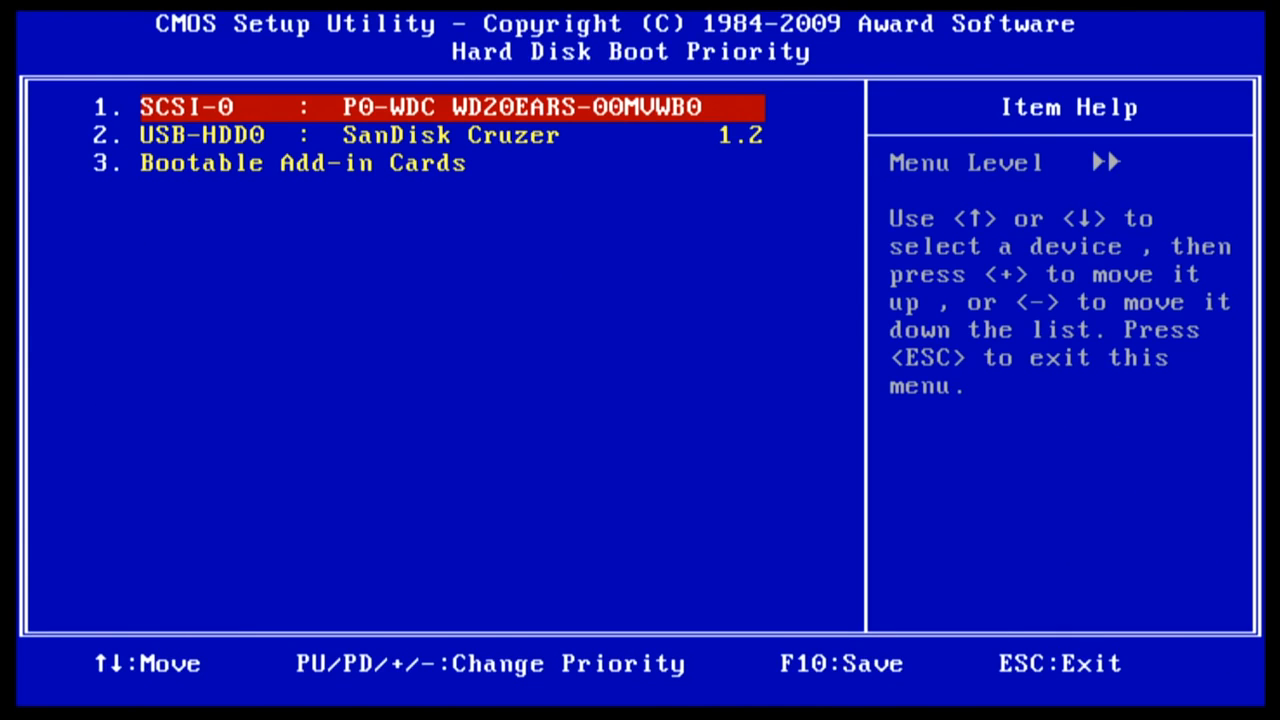
{"action": "key", "text": "Down"}
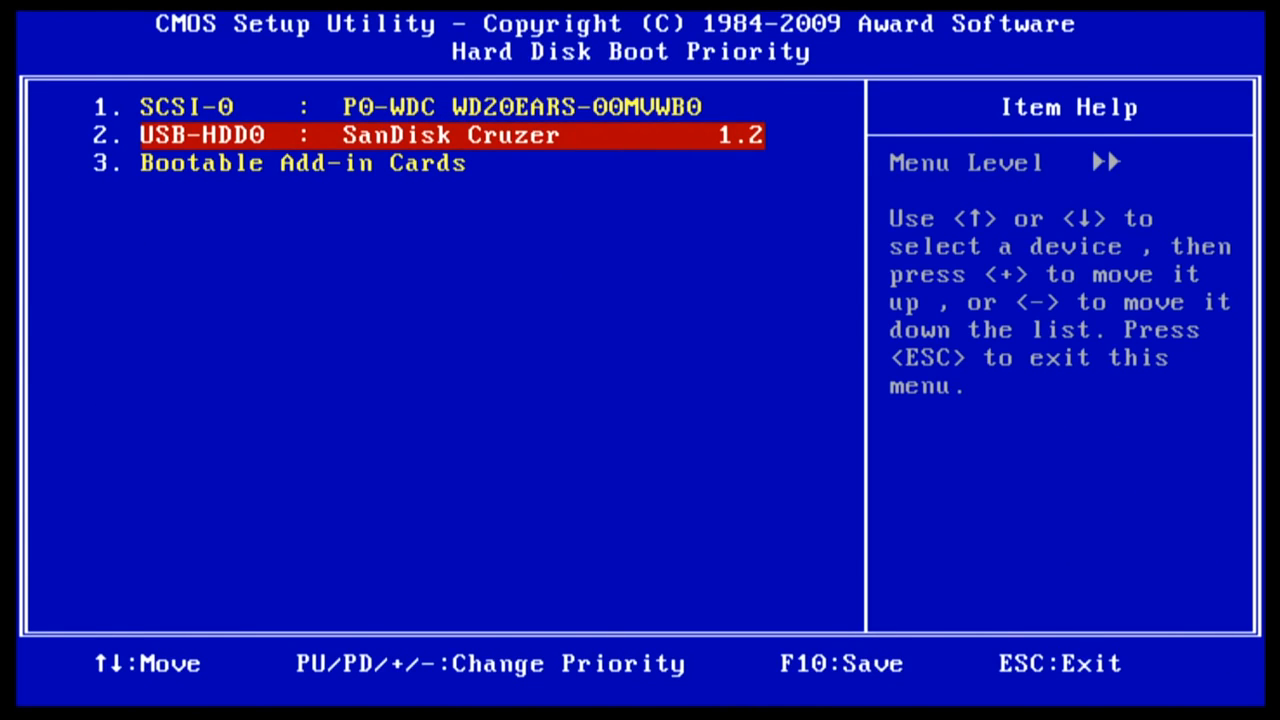
{"action": "key", "text": "plus"}
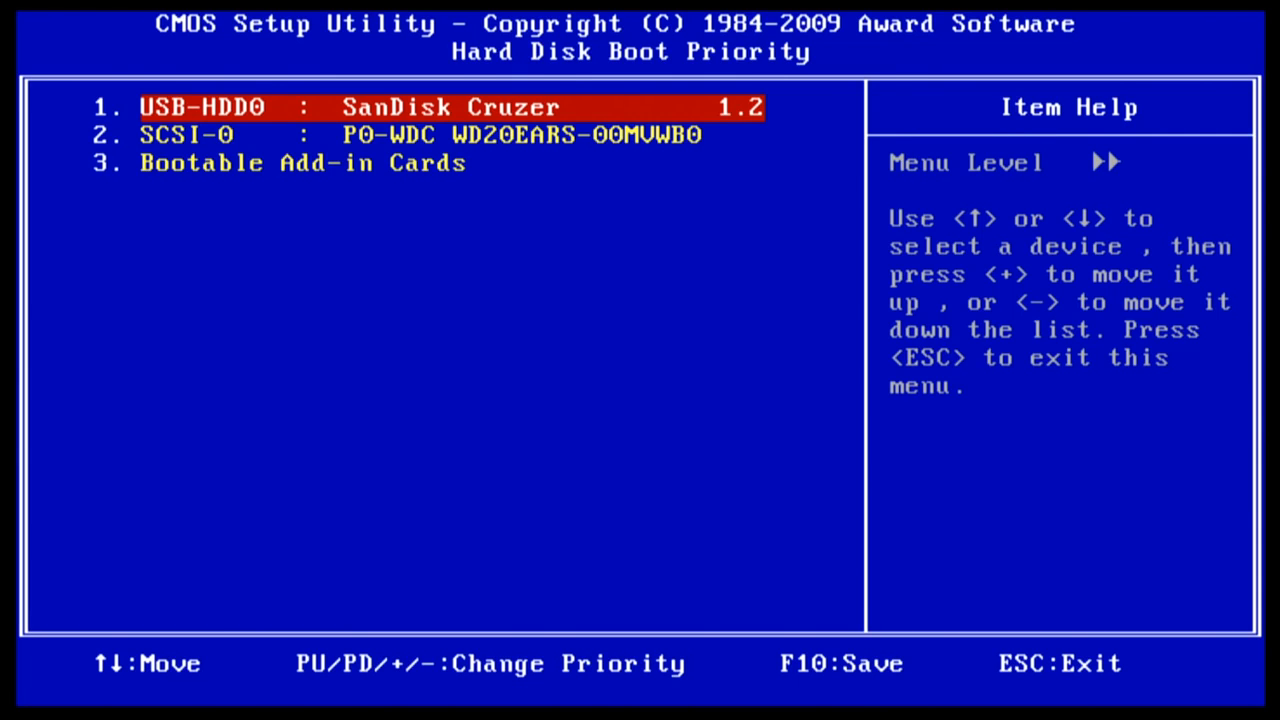
- Save the BIOS settings and exit so the PC restarts
{"action": "key", "text": "Escape"}
{"action": "key", "text": "F10"}
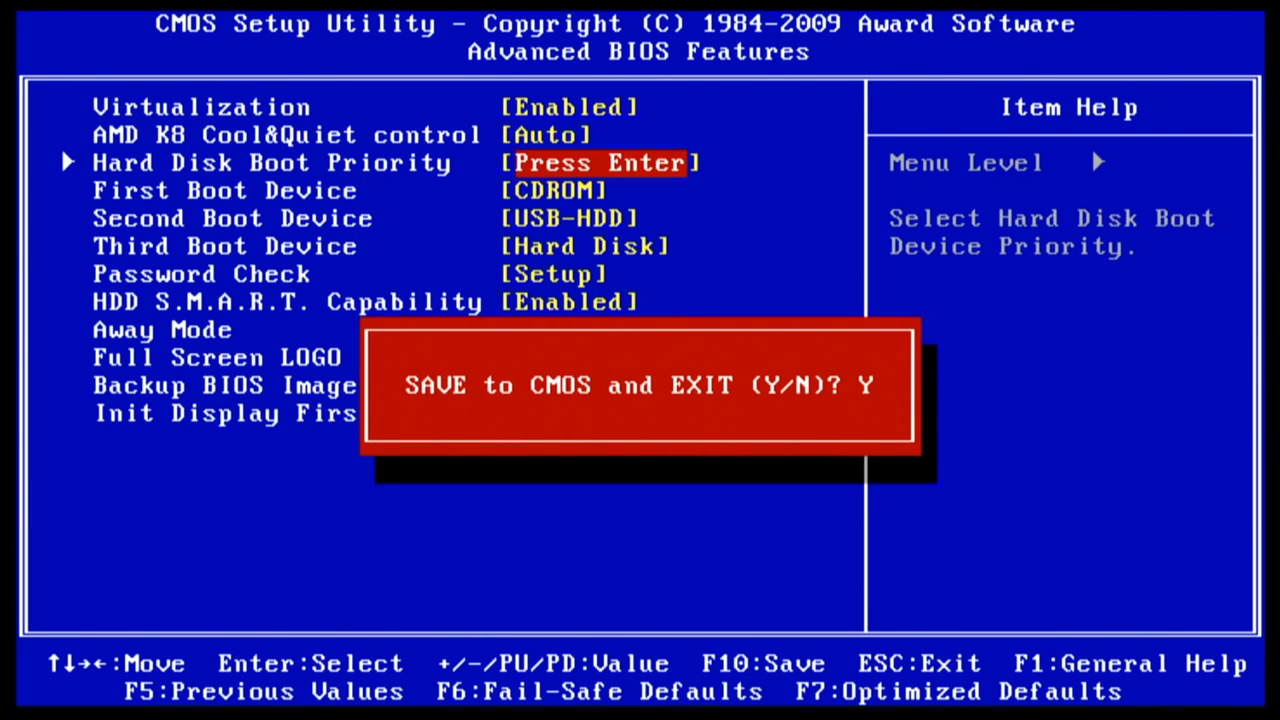
{"action": "key", "text": "Return"}
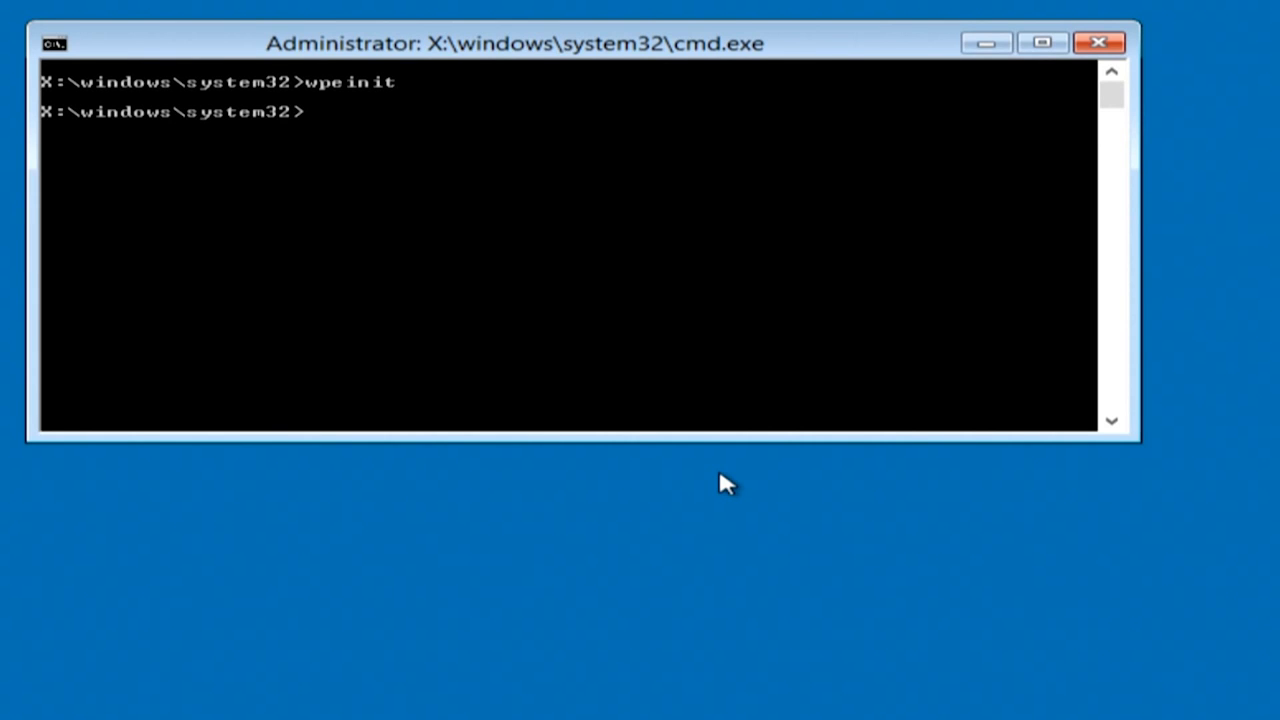
- Map \\192.168.2.100\InstallFiles as drive I: with net use, supplying the share's user name and password
{"action": "type", "text": "net use i: \\\\192.1"}
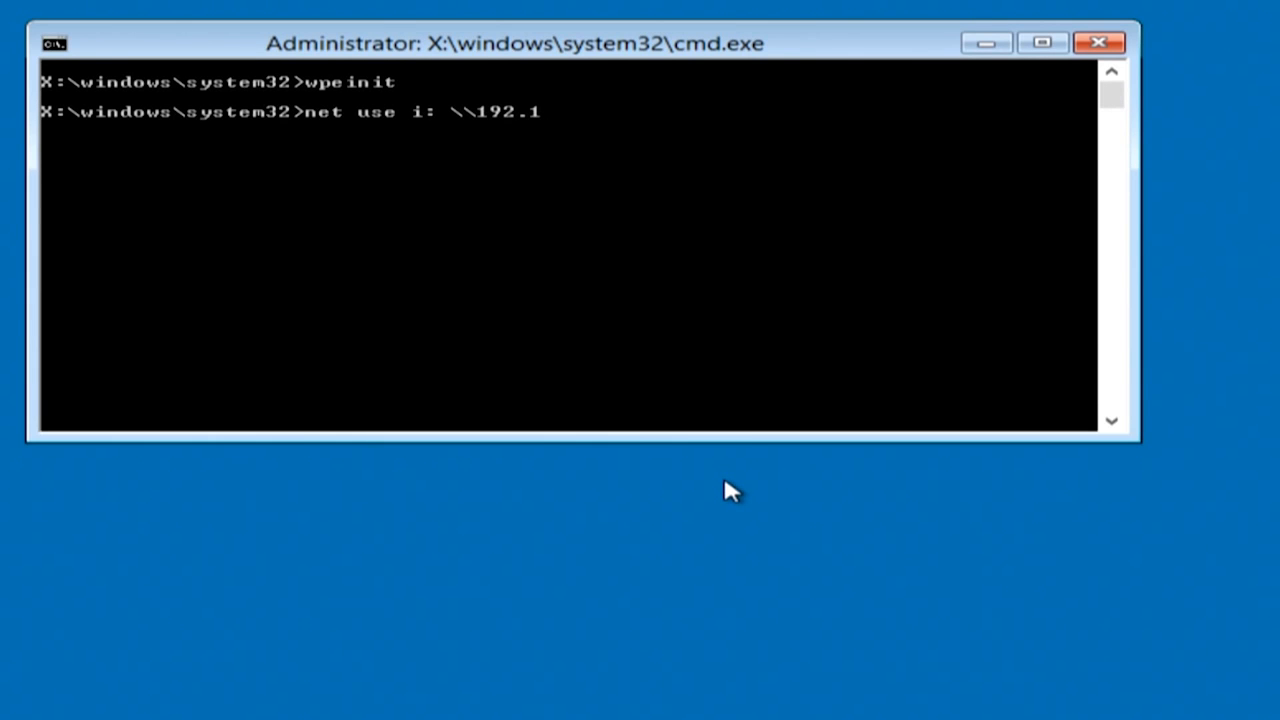
{"action": "type", "text": "68.2.100\\I"}
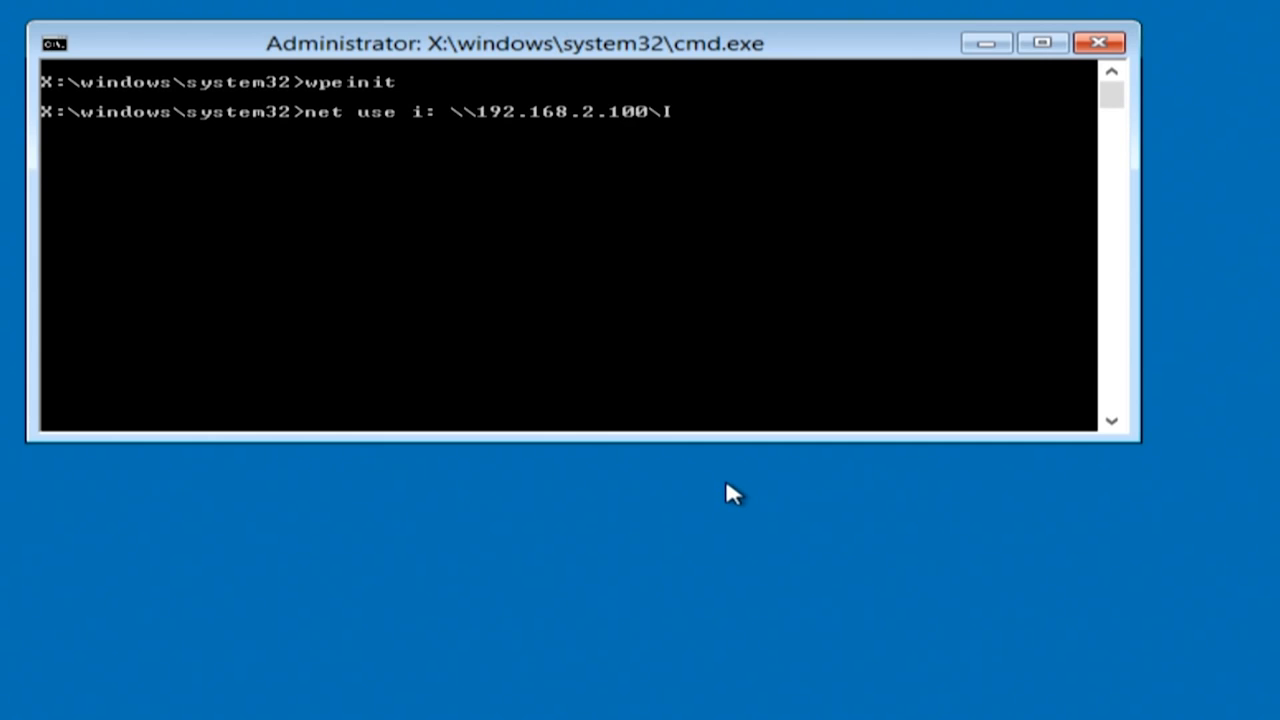
{"action": "type", "text": "nstallFiles"}
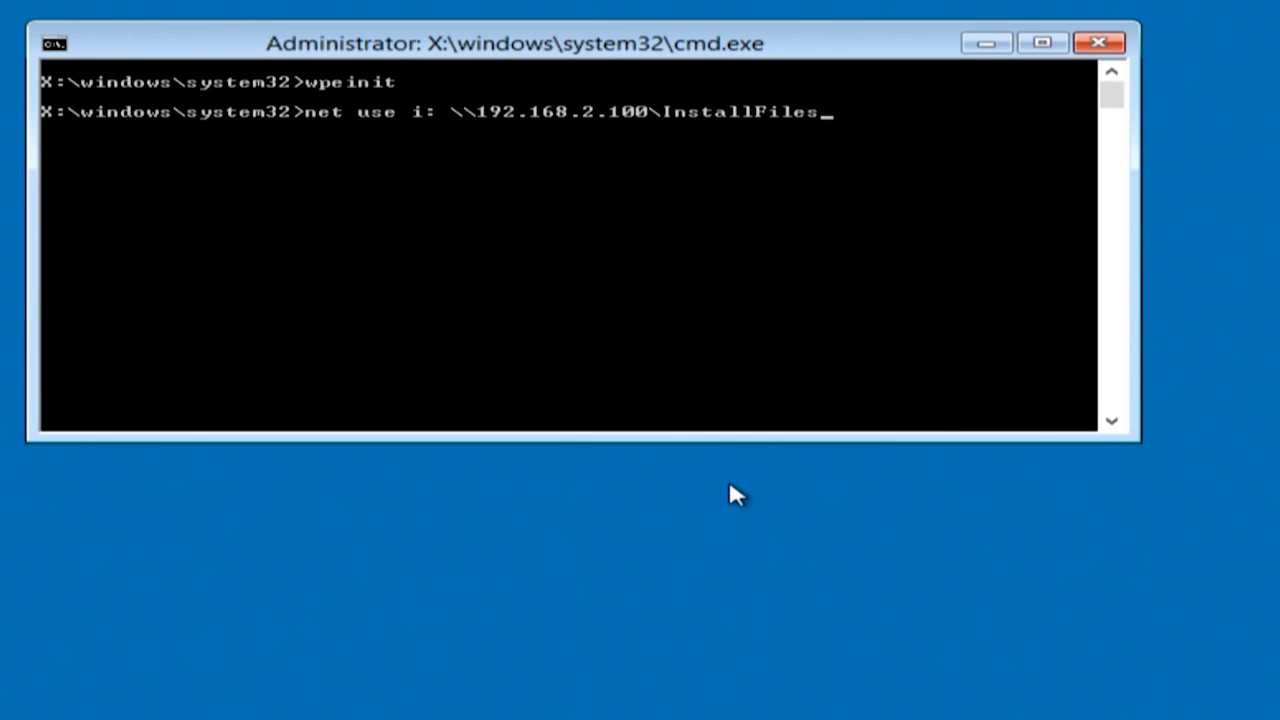
{"action": "key", "text": "Return"}
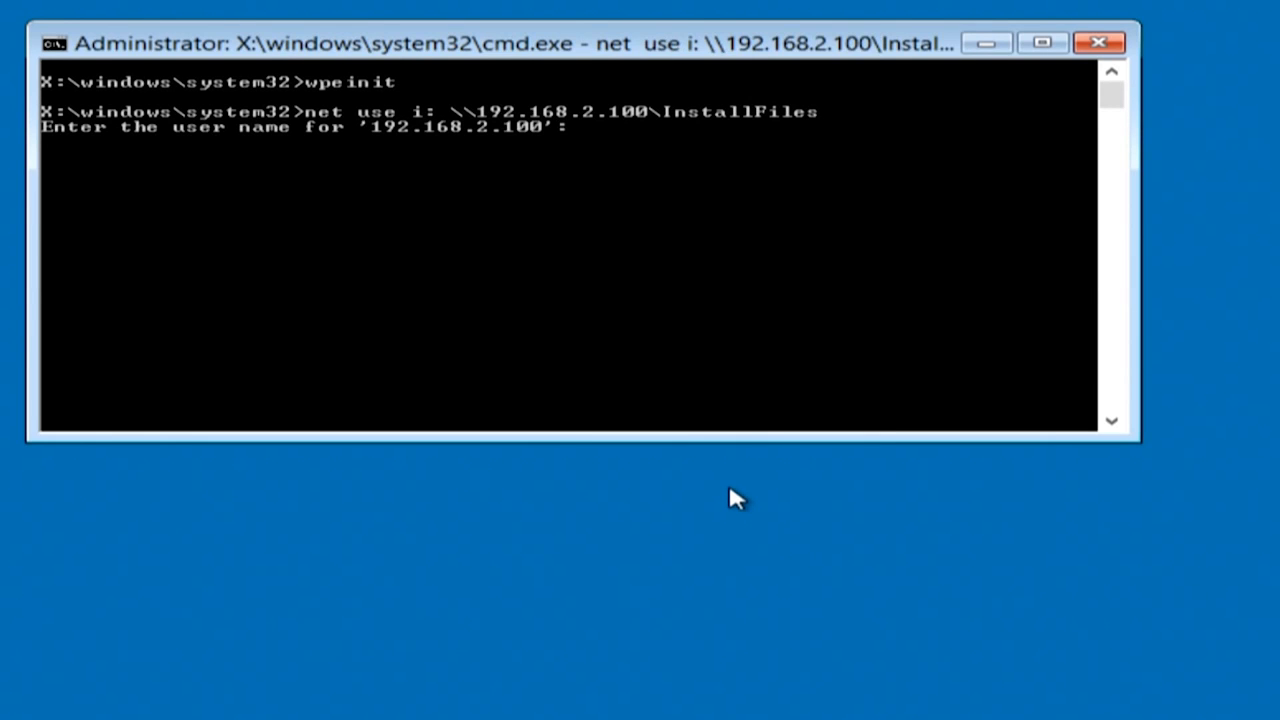
{"action": "type", "text": "admin"}
{"action": "key", "text": "Return"}
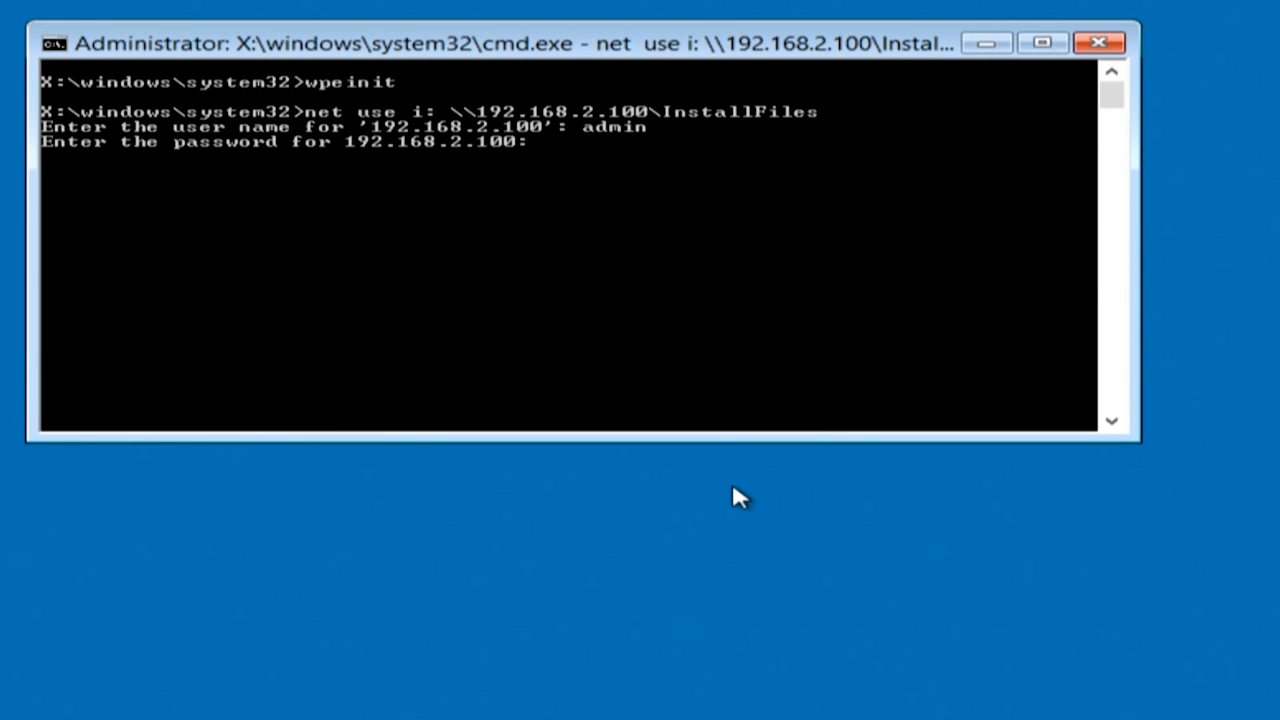
{"action": "key", "text": "Return"}
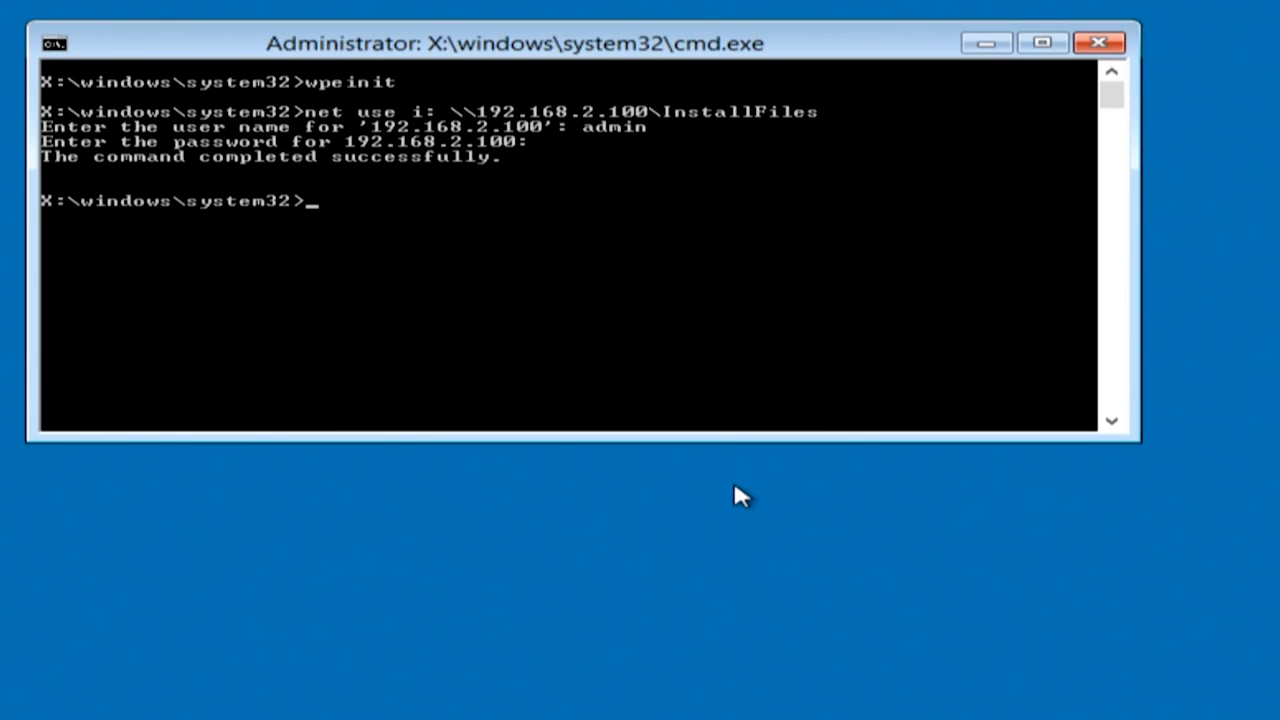
- Switch to I:, enter the 'Windows 8 x86' folder and run setup
{"action": "type", "text": "i:"}
{"action": "key", "text": "Return"}
{"action": "type", "text": "cd Wind"}
{"action": "key", "text": "Tab"}
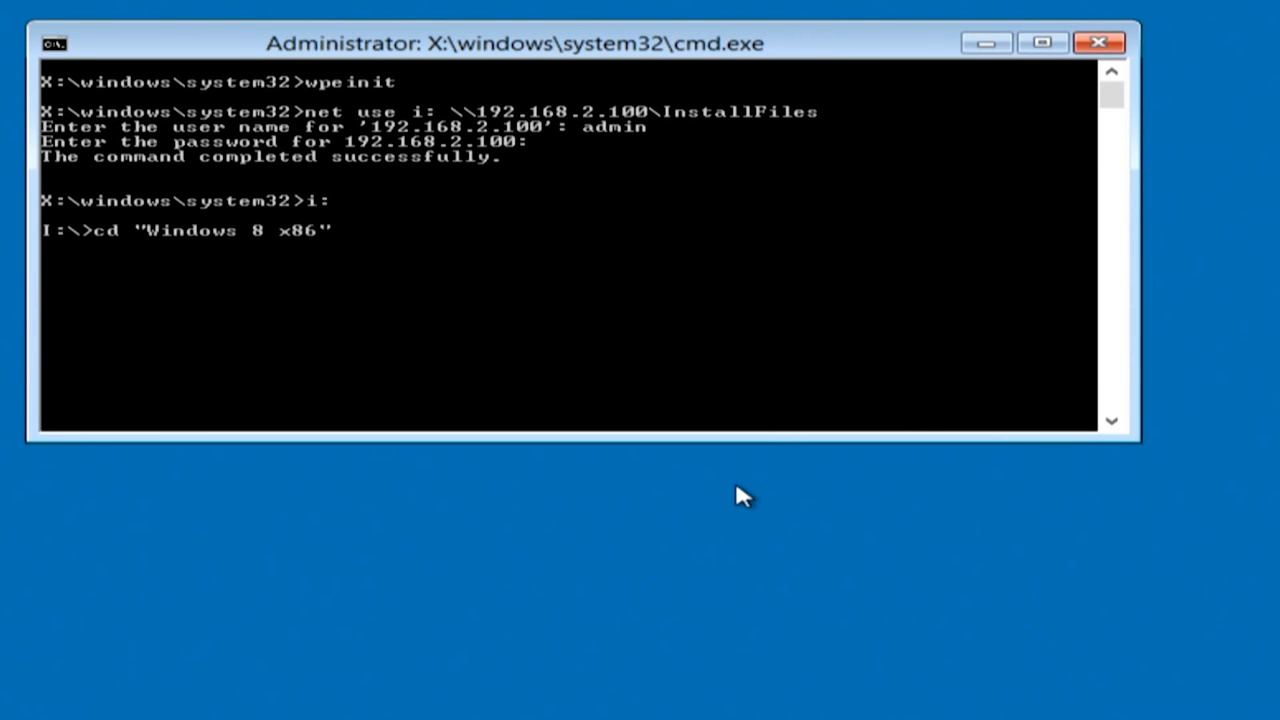
{"action": "key", "text": "Return"}
{"action": "type", "text": "setup"}
{"action": "key", "text": "Return"}
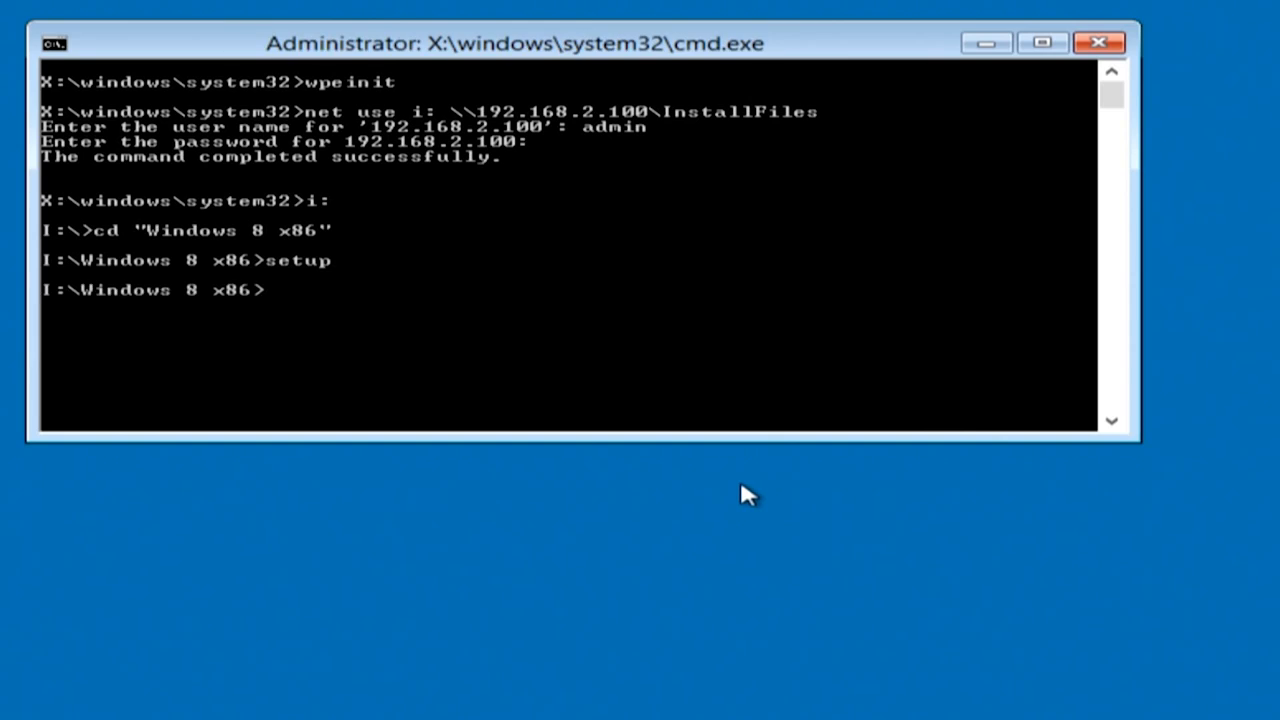
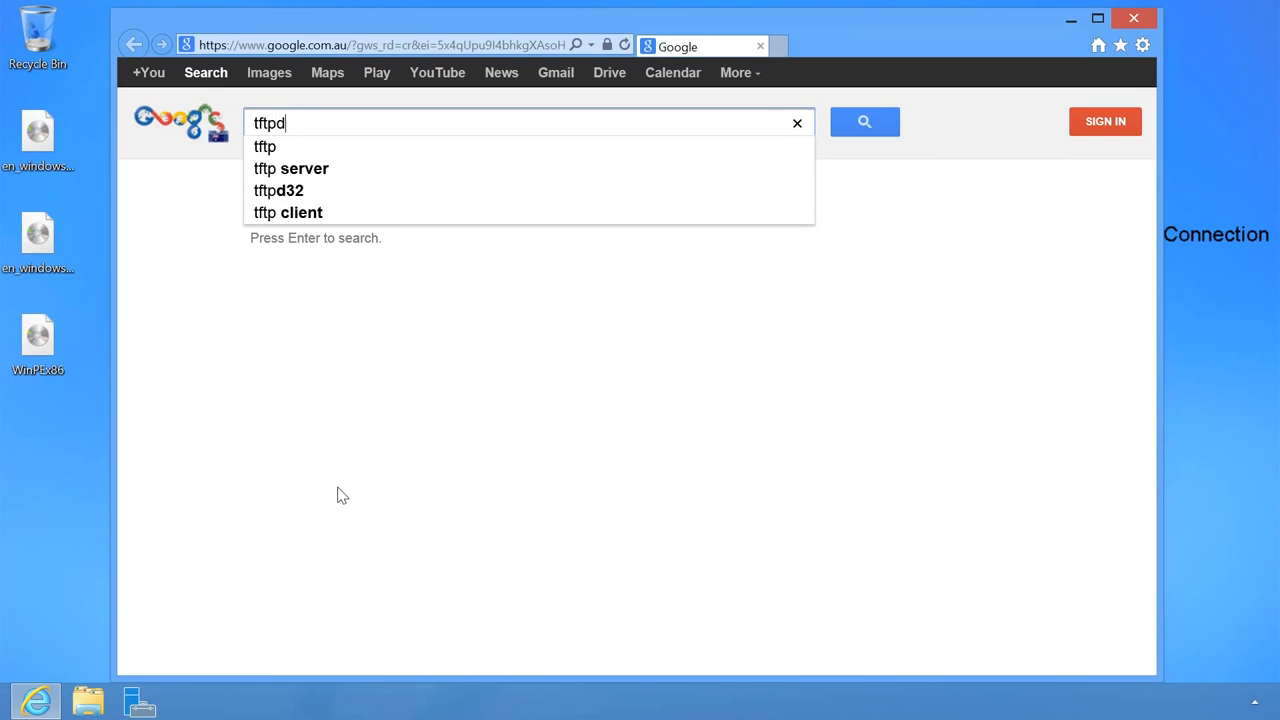
- Search Google for tftpd32 and go to the download page on tftpd32.jounin.net
{"action": "key", "text": "Return"}
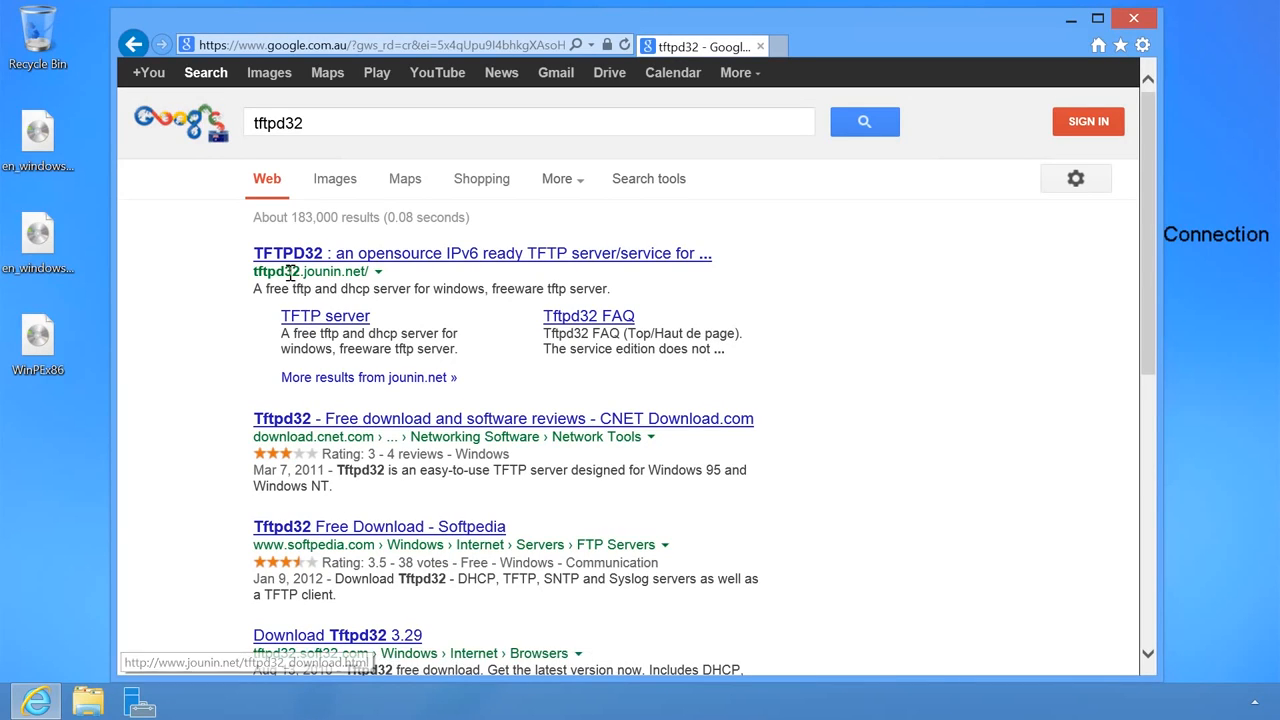
{"action": "left_click", "coordinate": [675, 262]}
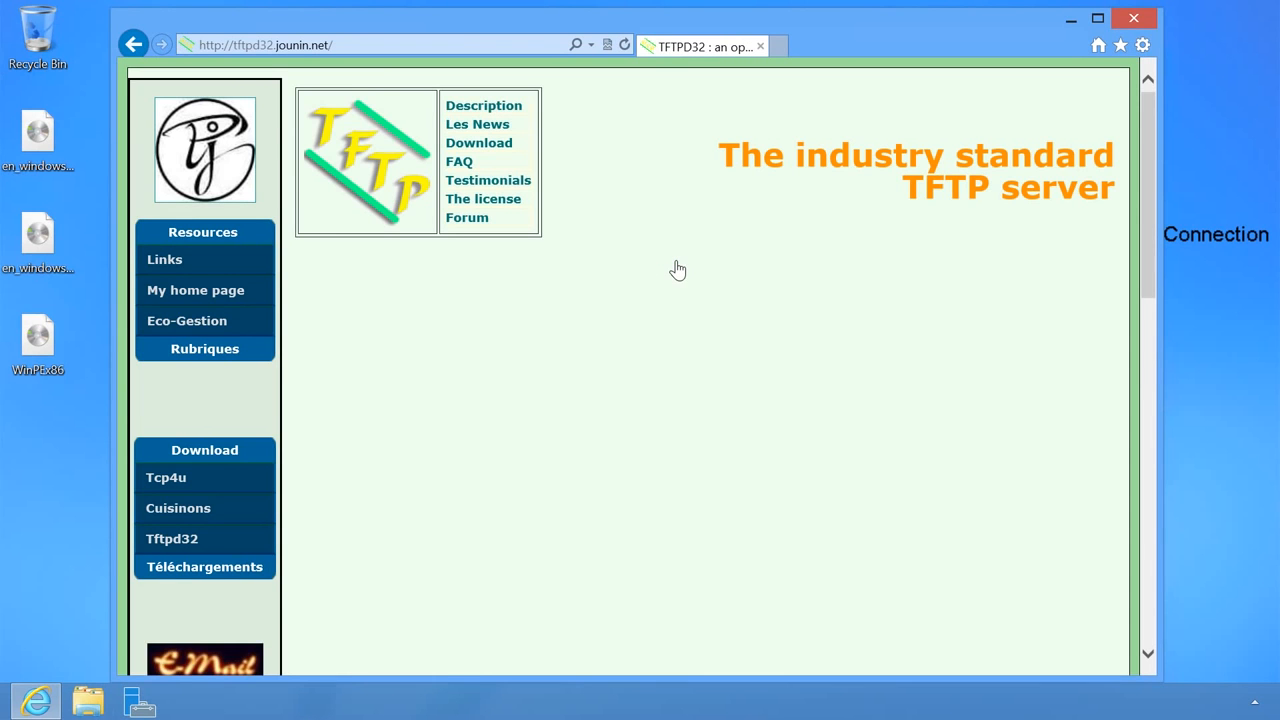
{"action": "left_click", "coordinate": [519, 148]}
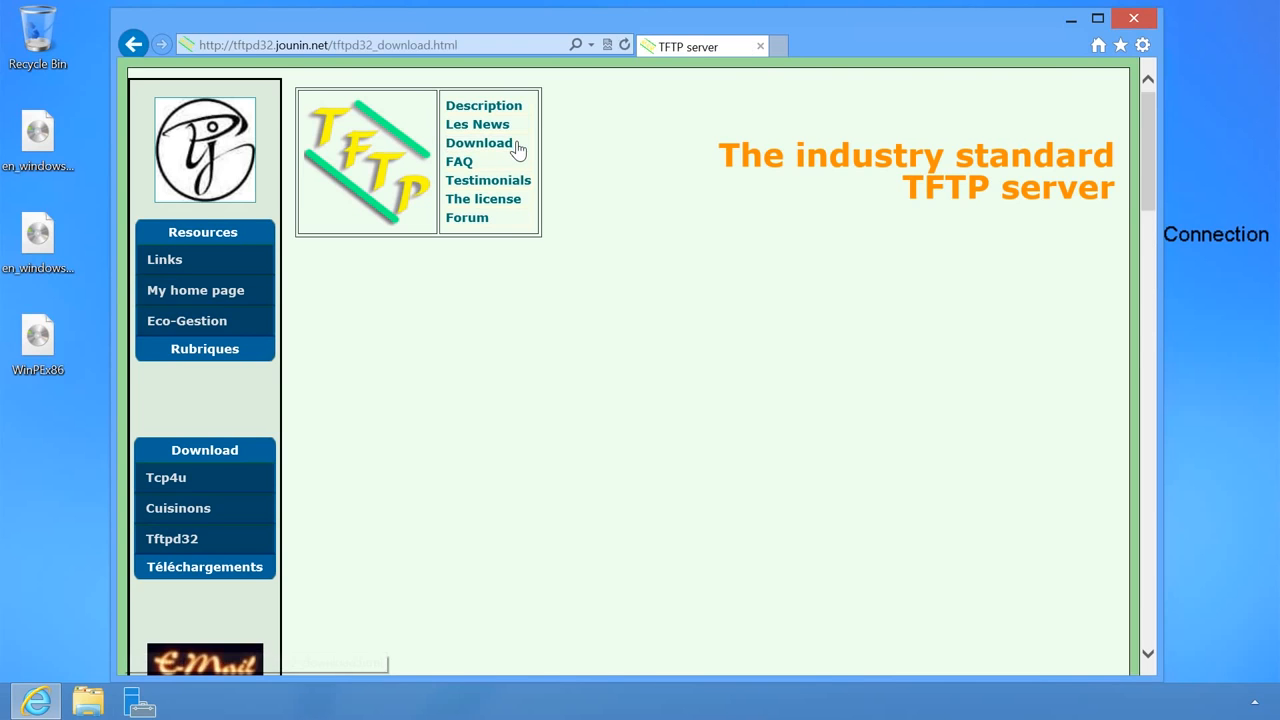
{"action": "scroll", "coordinate": [521, 161], "scroll_direction": "down", "scroll_amount": 2}
{"action": "scroll", "coordinate": [521, 165], "scroll_direction": "down", "scroll_amount": 4}
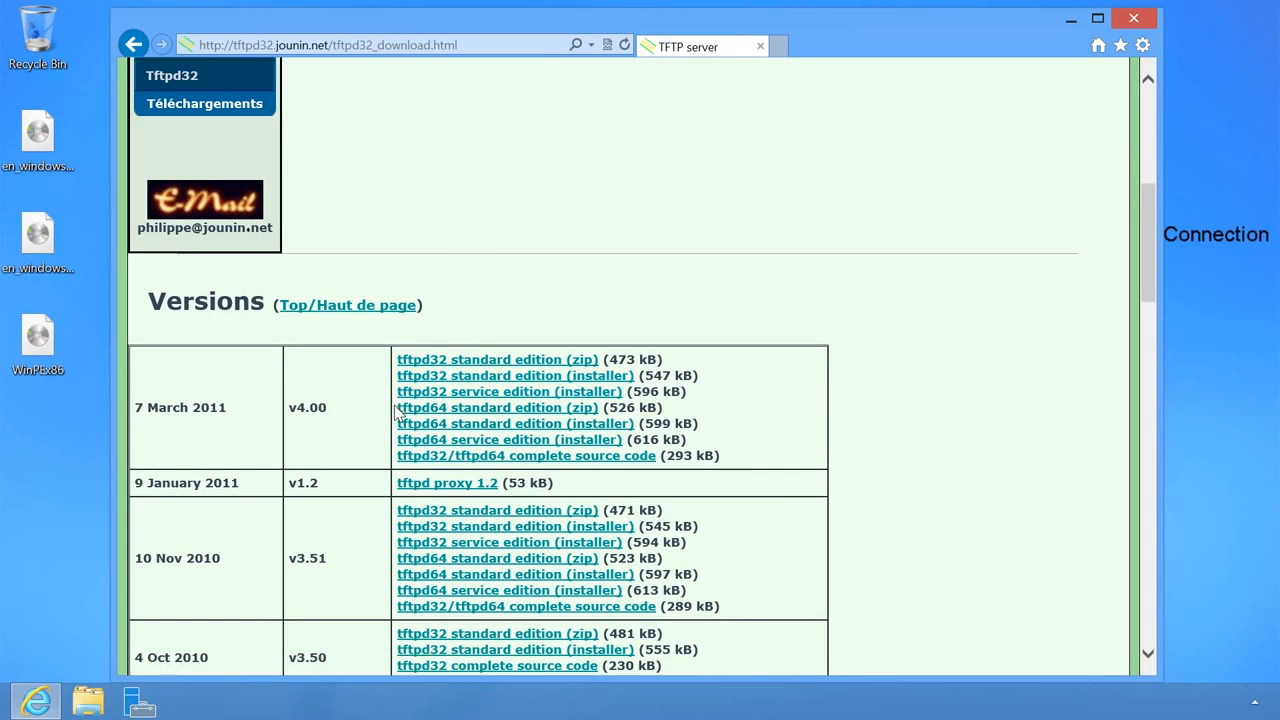
- Save the tftpd64 standard edition zip to the desktop and close Internet Explorer
{"action": "left_click", "coordinate": [585, 410]}
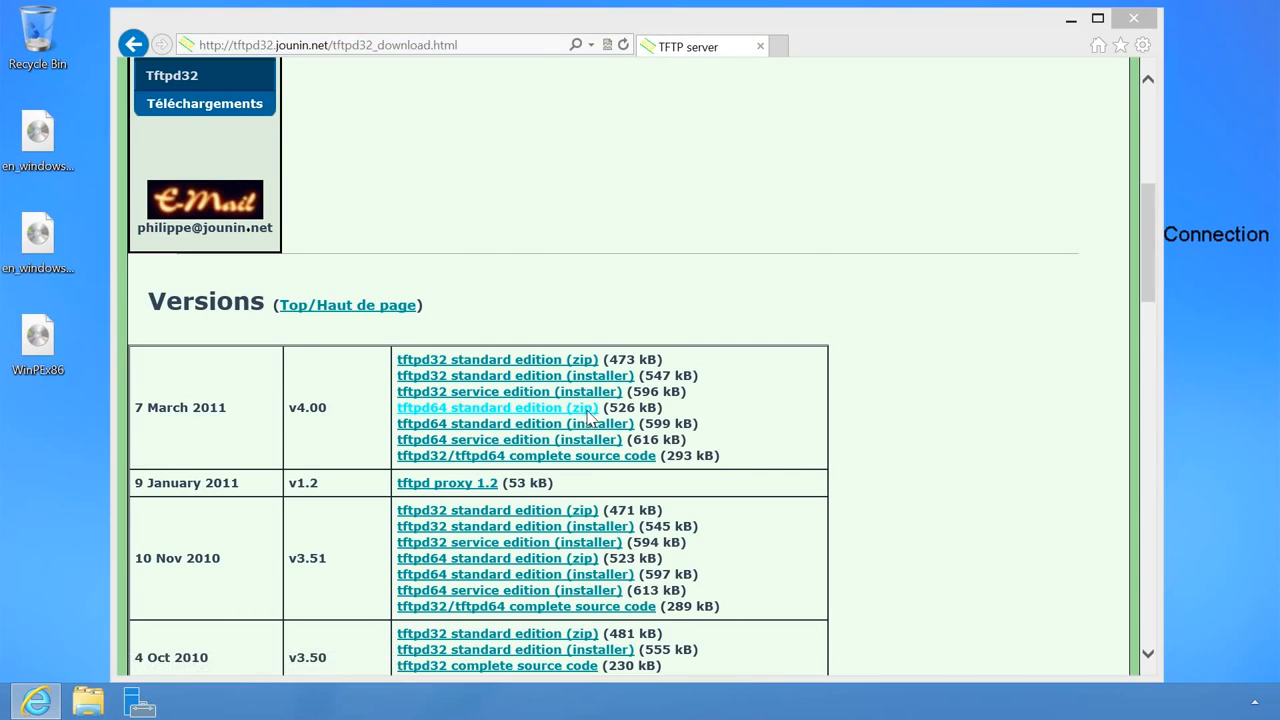
{"action": "left_click", "coordinate": [558, 396]}
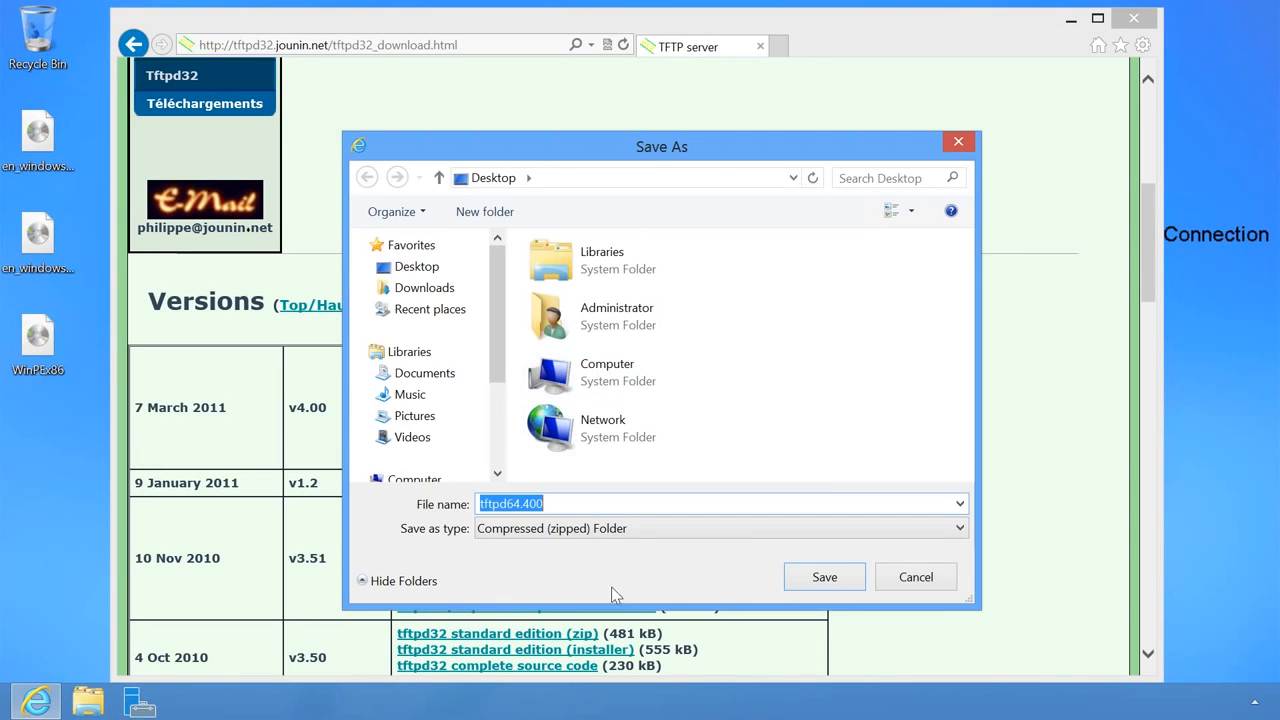
{"action": "left_click", "coordinate": [824, 577]}
{"action": "scroll", "coordinate": [838, 575], "scroll_direction": "down", "scroll_amount": 2}
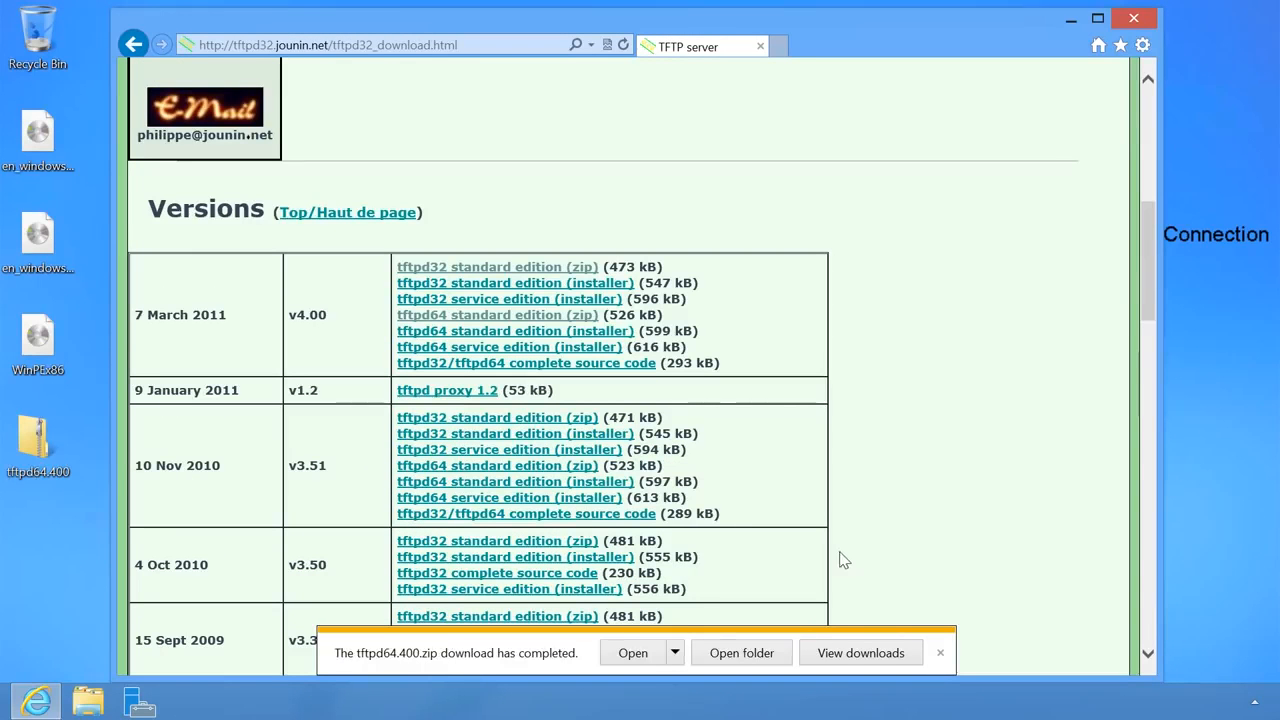
{"action": "left_click", "coordinate": [941, 652]}
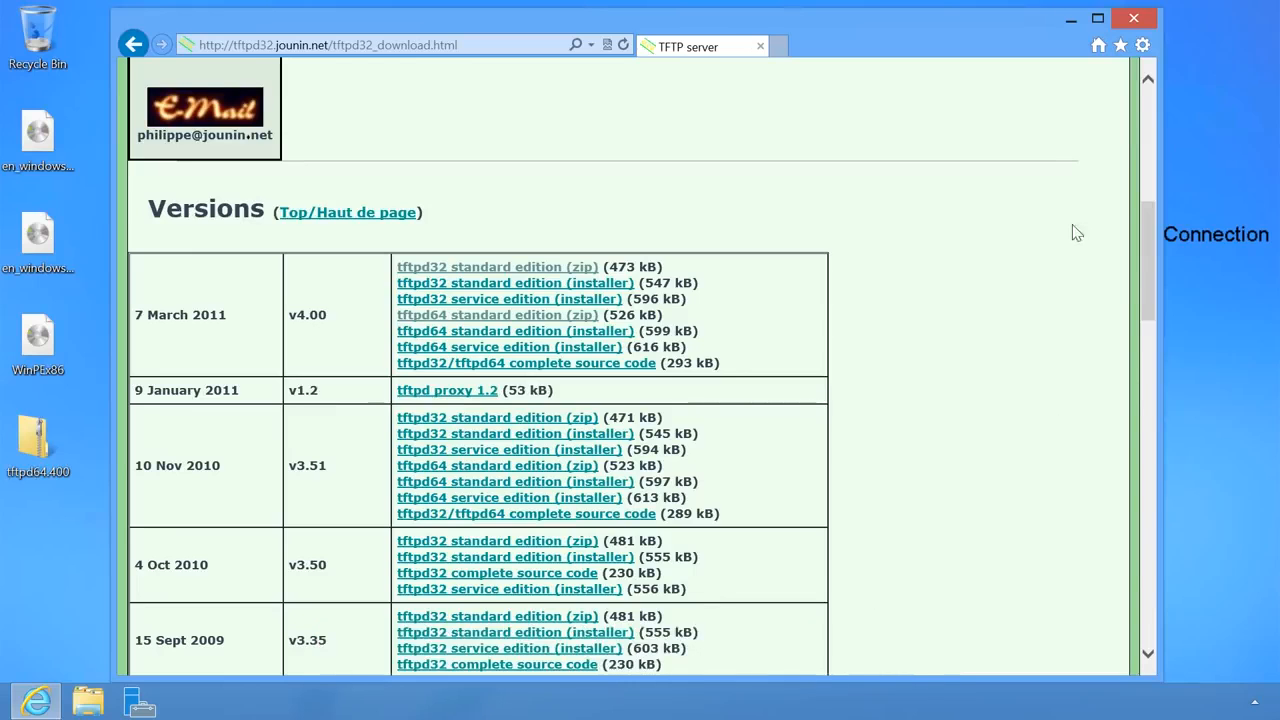
{"action": "left_click", "coordinate": [1136, 26]}
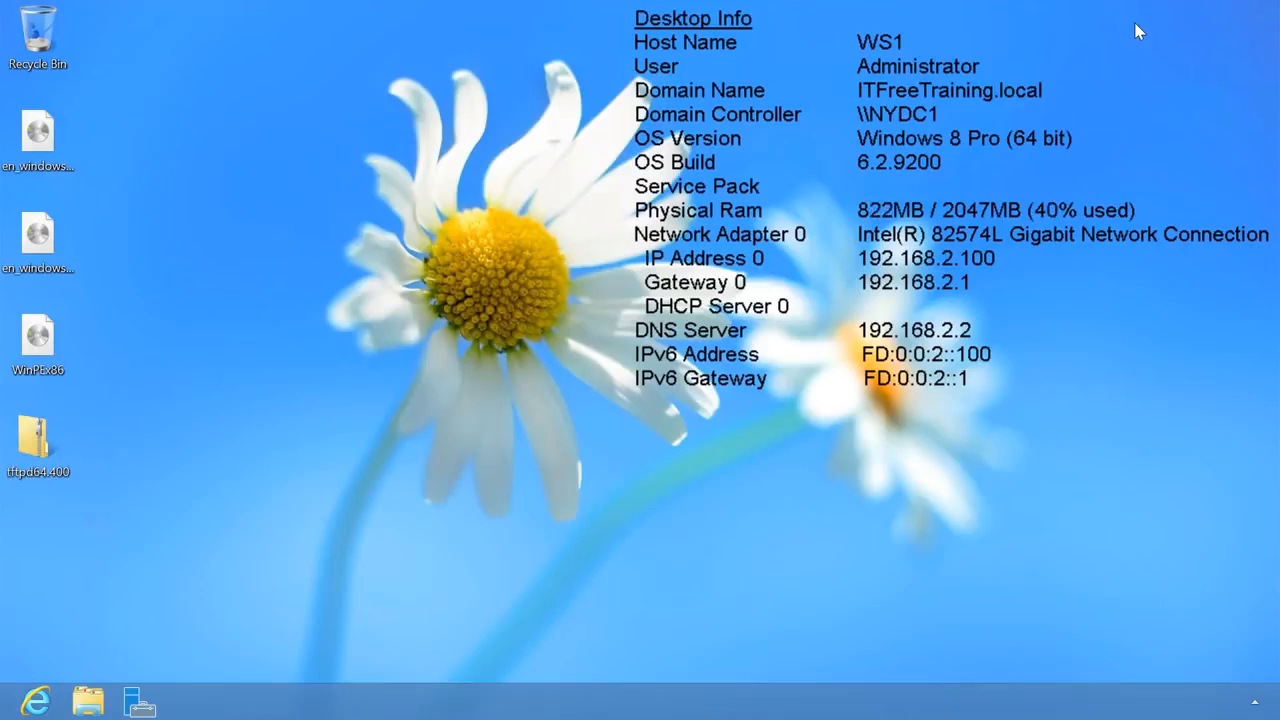
- Extract tftpd64.400.zip to its suggested desktop folder and launch tftpd64 from there
{"action": "right_click", "coordinate": [36, 436]}
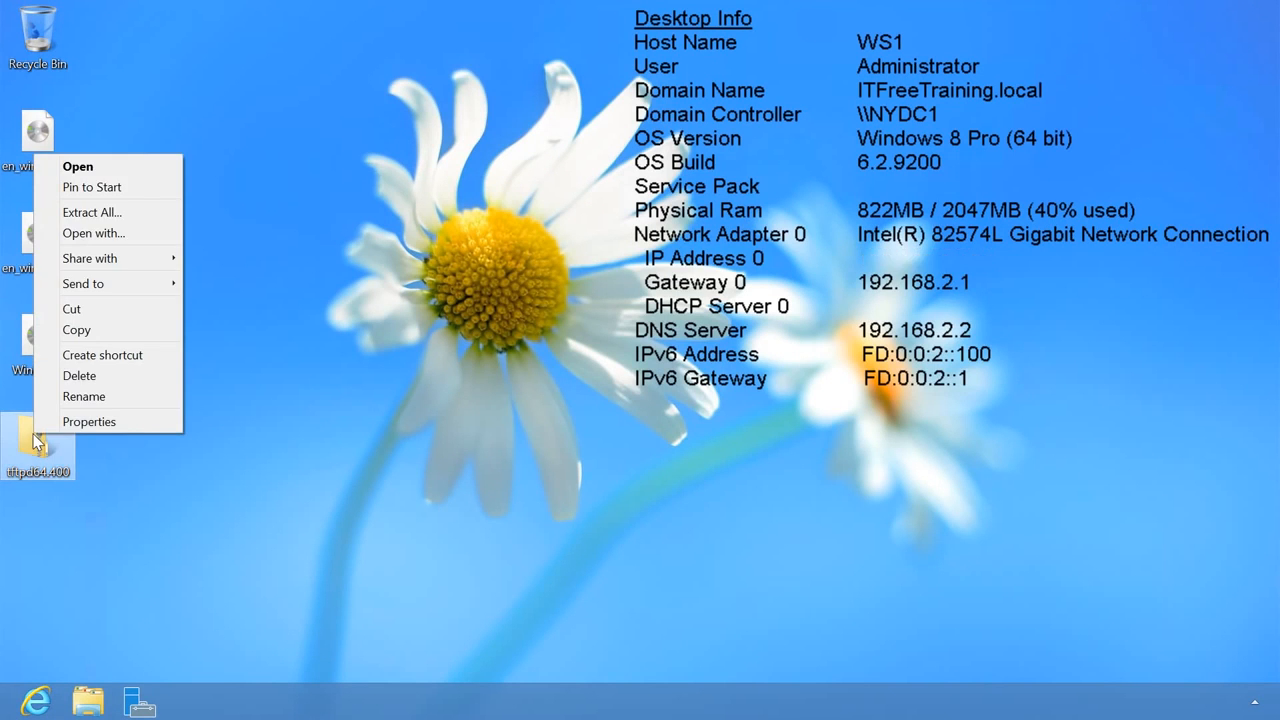
{"action": "left_click", "coordinate": [133, 213]}
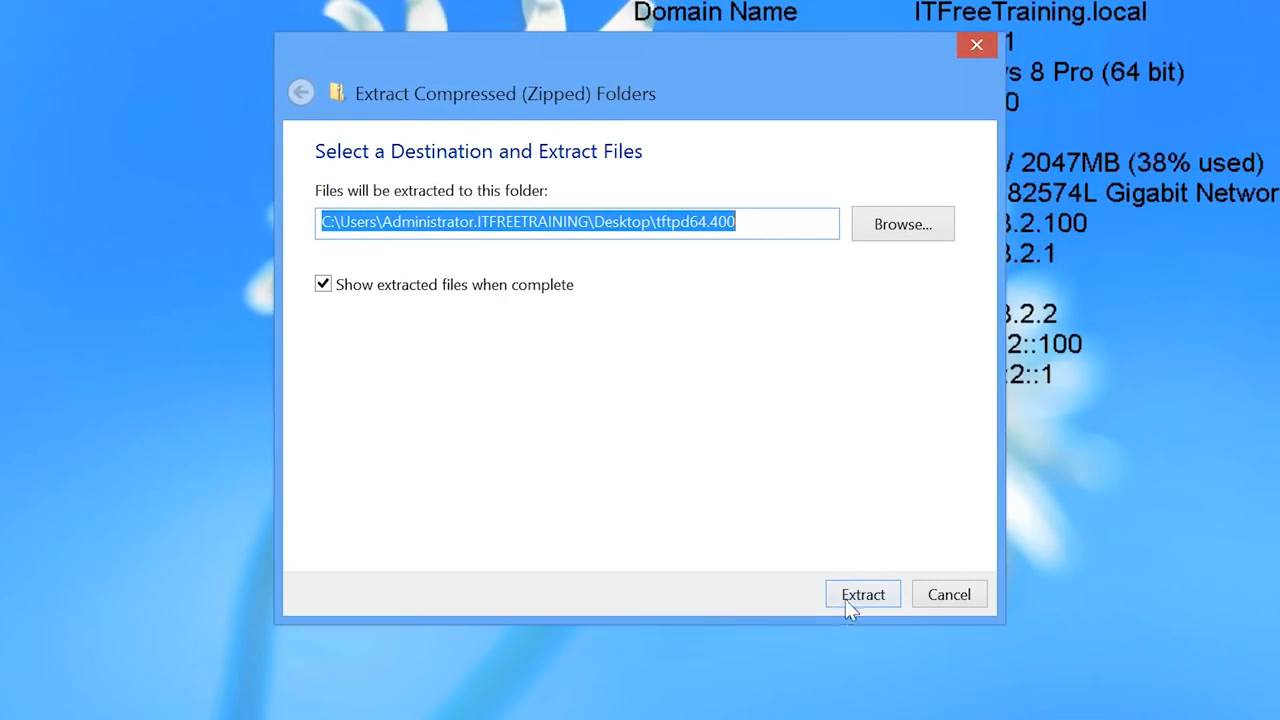
{"action": "left_click", "coordinate": [845, 598]}
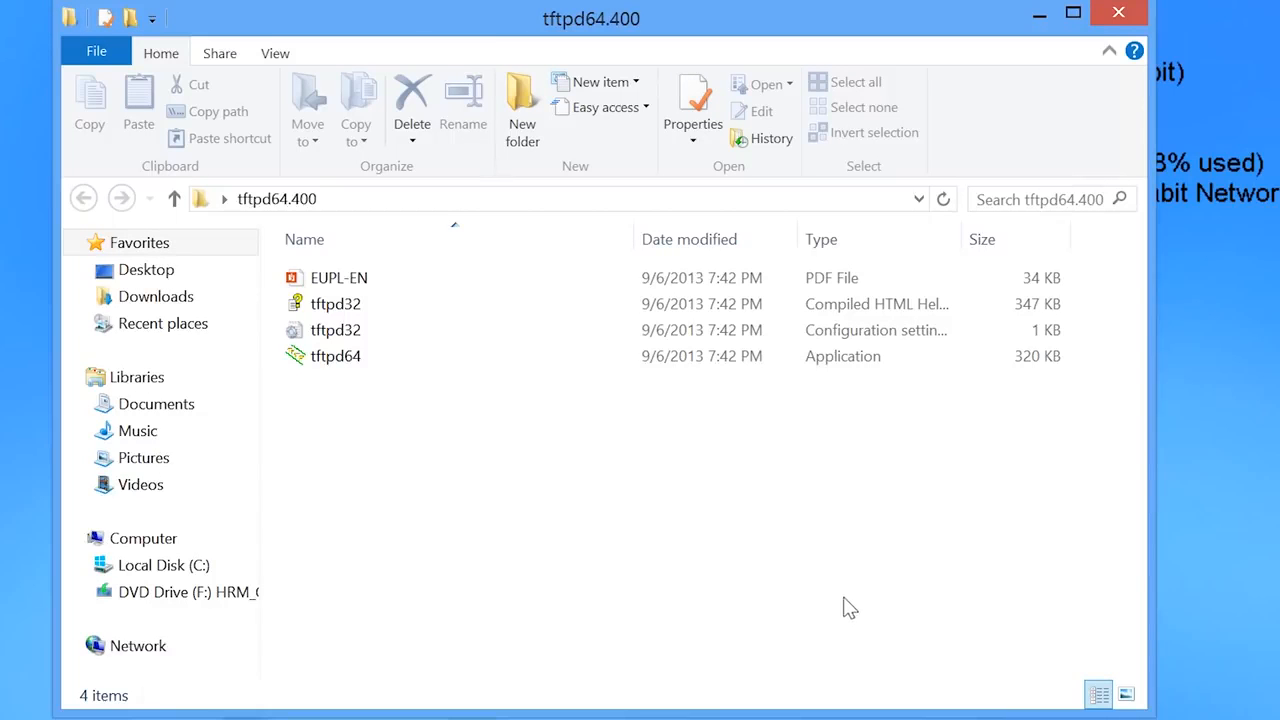
{"action": "left_click", "coordinate": [343, 369]}
{"action": "double_click", "coordinate": [343, 369]}
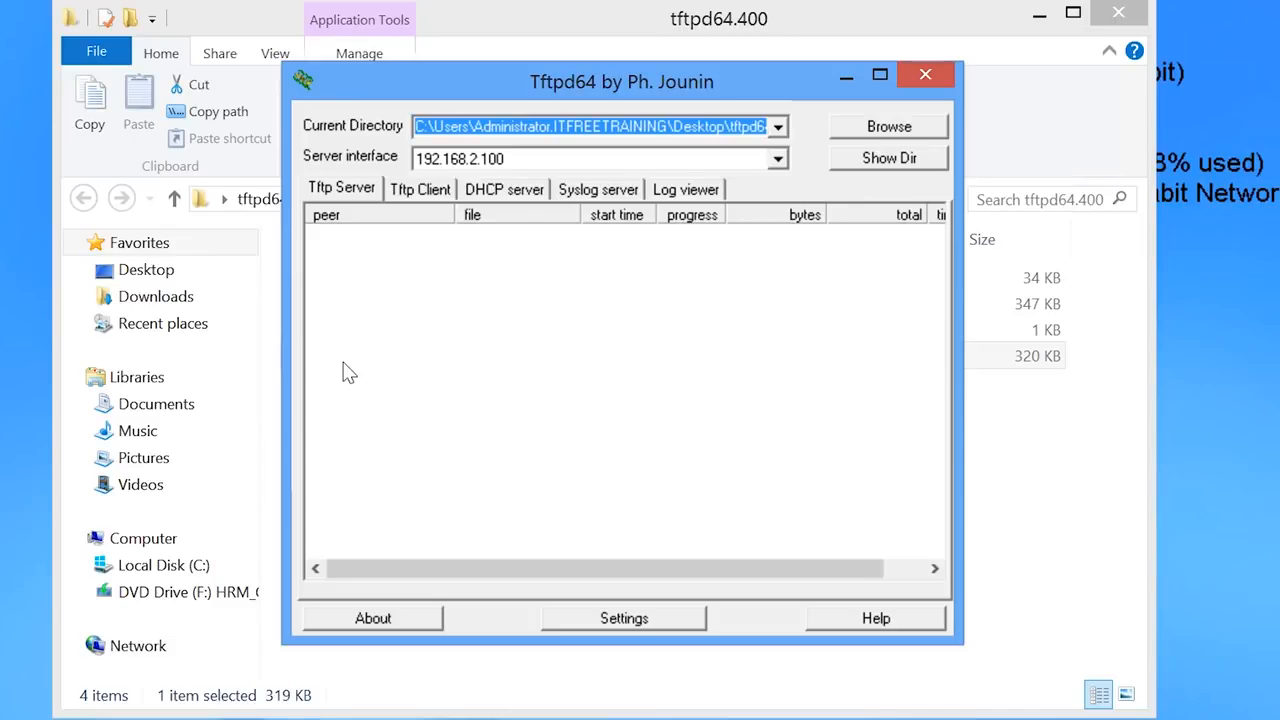
- Set the TFTP base directory to a newly created C:\TFTP folder and enable PXE Compatibility
{"action": "left_click", "coordinate": [668, 626]}
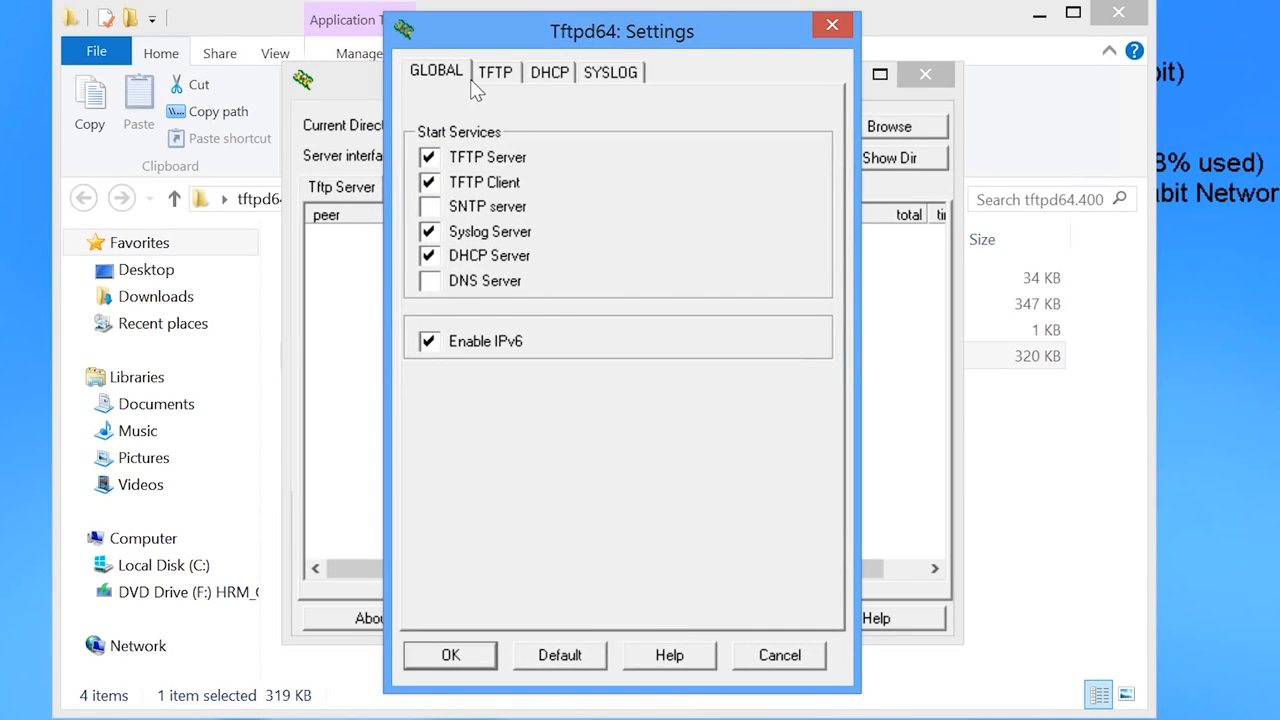
{"action": "left_click", "coordinate": [509, 79]}
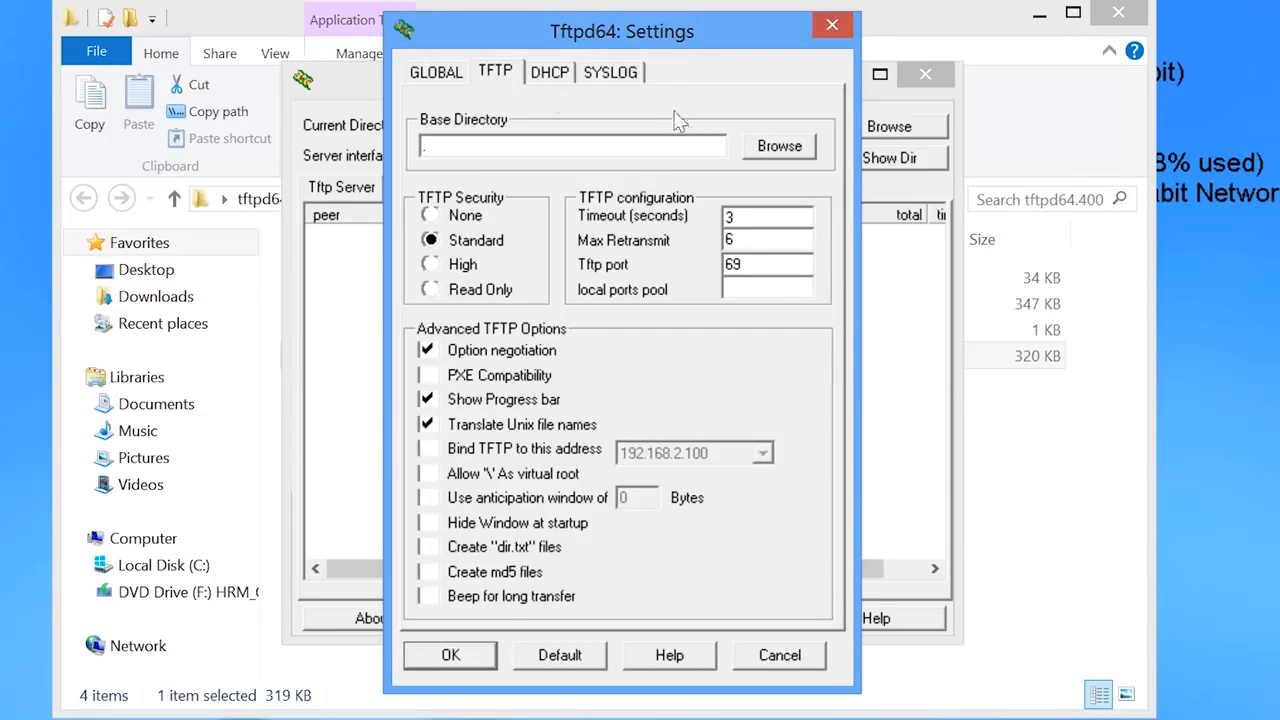
{"action": "left_click", "coordinate": [776, 148]}
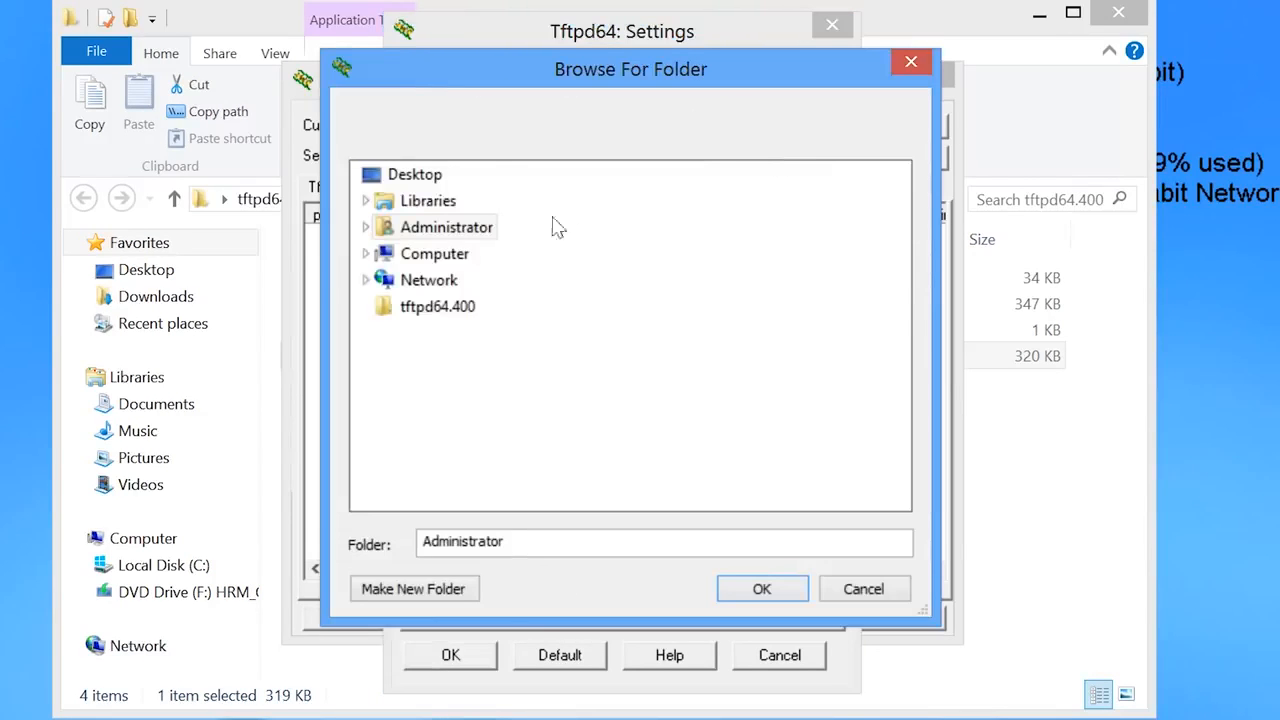
{"action": "left_click", "coordinate": [434, 258]}
{"action": "left_click", "coordinate": [458, 307]}
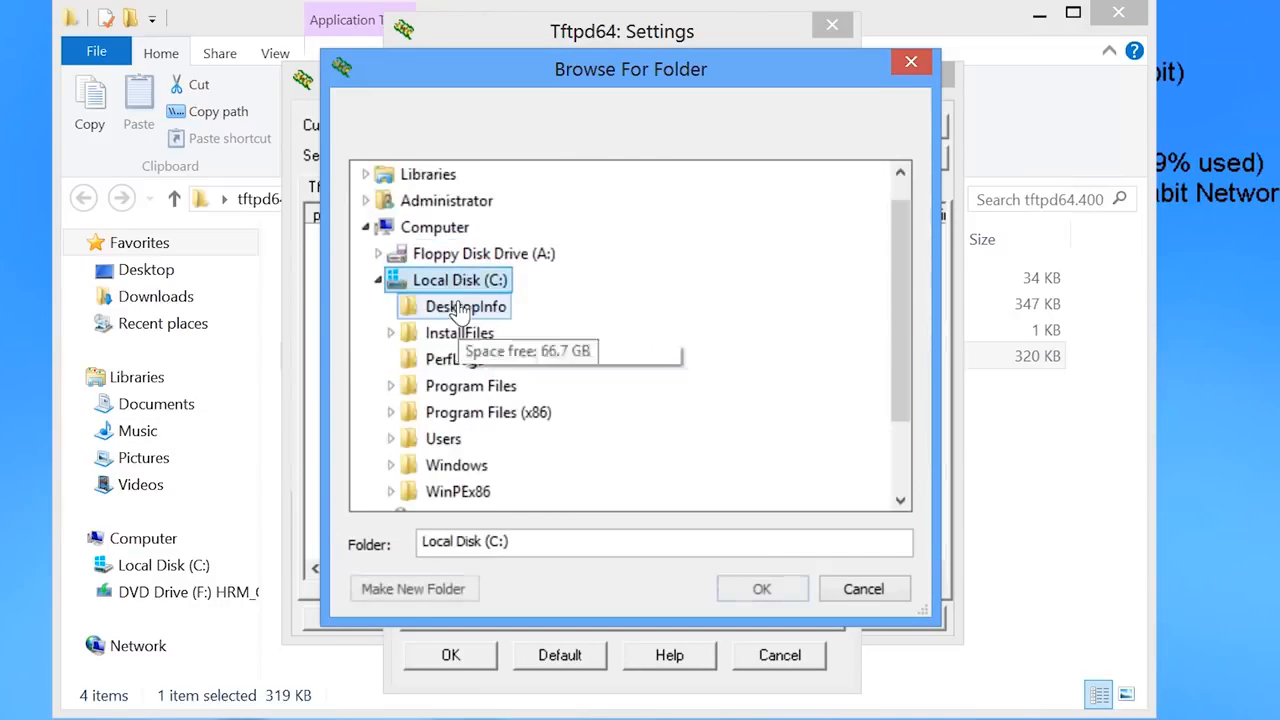
{"action": "left_click", "coordinate": [405, 598]}
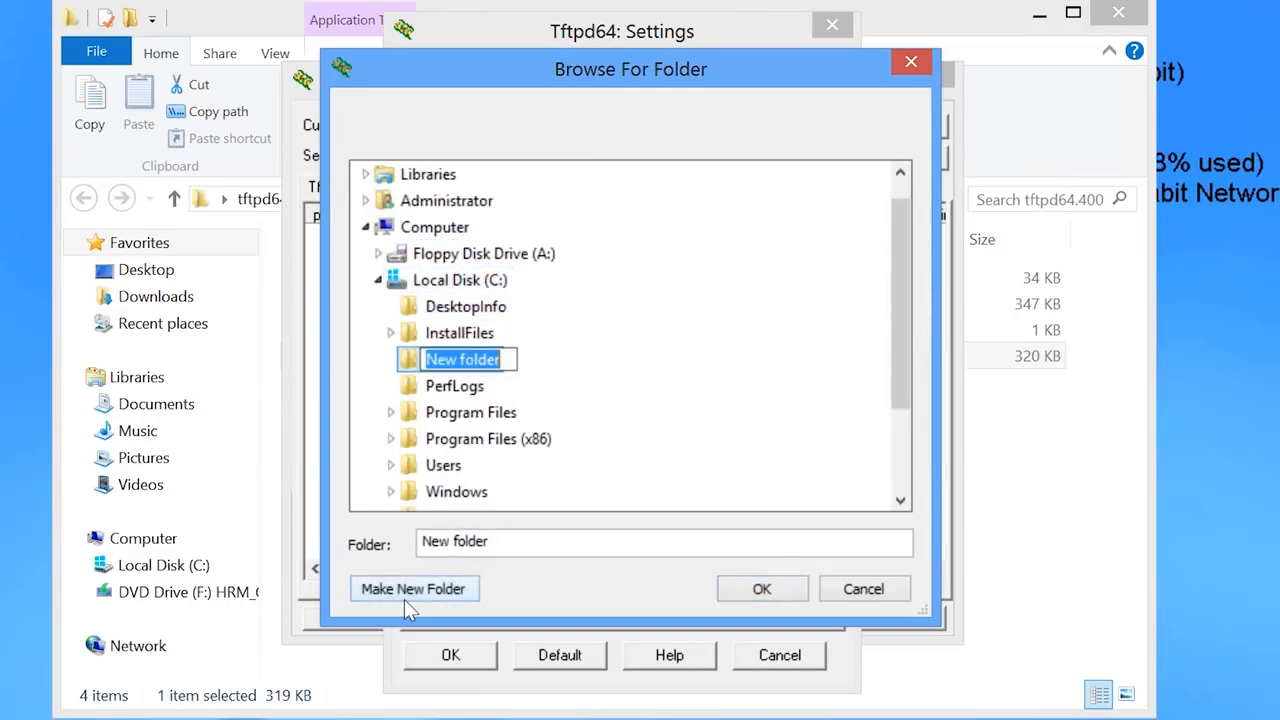
{"action": "type", "text": "TFTP"}
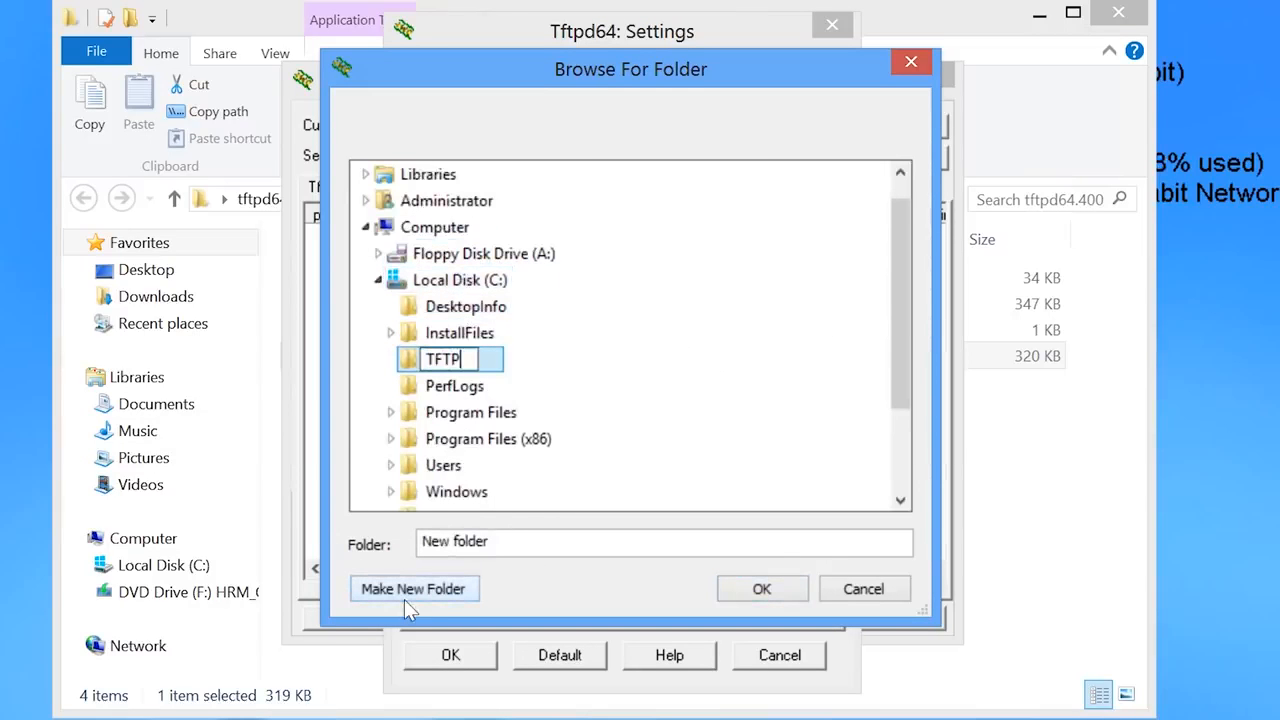
{"action": "left_click", "coordinate": [613, 463]}
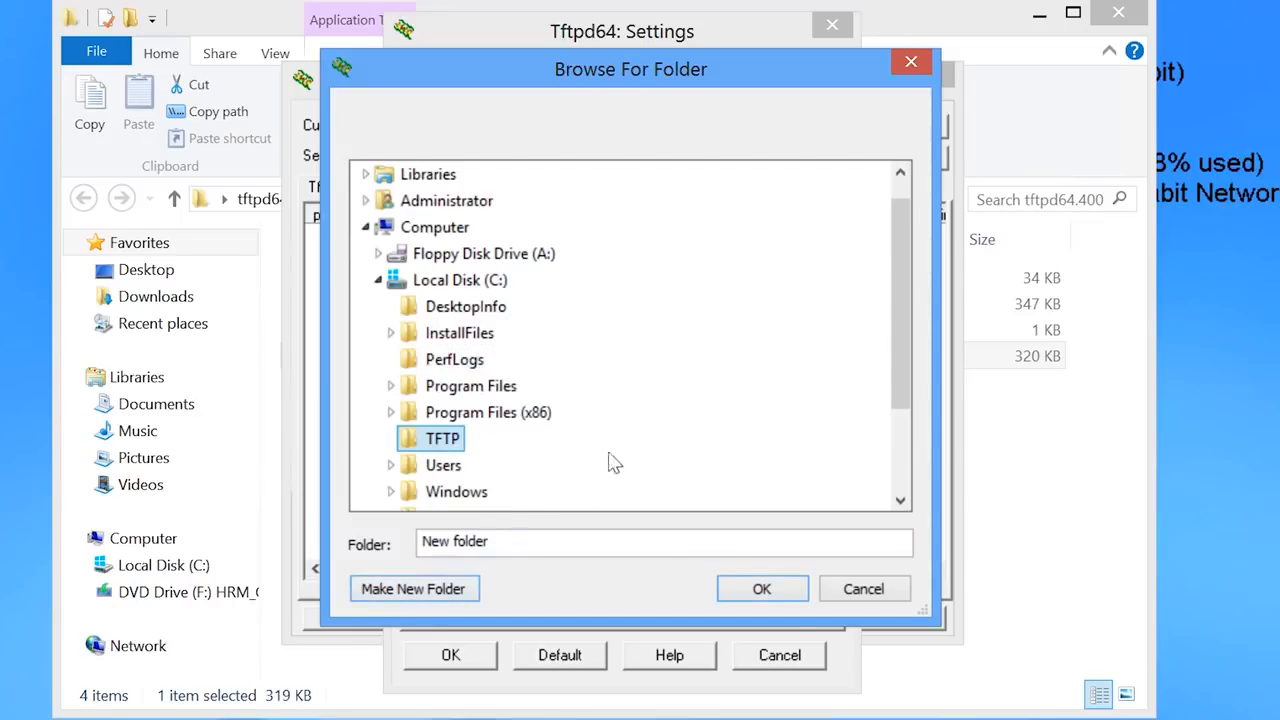
{"action": "left_click", "coordinate": [768, 588]}
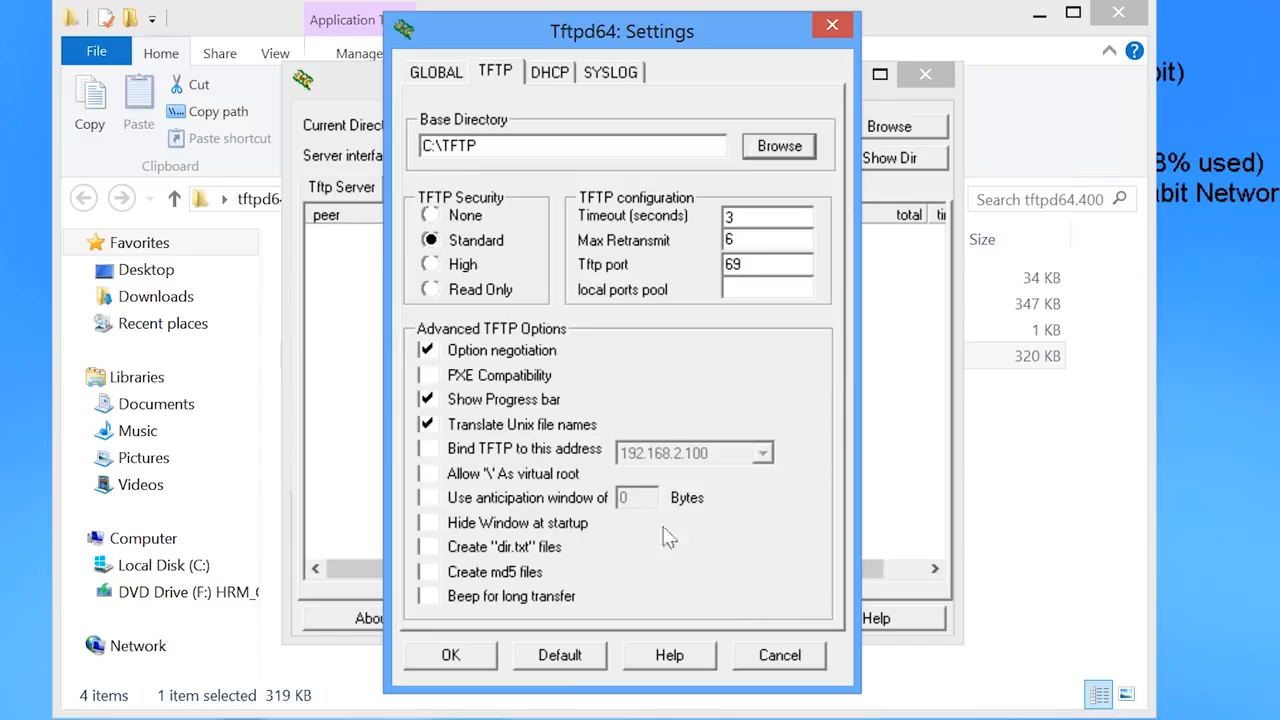
{"action": "left_click", "coordinate": [428, 377]}
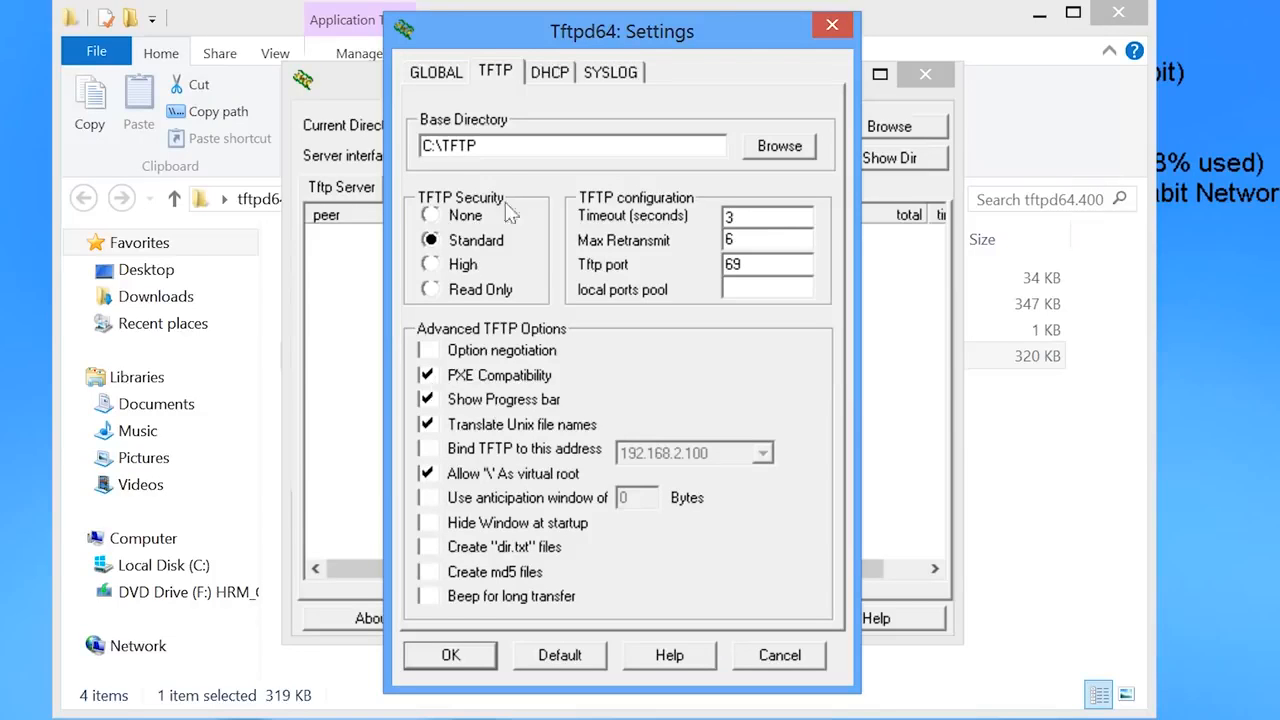
{"action": "left_click", "coordinate": [554, 78]}
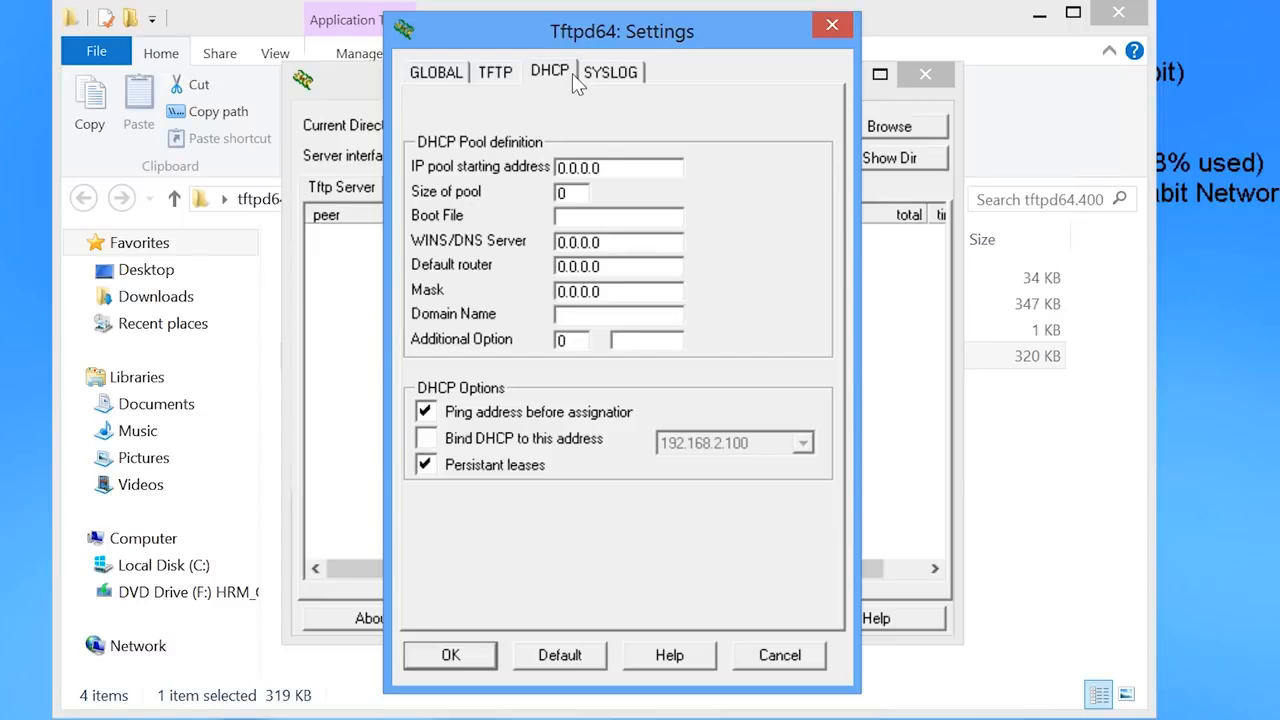
- Start the DHCP pool at 192.168.2.50 with 50 addresses and boot file pxelinux.0
{"action": "left_click_drag", "start_coordinate": [623, 166], "coordinate": [537, 172]}
{"action": "type", "text": "192.168.2.50"}
{"action": "left_click_drag", "start_coordinate": [578, 193], "coordinate": [523, 191]}
{"action": "type", "text": "50"}
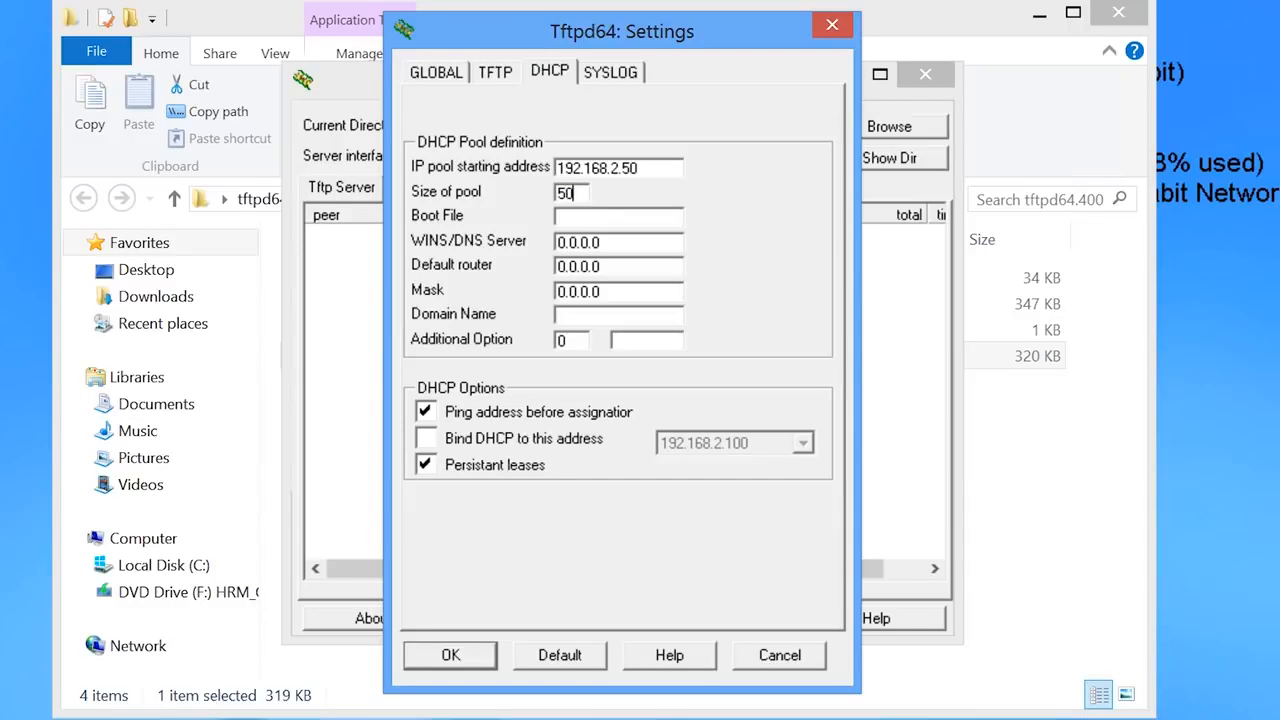
{"action": "left_click", "coordinate": [598, 219]}
{"action": "type", "text": "pxelinux.0"}
- Set router 192.168.2.1, mask 255.255.255.0 and DNS 192.168.2.2, then save the settings
{"action": "left_click_drag", "start_coordinate": [615, 266], "coordinate": [540, 272]}
{"action": "type", "text": "192.1"}
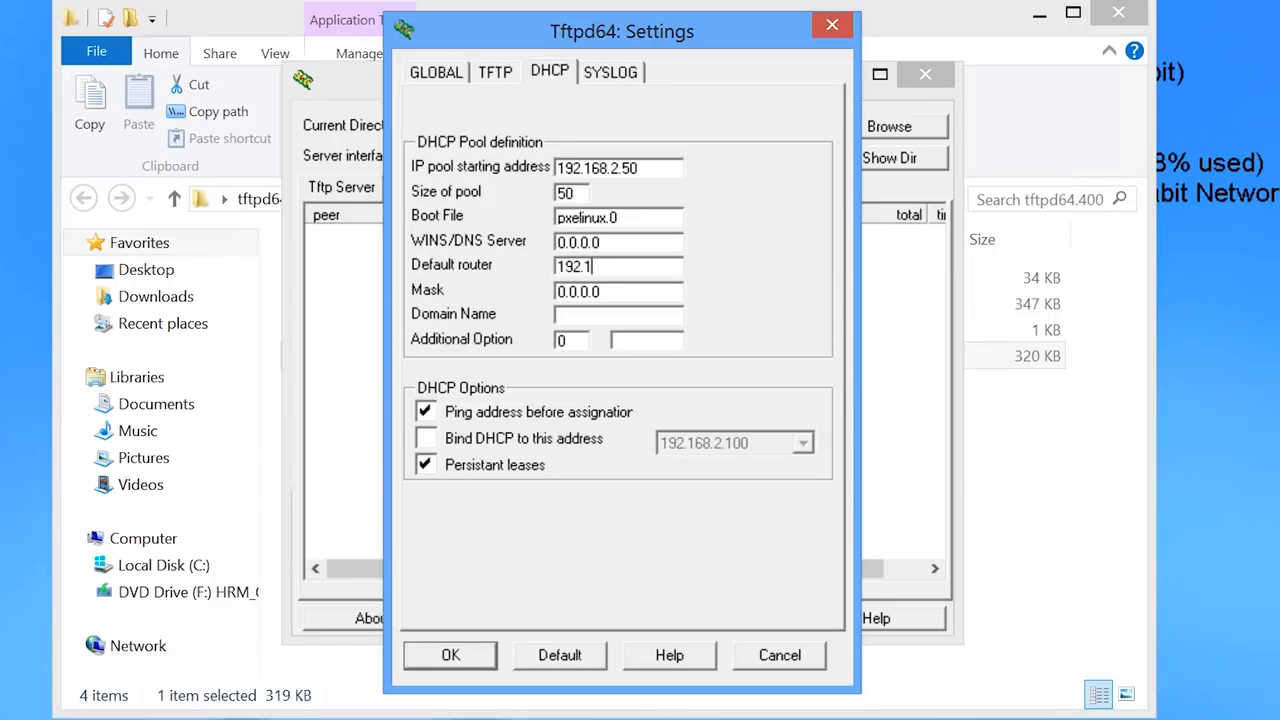
{"action": "type", "text": "68.2.1"}
{"action": "left_click_drag", "start_coordinate": [618, 291], "coordinate": [455, 292]}
{"action": "type", "text": "2"}
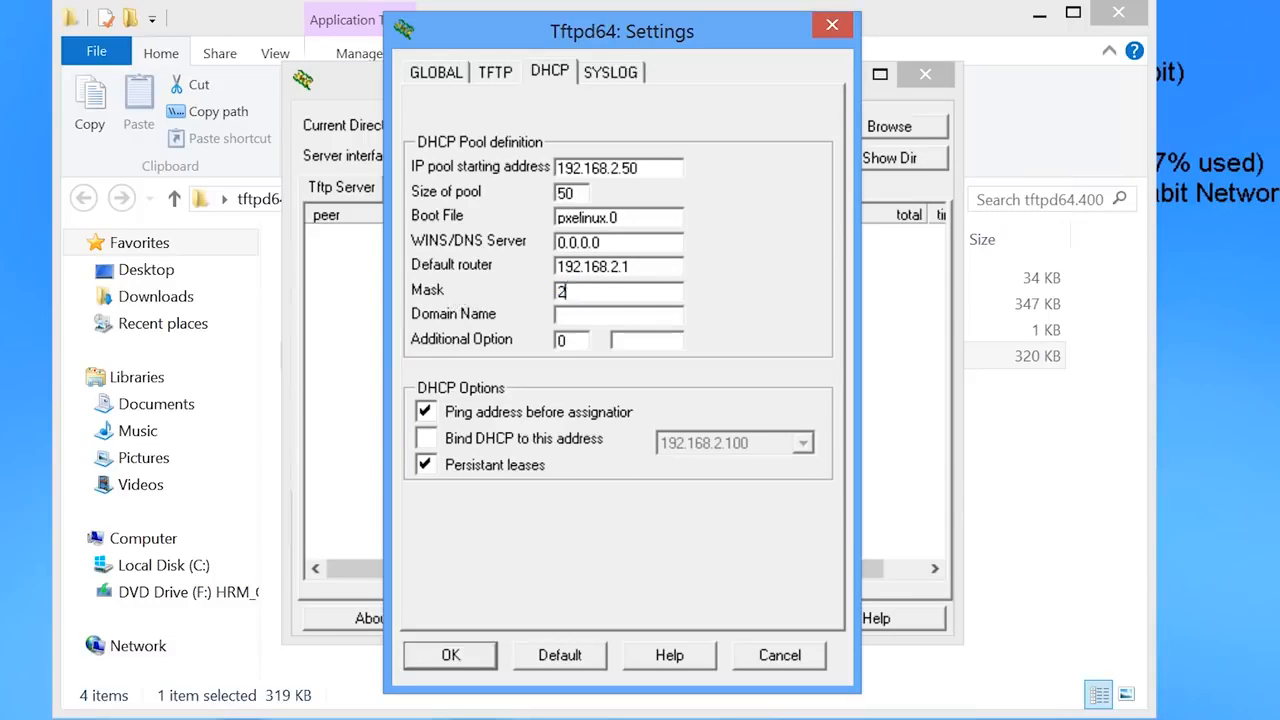
{"action": "type", "text": "55.255.255.0"}
{"action": "double_click", "coordinate": [614, 243]}
{"action": "type", "text": "192.168."}
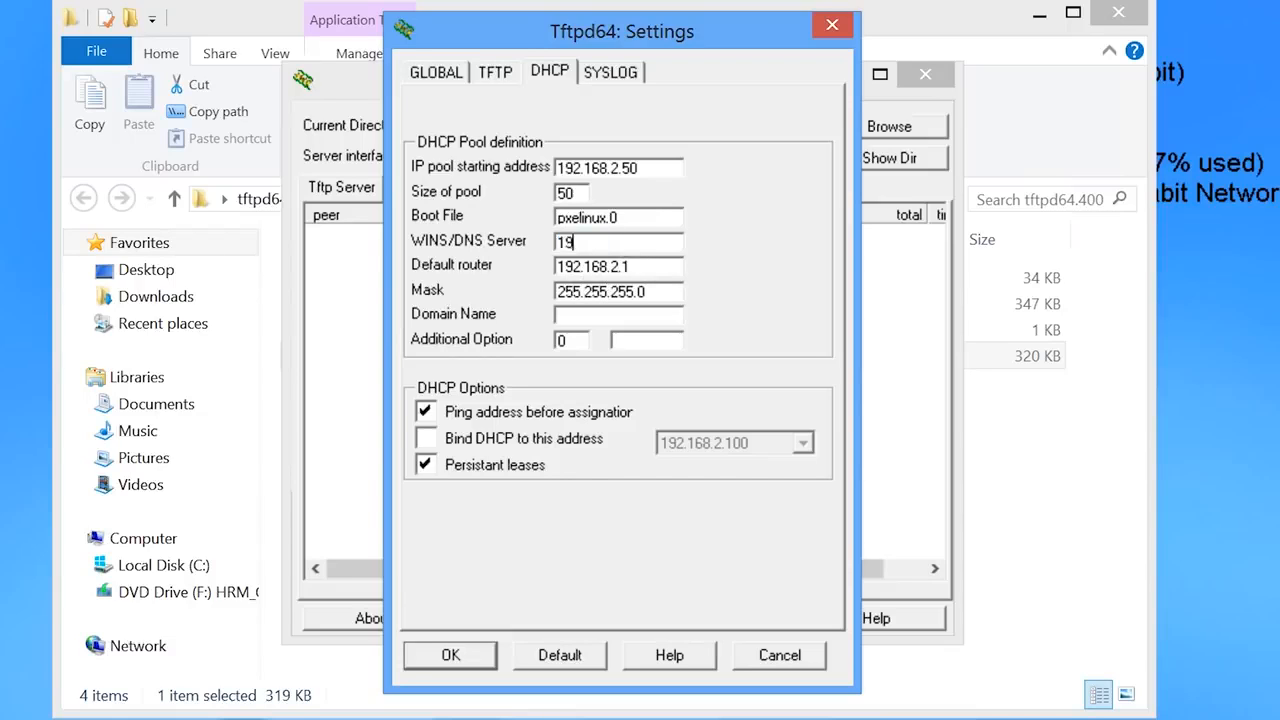
{"action": "type", "text": "2.2"}
{"action": "left_click", "coordinate": [451, 656]}
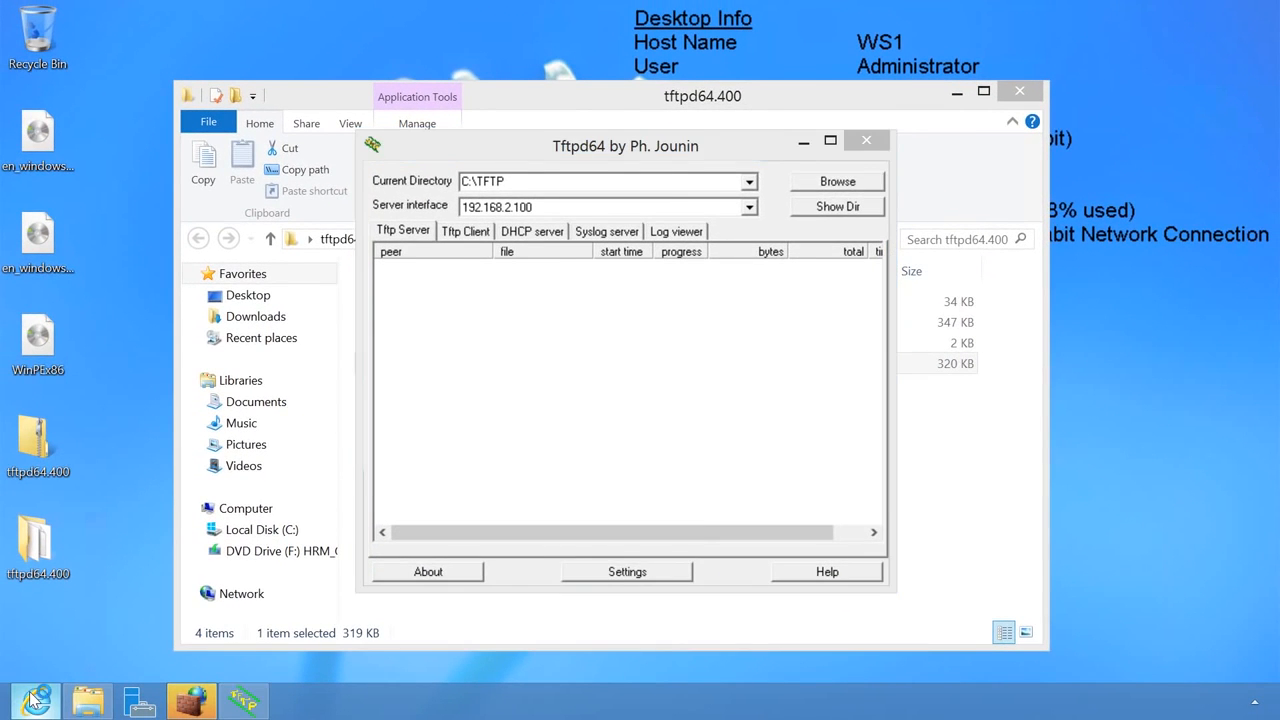
- Search Google for PXELinux and open the PXELINUX Syslinux Wiki page
{"action": "left_click", "coordinate": [35, 700]}
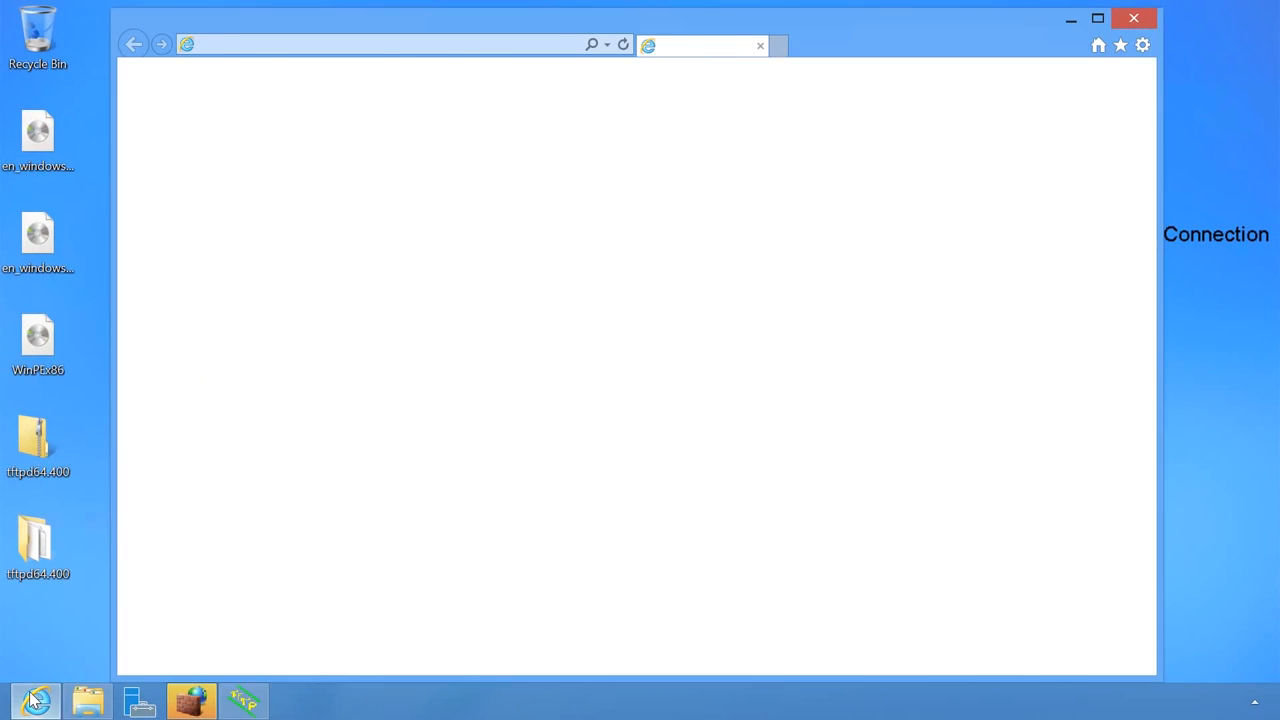
{"action": "type", "text": "PXELinux"}
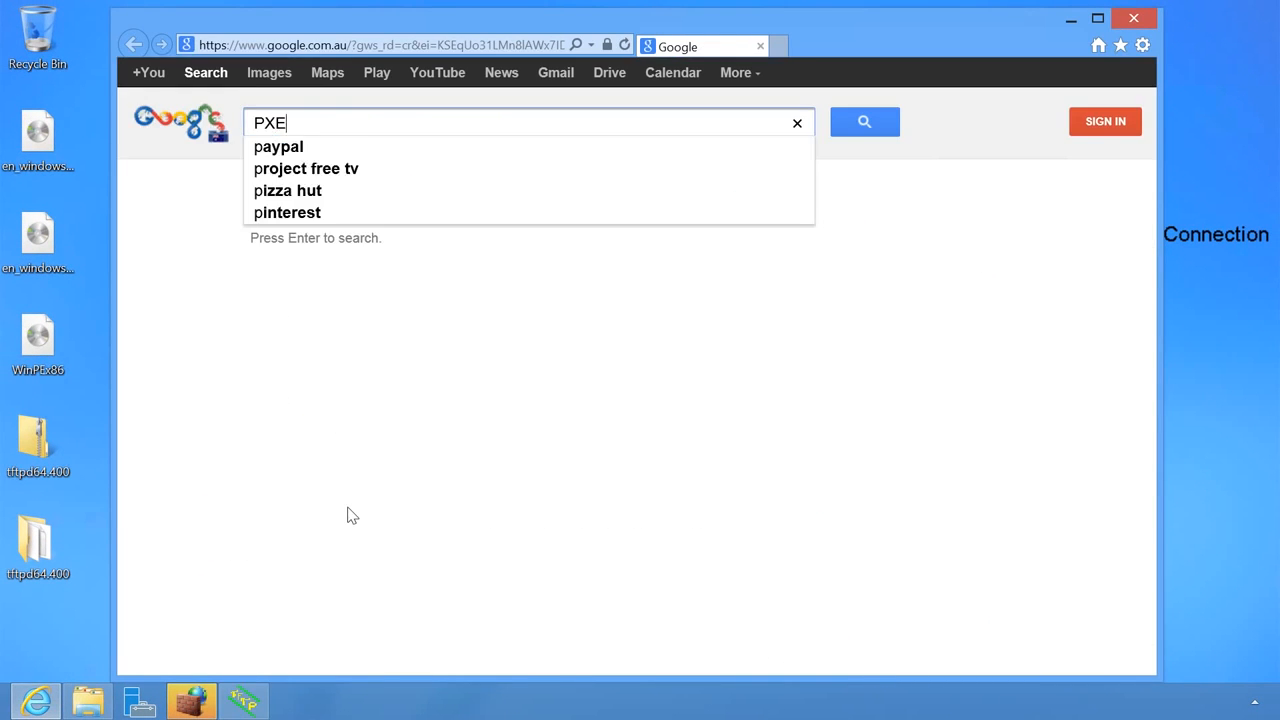
{"action": "key", "text": "Return"}
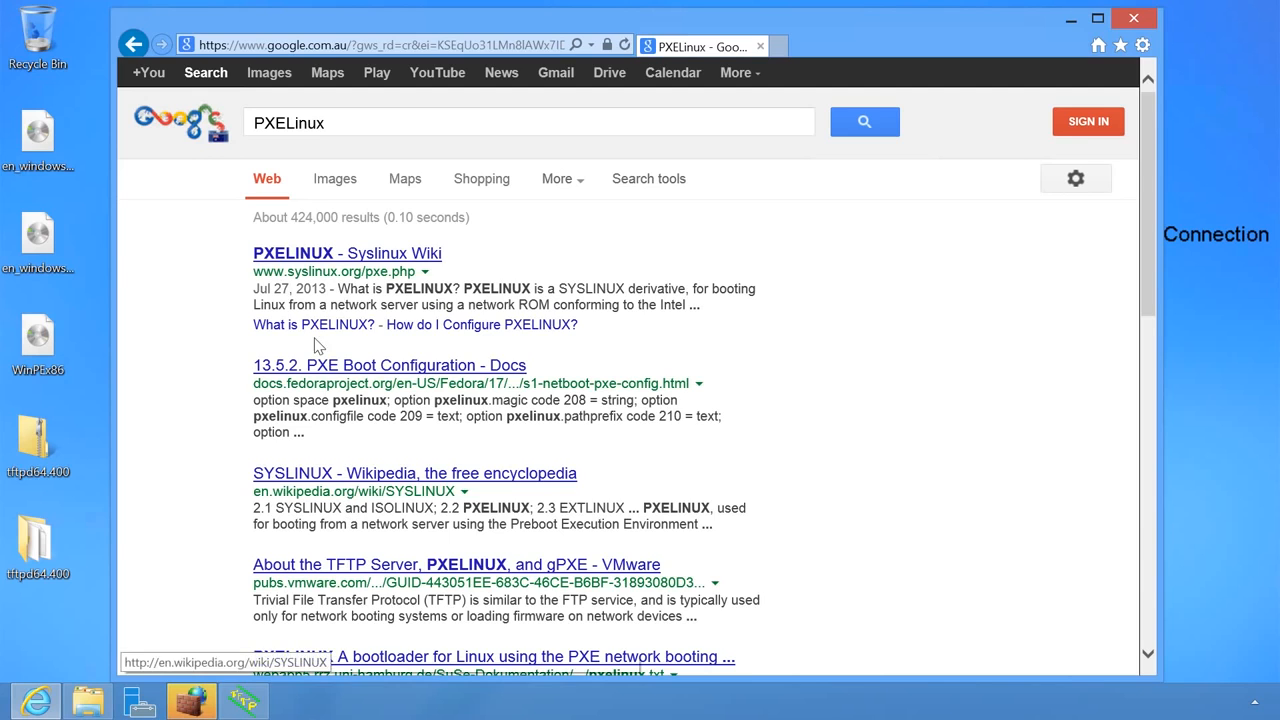
{"action": "left_click", "coordinate": [420, 262]}
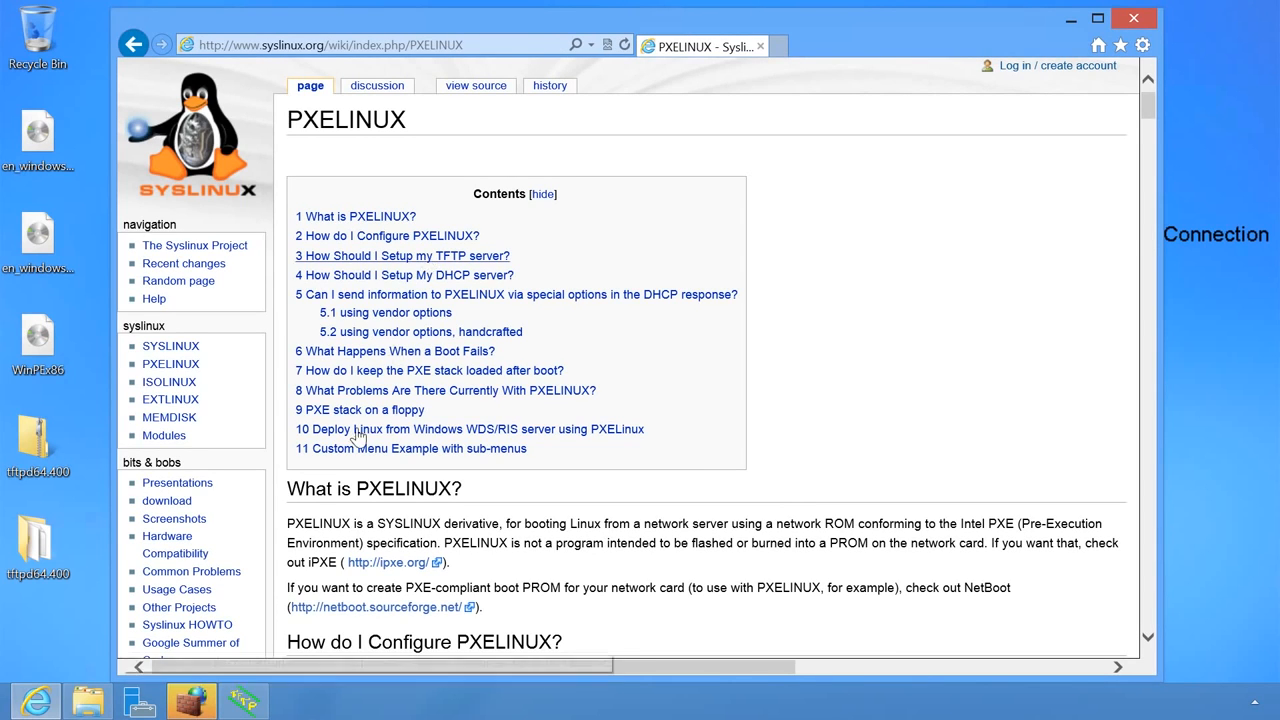
- Allow the TFTP server through the Windows firewall
{"action": "left_click", "coordinate": [195, 703]}
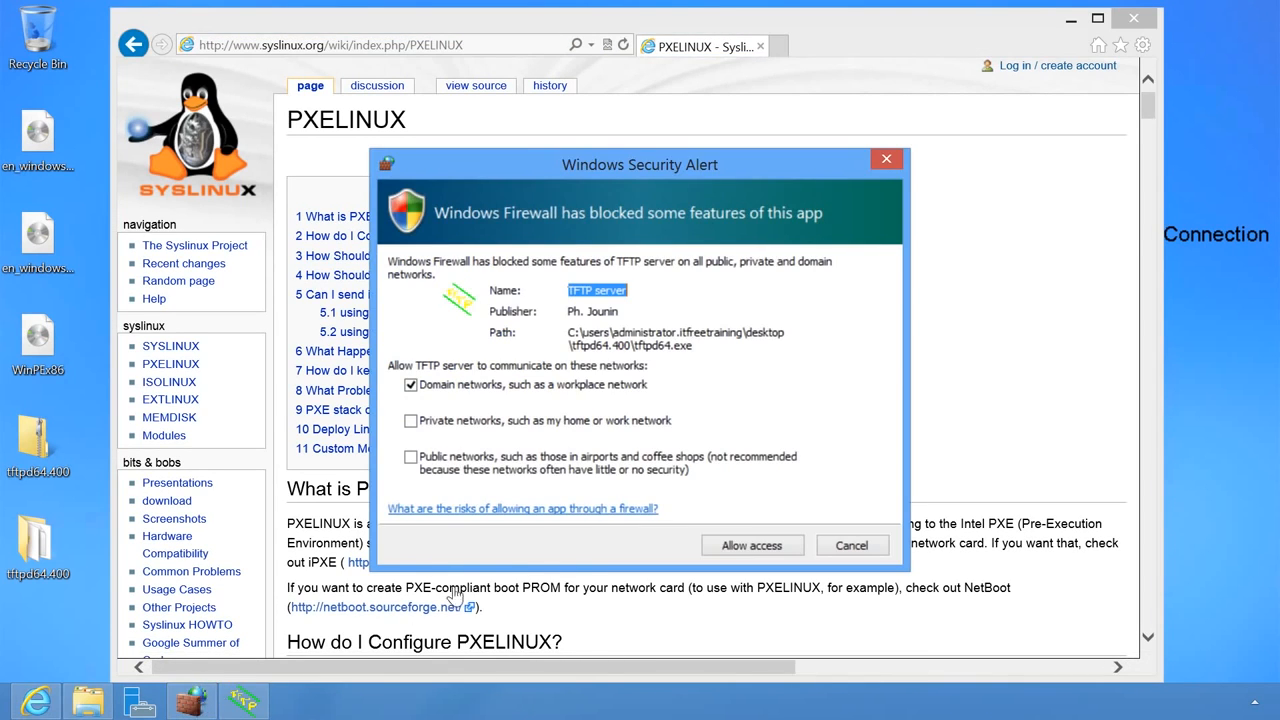
{"action": "left_click", "coordinate": [781, 548]}
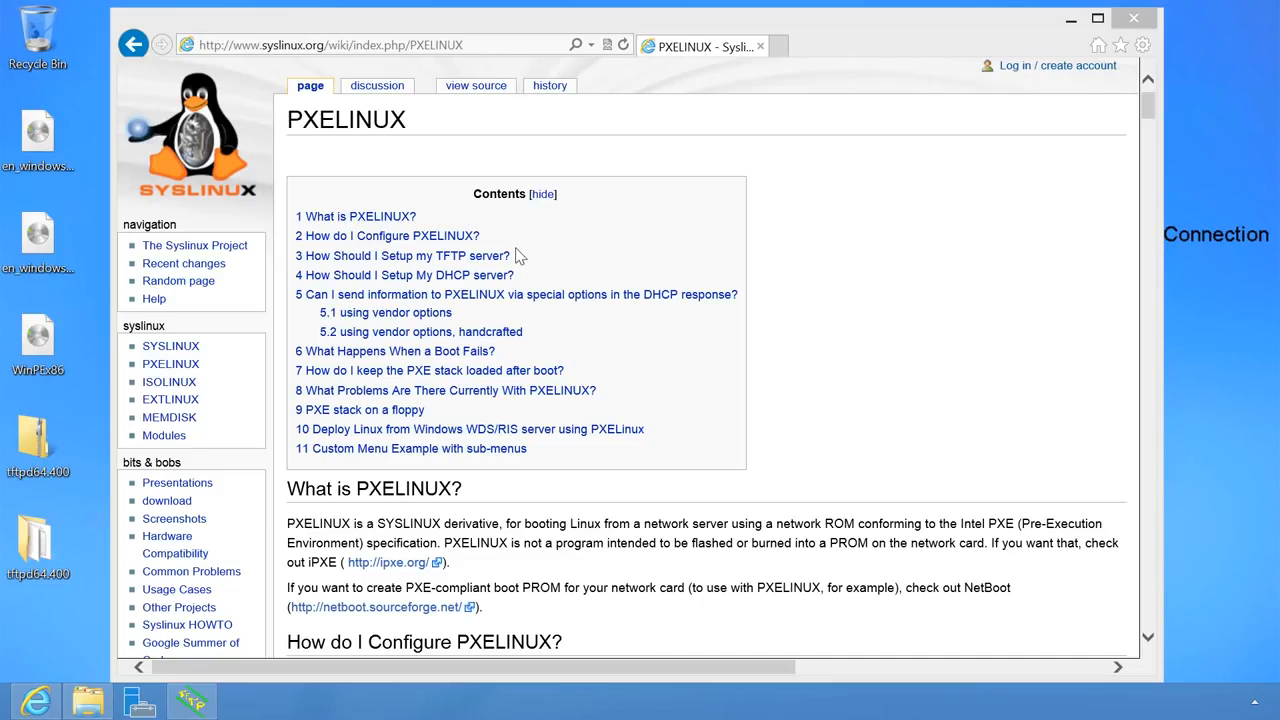
{"action": "left_click", "coordinate": [783, 420]}
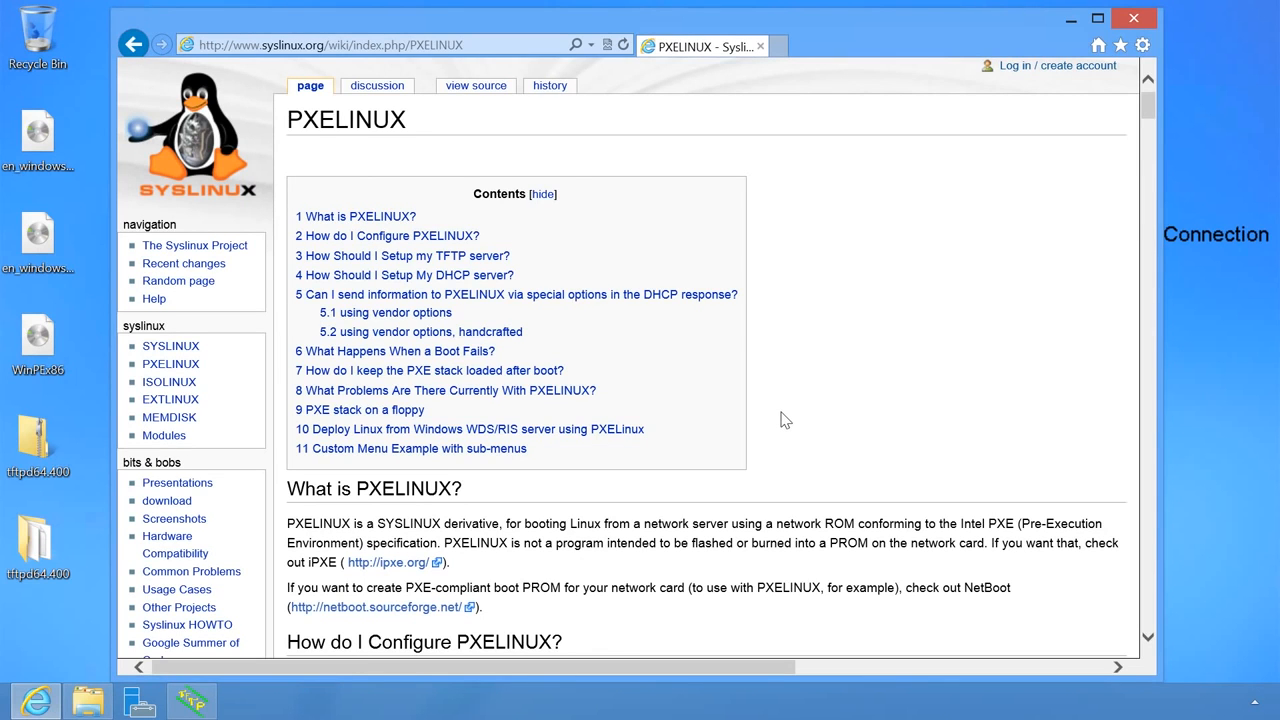
- Save syslinux-6.01.zip from kernel.org to the desktop, then close the browser and tftpd64.400 folder
{"action": "key", "text": "ctrl+f"}
{"action": "type", "text": "Download"}
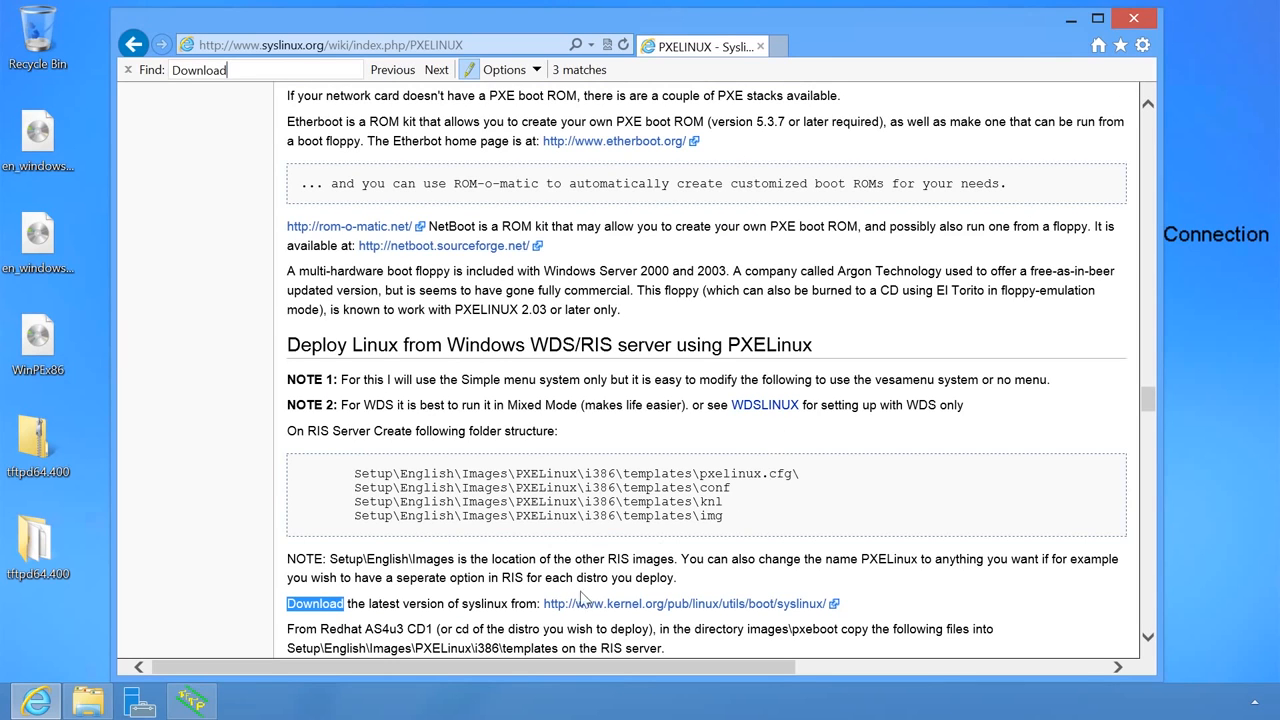
{"action": "left_click", "coordinate": [816, 608]}
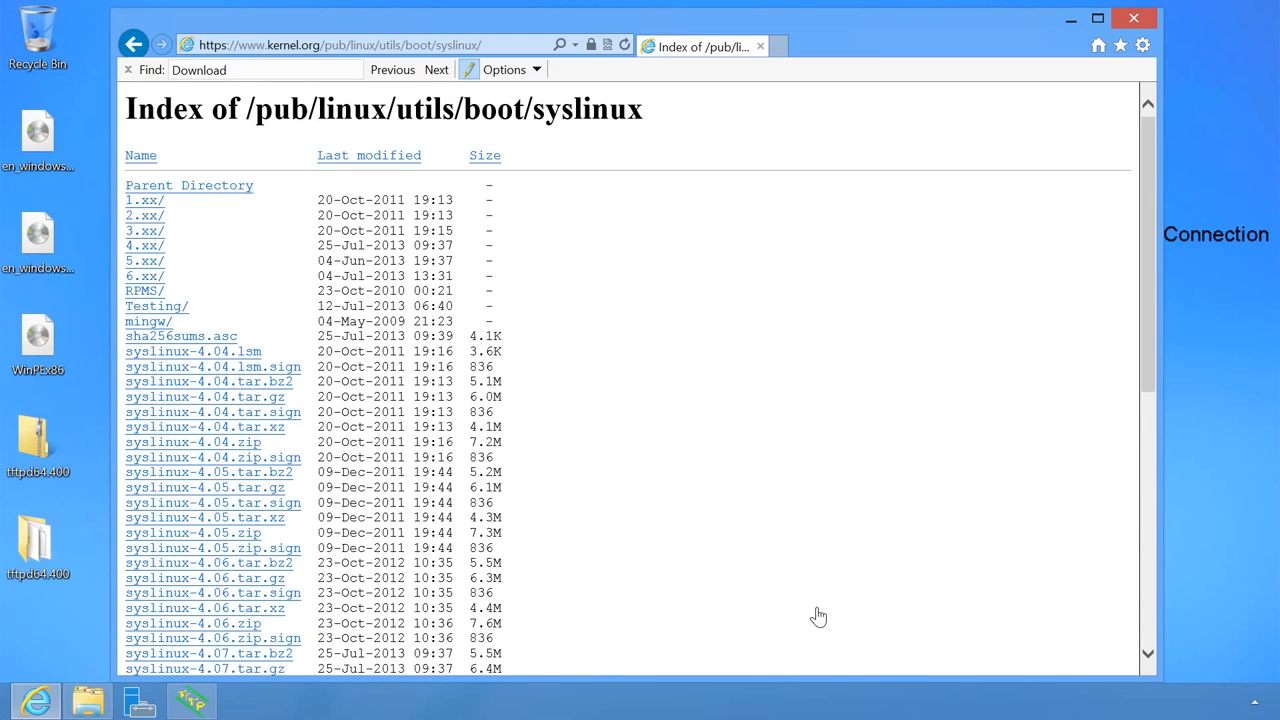
{"action": "scroll", "coordinate": [818, 616], "scroll_direction": "down", "scroll_amount": 5}
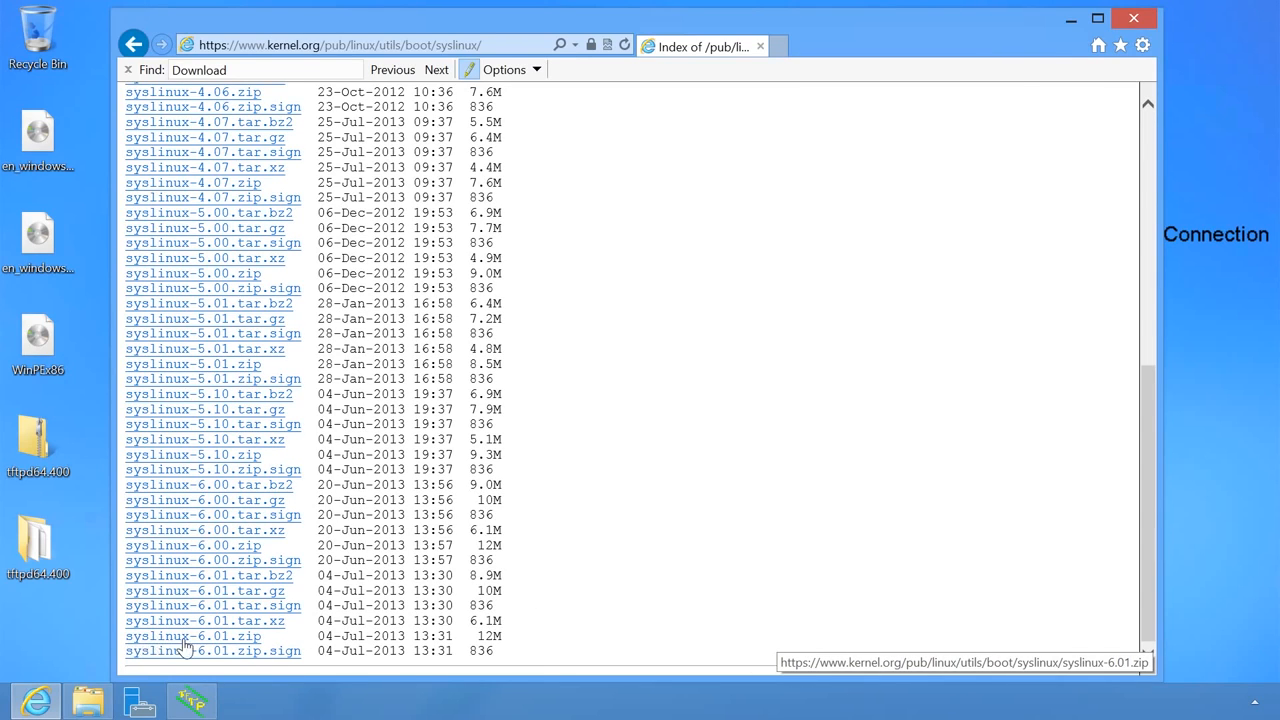
{"action": "left_click", "coordinate": [250, 640]}
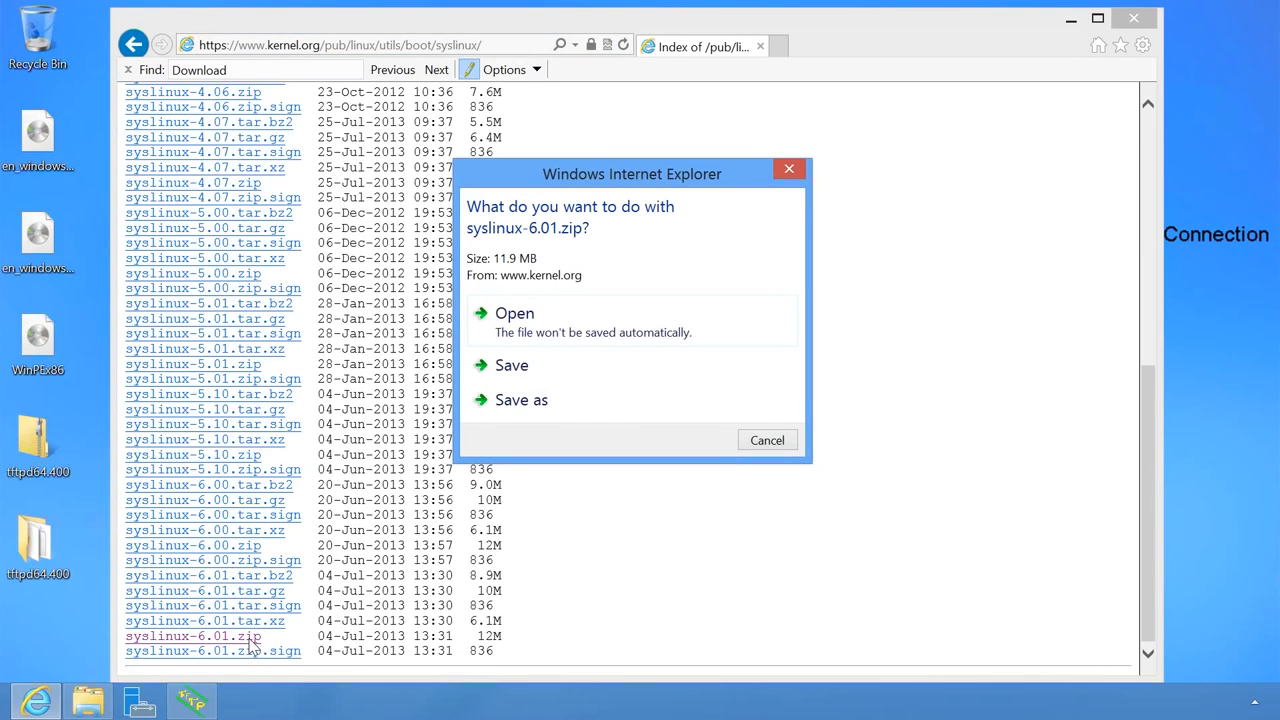
{"action": "left_click", "coordinate": [643, 412]}
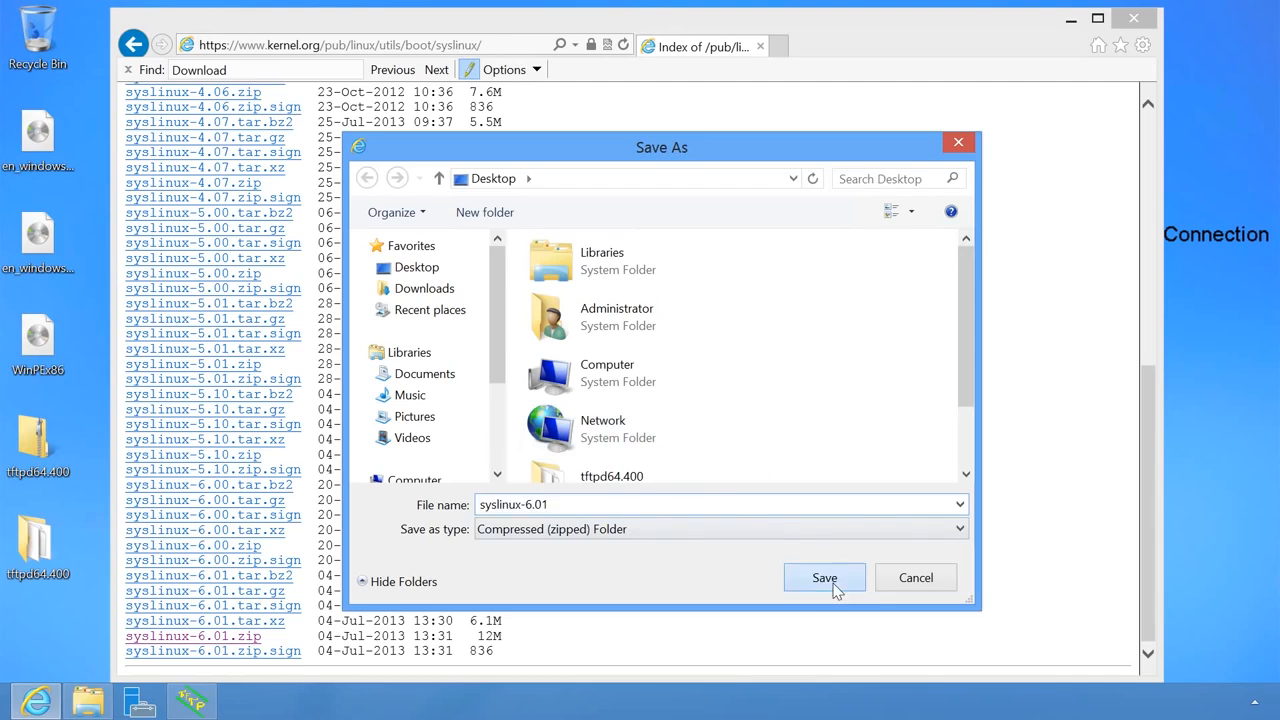
{"action": "left_click", "coordinate": [834, 584]}
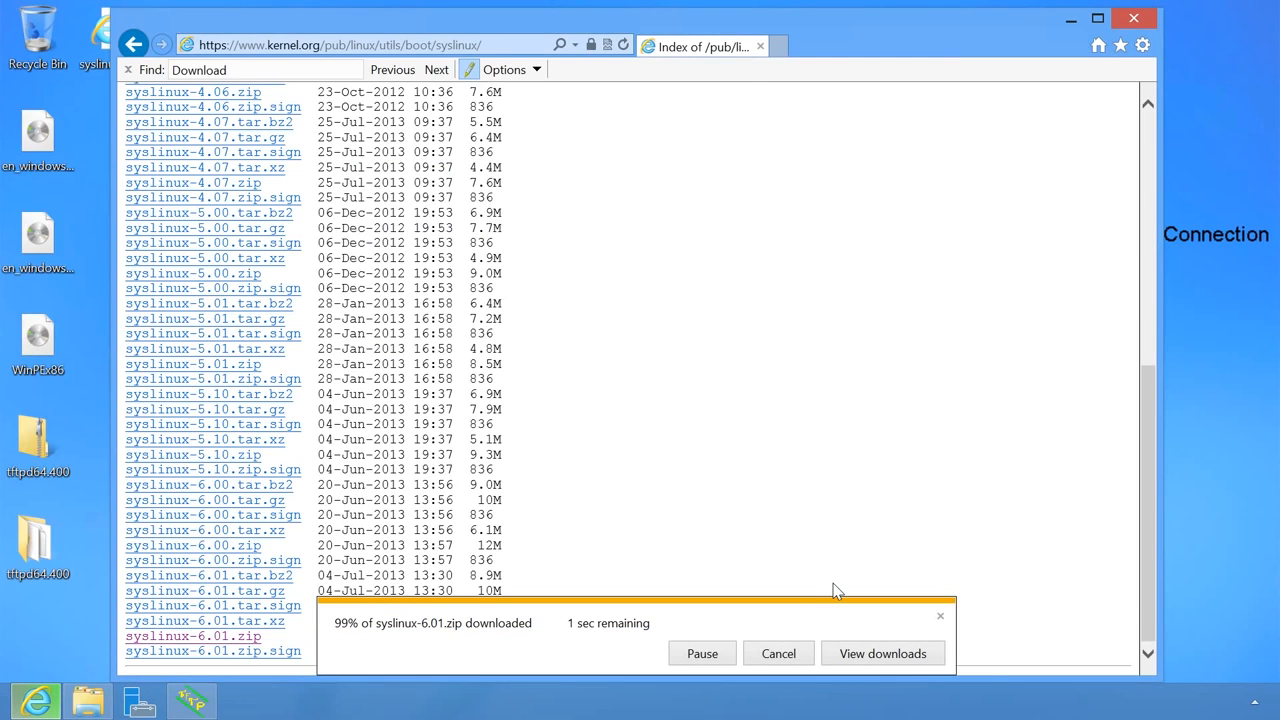
{"action": "left_click", "coordinate": [1139, 18]}
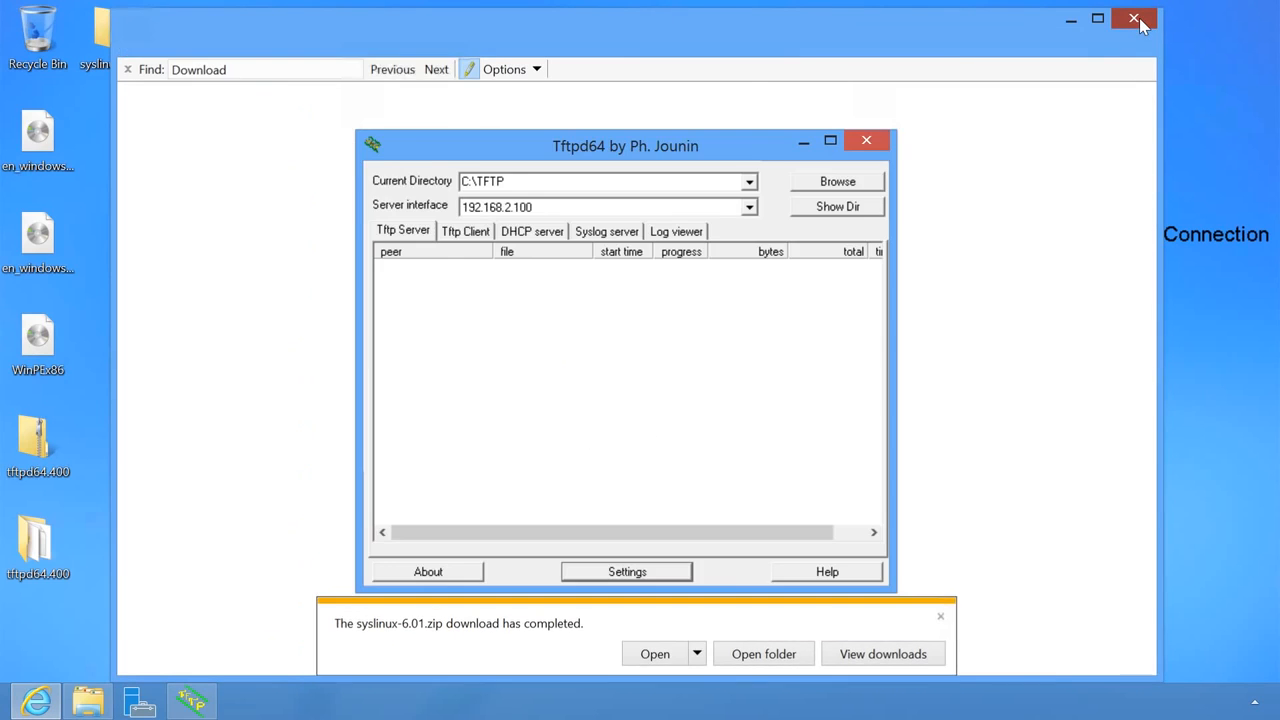
{"action": "left_click", "coordinate": [1038, 88]}
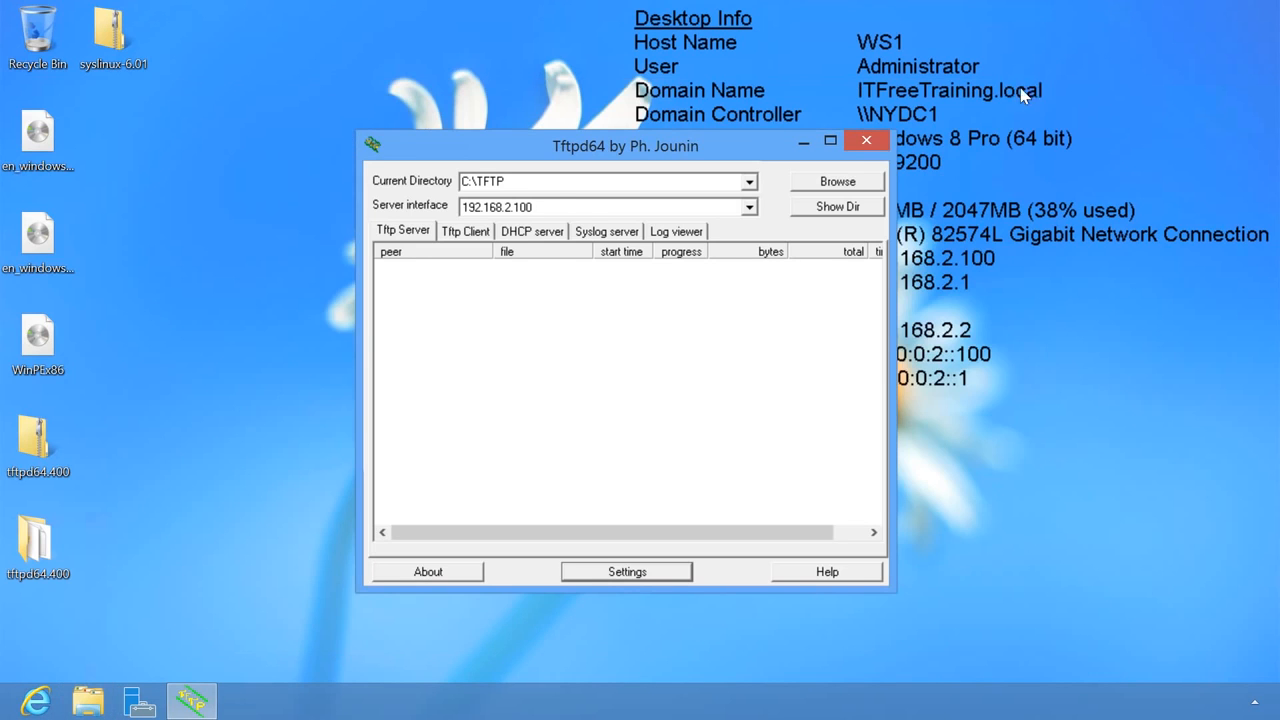
- Extract the syslinux-6.01 zip archive
{"action": "right_click", "coordinate": [104, 20]}
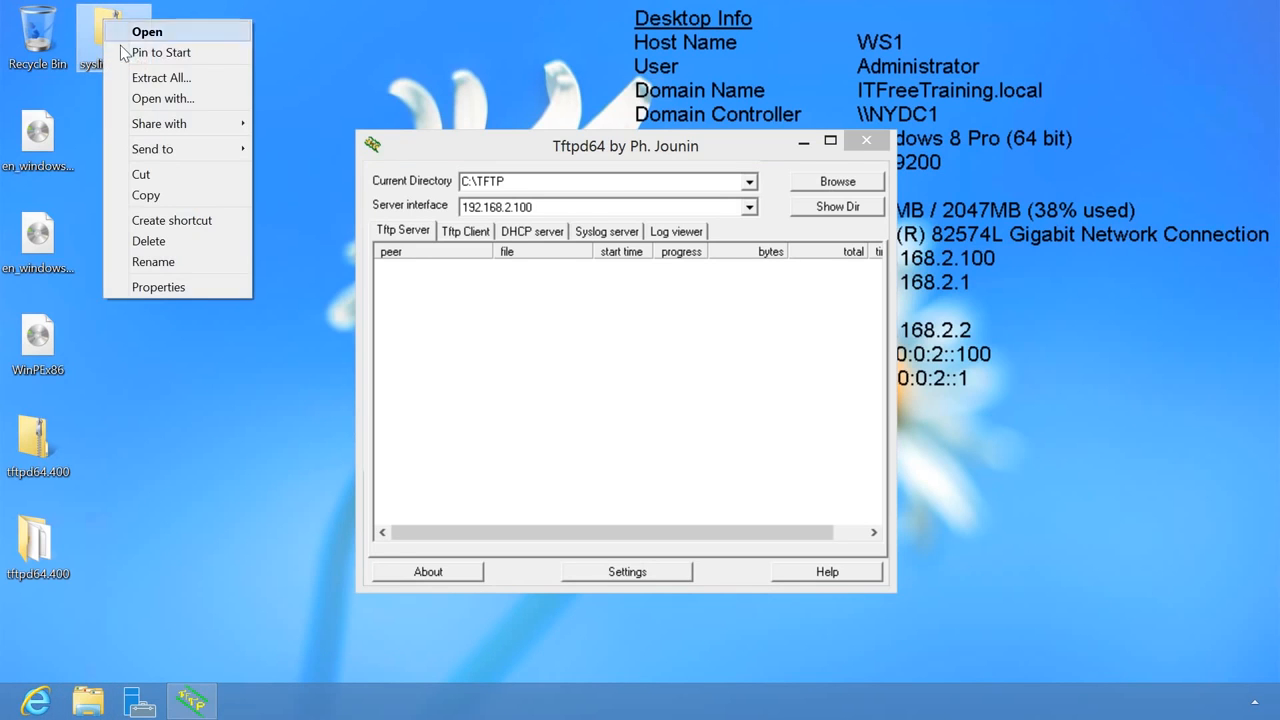
{"action": "left_click", "coordinate": [245, 86]}
{"action": "left_click", "coordinate": [812, 553]}
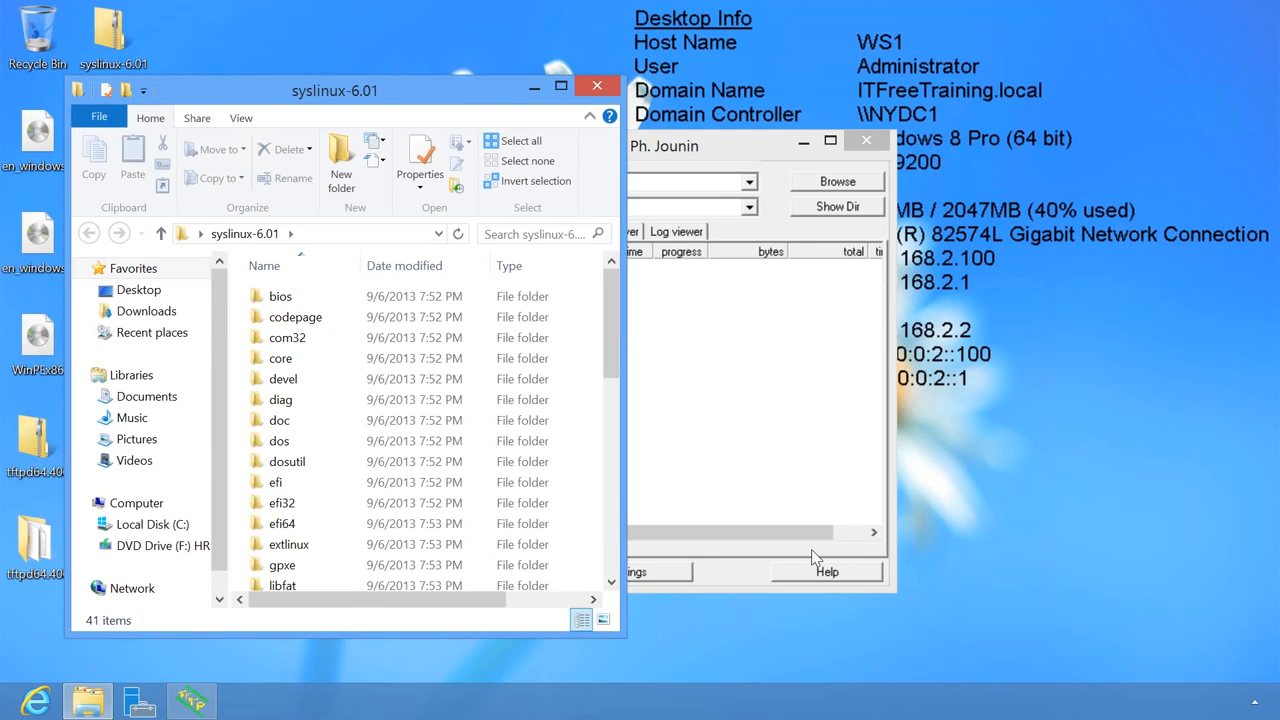
- Open a second File Explorer window on C:\TFTP and open syslinux-6.01's bios folder
{"action": "right_click", "coordinate": [95, 695]}
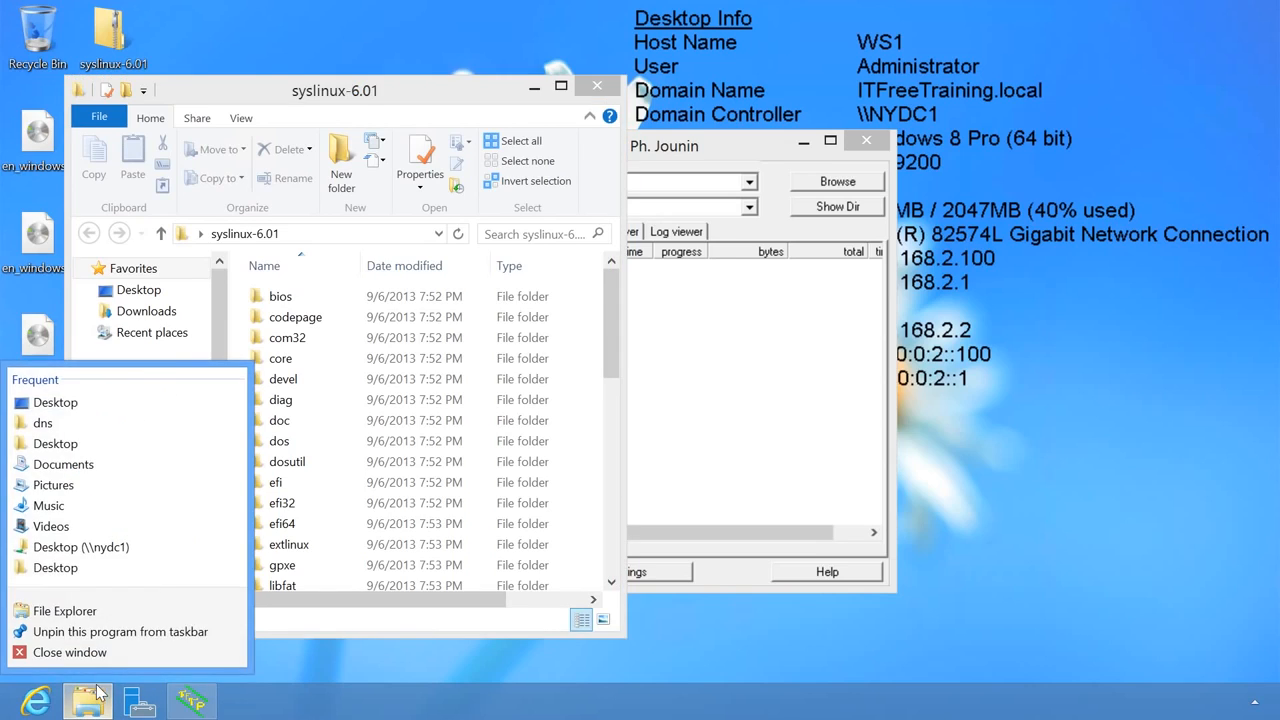
{"action": "left_click", "coordinate": [150, 611]}
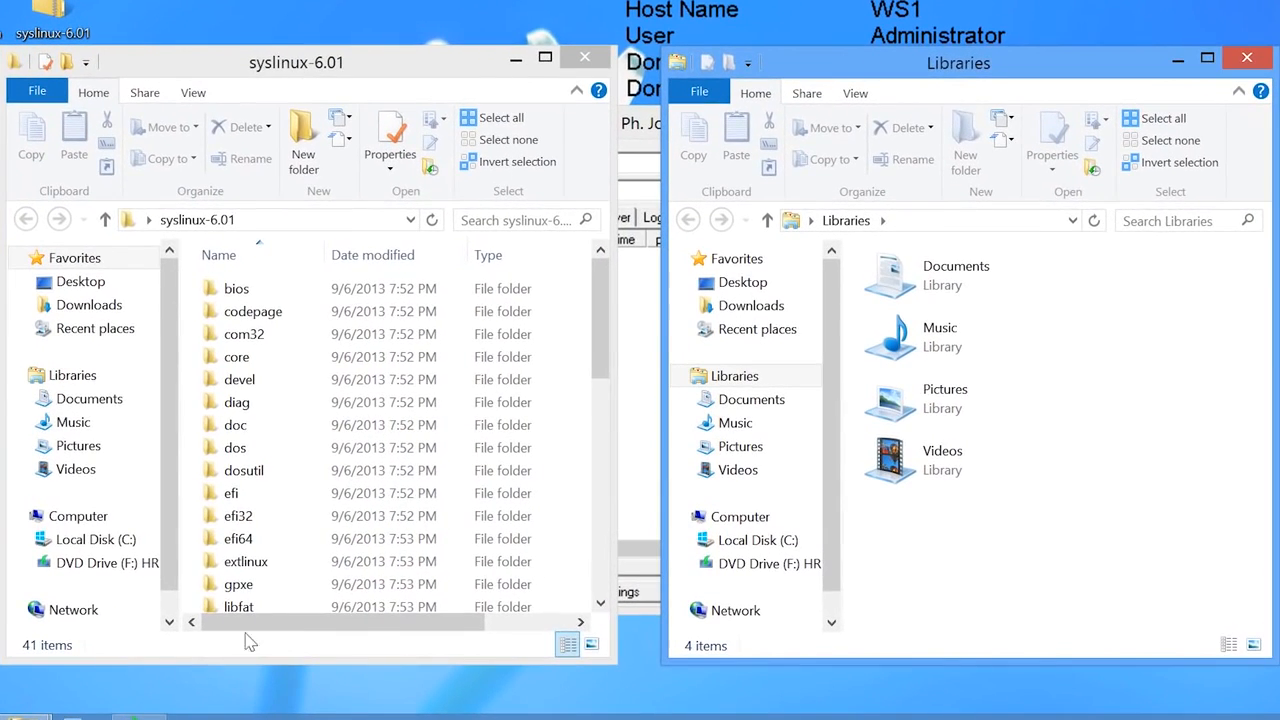
{"action": "left_click", "coordinate": [736, 545]}
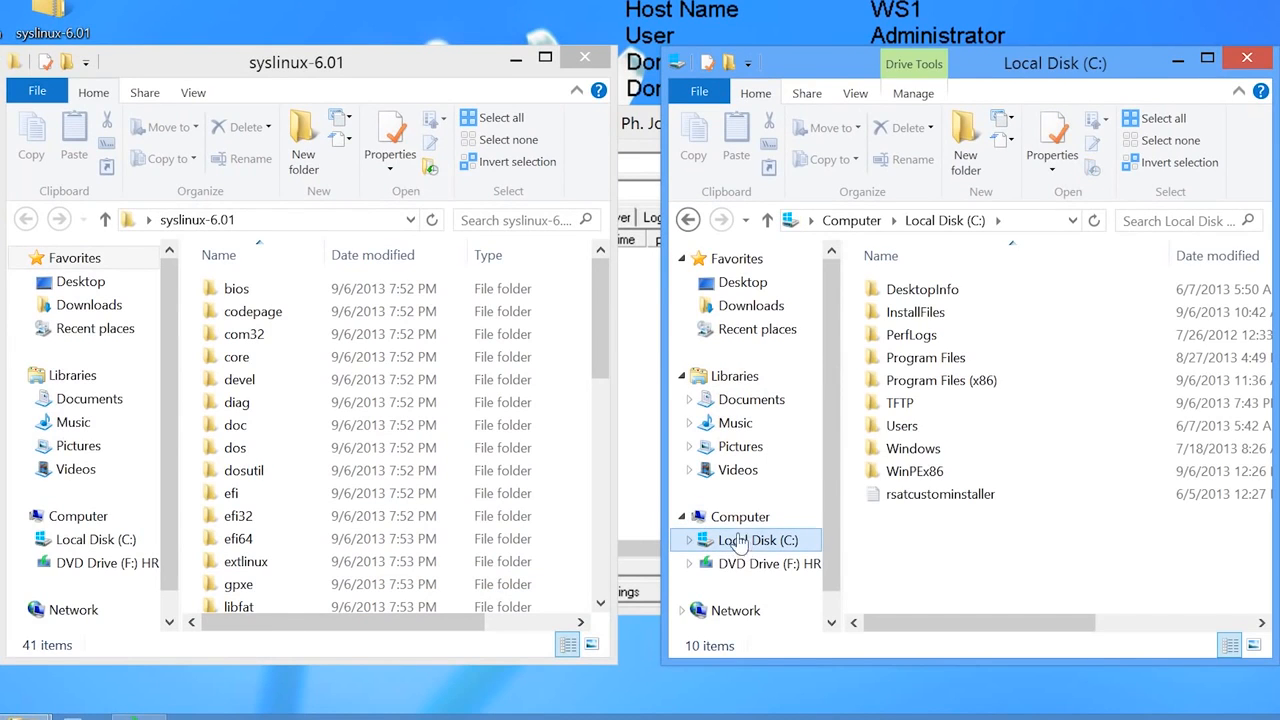
{"action": "left_click", "coordinate": [899, 405]}
{"action": "double_click", "coordinate": [900, 404]}
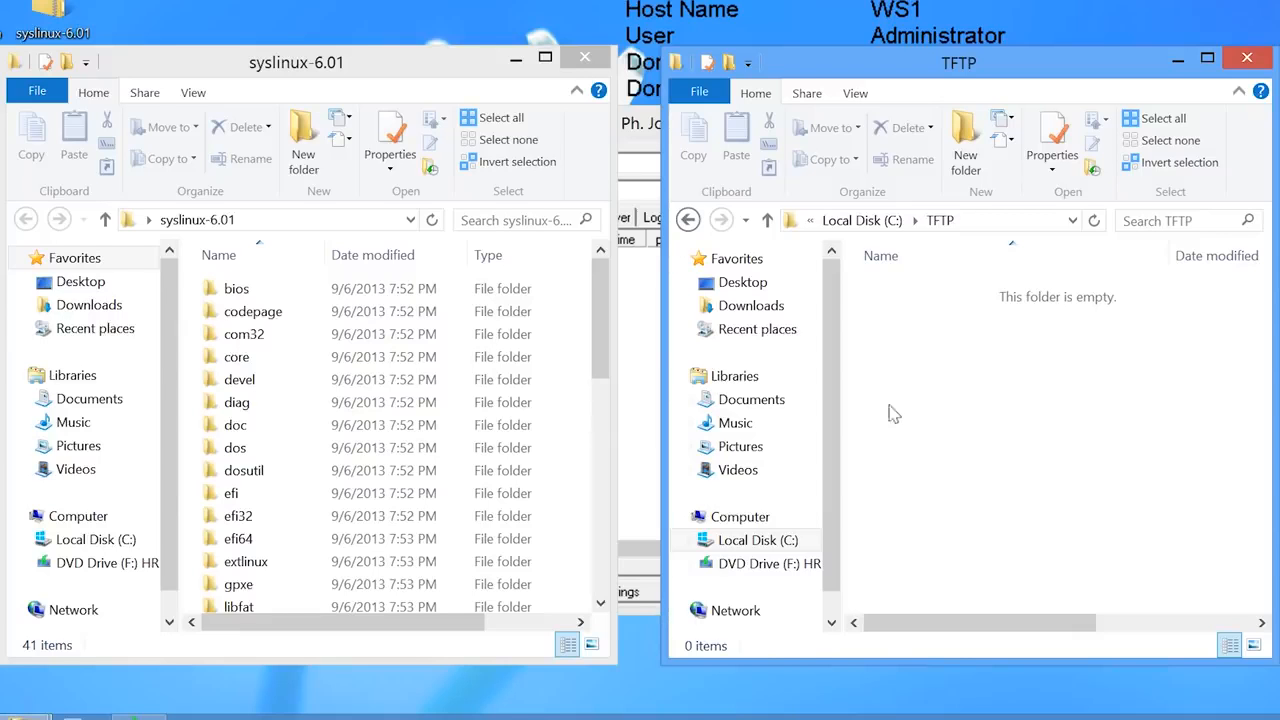
{"action": "double_click", "coordinate": [262, 288]}
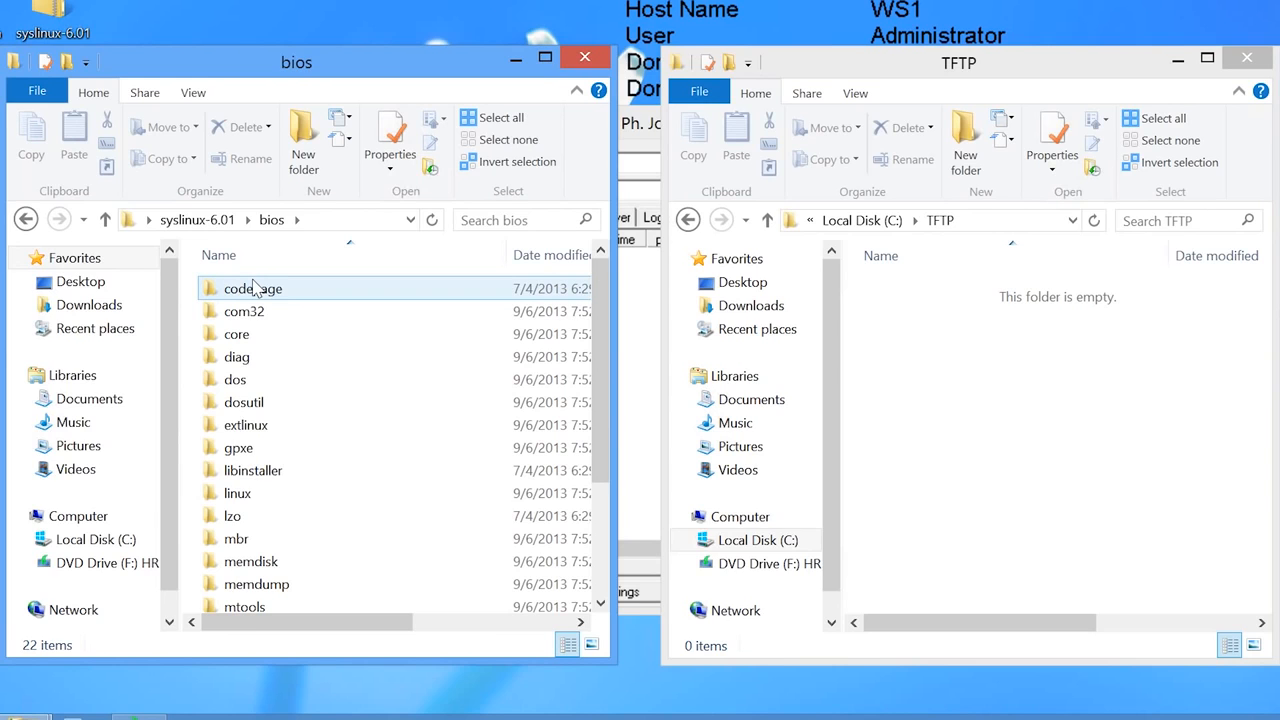
- Copy pxelinux.0 from bios\core into C:\TFTP, then return to the bios folder
{"action": "double_click", "coordinate": [236, 334]}
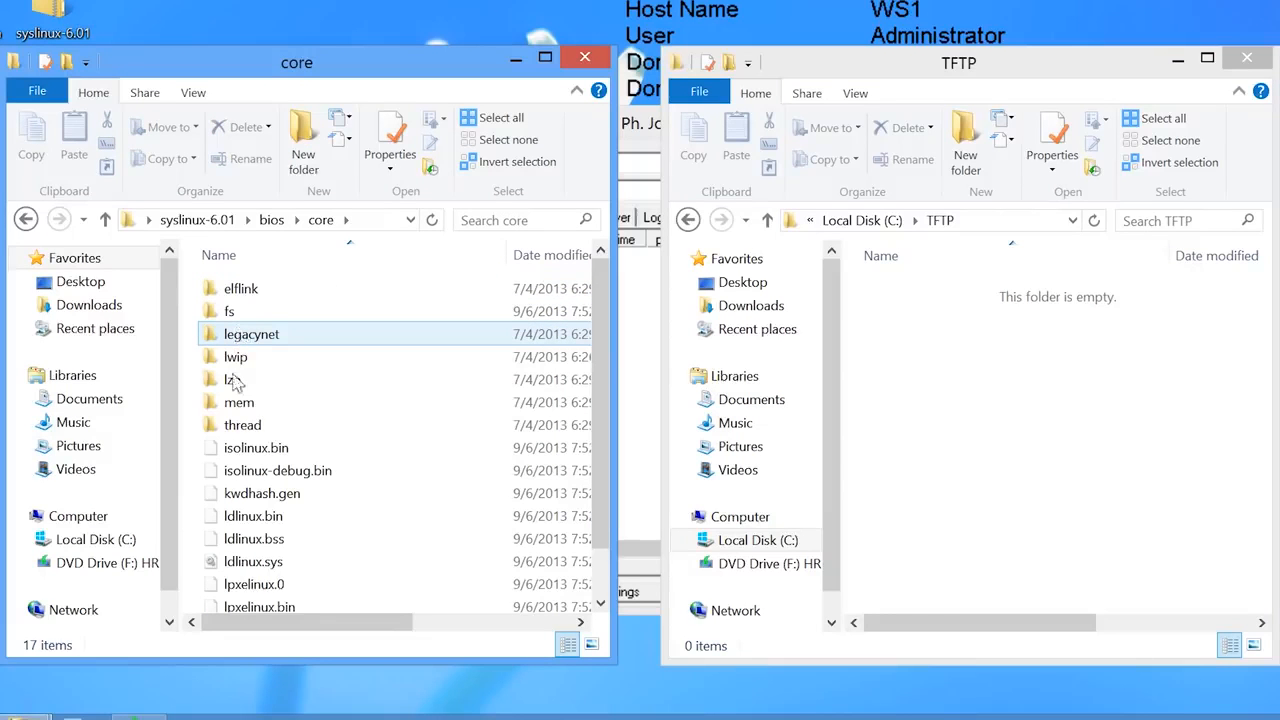
{"action": "scroll", "coordinate": [233, 415], "scroll_direction": "down", "scroll_amount": 1}
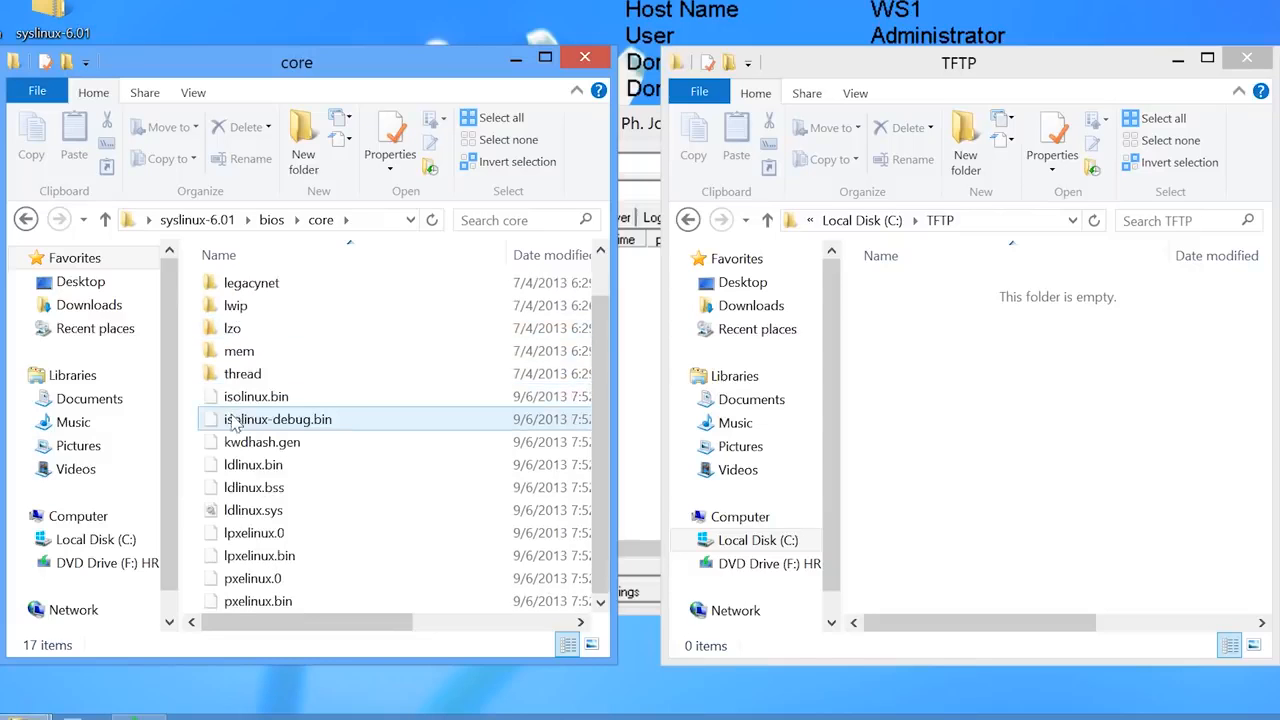
{"action": "left_click", "coordinate": [233, 580]}
{"action": "right_click", "coordinate": [233, 580]}
{"action": "left_click", "coordinate": [311, 461]}
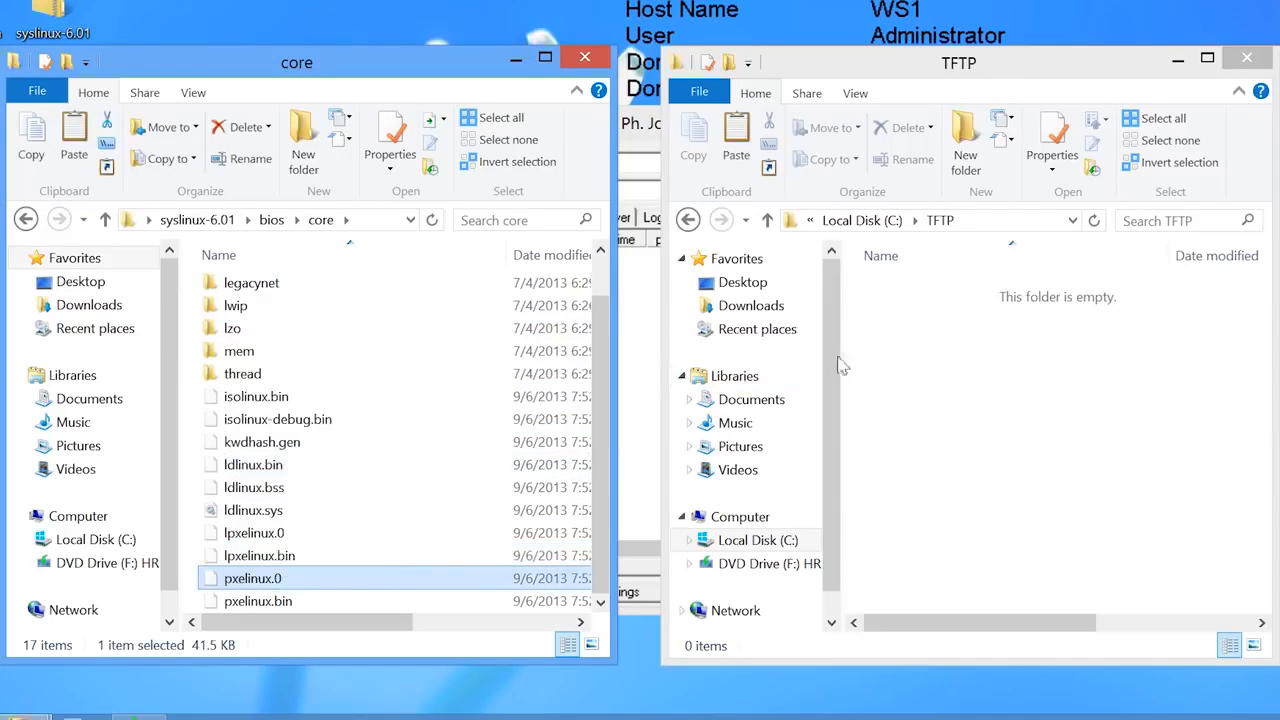
{"action": "right_click", "coordinate": [903, 353]}
{"action": "left_click", "coordinate": [950, 485]}
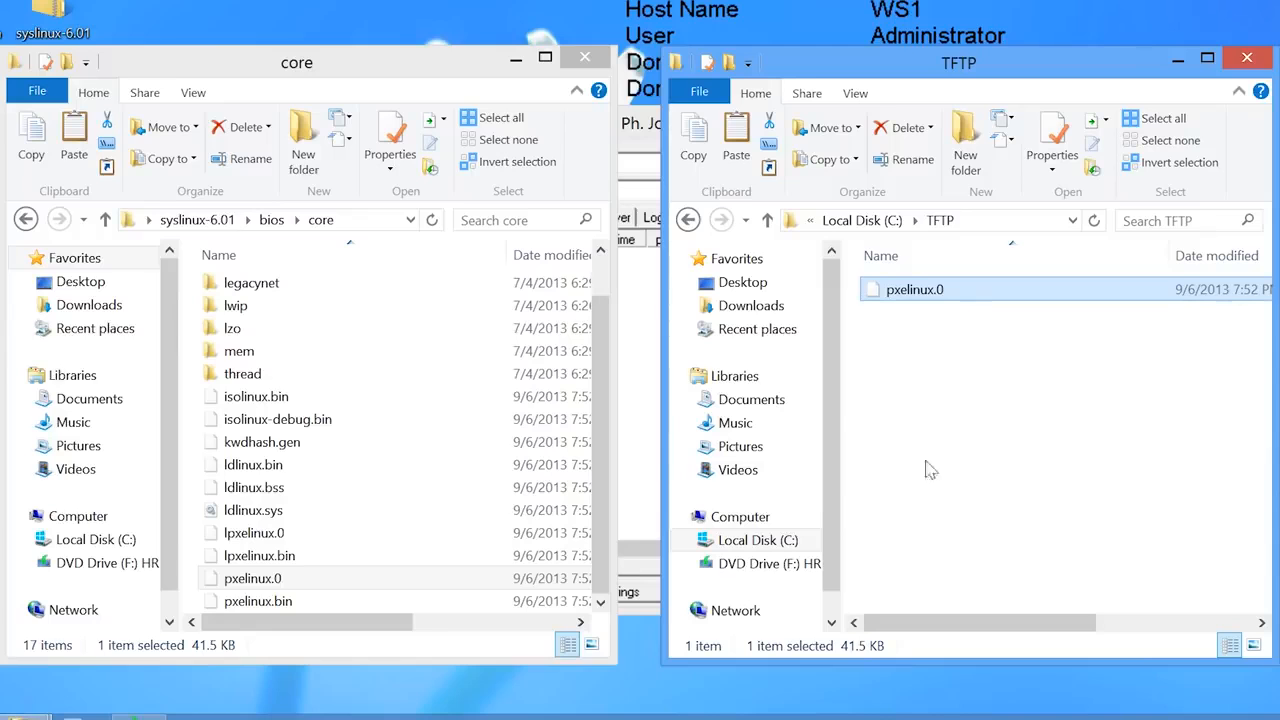
{"action": "left_click", "coordinate": [270, 220]}
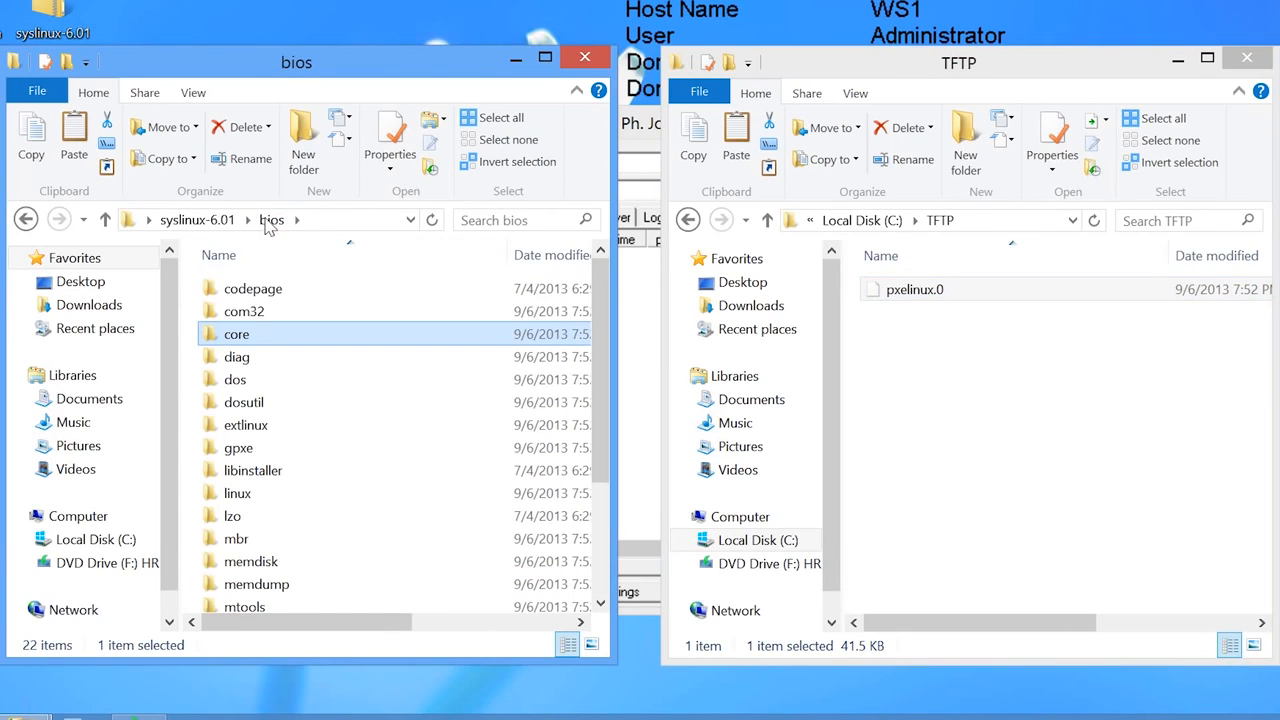
- Copy ldlinux.c32 from bios\com32\elflink\ldlinux into the C:\TFTP folder
{"action": "double_click", "coordinate": [250, 312]}
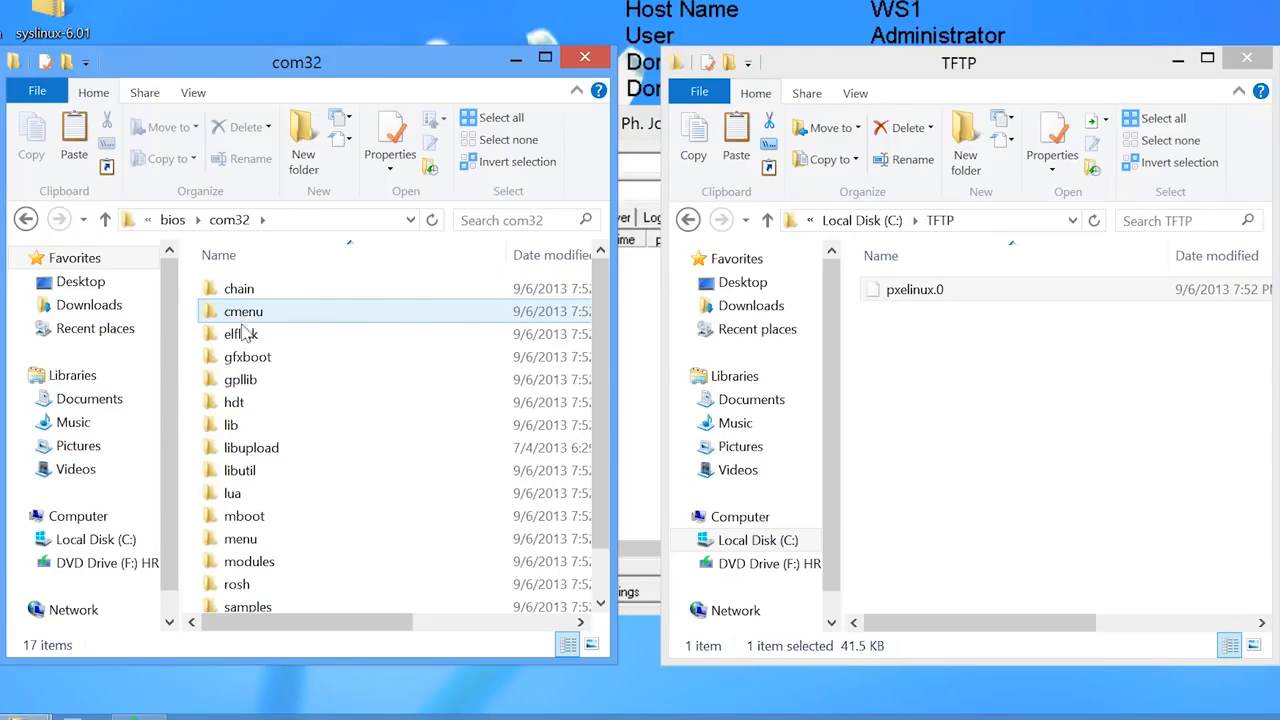
{"action": "double_click", "coordinate": [240, 334]}
{"action": "double_click", "coordinate": [243, 289]}
{"action": "right_click", "coordinate": [238, 291]}
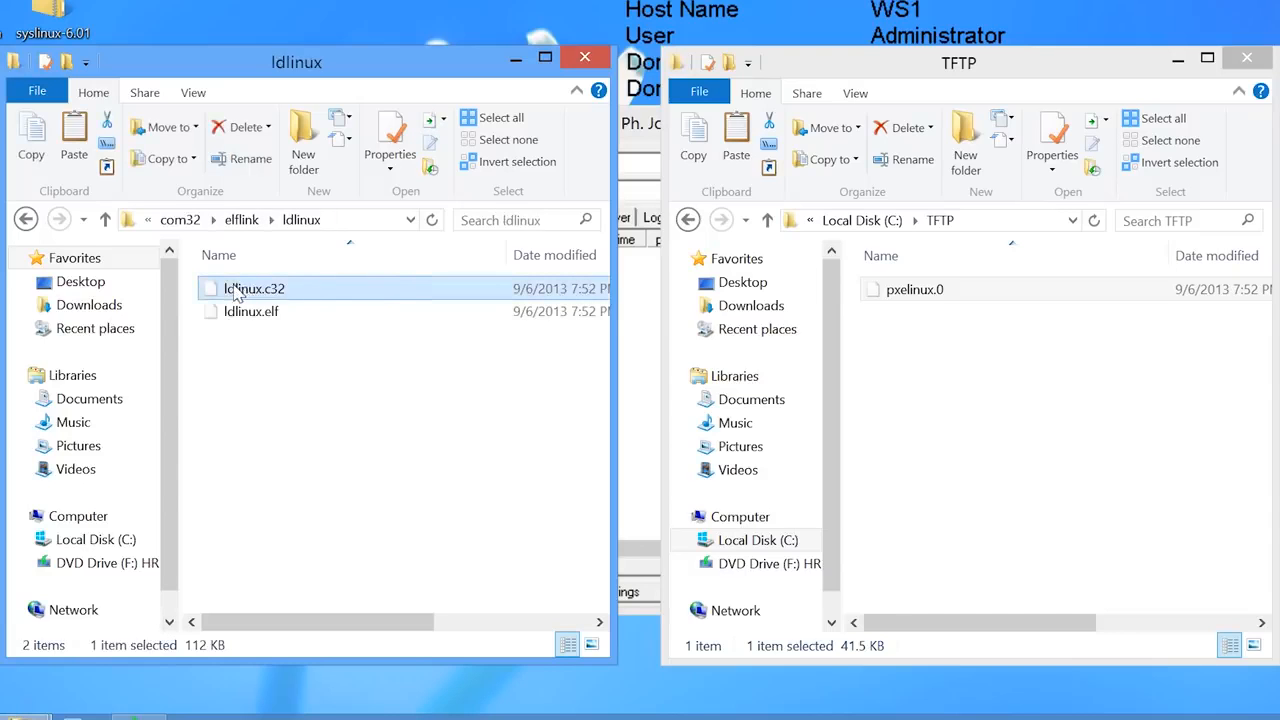
{"action": "left_click", "coordinate": [284, 405]}
{"action": "right_click", "coordinate": [888, 340]}
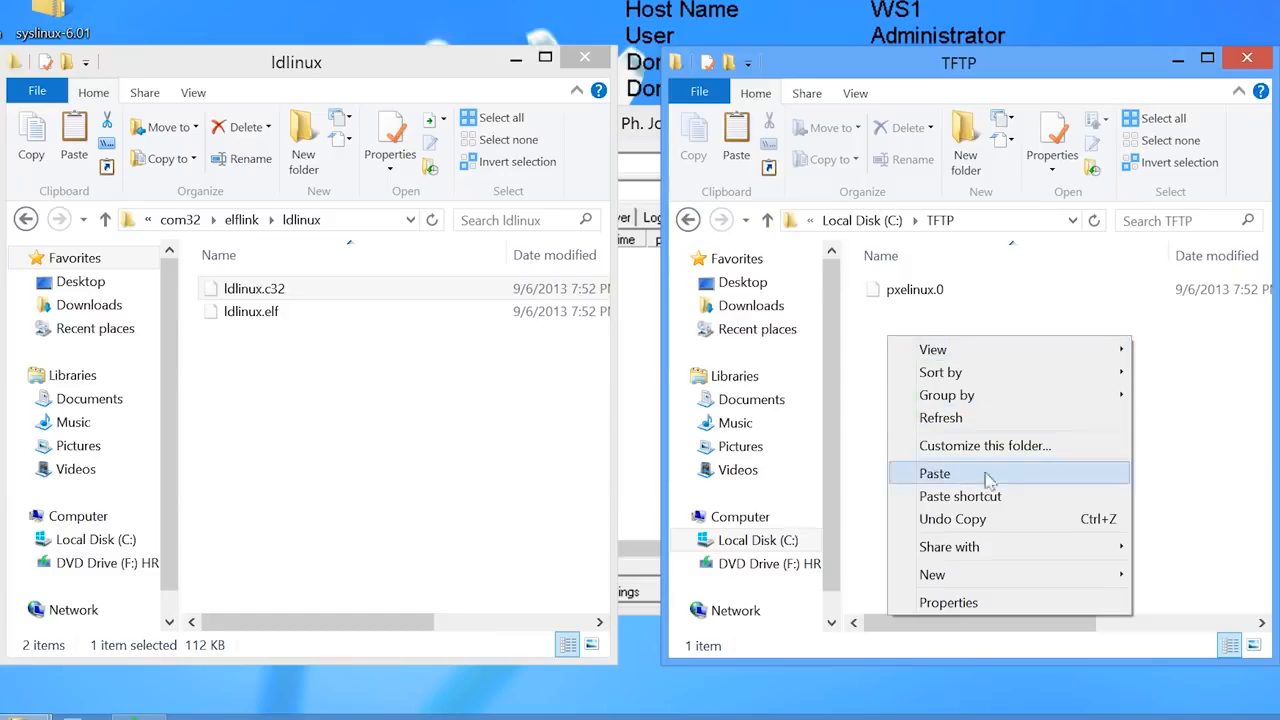
{"action": "left_click", "coordinate": [1018, 477]}
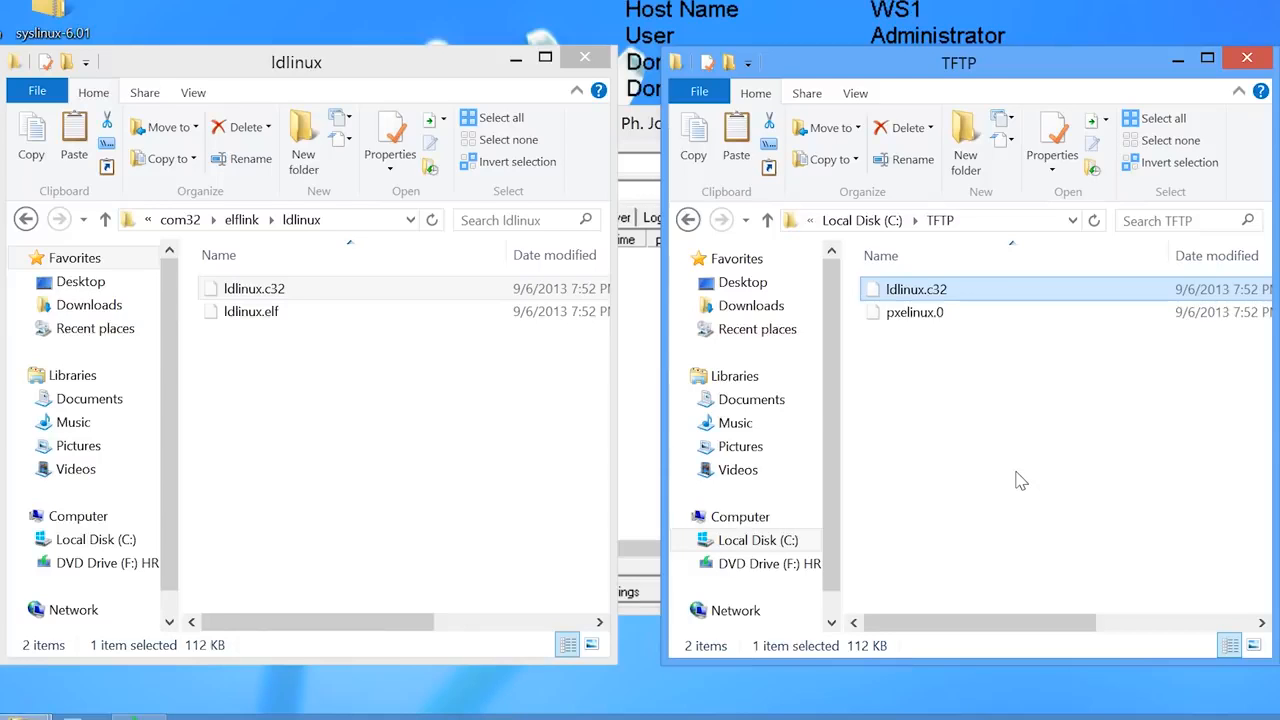
- Copy libutil.c32 from bios\com32\libutil into the C:\TFTP folder
{"action": "left_click", "coordinate": [250, 219]}
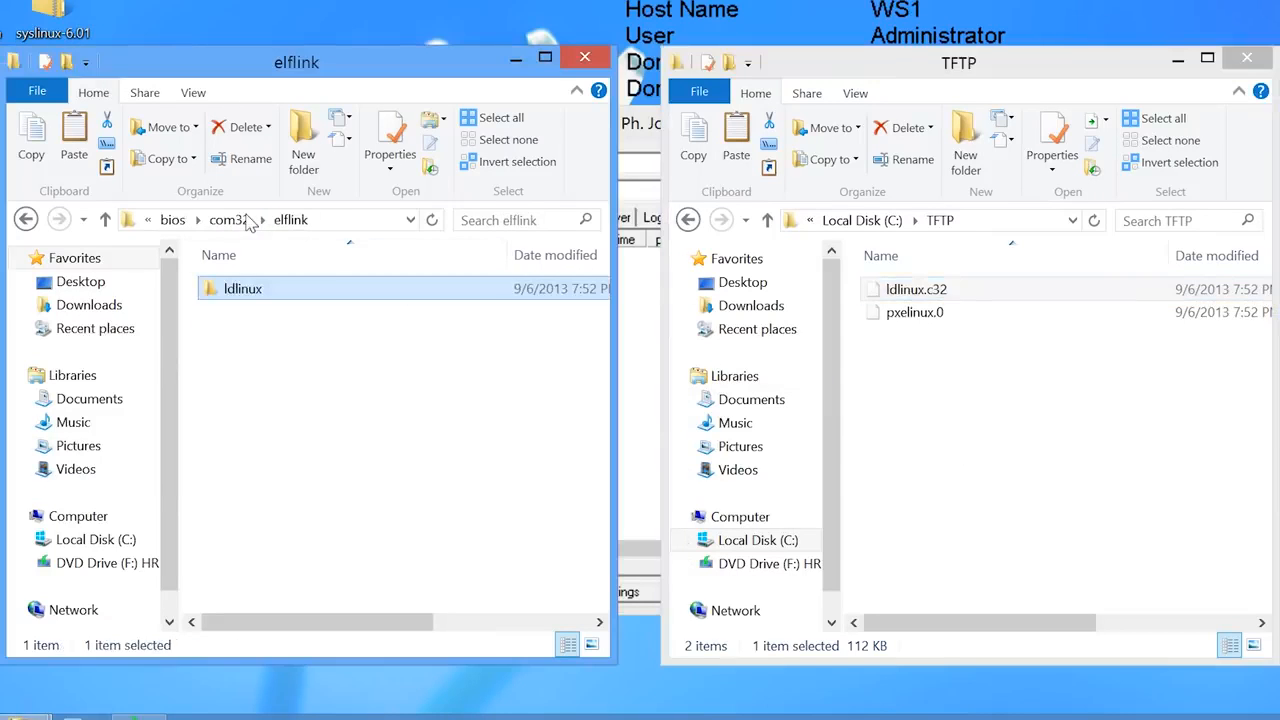
{"action": "left_click", "coordinate": [249, 220]}
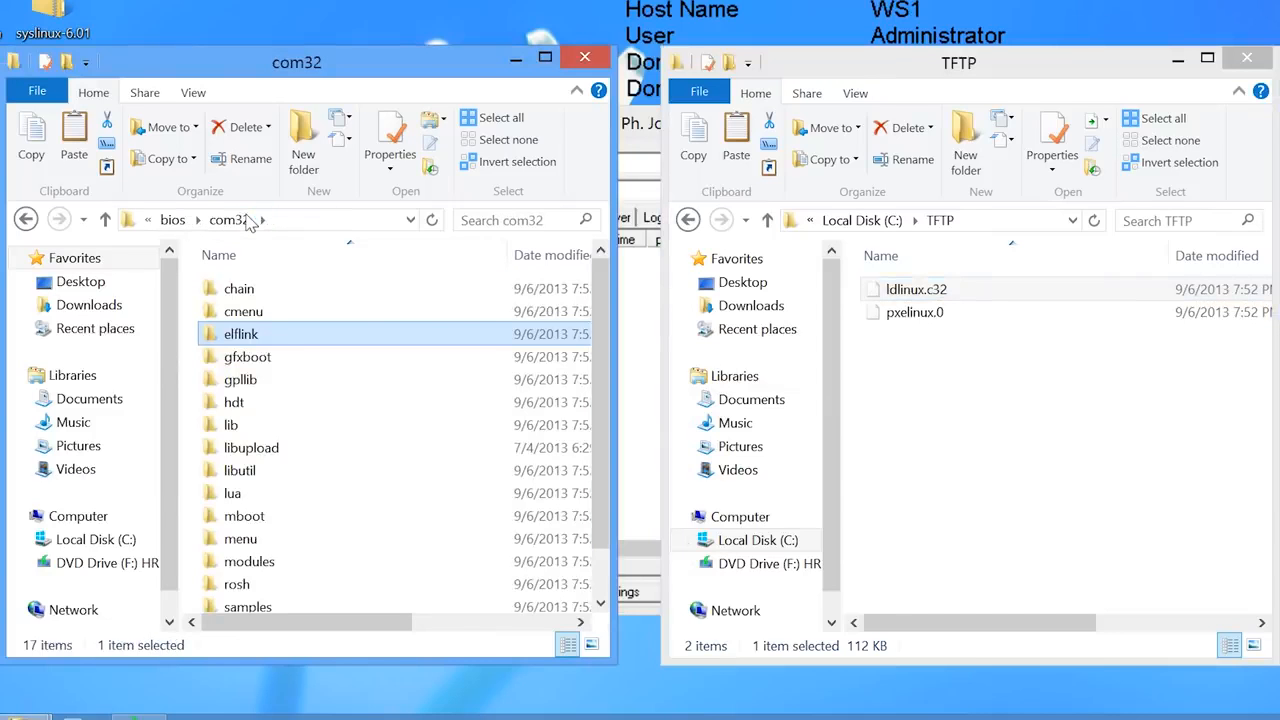
{"action": "left_click", "coordinate": [227, 476]}
{"action": "double_click", "coordinate": [228, 481]}
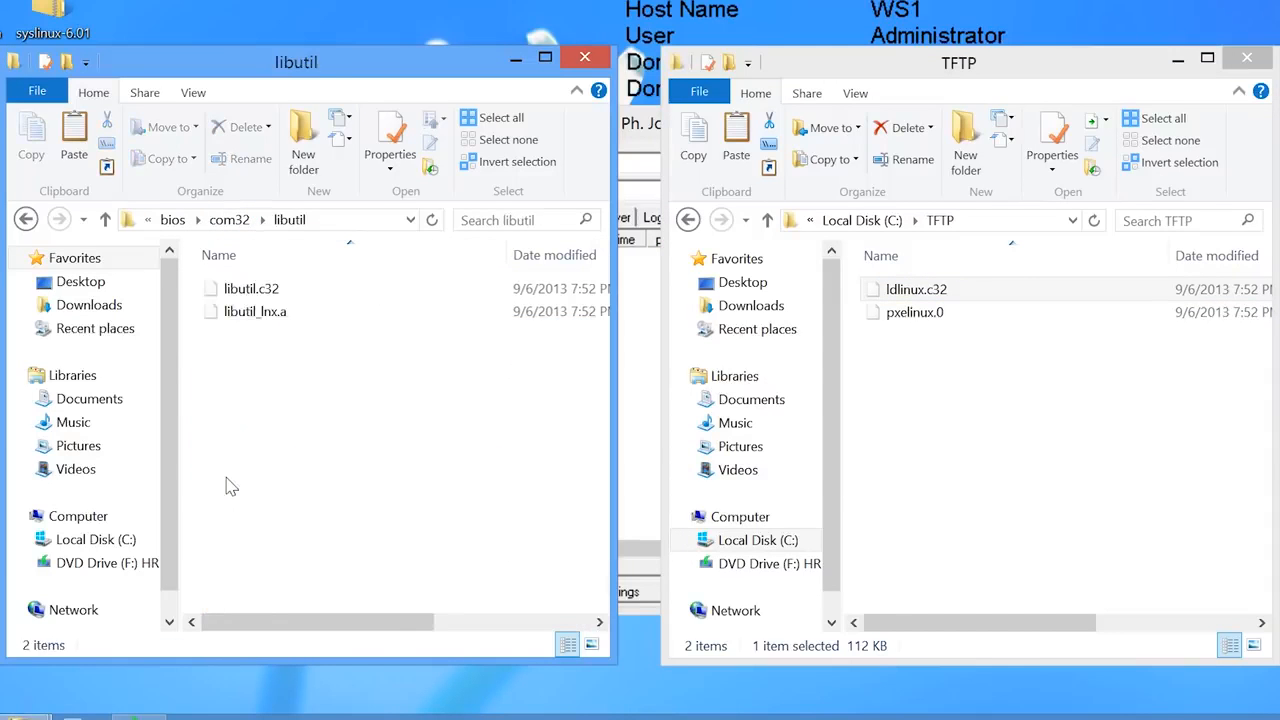
{"action": "left_click", "coordinate": [230, 292]}
{"action": "right_click", "coordinate": [230, 292]}
{"action": "left_click", "coordinate": [275, 414]}
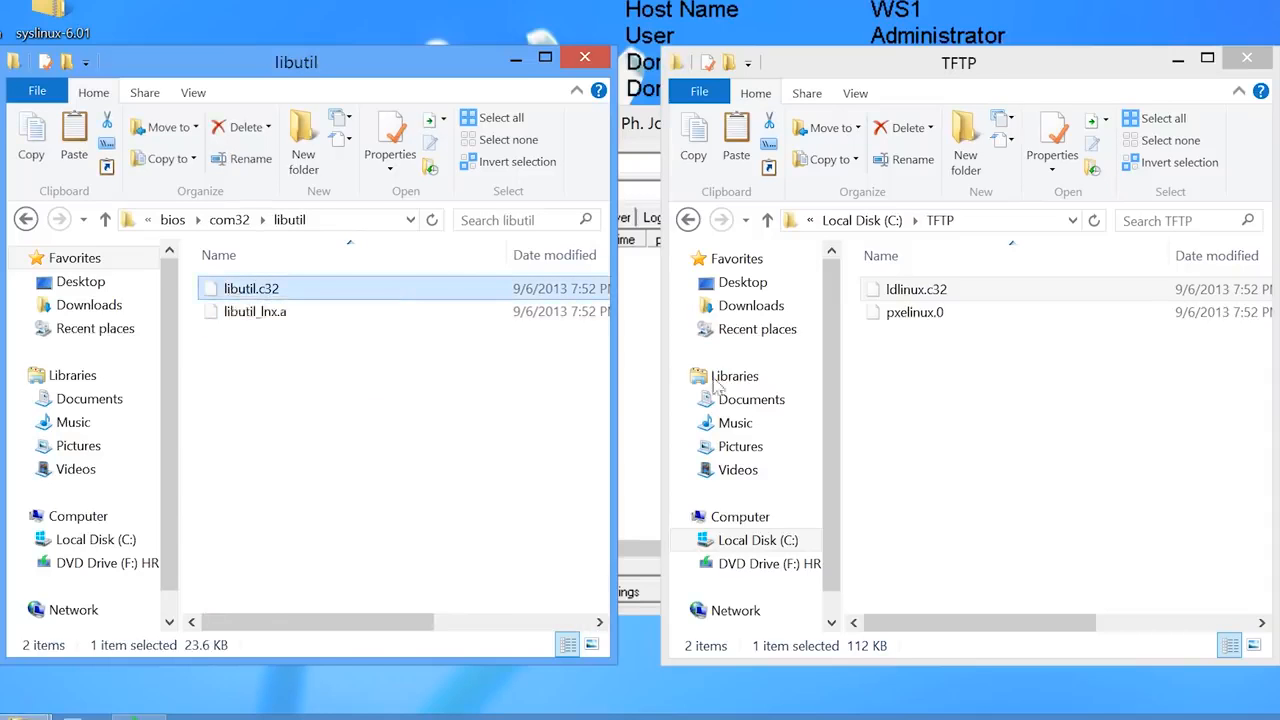
{"action": "right_click", "coordinate": [882, 365]}
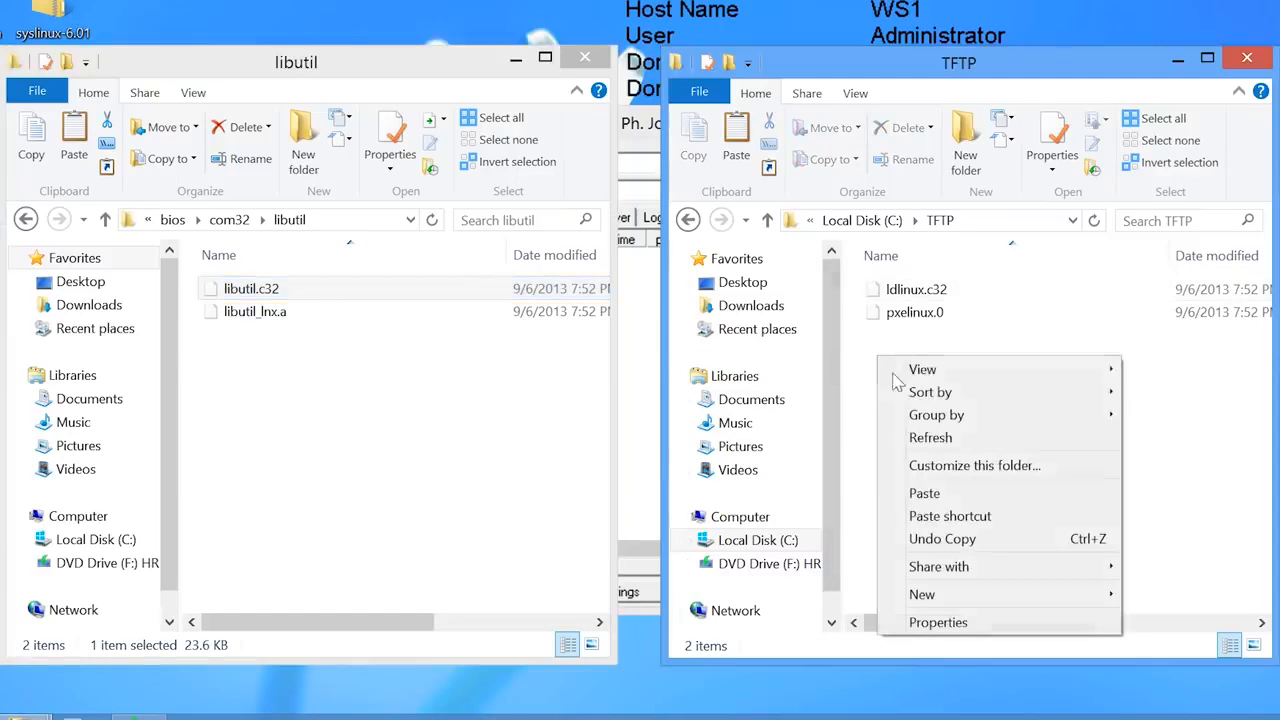
{"action": "left_click", "coordinate": [952, 493]}
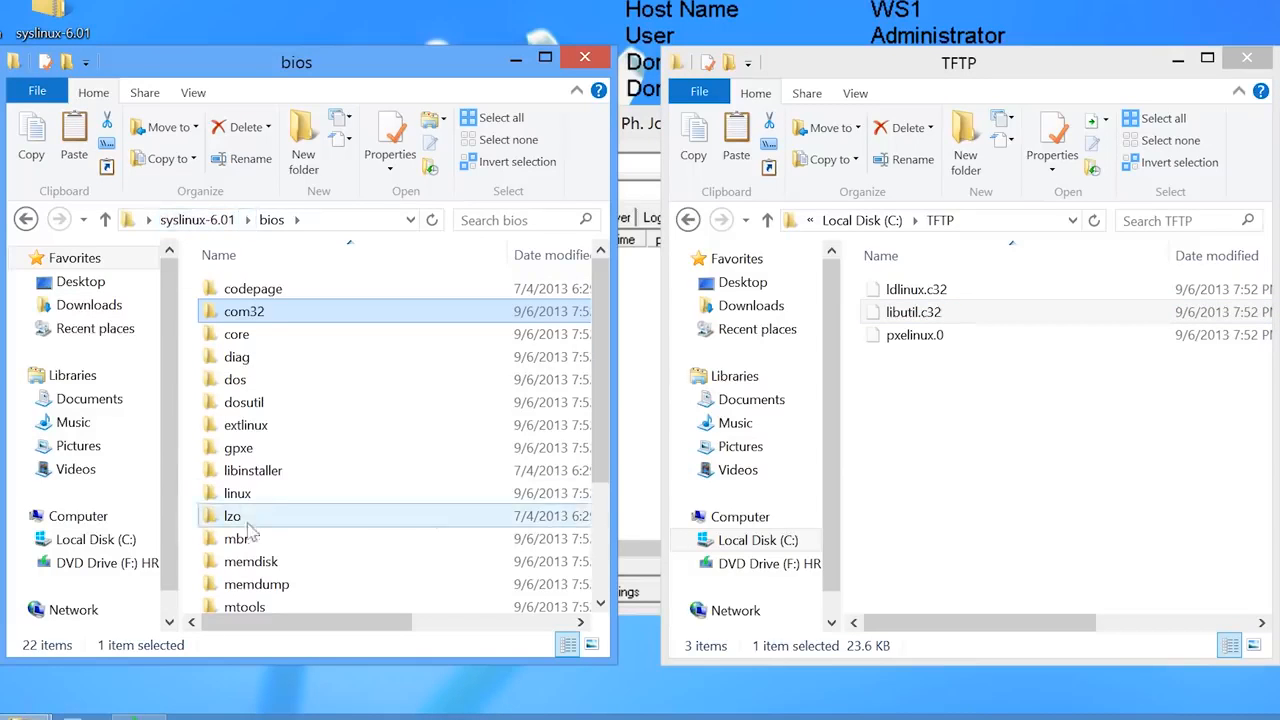
- Copy the memdisk file from bios\memdisk into C:\TFTP
{"action": "left_click", "coordinate": [258, 563]}
{"action": "double_click", "coordinate": [258, 563]}
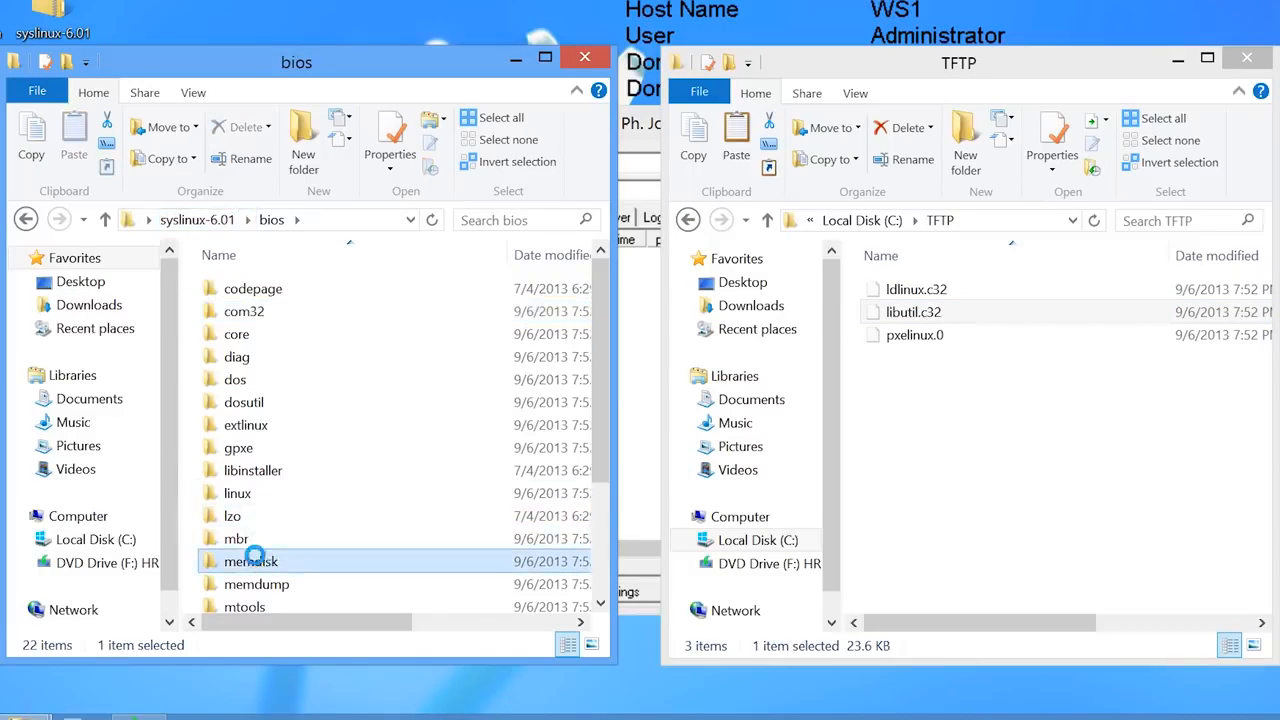
{"action": "right_click", "coordinate": [236, 300]}
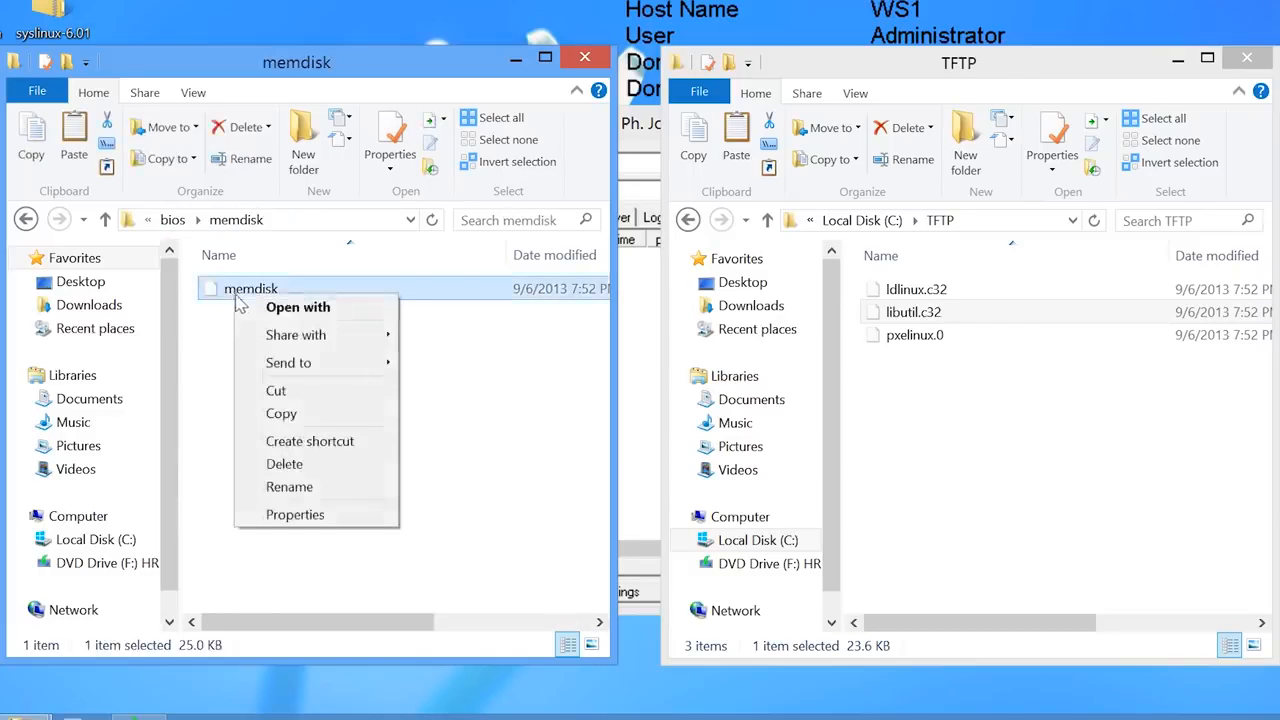
{"action": "left_click", "coordinate": [286, 411]}
{"action": "right_click", "coordinate": [879, 393]}
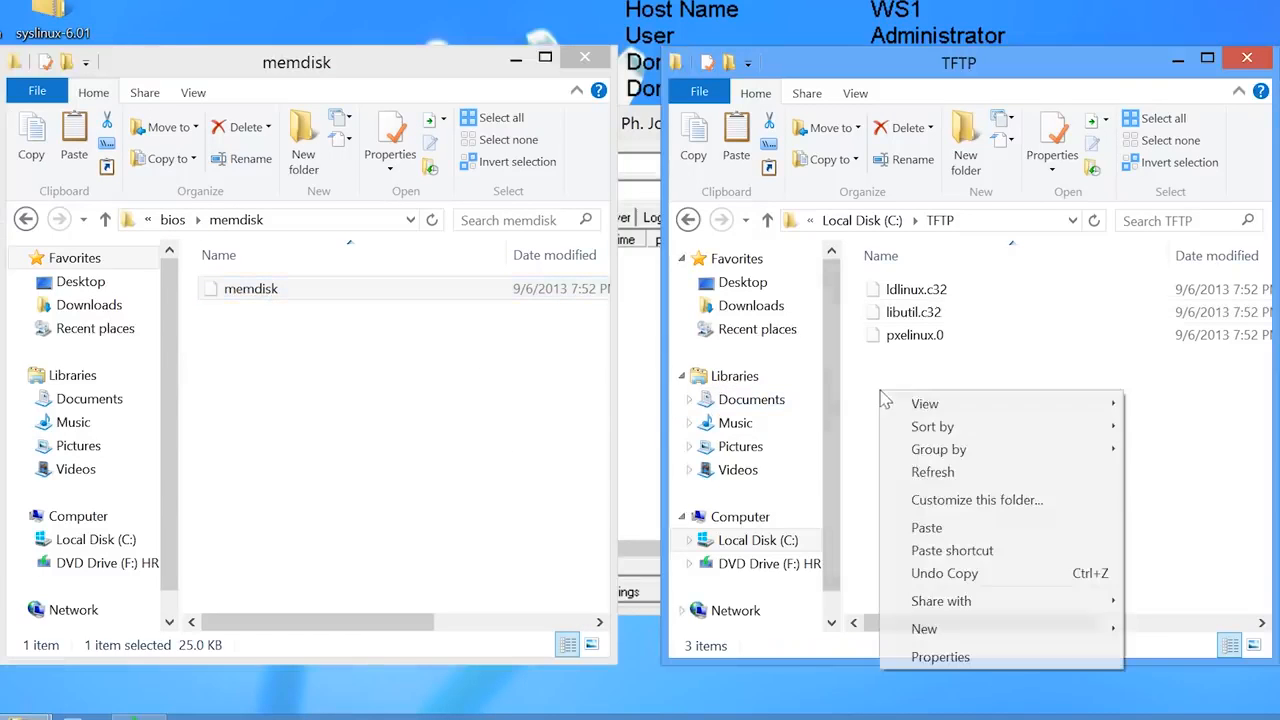
{"action": "left_click", "coordinate": [928, 525]}
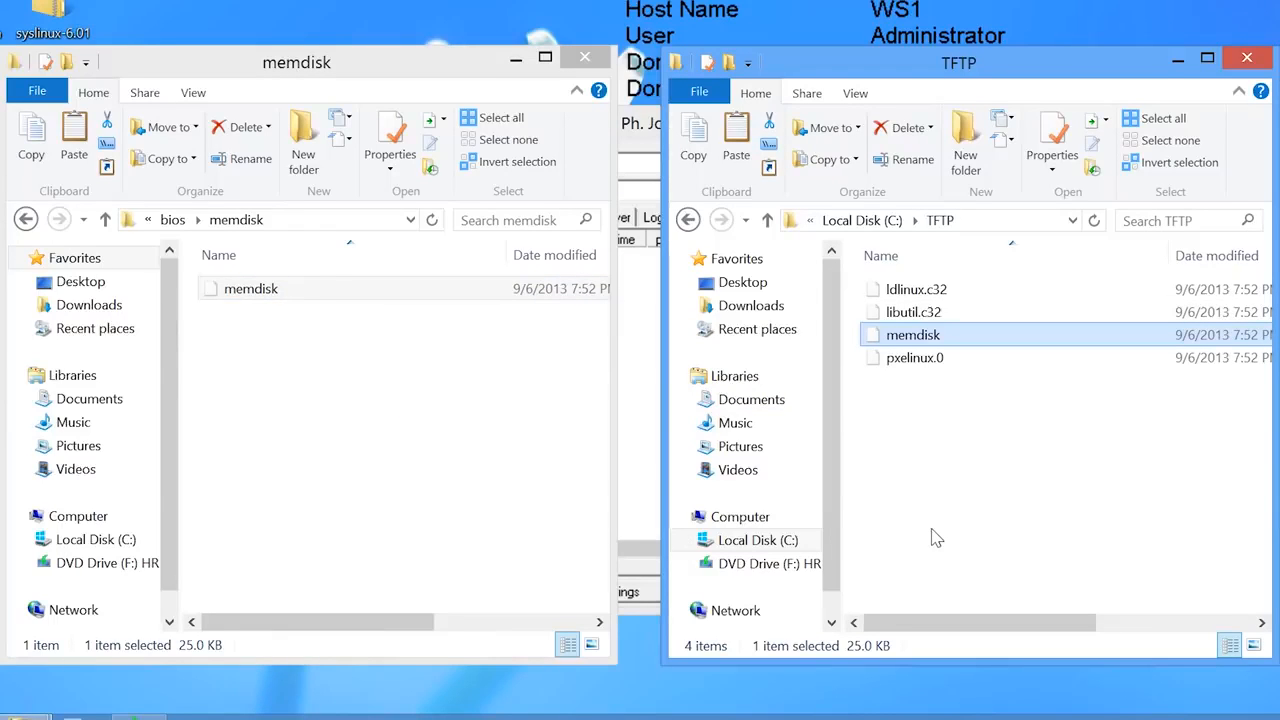
- Copy menu.c32 from bios\com32\menu into C:\TFTP
{"action": "left_click", "coordinate": [172, 222]}
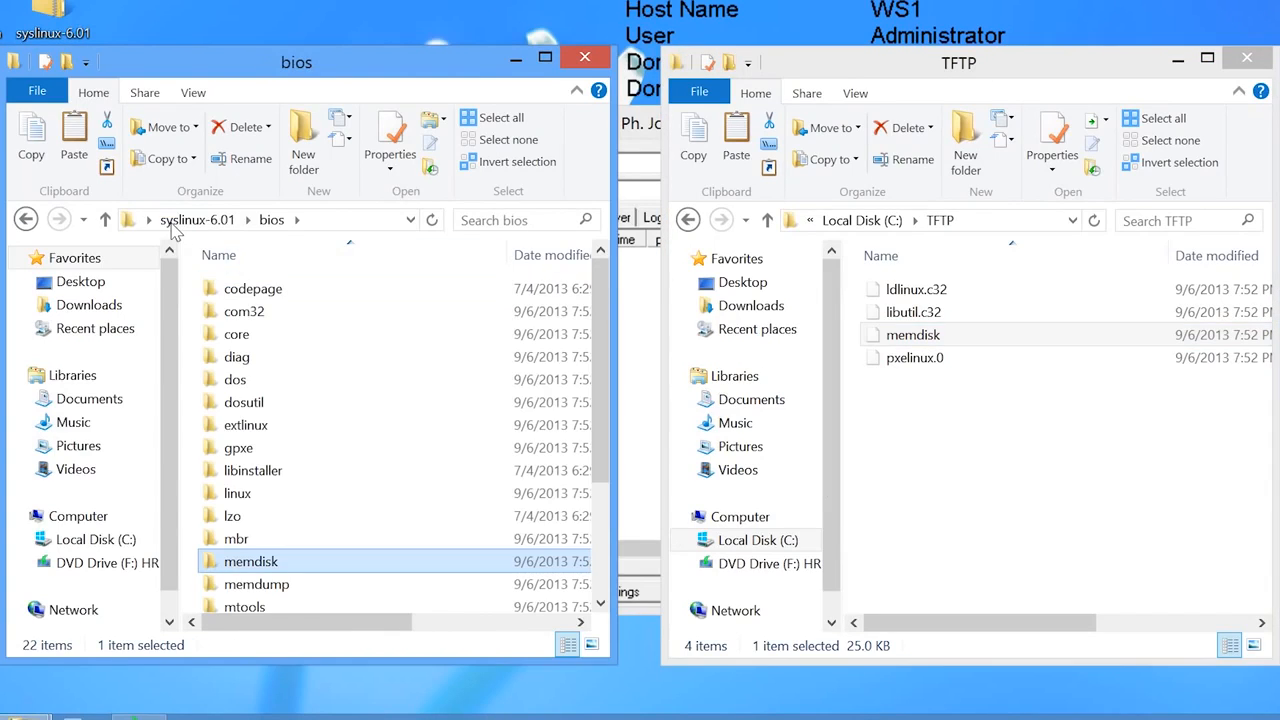
{"action": "double_click", "coordinate": [250, 311]}
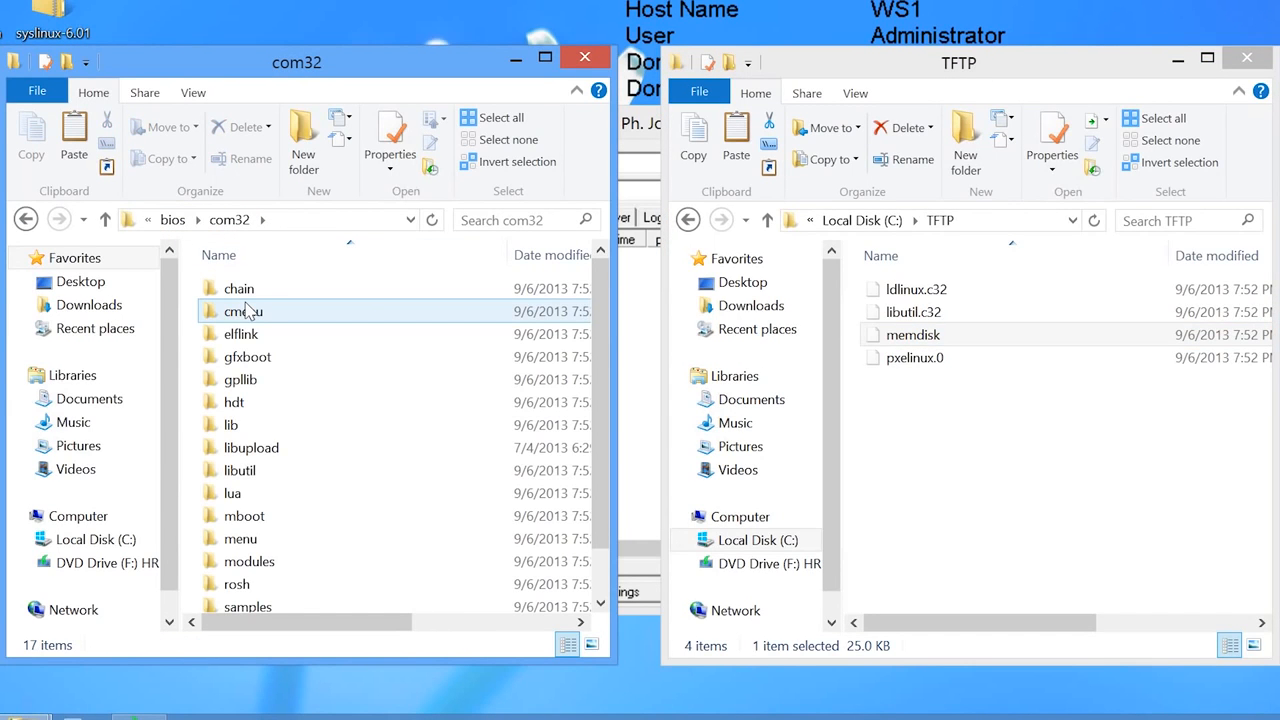
{"action": "double_click", "coordinate": [240, 540]}
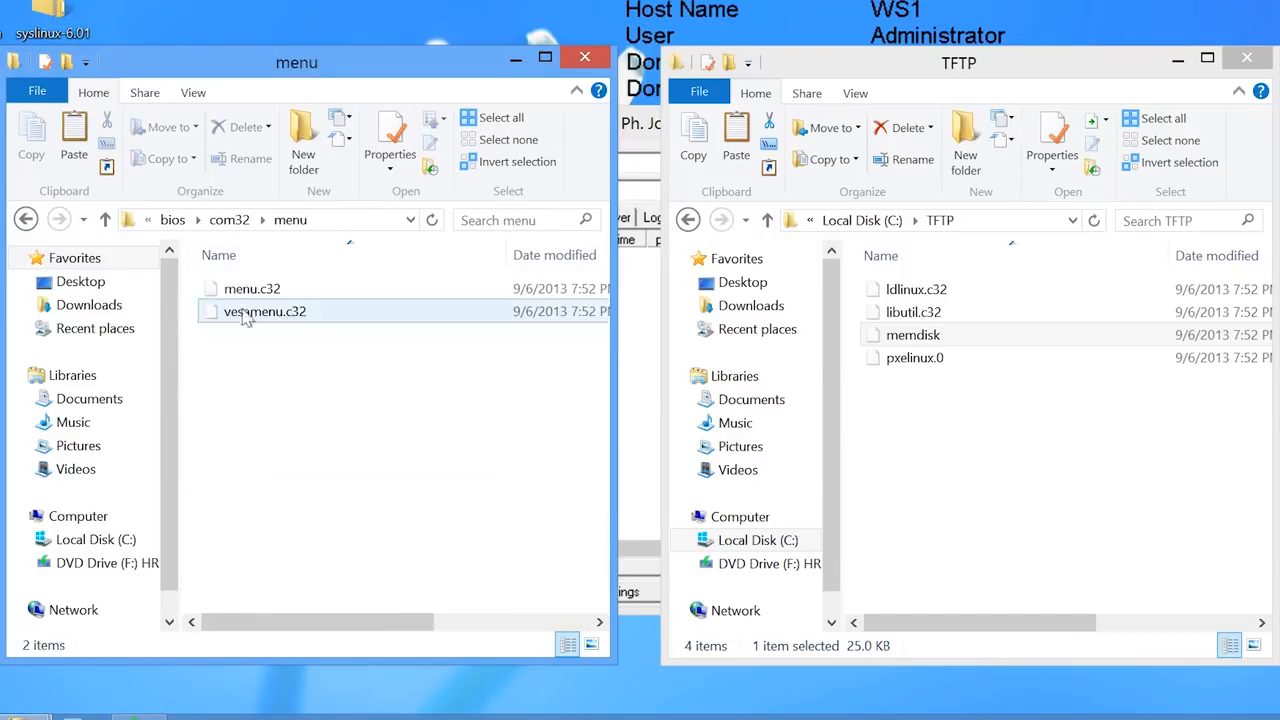
{"action": "right_click", "coordinate": [240, 293]}
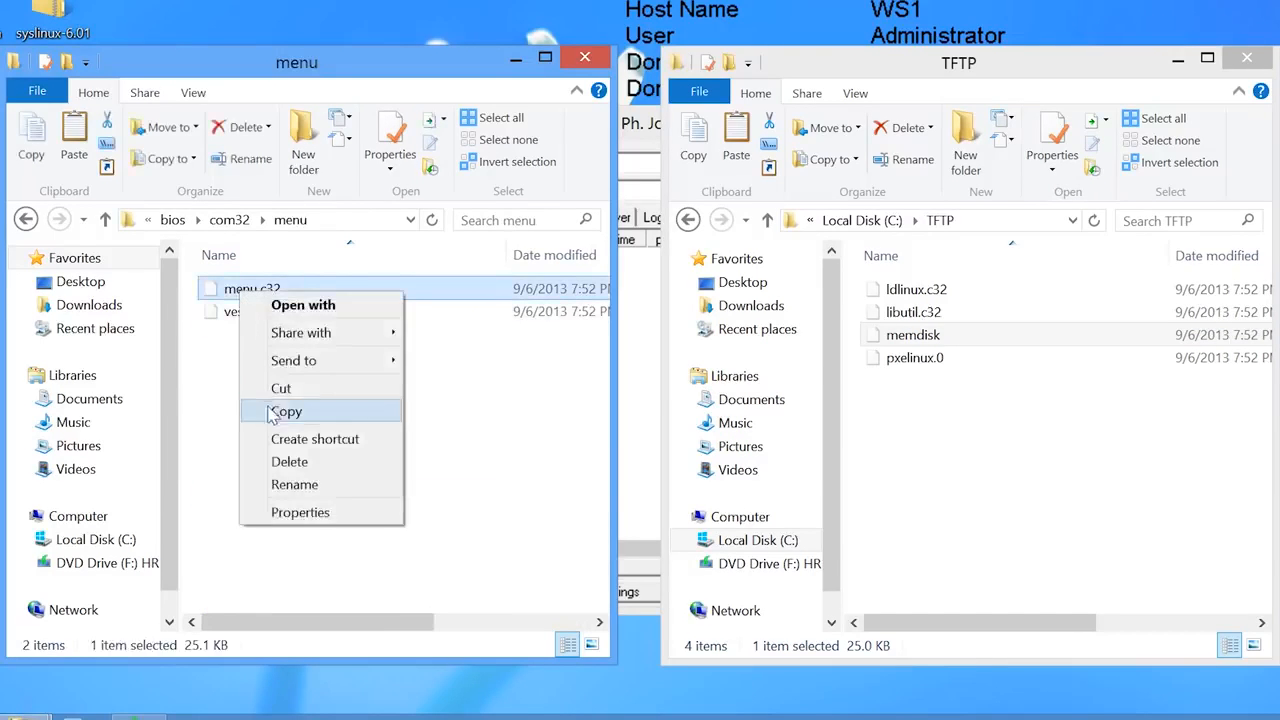
{"action": "left_click", "coordinate": [280, 413]}
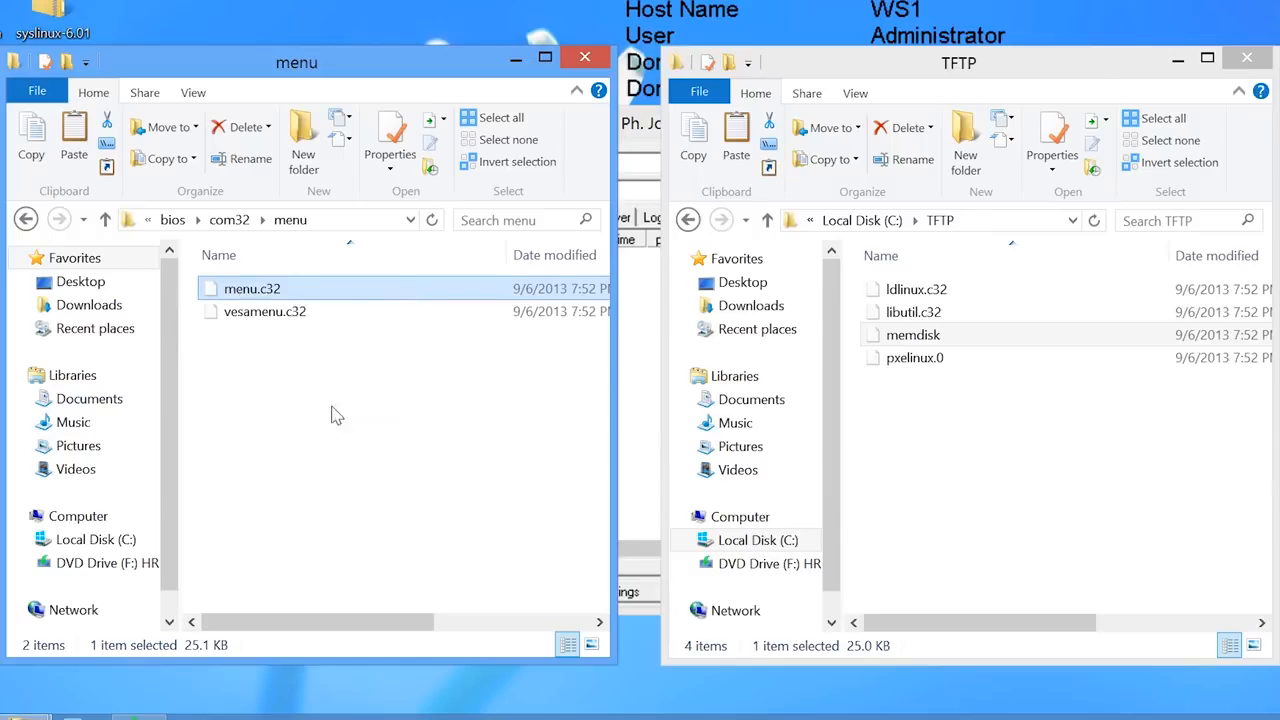
{"action": "right_click", "coordinate": [897, 420]}
{"action": "left_click", "coordinate": [942, 555]}
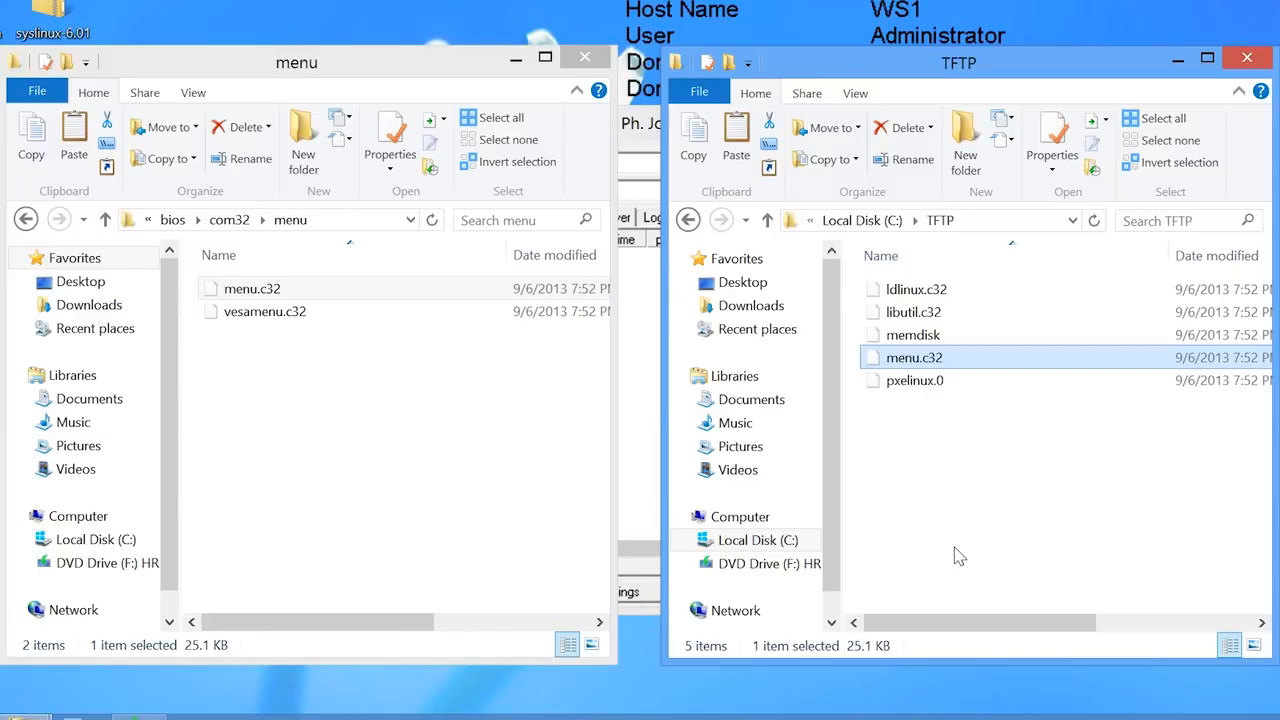
{"action": "left_click", "coordinate": [912, 462]}
- Create a new folder named pxelinux.cfg in the C:\TFTP folder
{"action": "right_click", "coordinate": [904, 456]}
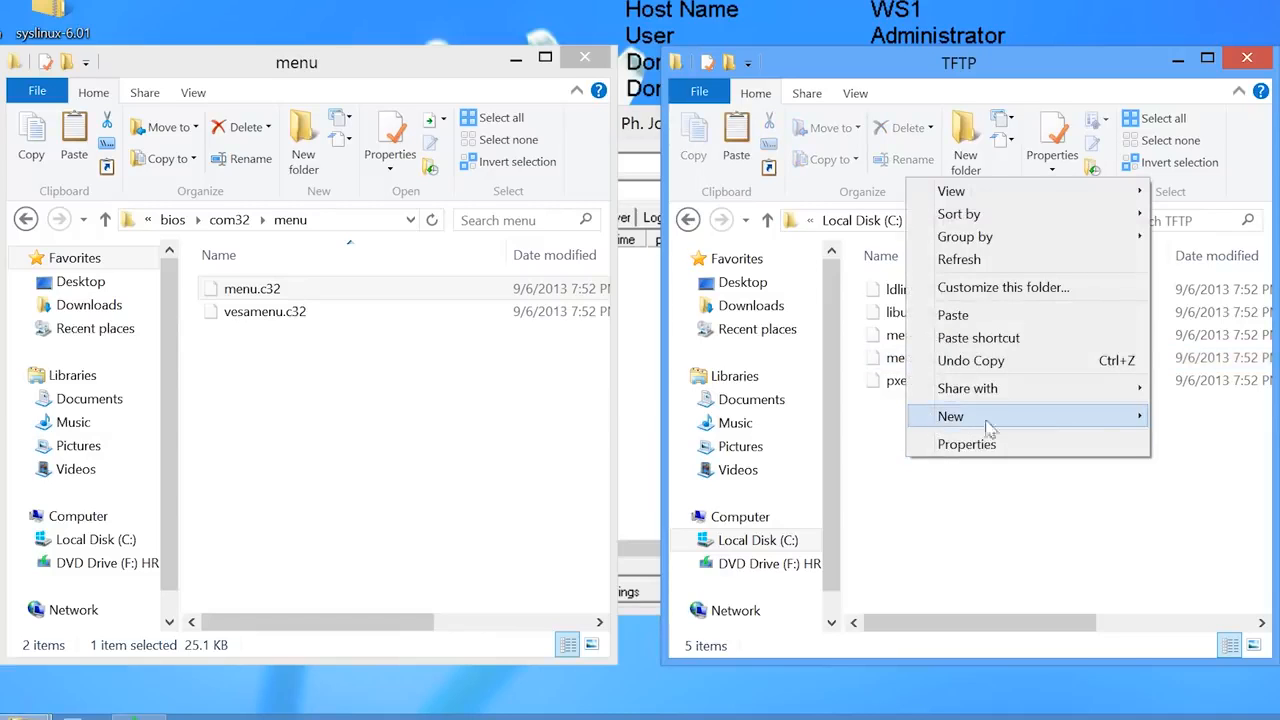
{"action": "mouse_move", "coordinate": [1104, 427]}
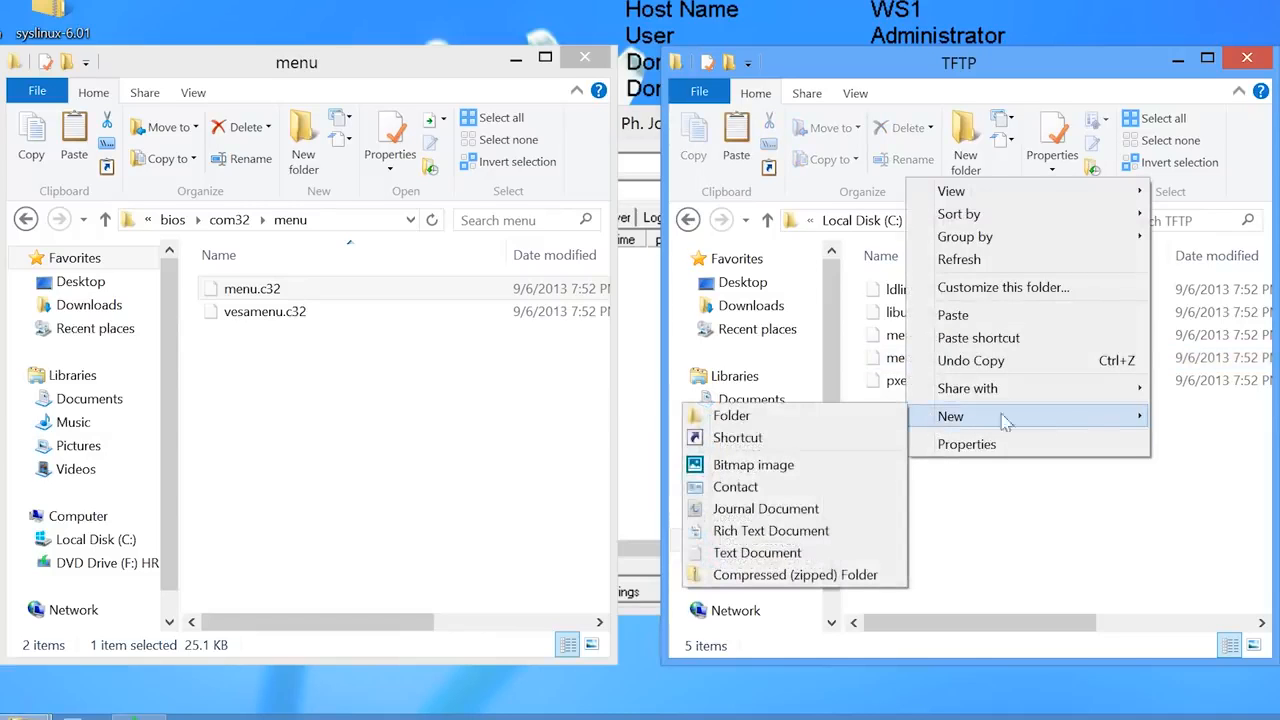
{"action": "left_click", "coordinate": [840, 423]}
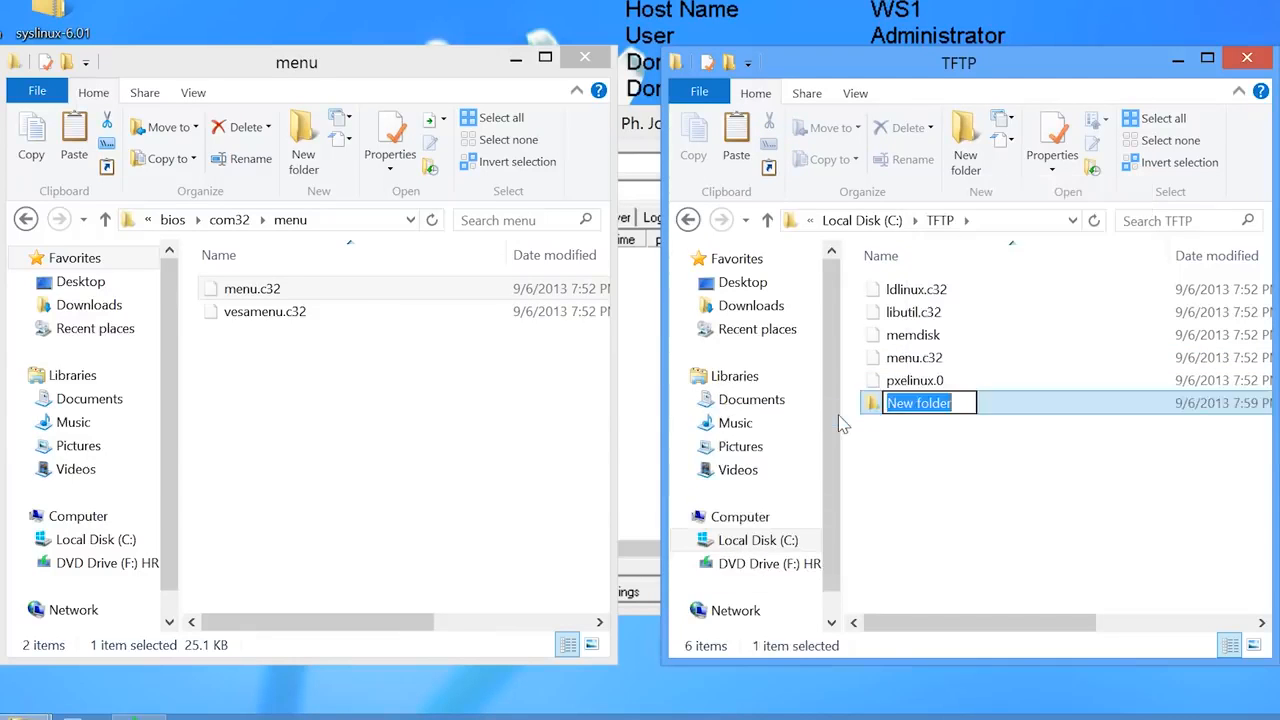
{"action": "type", "text": "pxelinux.cfg"}
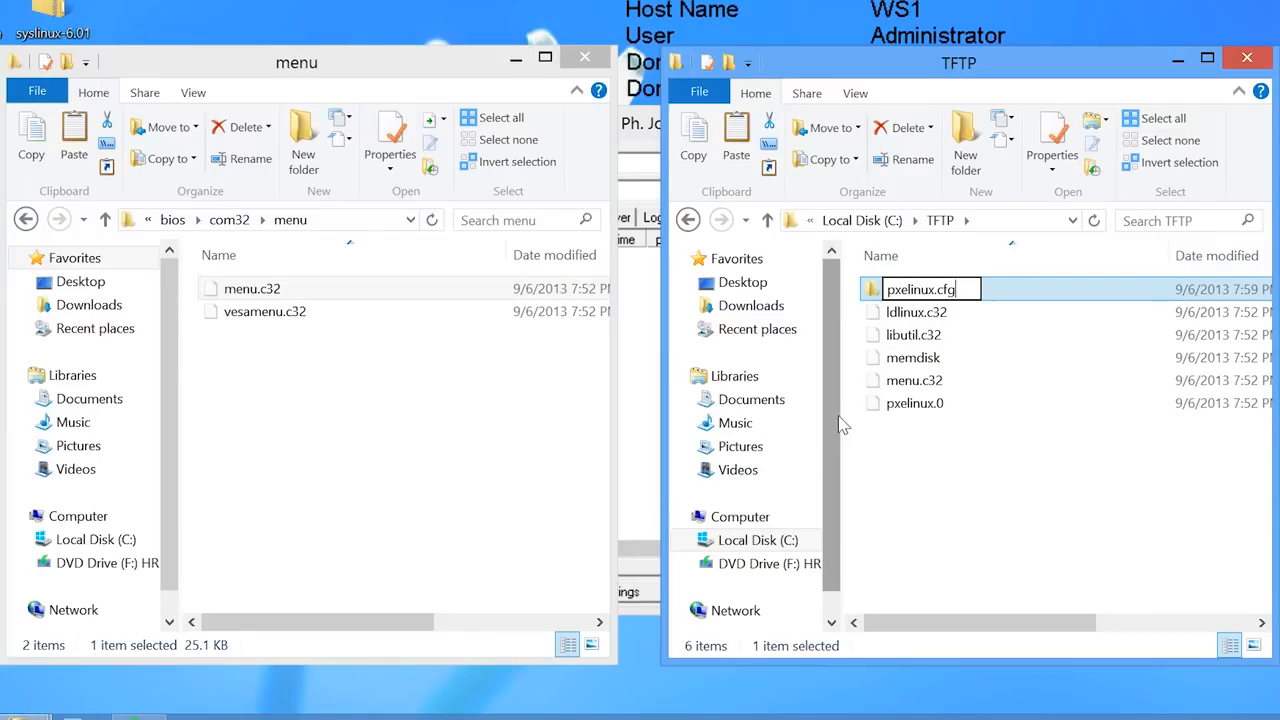
{"action": "key", "text": "Return"}
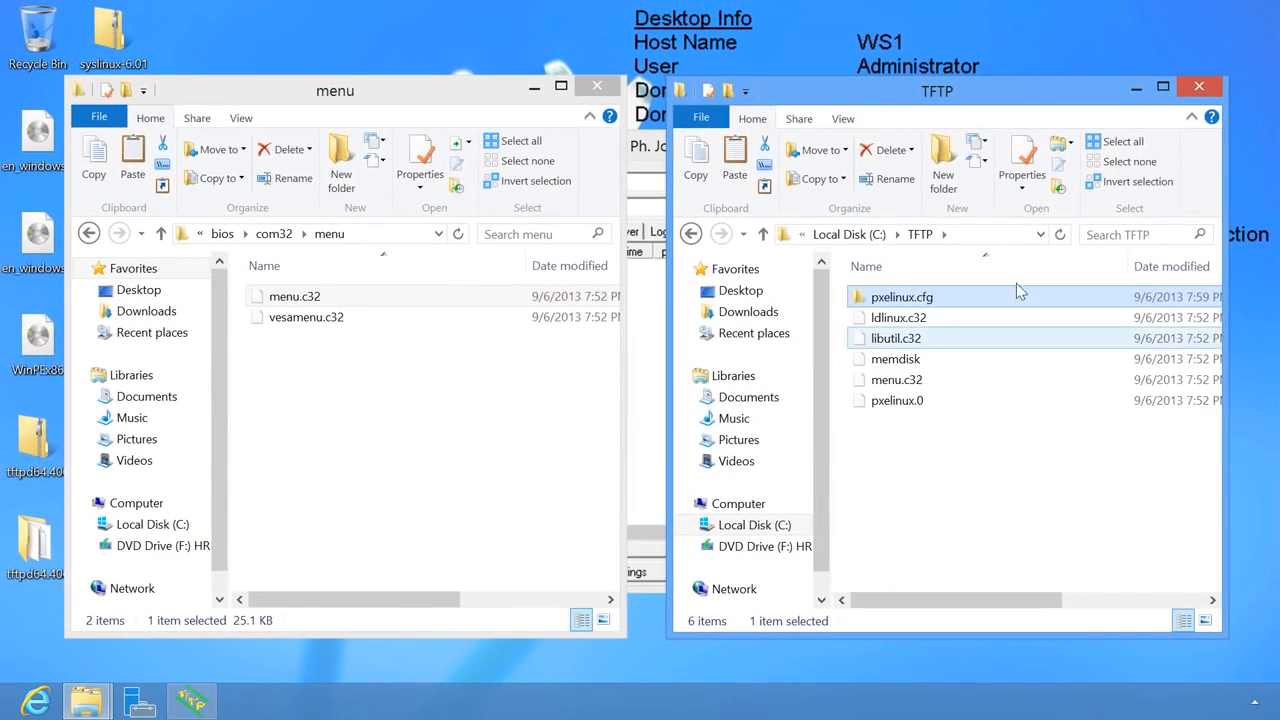
- Launch Command Prompt and create an empty file c:\tftp\pxelinux.cfg\default with echo
{"action": "mouse_move", "coordinate": [1276, 12]}
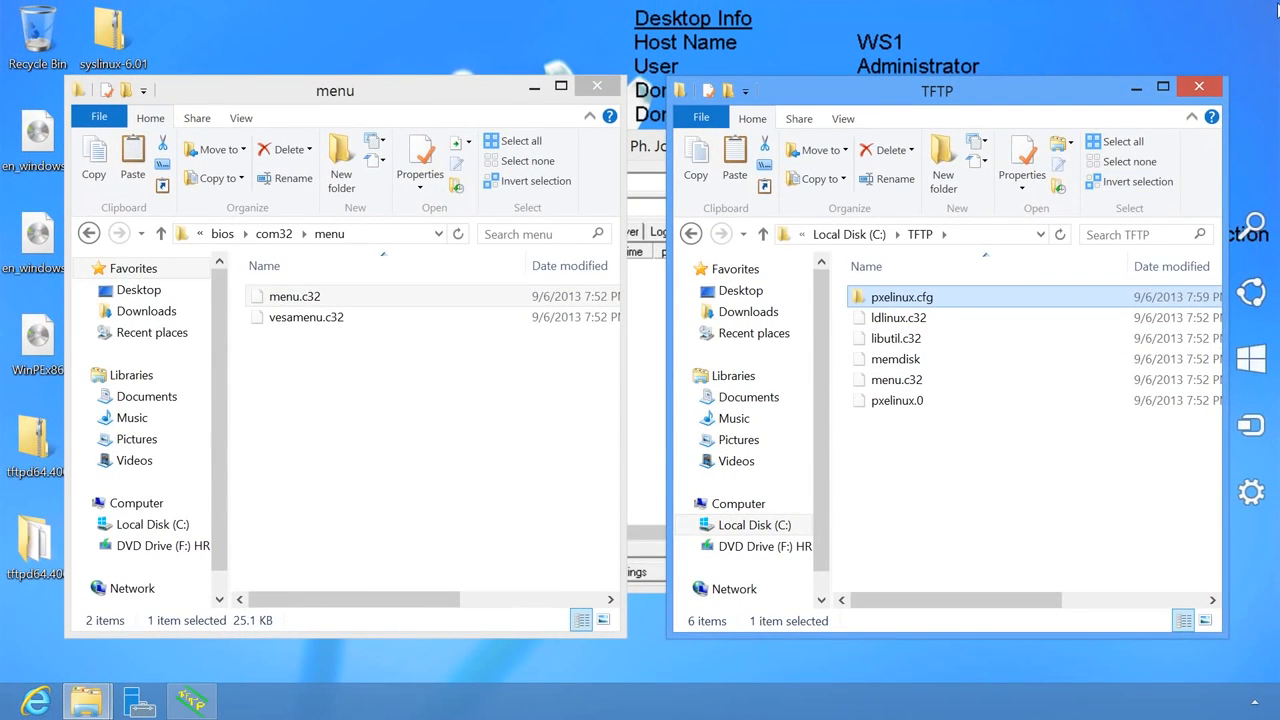
{"action": "left_click", "coordinate": [1248, 224]}
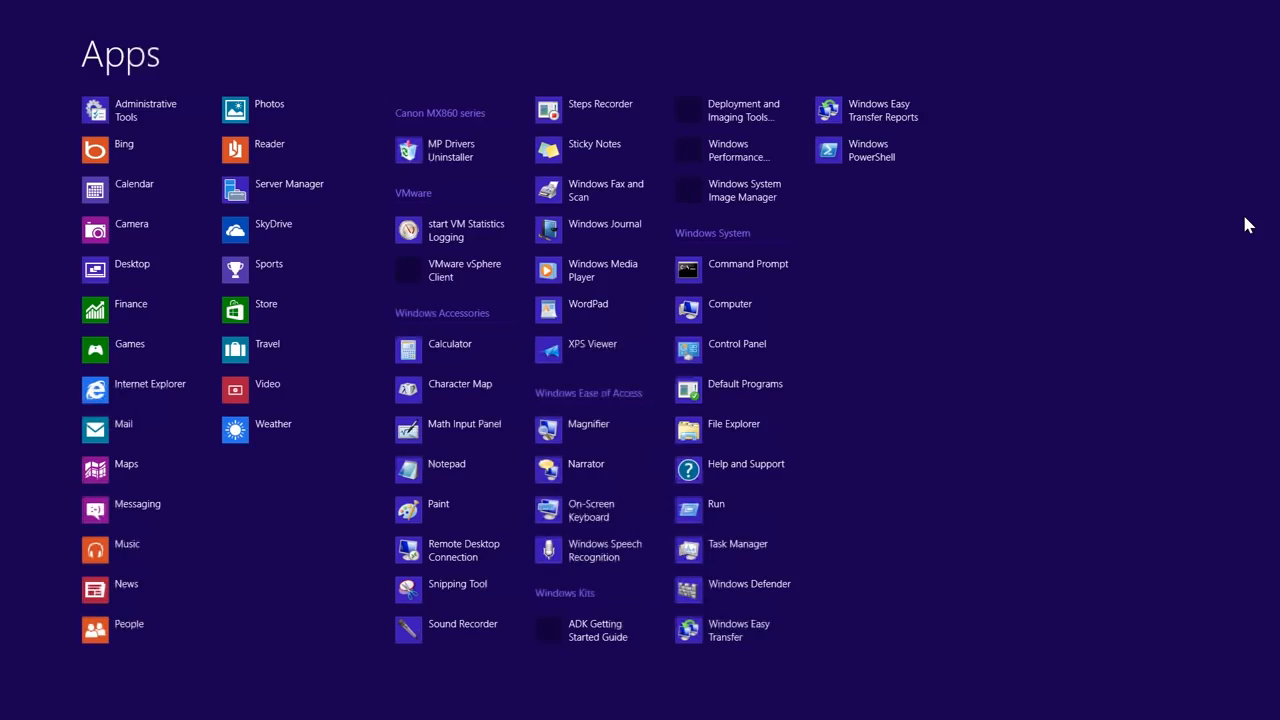
{"action": "type", "text": "cmd"}
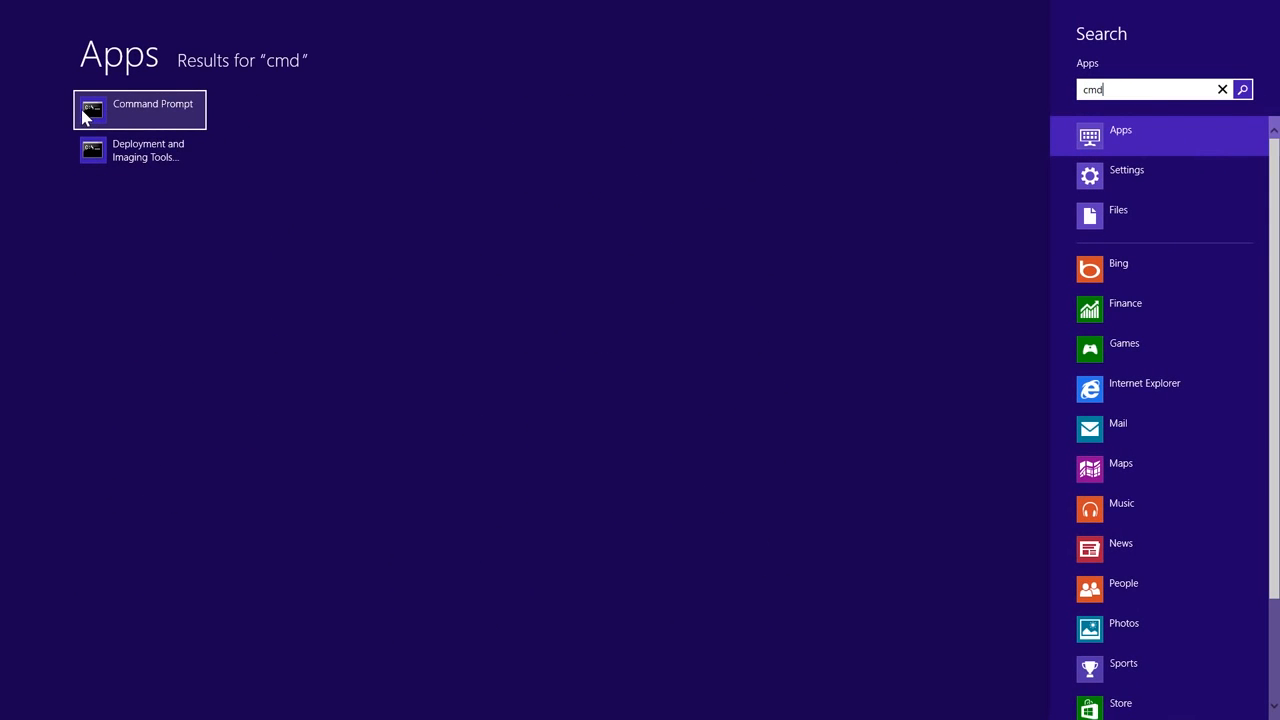
{"action": "left_click", "coordinate": [178, 122]}
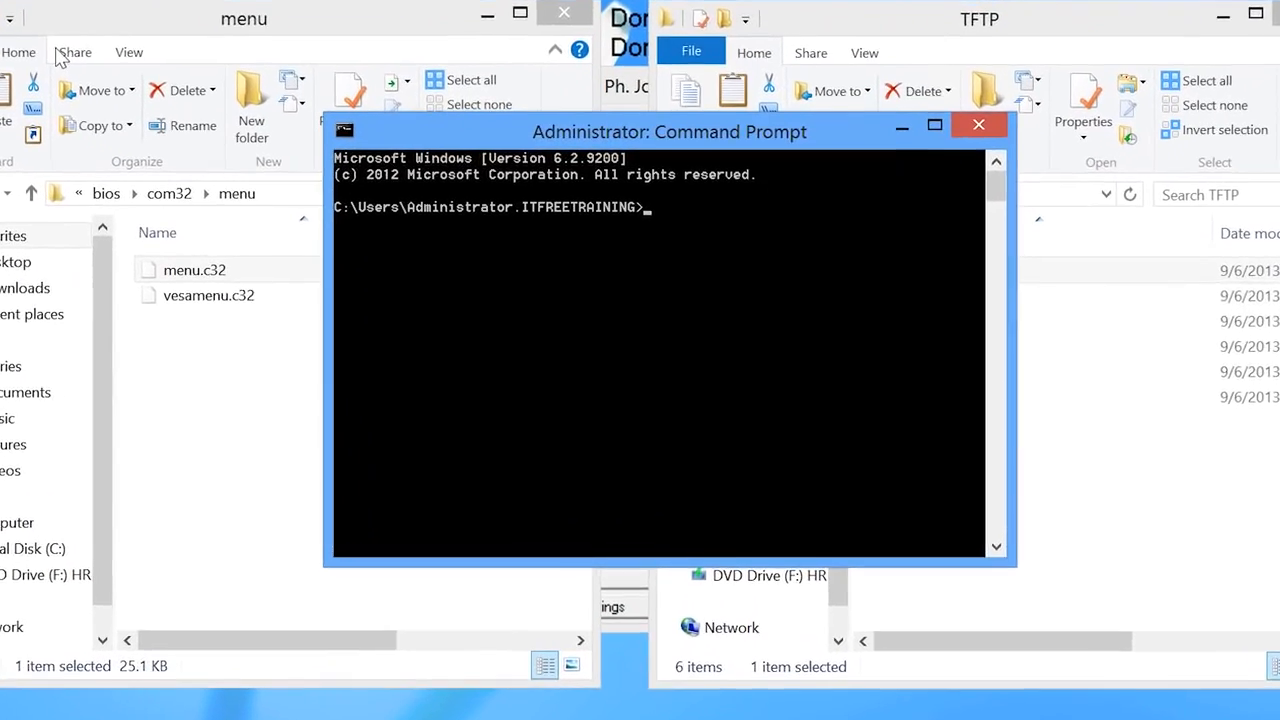
{"action": "type", "text": "cd \\"}
{"action": "key", "text": "Return"}
{"action": "type", "text": "echo.>c"}
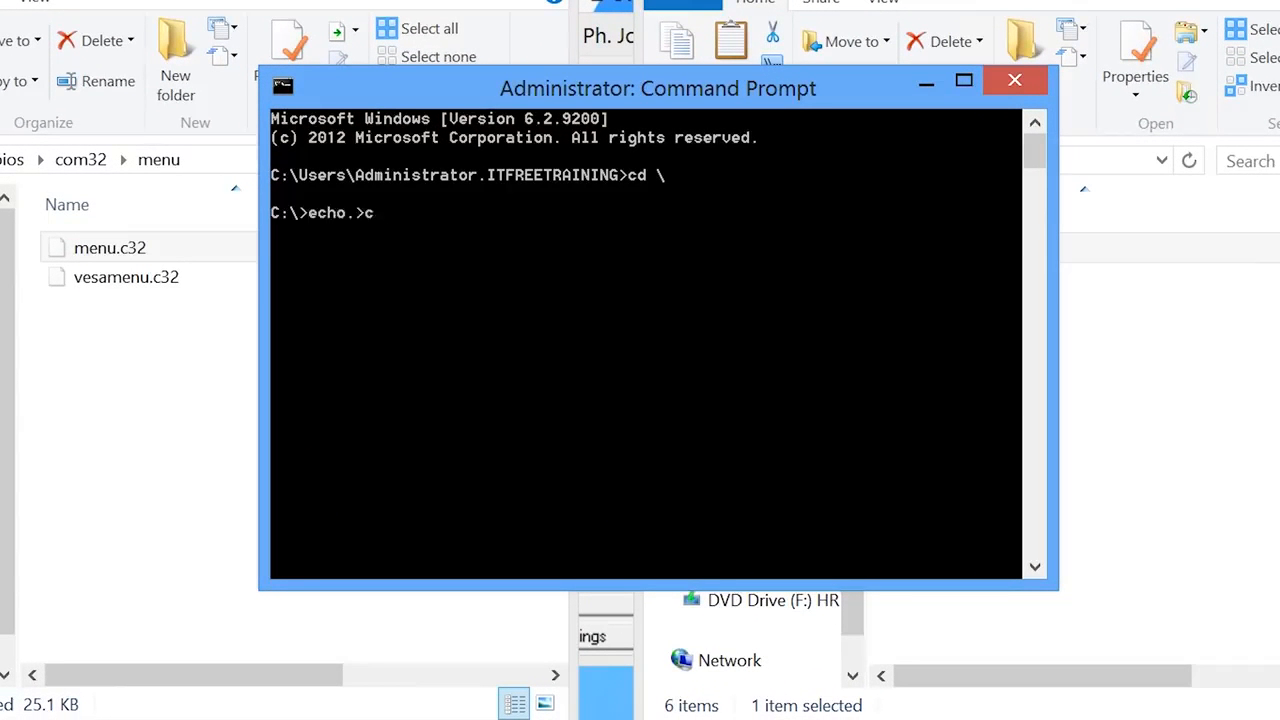
{"action": "type", "text": ":\\tftp\\pxeli"}
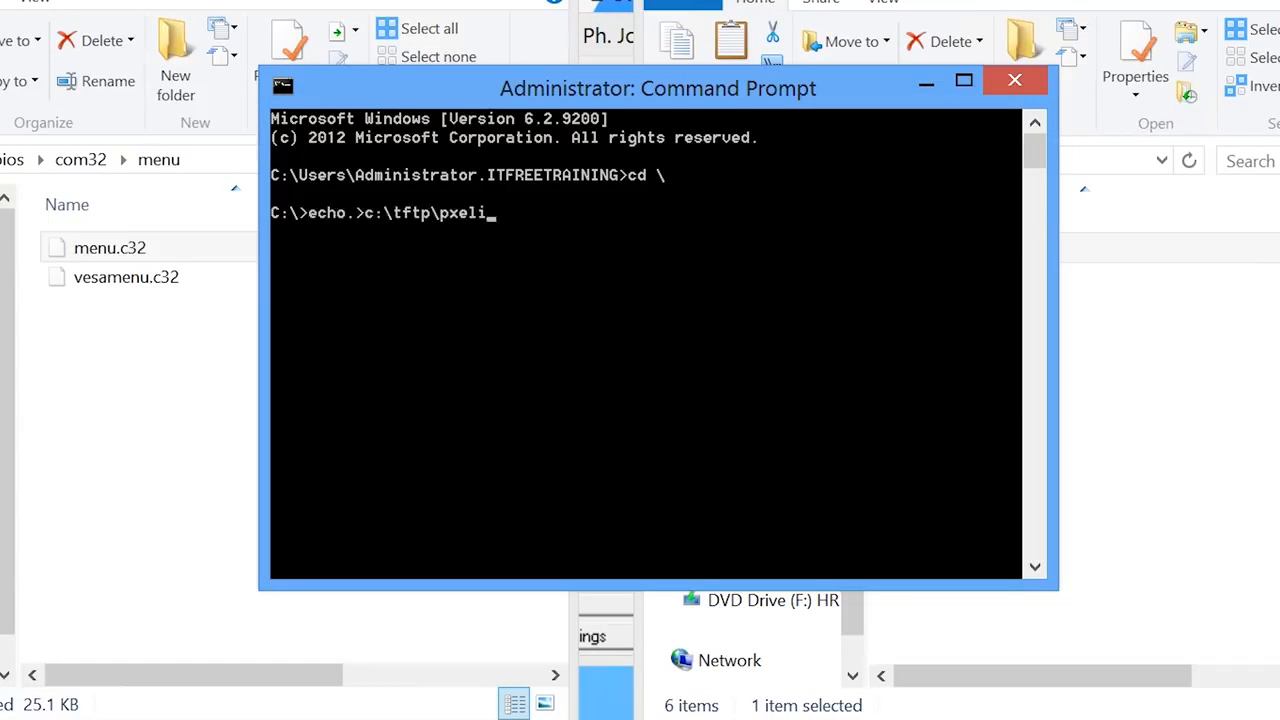
{"action": "type", "text": "nux.cfg\\default"}
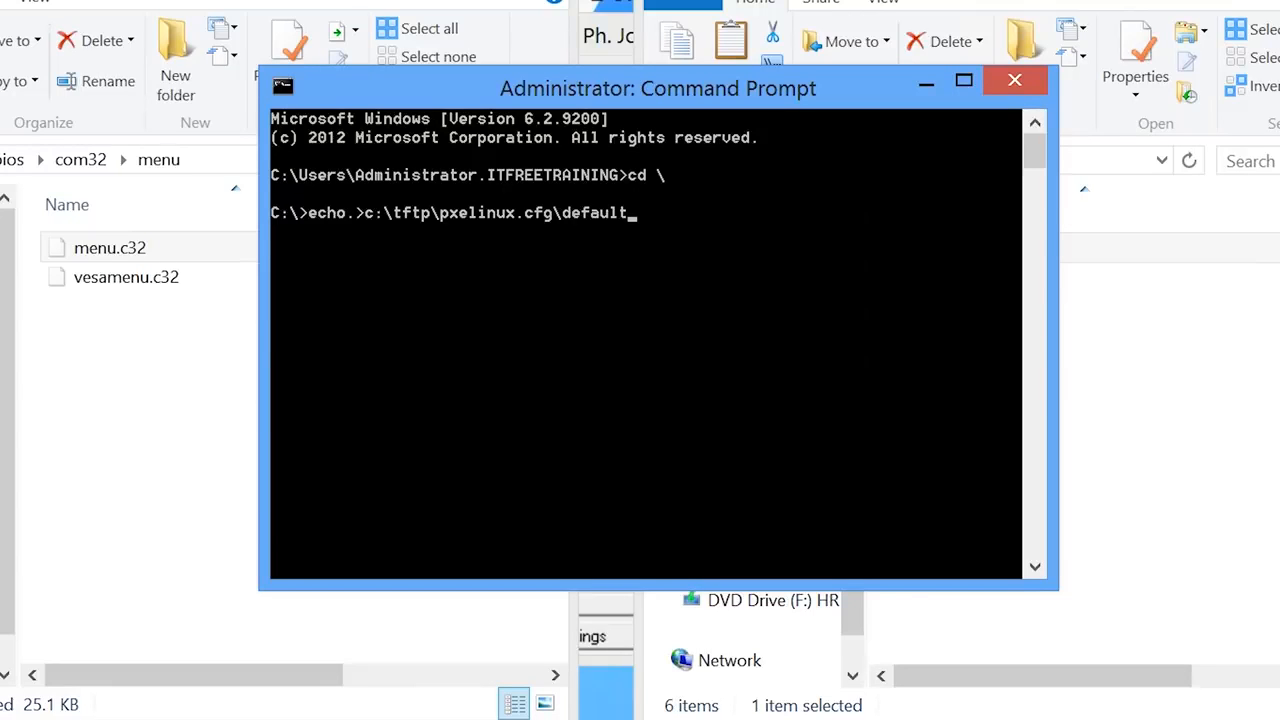
{"action": "key", "text": "Return"}
- Open the default file in Notepad and type the first line 'DEFAULT menu.c32'
{"action": "type", "text": "notepad c:\\t"}
{"action": "key", "text": "Tab"}
{"action": "type", "text": "\\pxelinux.cfg\\d"}
{"action": "key", "text": "Tab"}
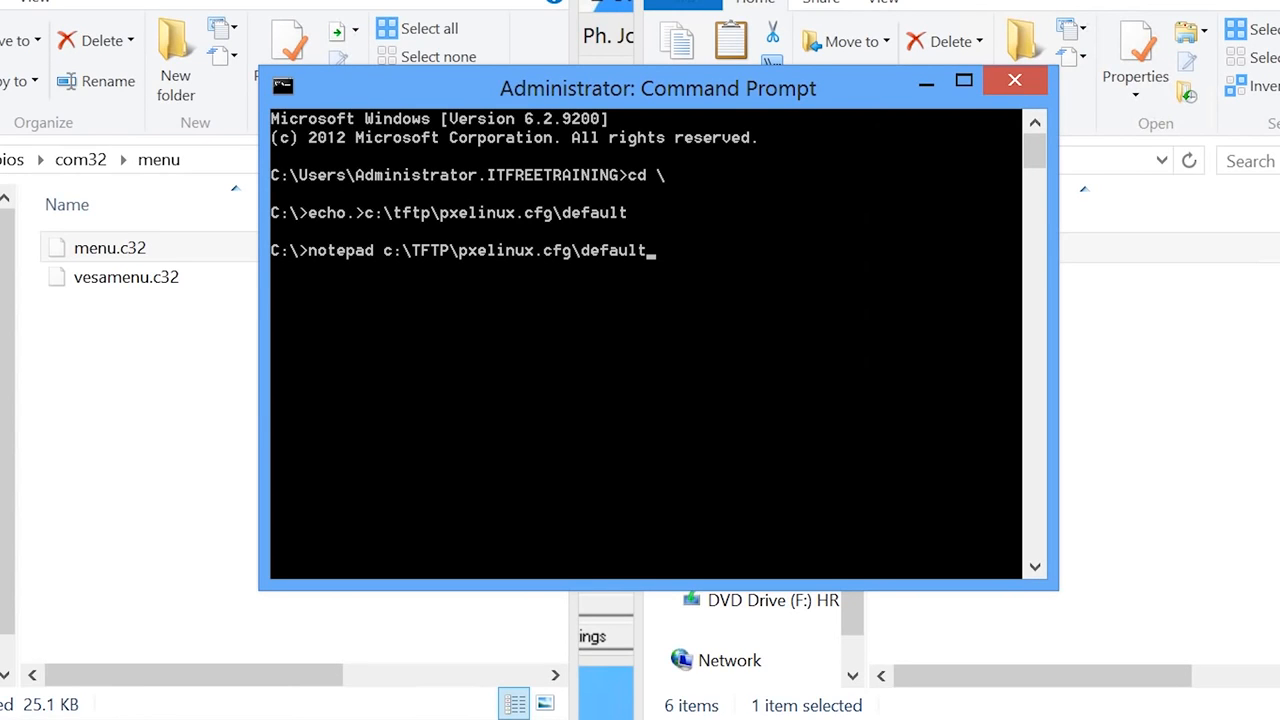
{"action": "key", "text": "Return"}
{"action": "type", "text": "DEFAULT m"}
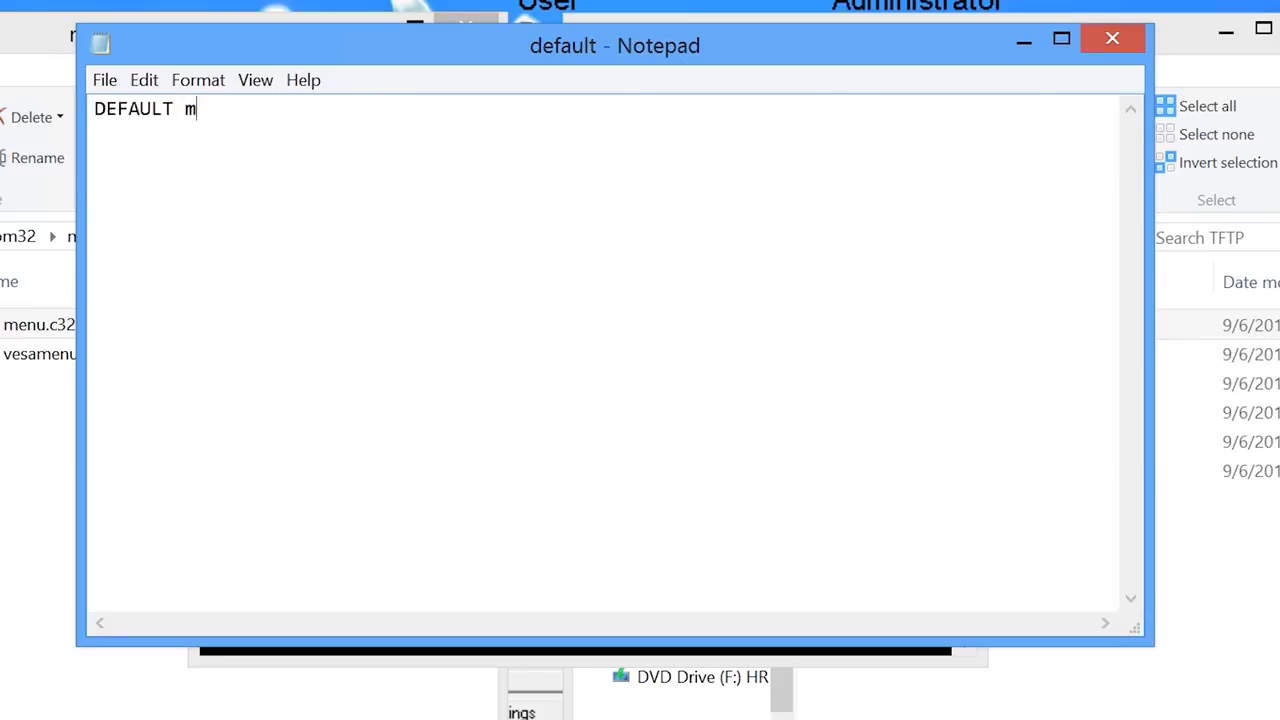
{"action": "type", "text": "enu.c32"}
- Add the lines 'PROMPT 0', 'menu title Network Windows 8 Installer' and 'timeout 600'
{"action": "key", "text": "Return"}
{"action": "type", "text": "PROMPT 0"}
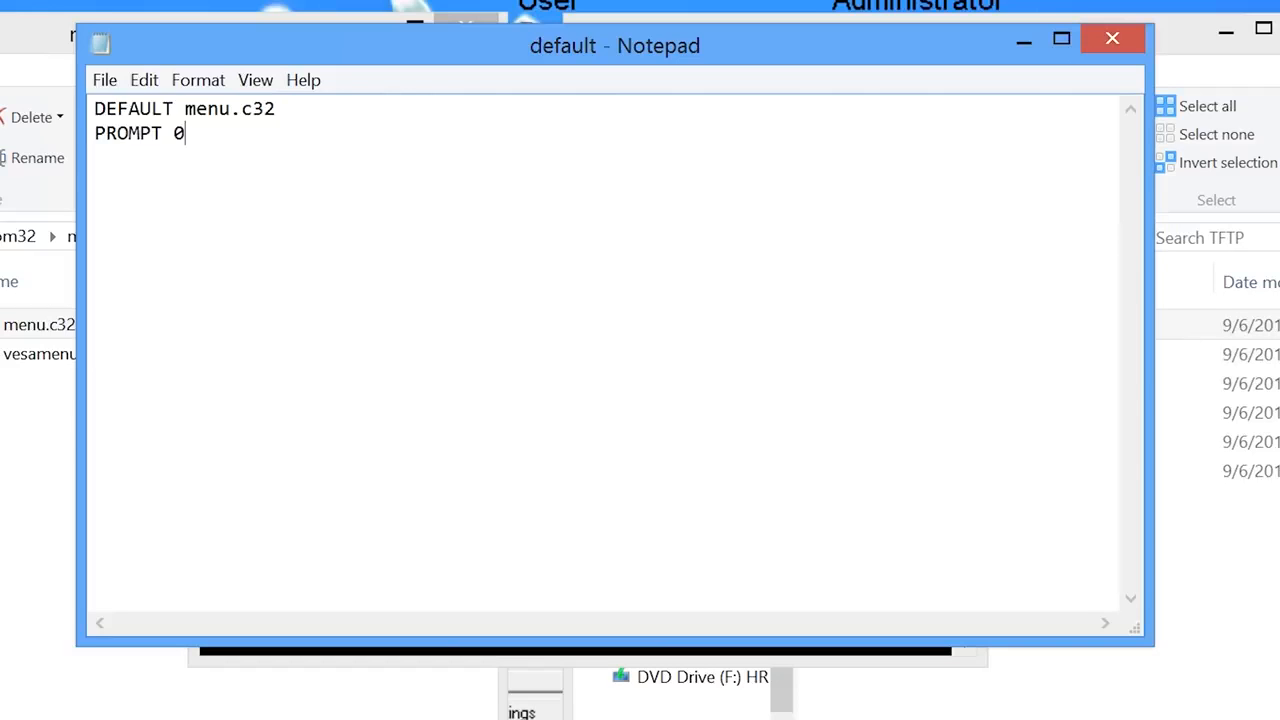
{"action": "key", "text": "Return"}
{"action": "type", "text": "menu title Network Windows 8 Installer"}
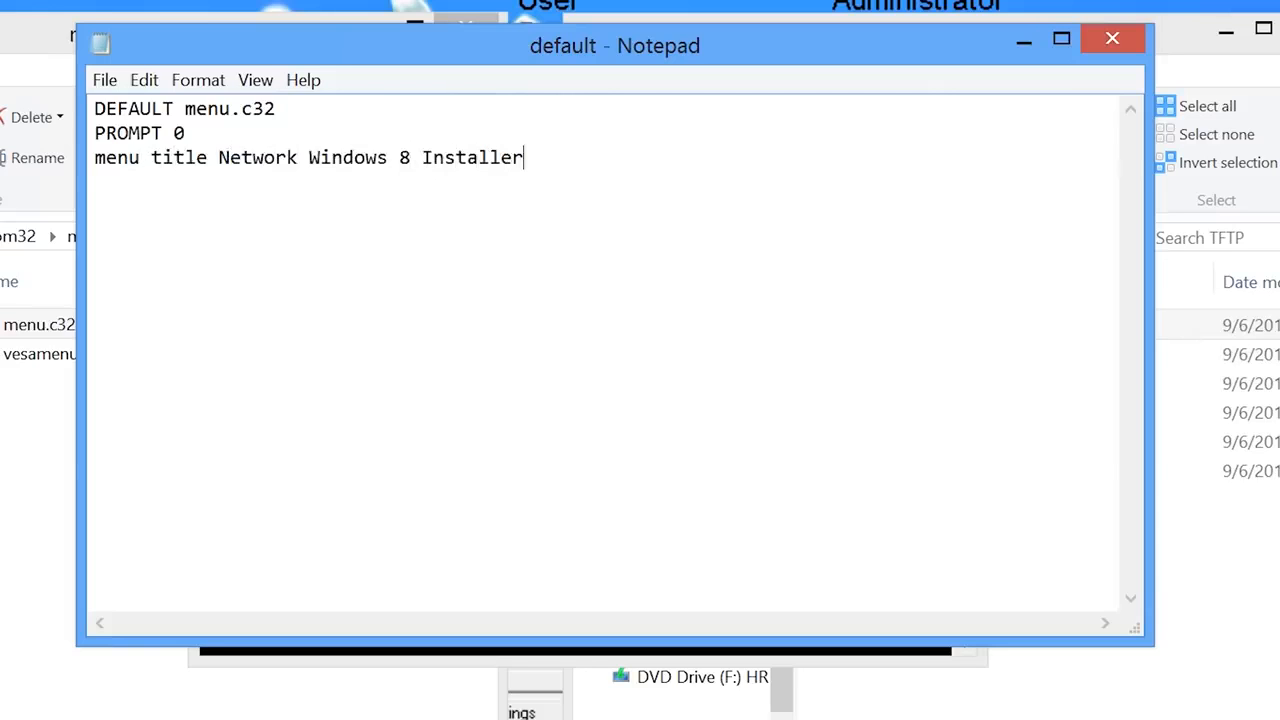
{"action": "key", "text": "Return"}
{"action": "key", "text": "Return"}
{"action": "type", "text": "timeout 600"}
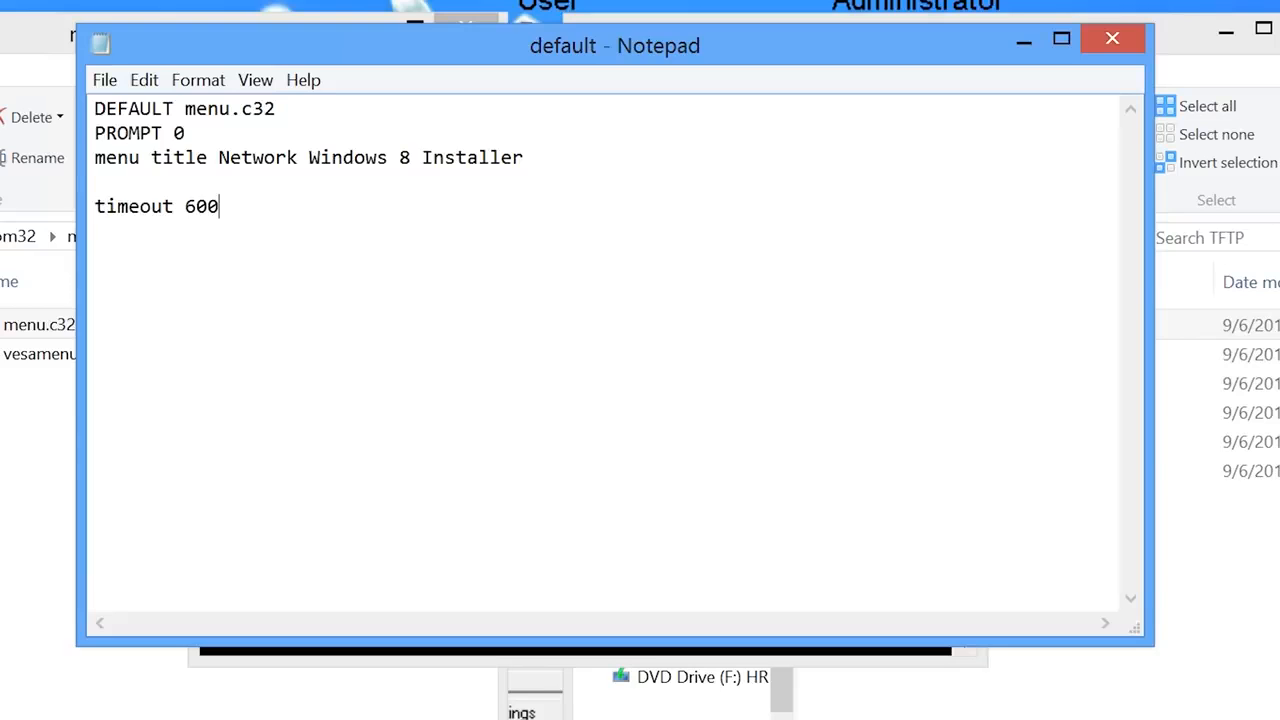
- Add the 'Windows 8 32bit' entry with LINUX /memdisk, INITRD /WinPEx86.iso and APPEND iso raw
{"action": "key", "text": "Return"}
{"action": "key", "text": "Return"}
{"action": "type", "text": "LABEL Windows "}
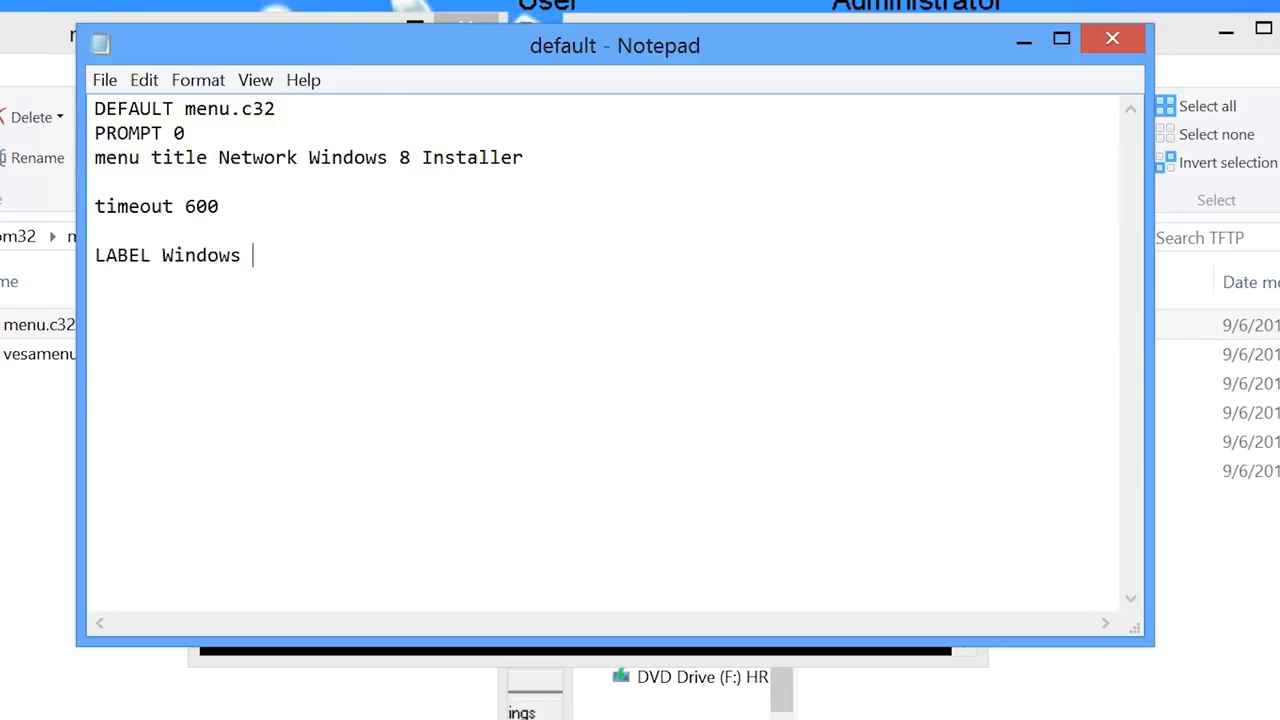
{"action": "type", "text": "8 32bit"}
{"action": "key", "text": "Return"}
{"action": "key", "text": "Tab"}
{"action": "type", "text": "LI"}
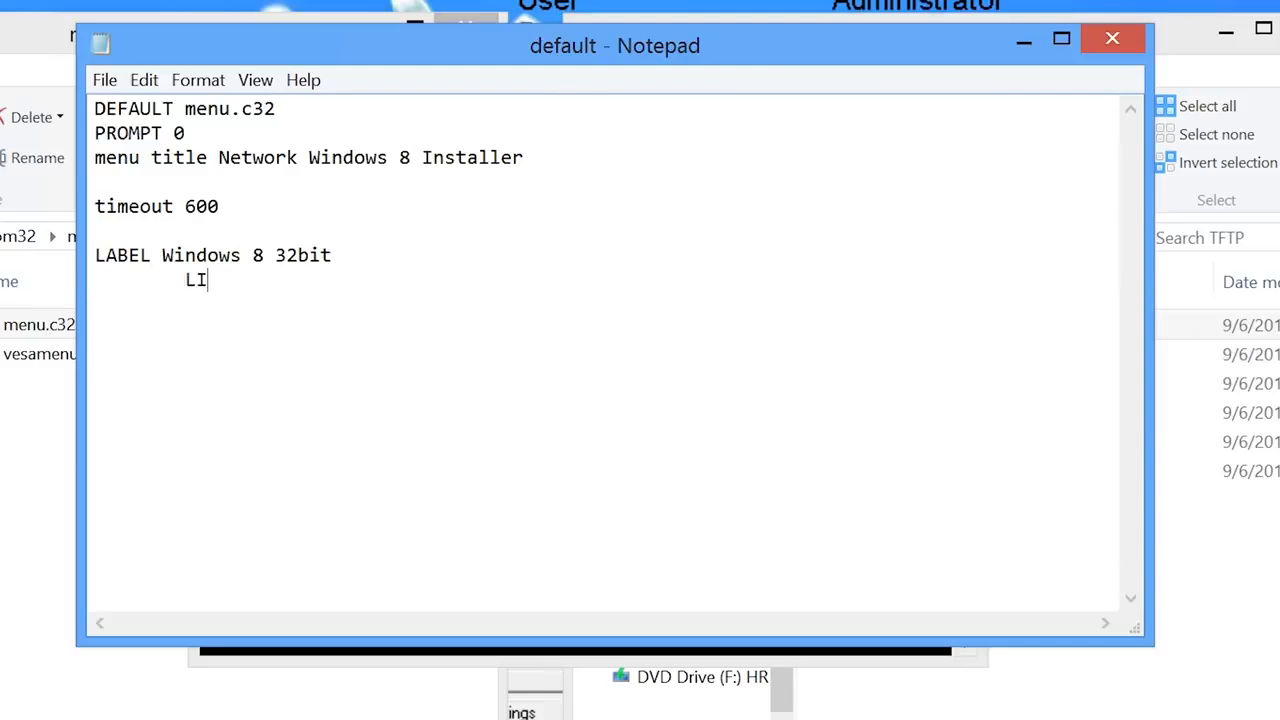
{"action": "type", "text": "NUX /memdisk"}
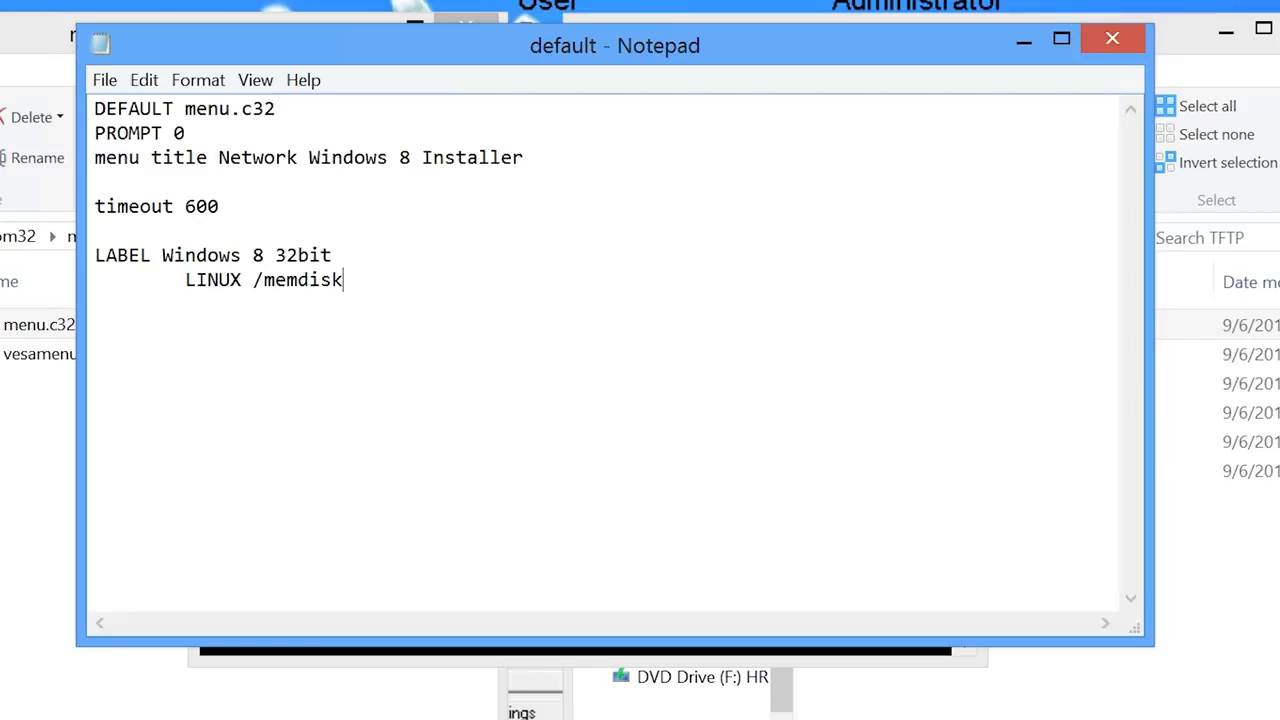
{"action": "key", "text": "Return"}
{"action": "key", "text": "Tab"}
{"action": "type", "text": "INITRD /WinPEx86.iso"}
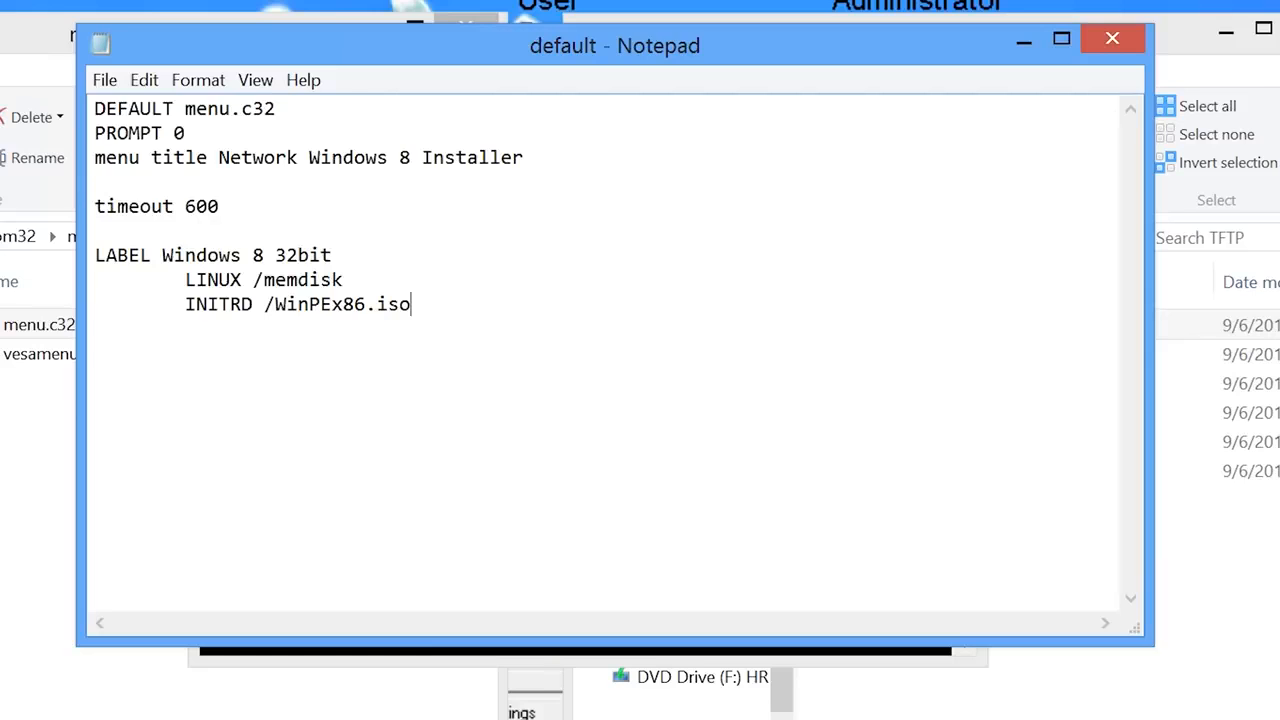
{"action": "key", "text": "Return"}
{"action": "key", "text": "Tab"}
{"action": "type", "text": "APPEND iso raw"}
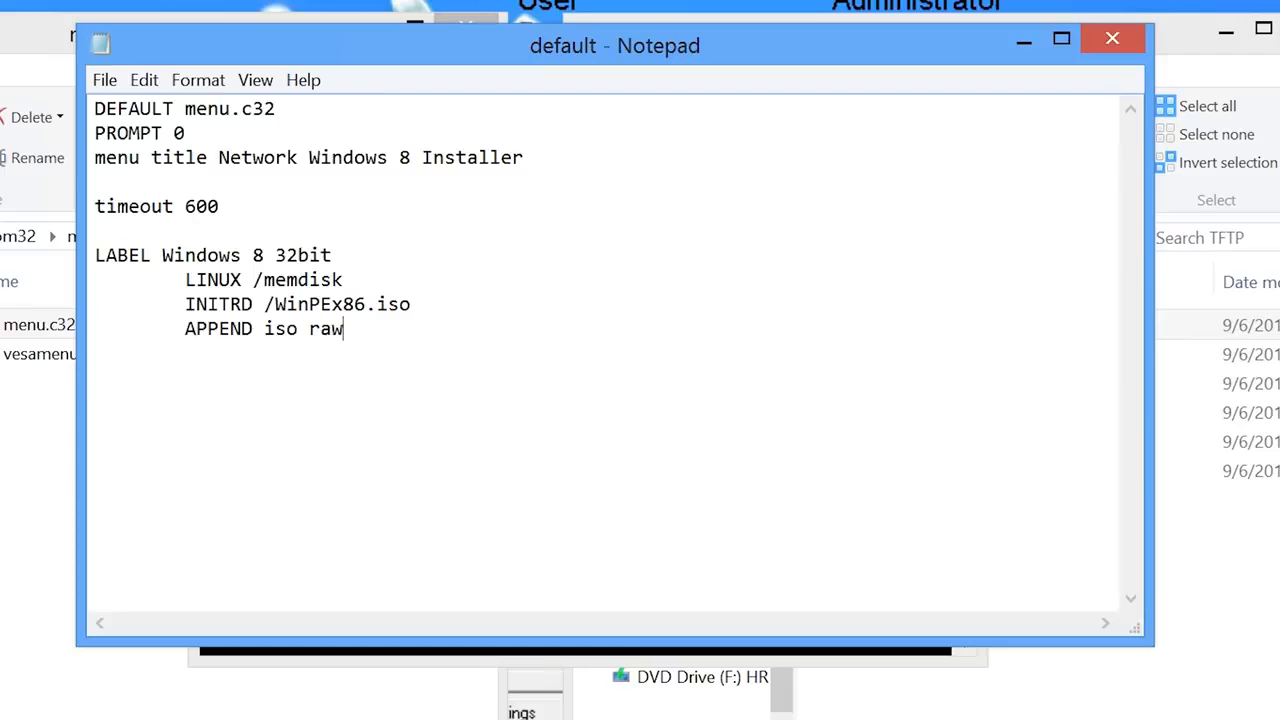
- Add the 'Windows 8 x64' entry with LINUX /memdisk, INITRD /WinPEx64.iso and APPEND iso raw
{"action": "key", "text": "Return"}
{"action": "key", "text": "Return"}
{"action": "type", "text": "LABEL Window"}
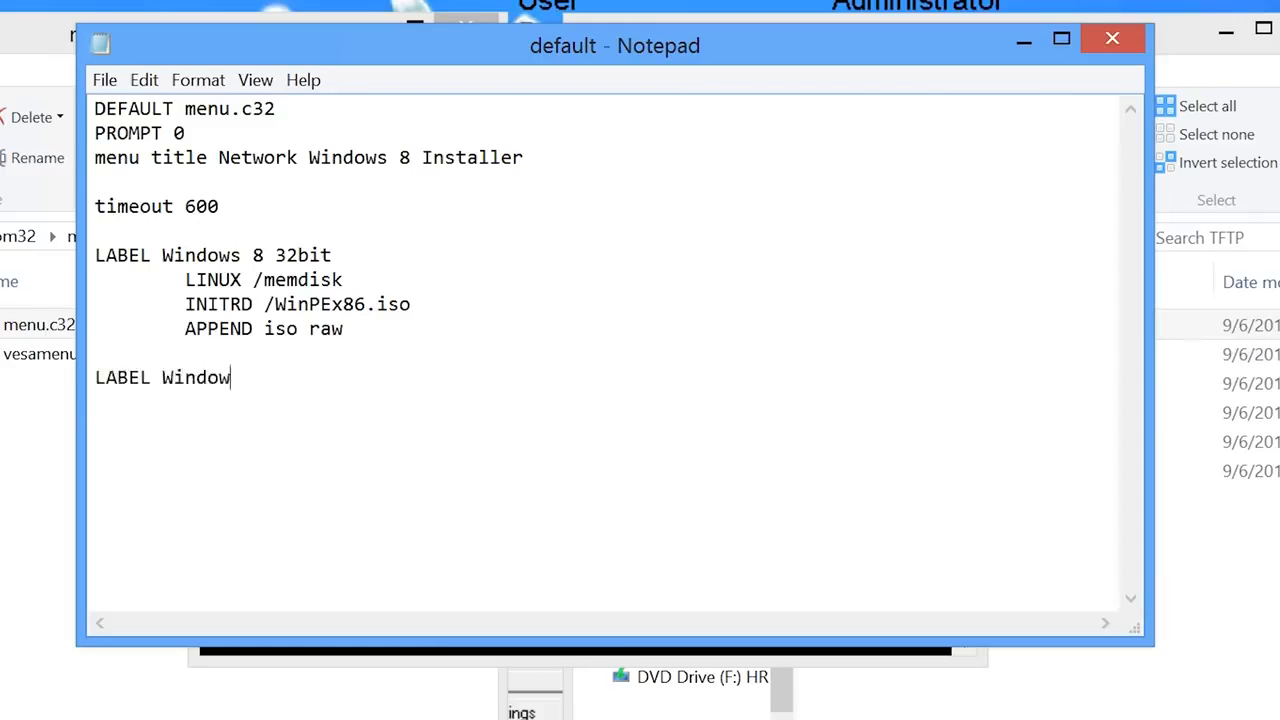
{"action": "type", "text": "s 8 x64"}
{"action": "key", "text": "Return"}
{"action": "key", "text": "Tab"}
{"action": "type", "text": "LINUX /memdisk"}
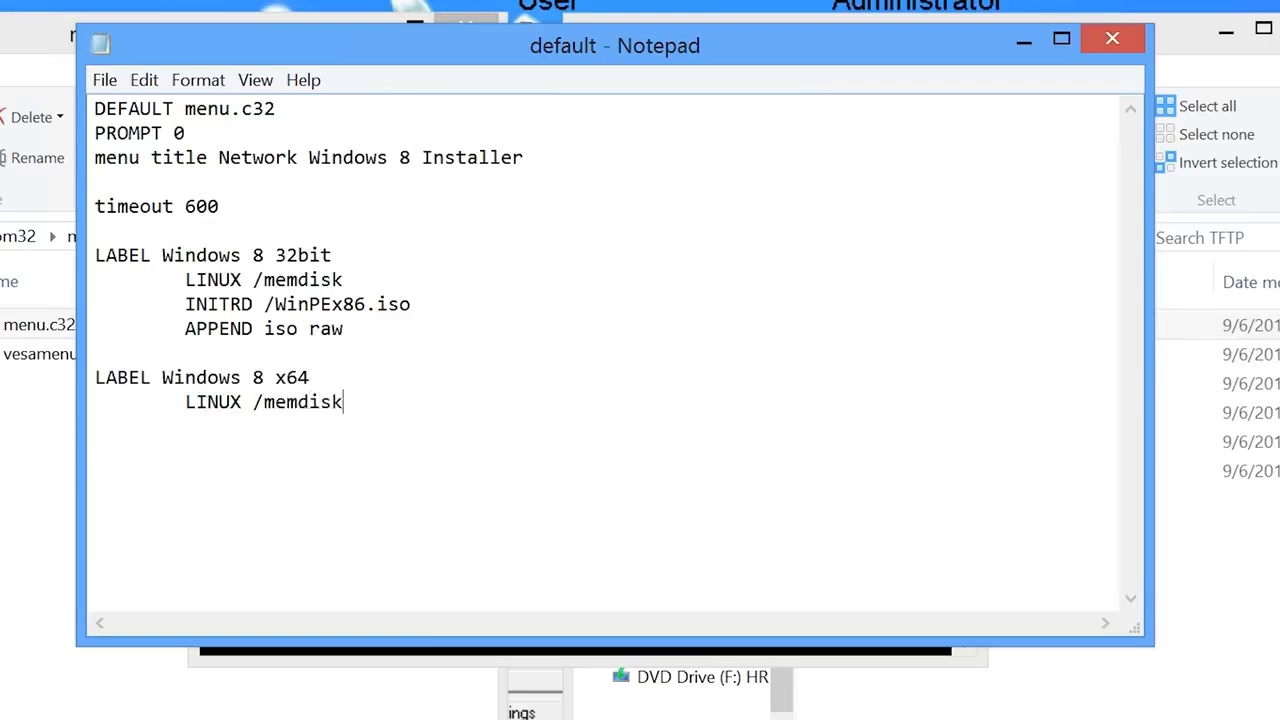
{"action": "key", "text": "Return"}
{"action": "key", "text": "Tab"}
{"action": "type", "text": "INITRD /WinP"}
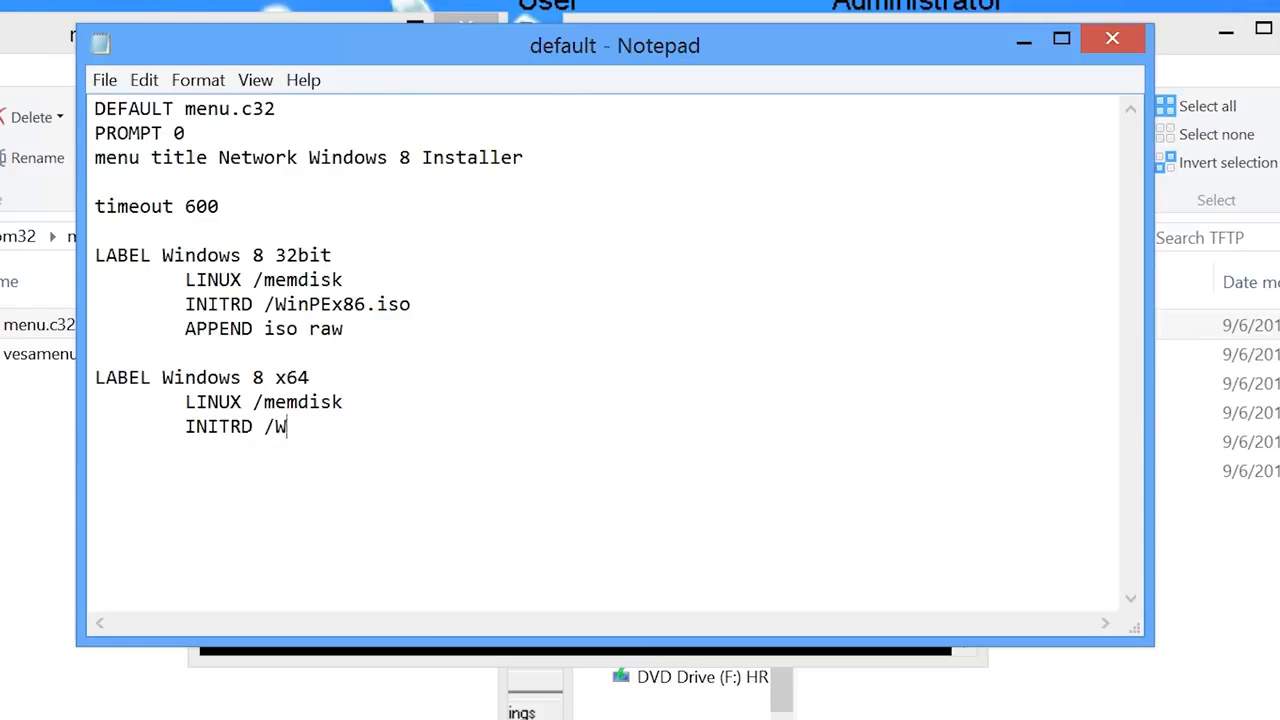
{"action": "type", "text": "Ex64.iso"}
{"action": "key", "text": "Return"}
{"action": "key", "text": "Tab"}
{"action": "type", "text": "APPEND iso raw"}
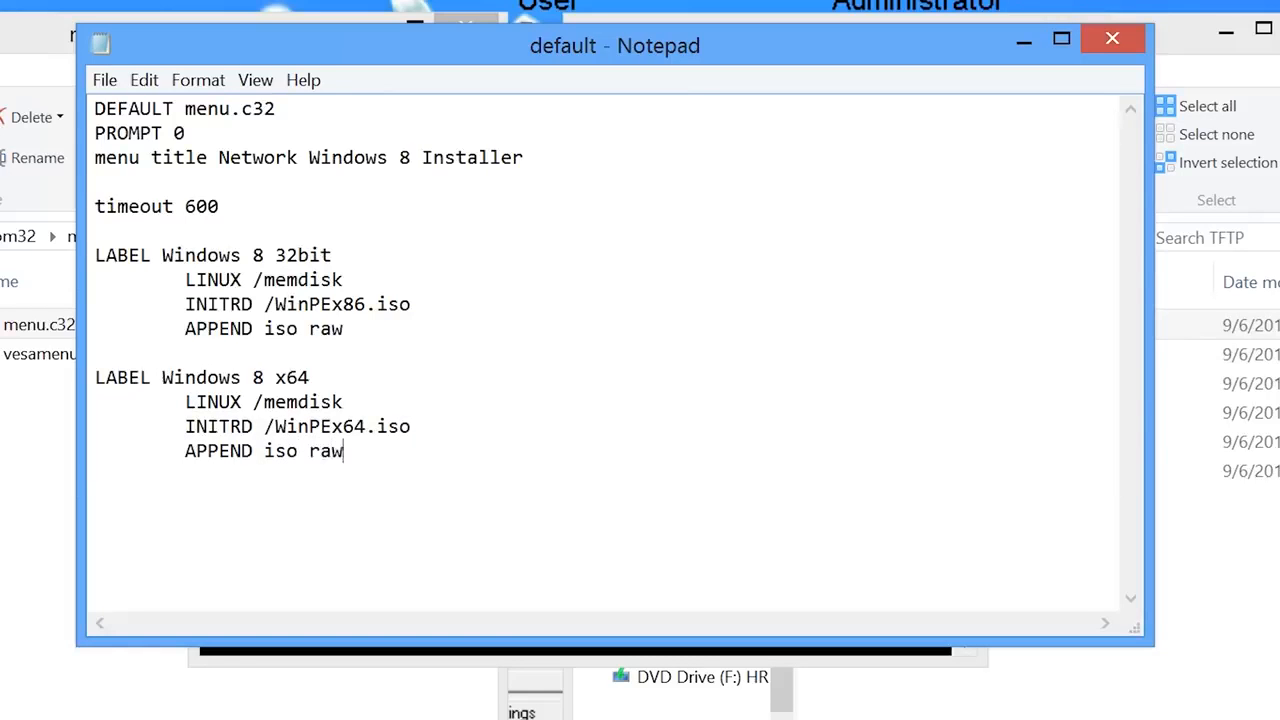
{"action": "key", "text": "Return"}
{"action": "key", "text": "Return"}
- Close Notepad saving the default menu file, then bring up the Start screen
{"action": "left_click", "coordinate": [1120, 38]}
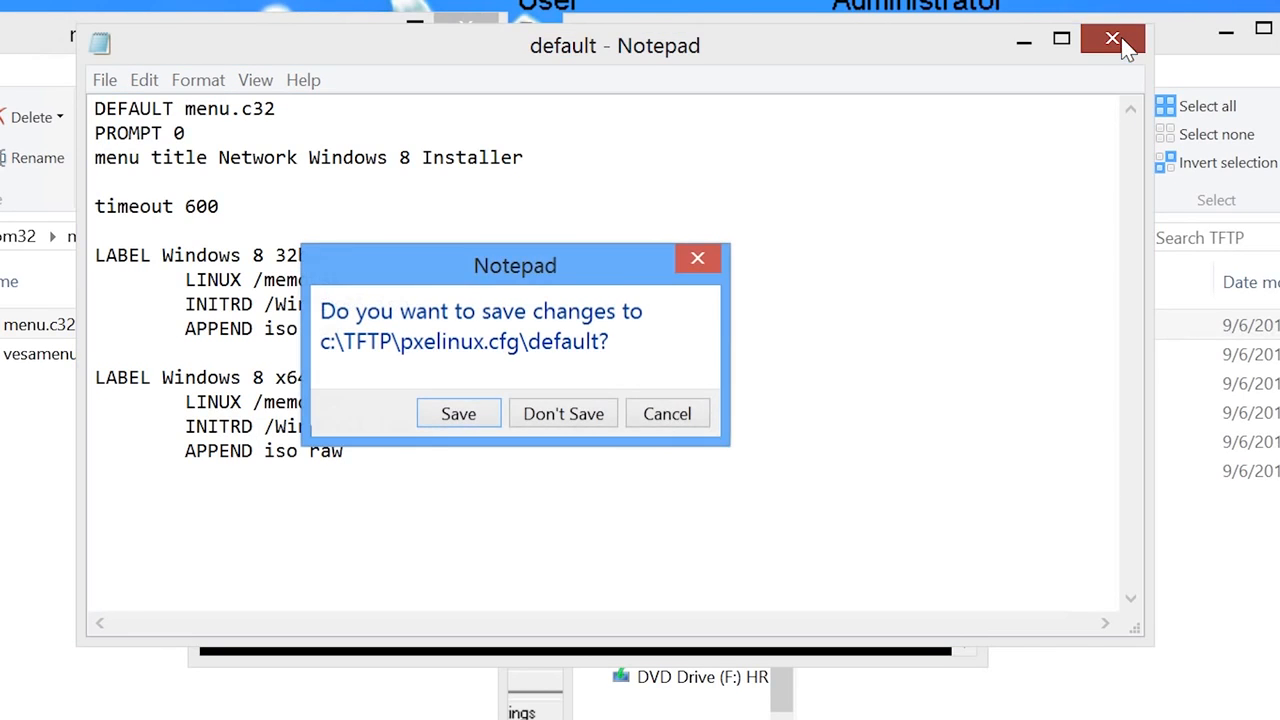
{"action": "left_click", "coordinate": [466, 420]}
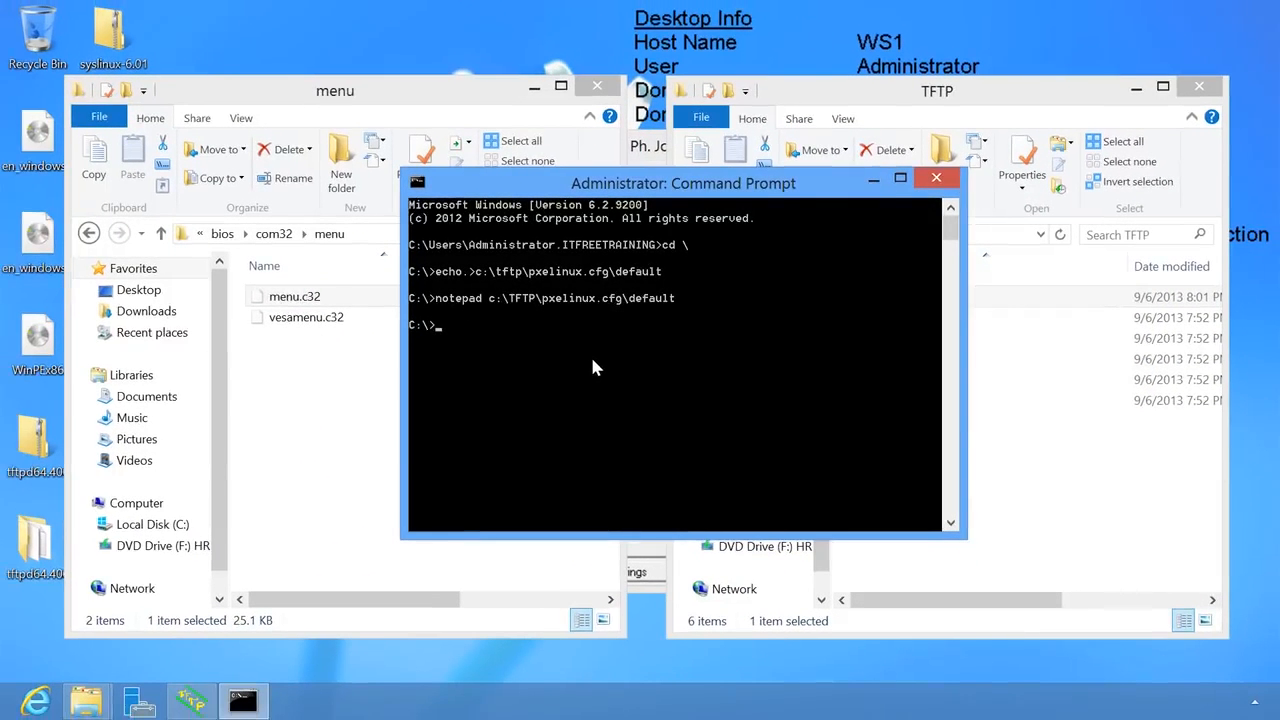
{"action": "key", "text": "super"}
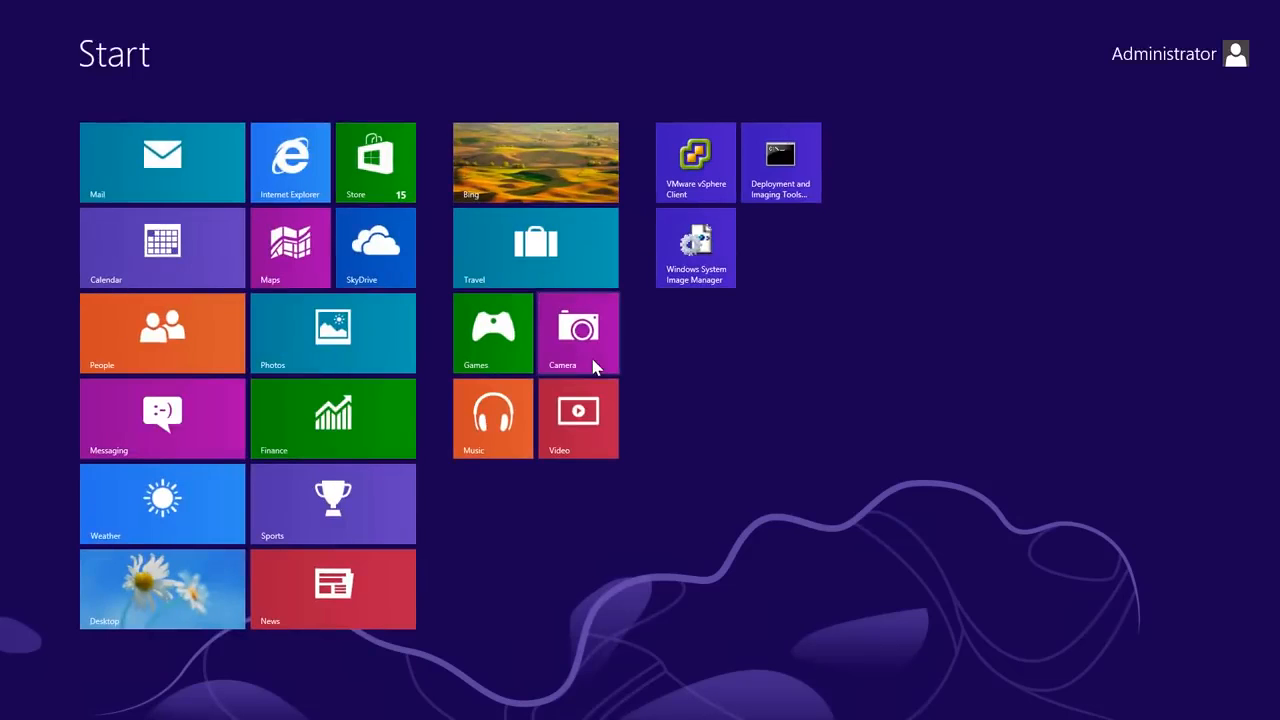
- Run the Deployment and Imaging Tools Environment as administrator from its Start tile
{"action": "right_click", "coordinate": [800, 190]}
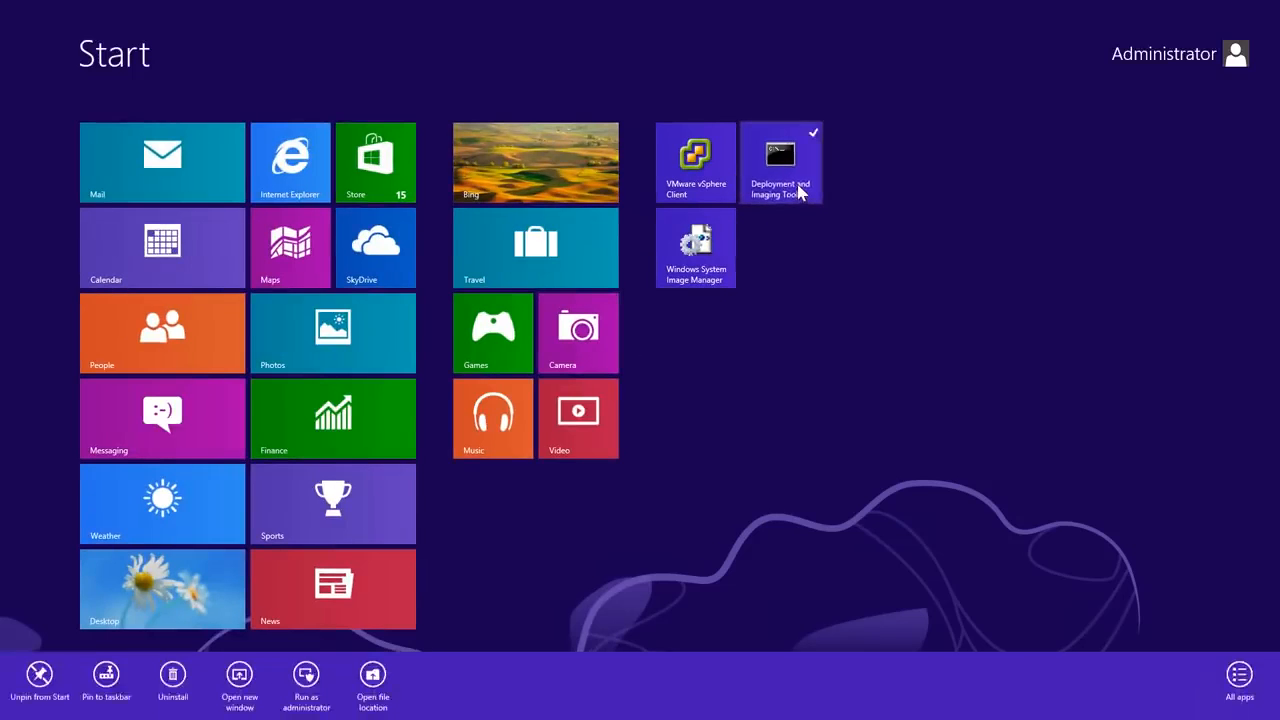
{"action": "left_click", "coordinate": [306, 676]}
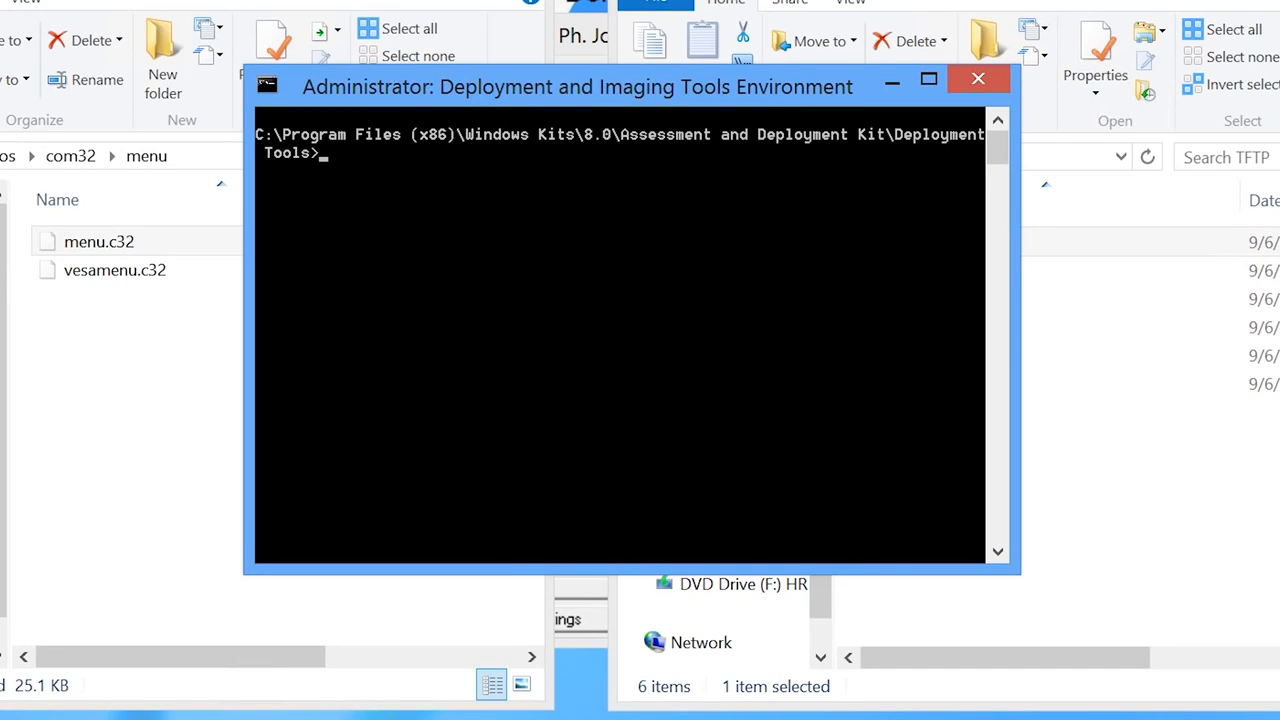
- From the C:\ root, run 'copype amd64 c:\WinPEx64' to build the x64 WinPE working folder
{"action": "type", "text": "cd \\"}
{"action": "key", "text": "Return"}
{"action": "type", "text": "copype amd"}
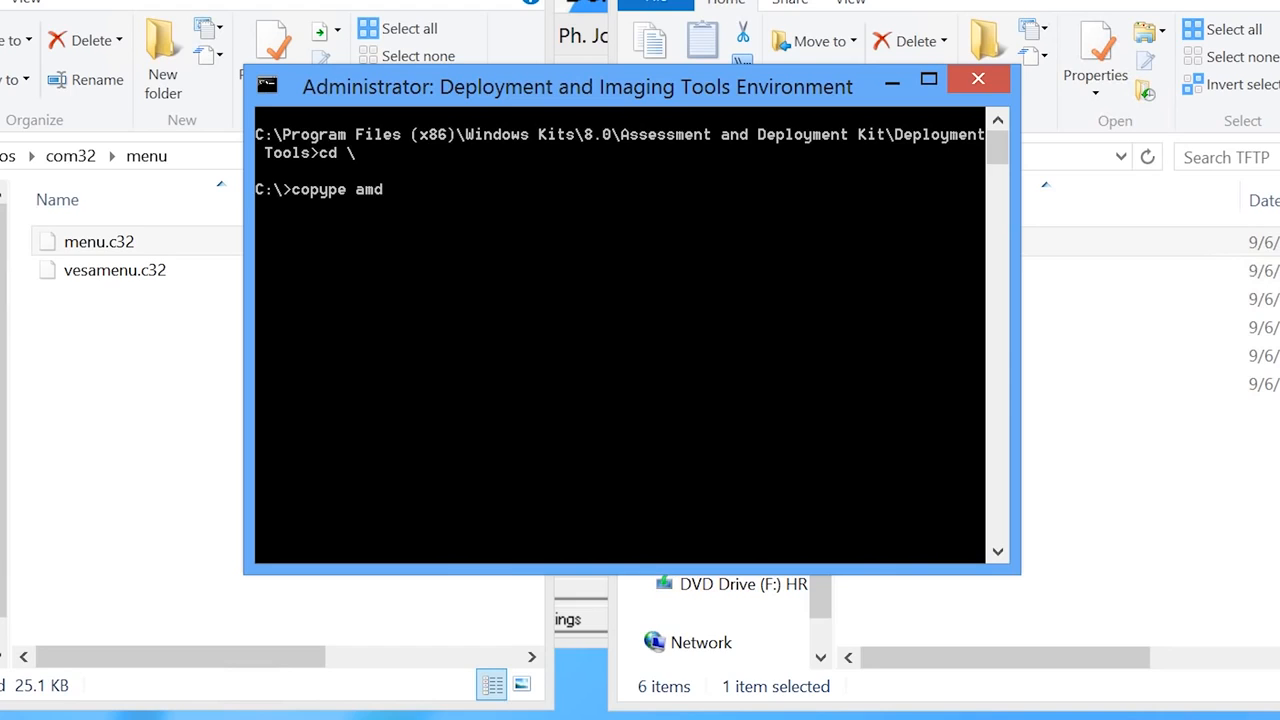
{"action": "type", "text": "64 c:\\WinPEx64"}
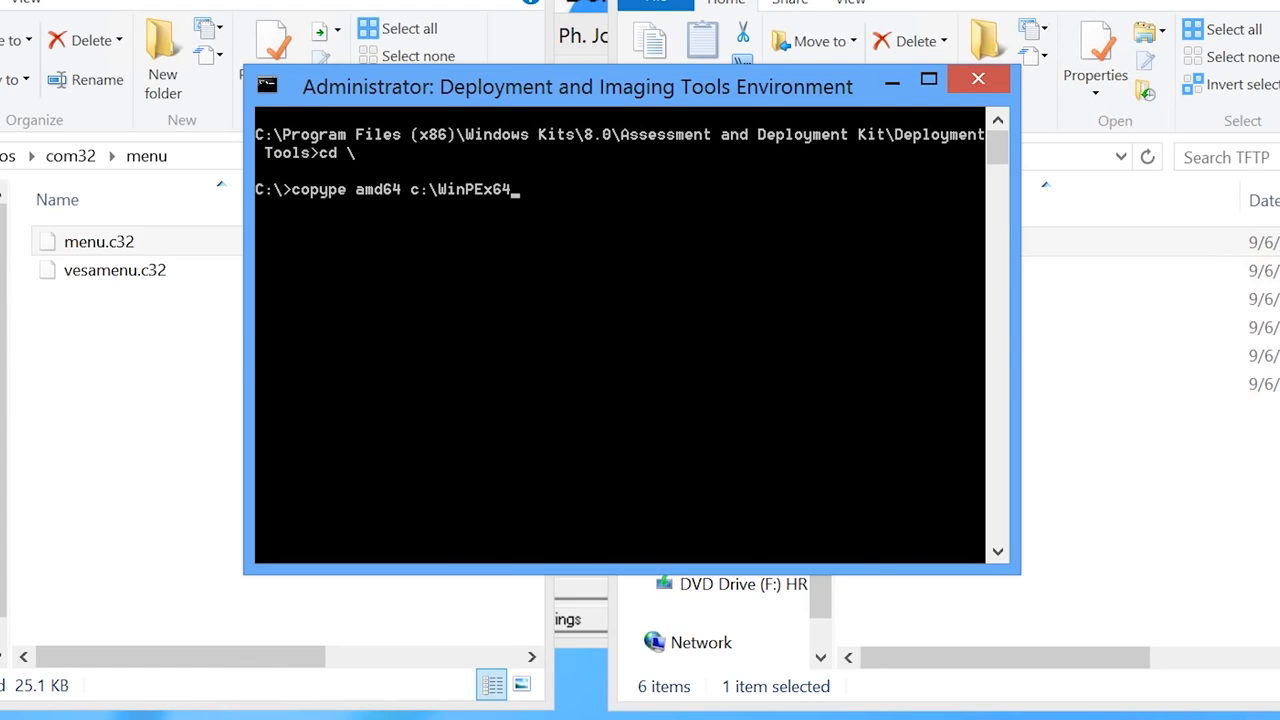
{"action": "key", "text": "Return"}
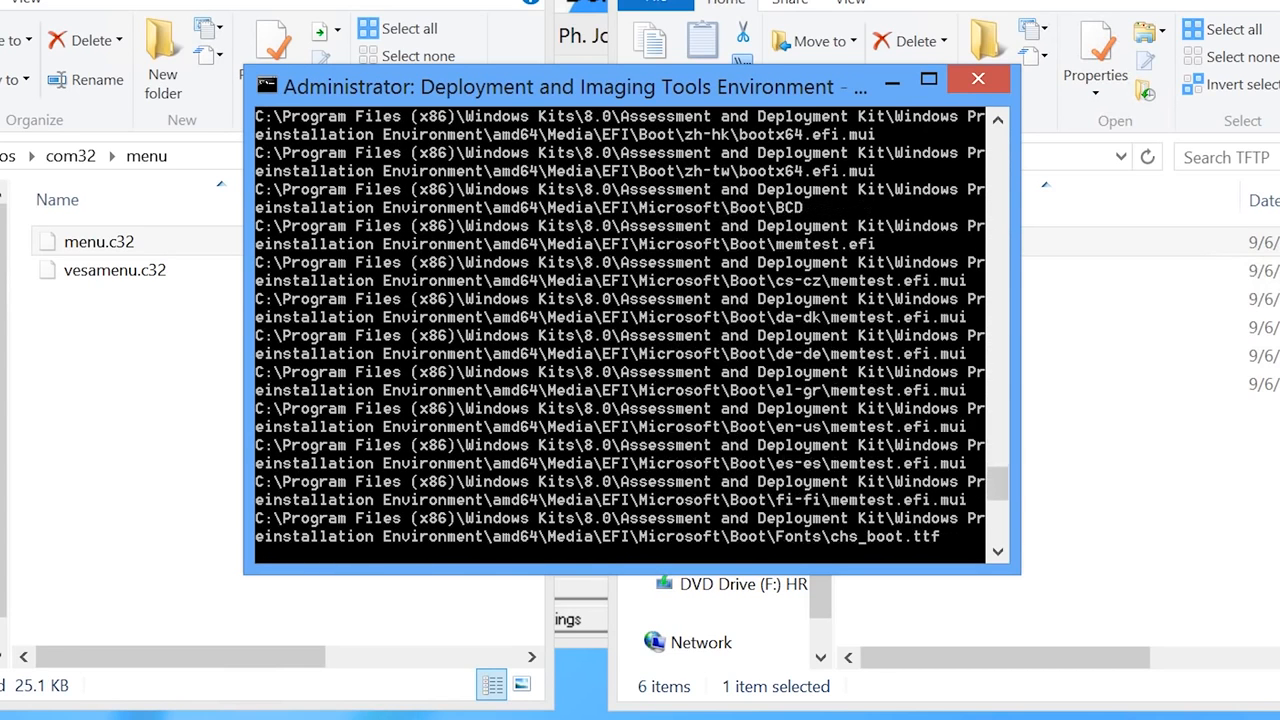
{"action": "type", "text": "imagex /mountrw c:\\WinPEx64\\"}
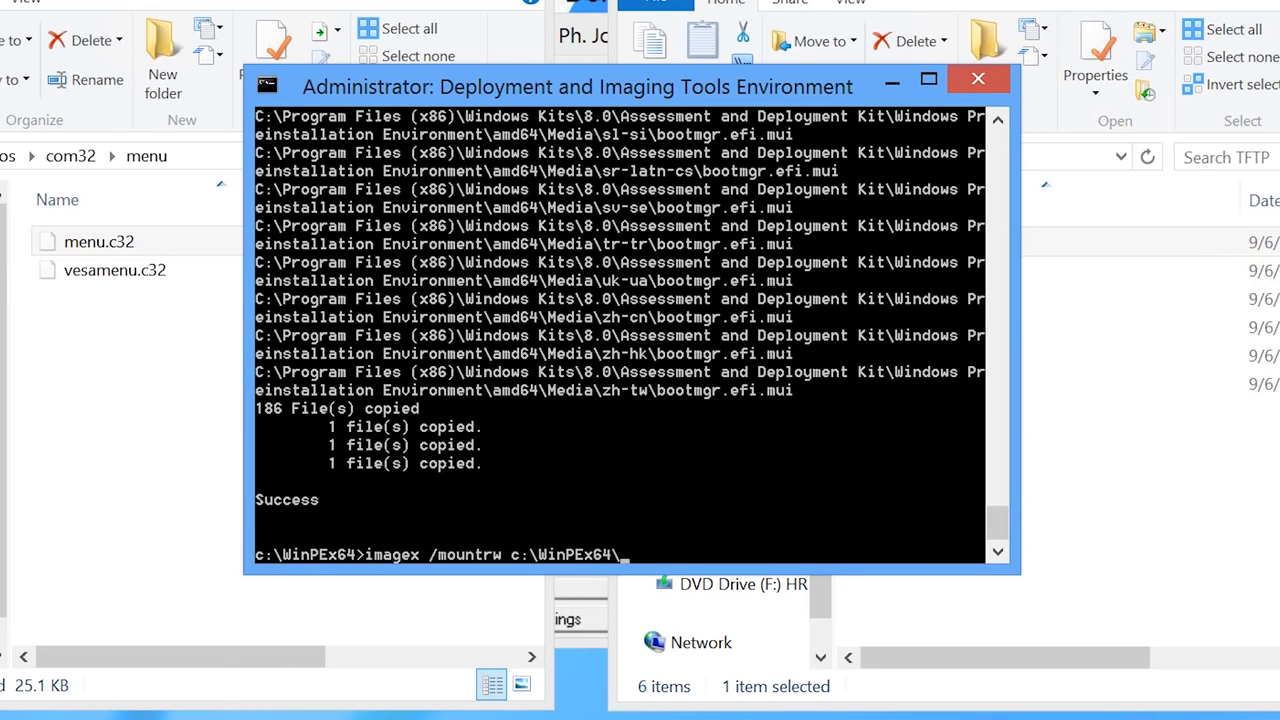
{"action": "type", "text": "media\\sources\\boot.wim 1 c:\\WinPEx64\\mount"}
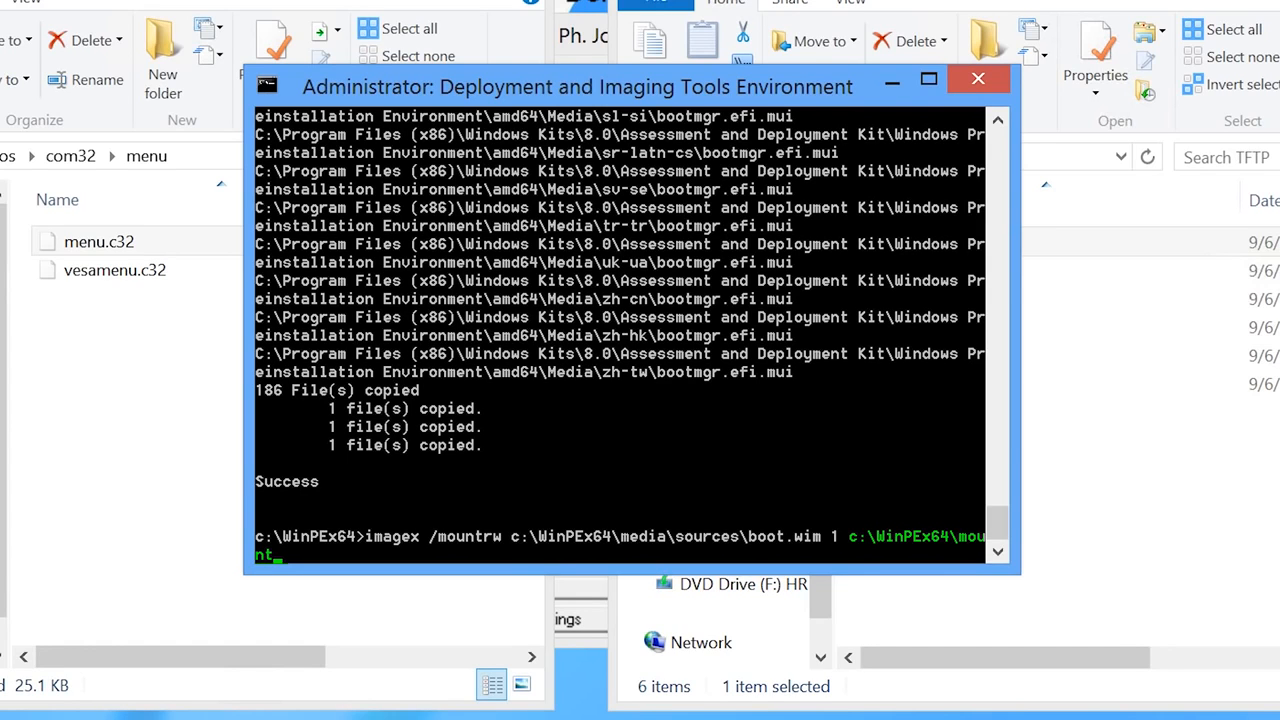
- Mount boot.wim index 1 read-write at c:\WinPEx64\mount with imagex /mountrw
{"action": "key", "text": "Return"}
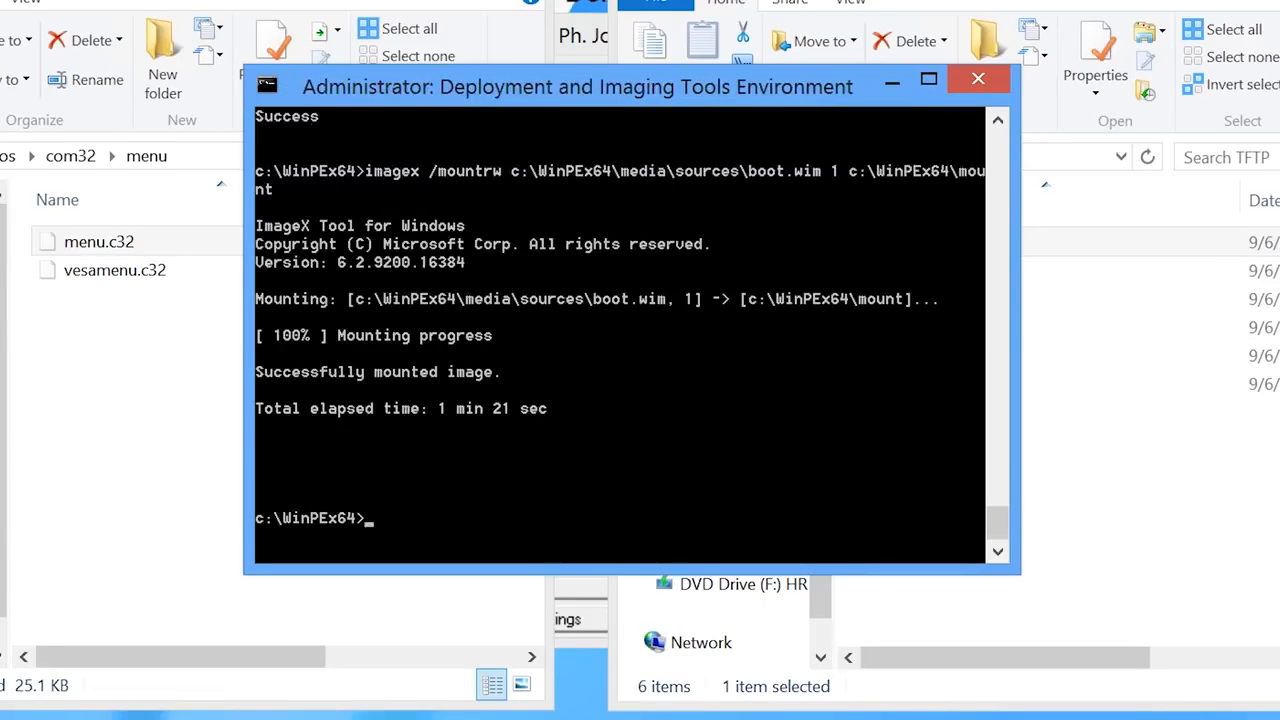
{"action": "type", "text": "cd mount\\W"}
{"action": "key", "text": "Tab"}
{"action": "type", "text": "\\S"}
{"action": "key", "text": "Tab"}
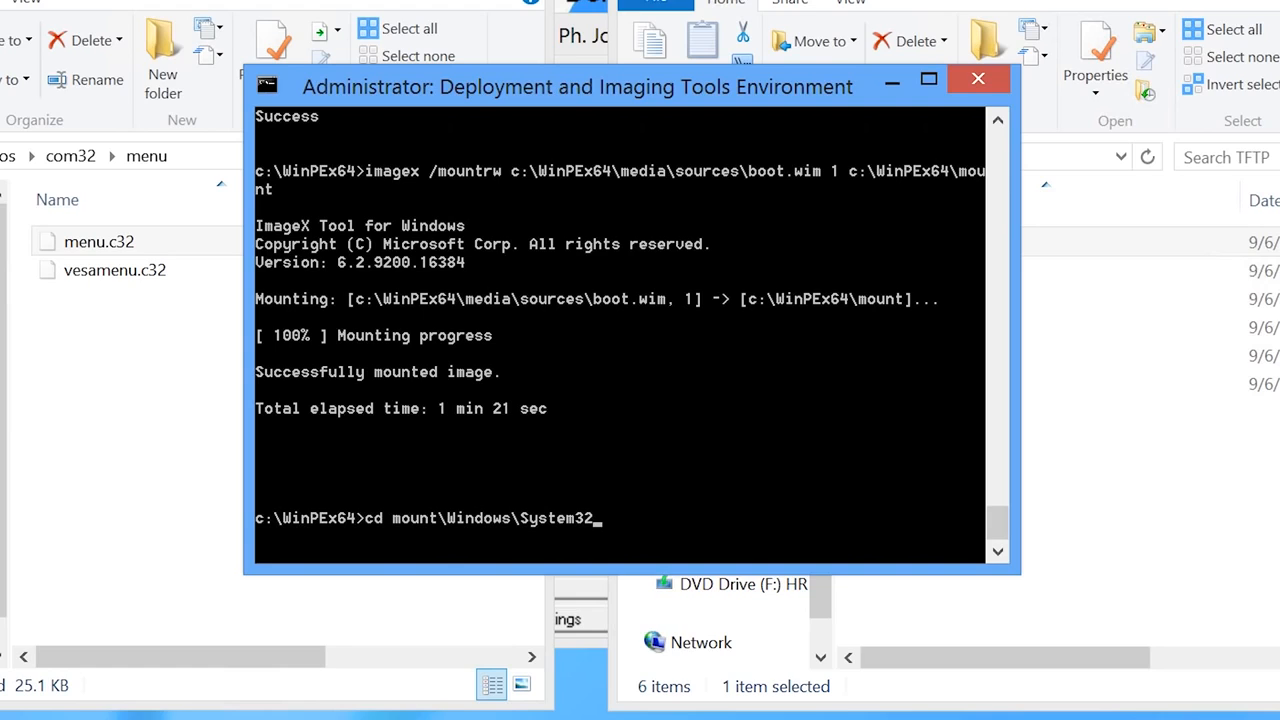
- In mount\Windows\System32, create an empty startnet.cmd and open it with notepad.exe
{"action": "key", "text": "Return"}
{"action": "type", "text": "echo"}
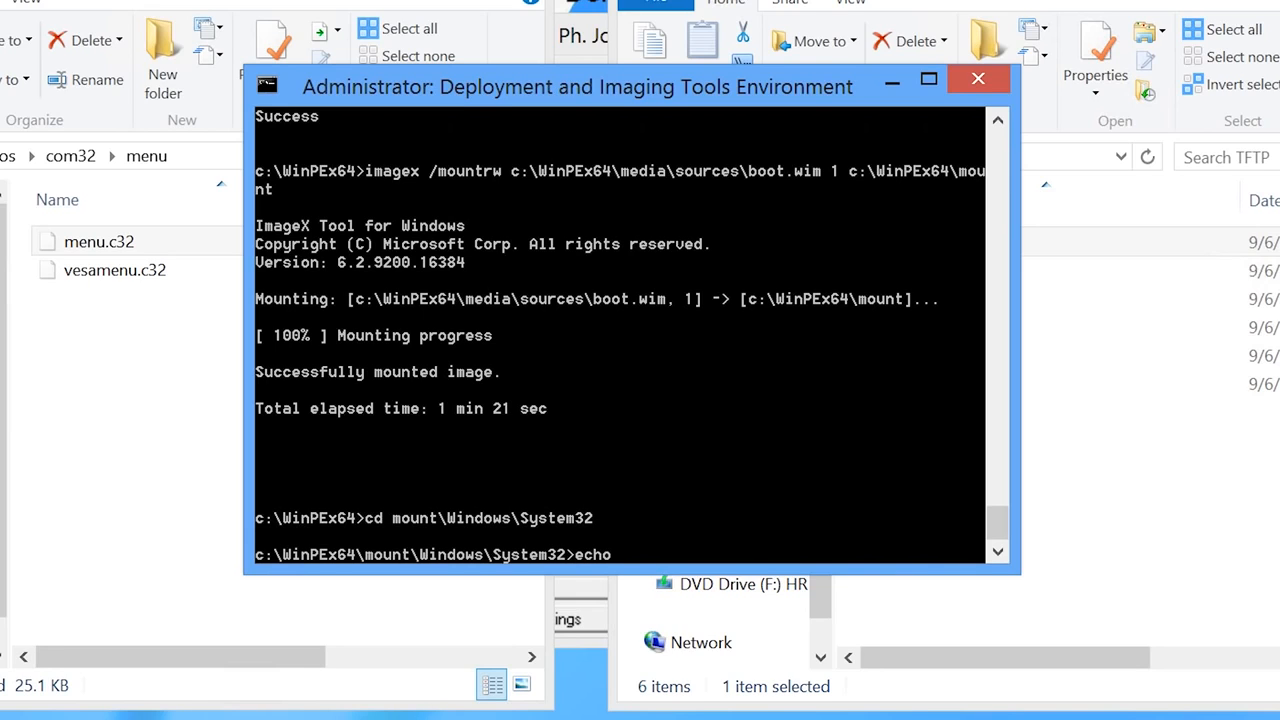
{"action": "type", "text": ".>startnet.cmd"}
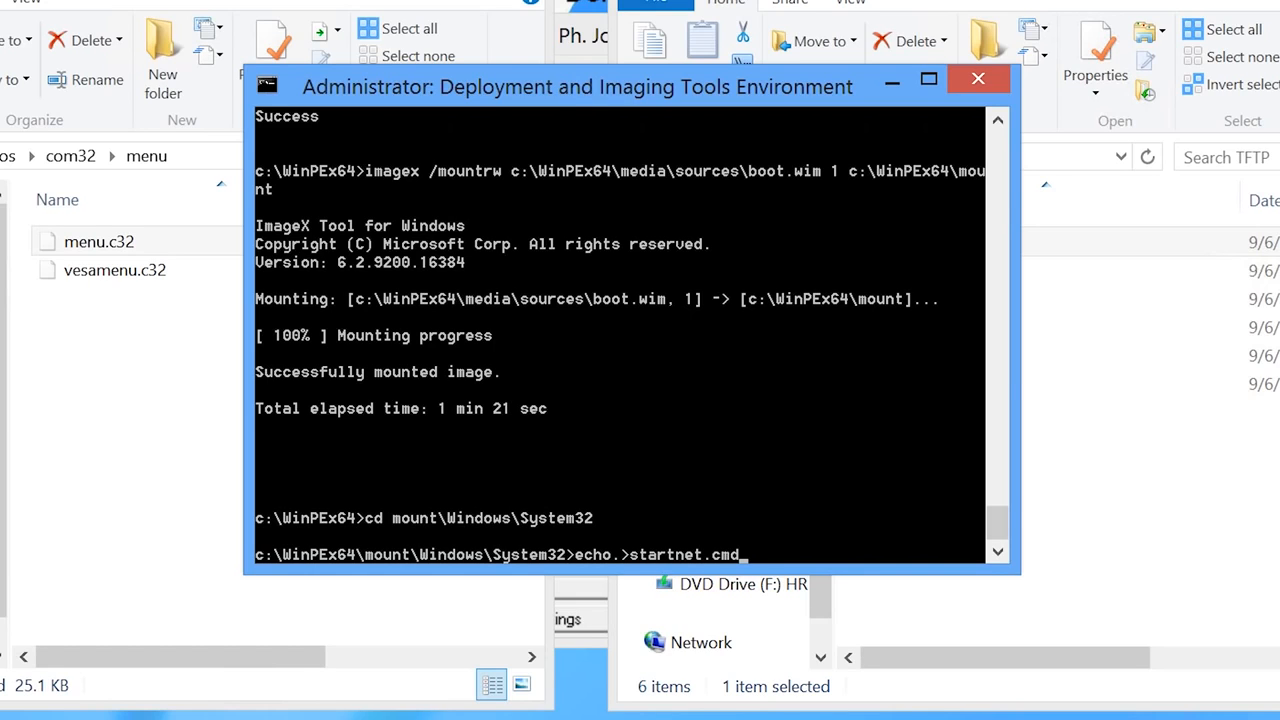
{"action": "key", "text": "Return"}
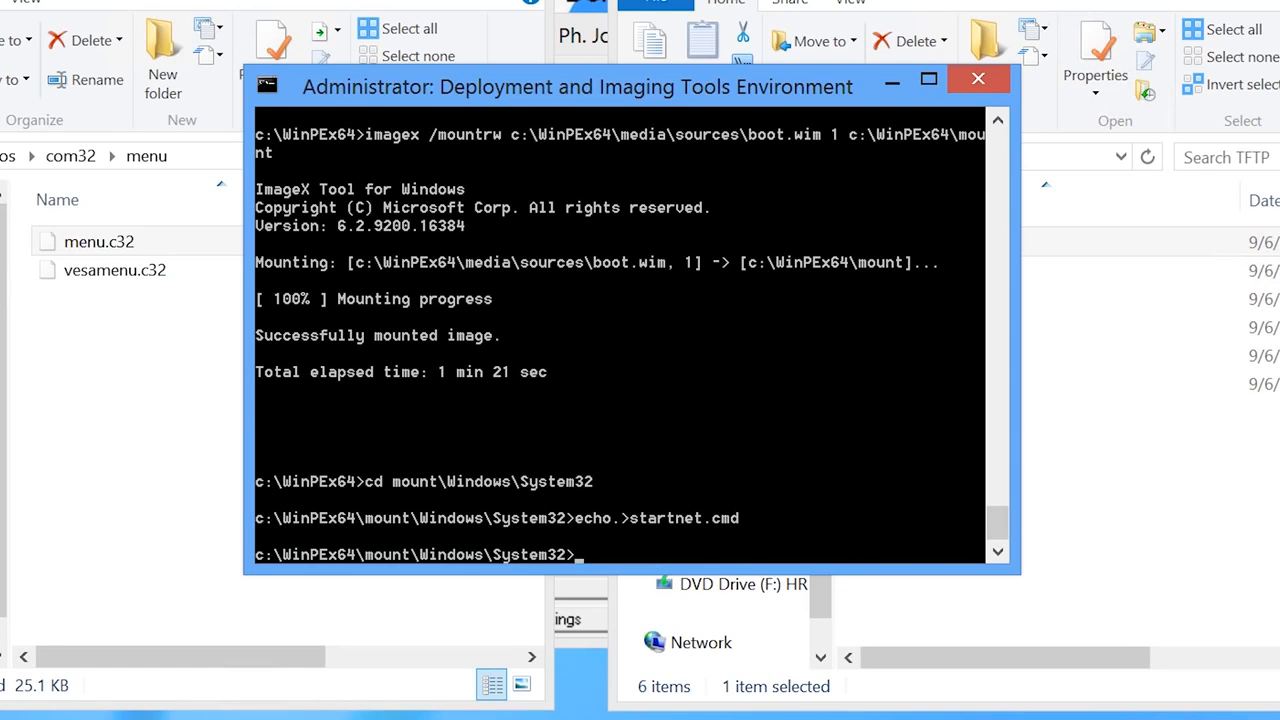
{"action": "type", "text": "notepad.exe startnet.cmd"}
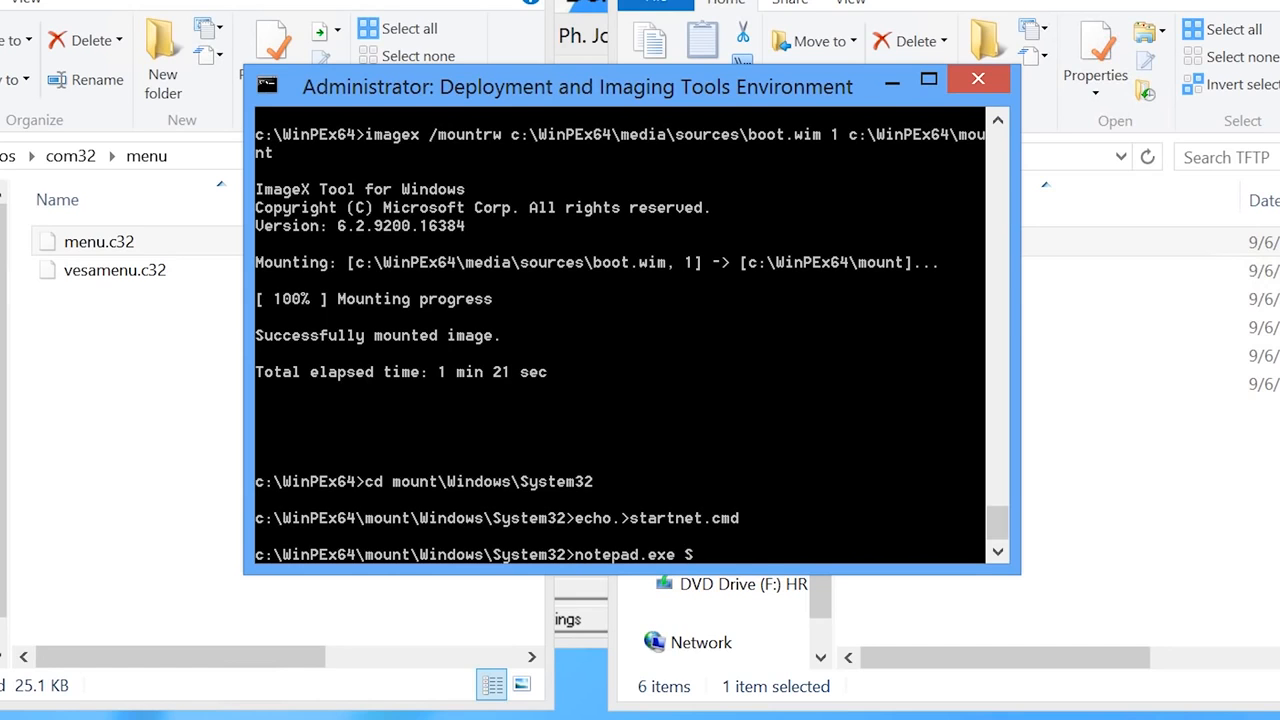
{"action": "key", "text": "Return"}
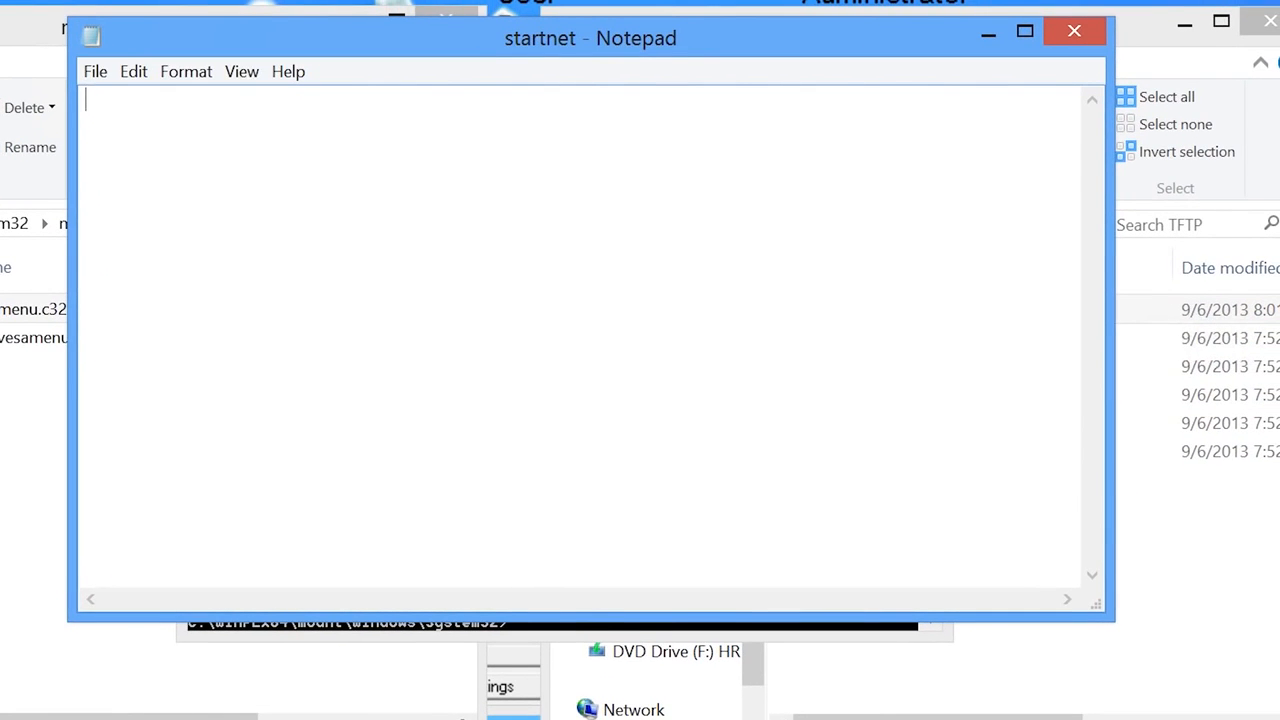
{"action": "type", "text": "@echo off"}
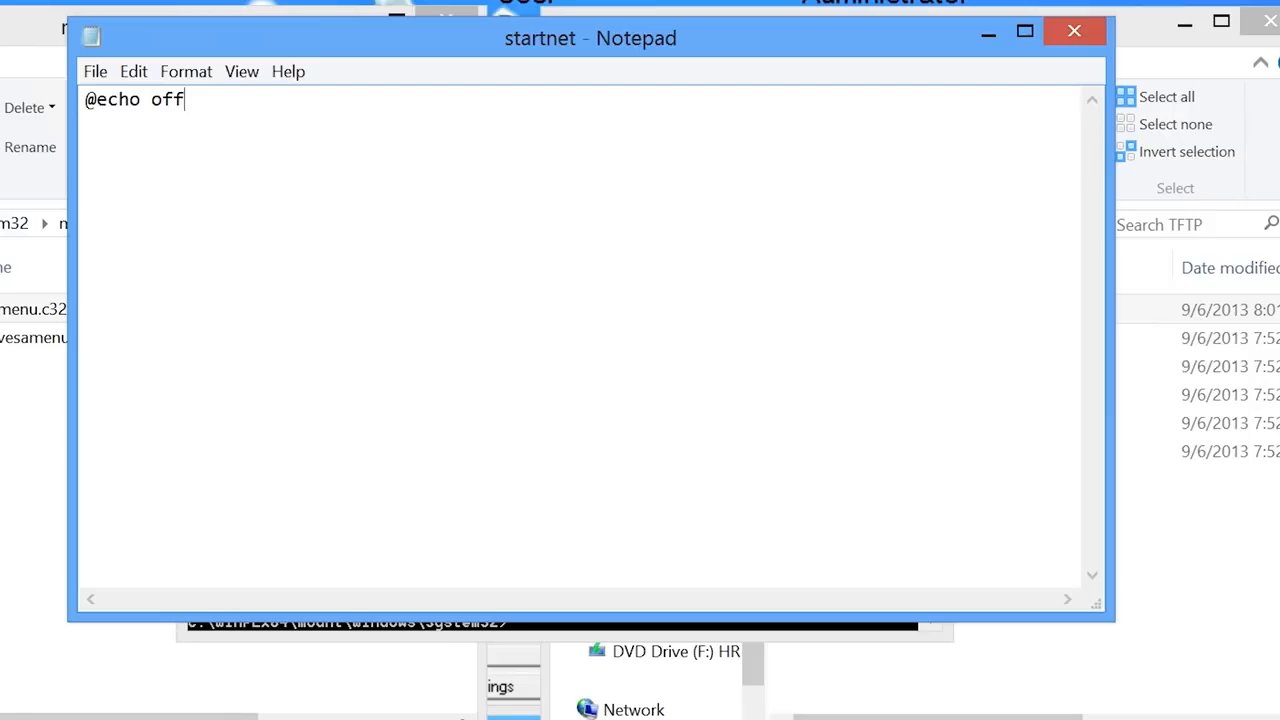
{"action": "key", "text": "Return"}
{"action": "type", "text": "wpeinit"}
{"action": "key", "text": "Return"}
{"action": "type", "text": "%systemroot%\\s"}
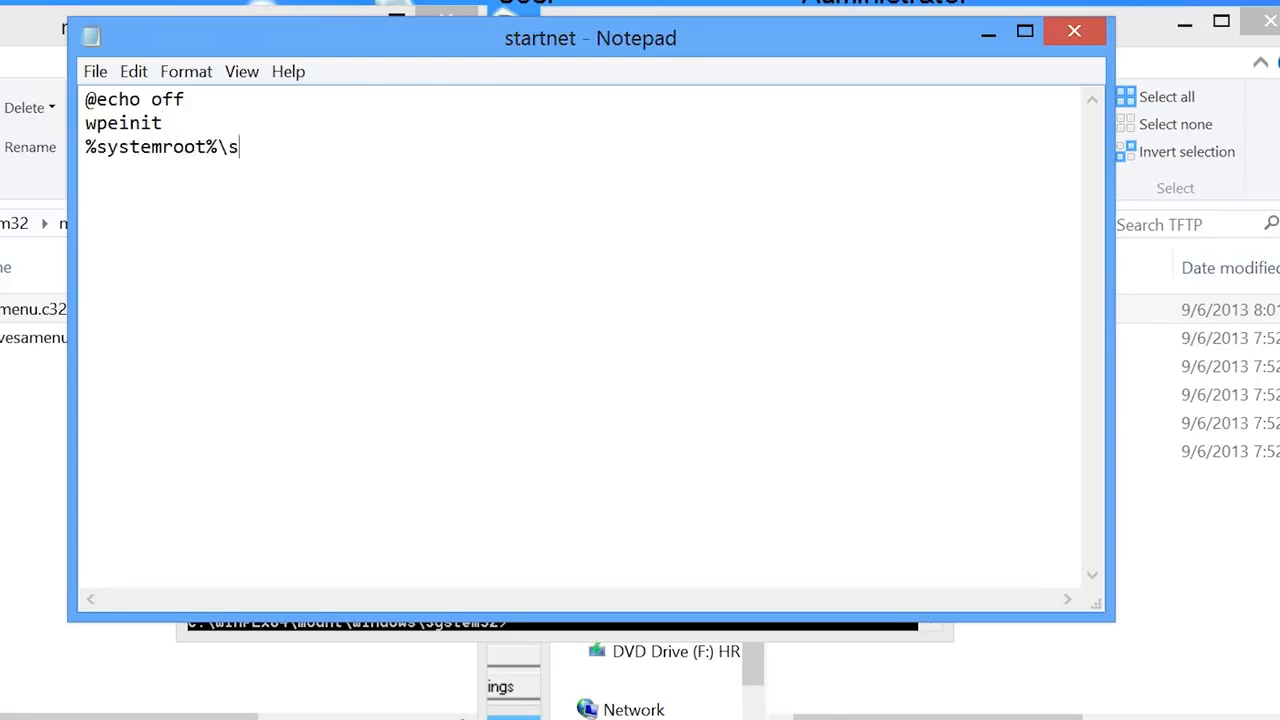
{"action": "type", "text": "ystem32\\timeout "}
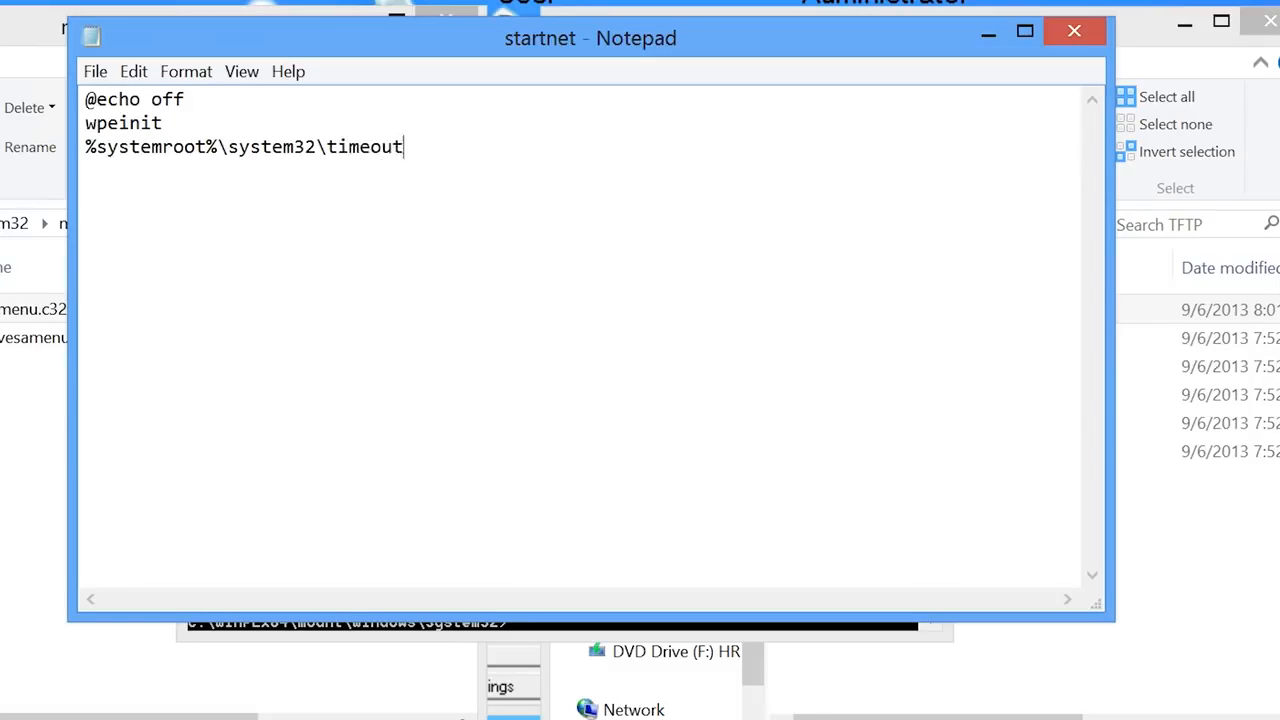
{"action": "type", "text": "20"}
- Map I: to \\192.168.2.100\InstallFiles with account credentials, add the 'i:\Windows 8 x64\setup' line, and close
{"action": "key", "text": "Return"}
{"action": "type", "text": "net use I"}
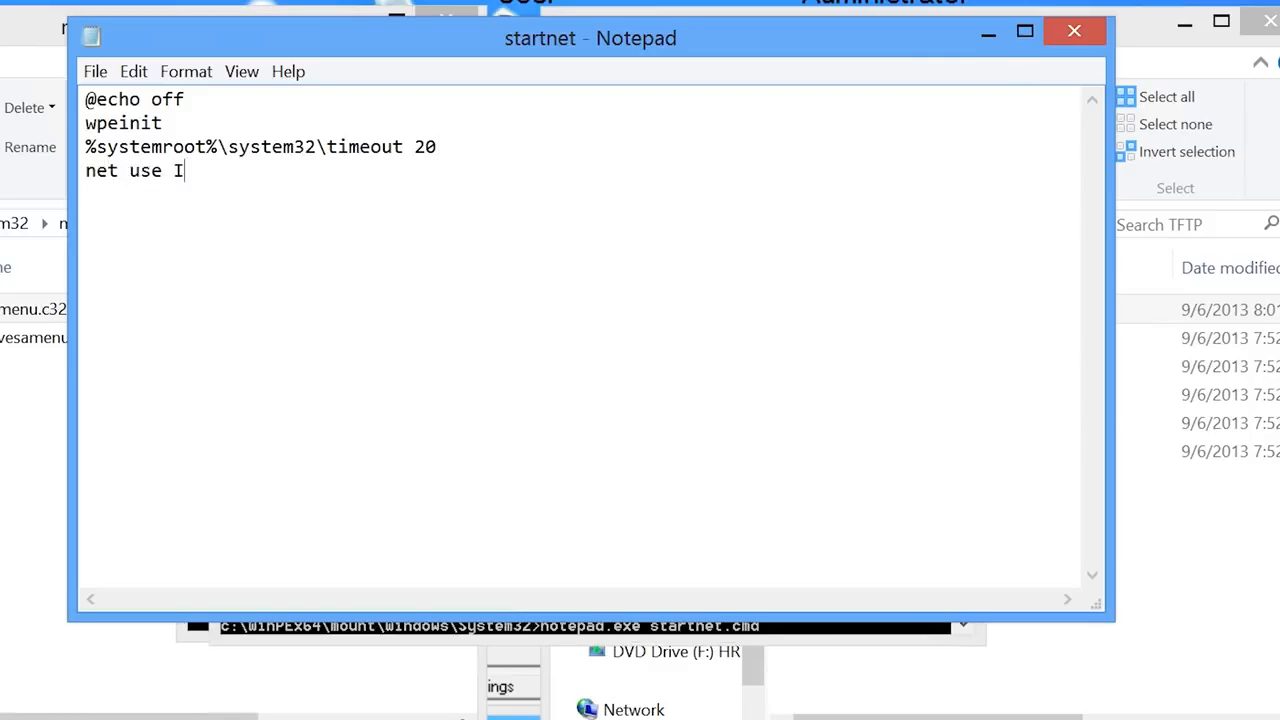
{"action": "type", "text": ": \\\\192.168.2.100\\InstallFi"}
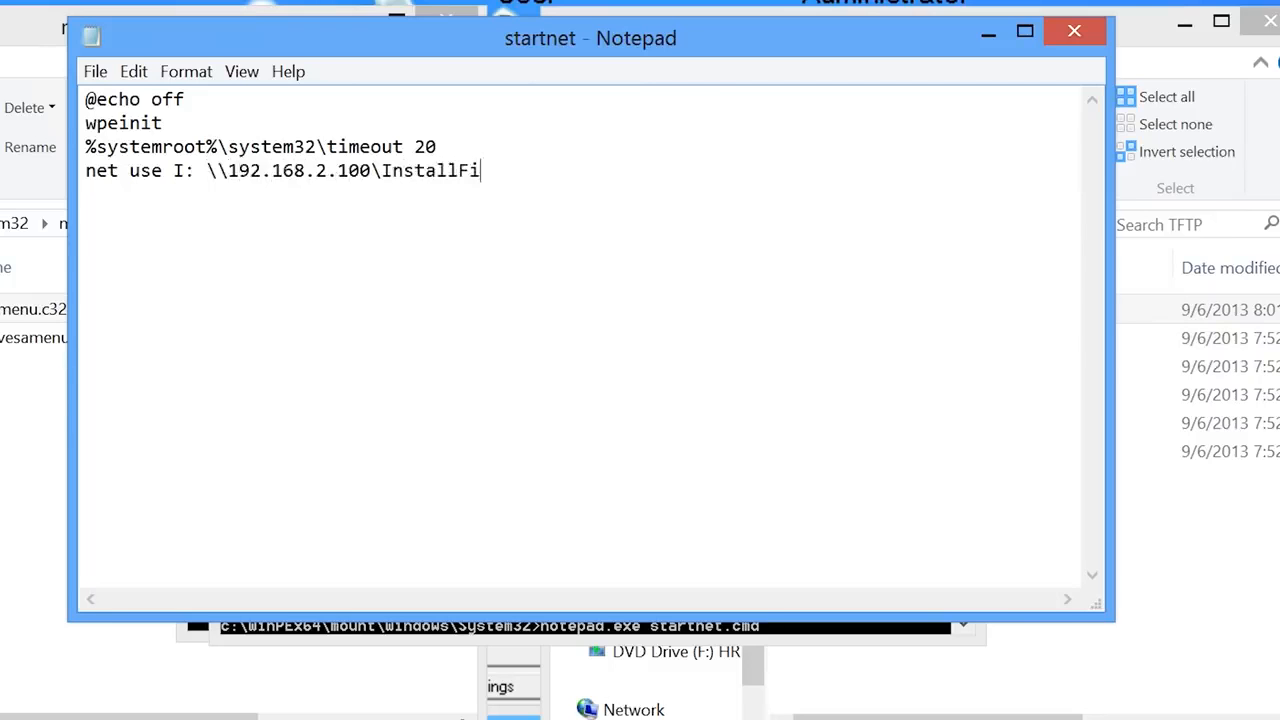
{"action": "type", "text": "les /user:admin Pa"}
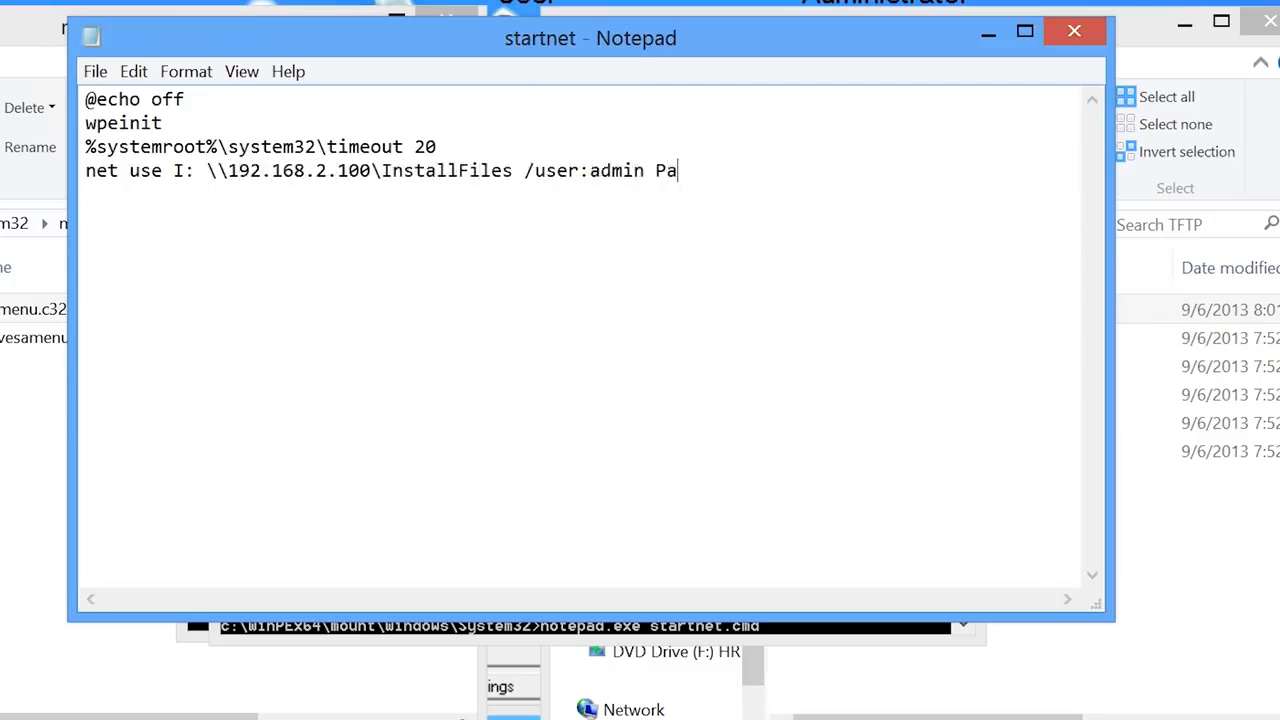
{"action": "type", "text": "$$word"}
{"action": "key", "text": "Return"}
{"action": "type", "text": "\"i:\\Windows 8 x64\\setup\""}
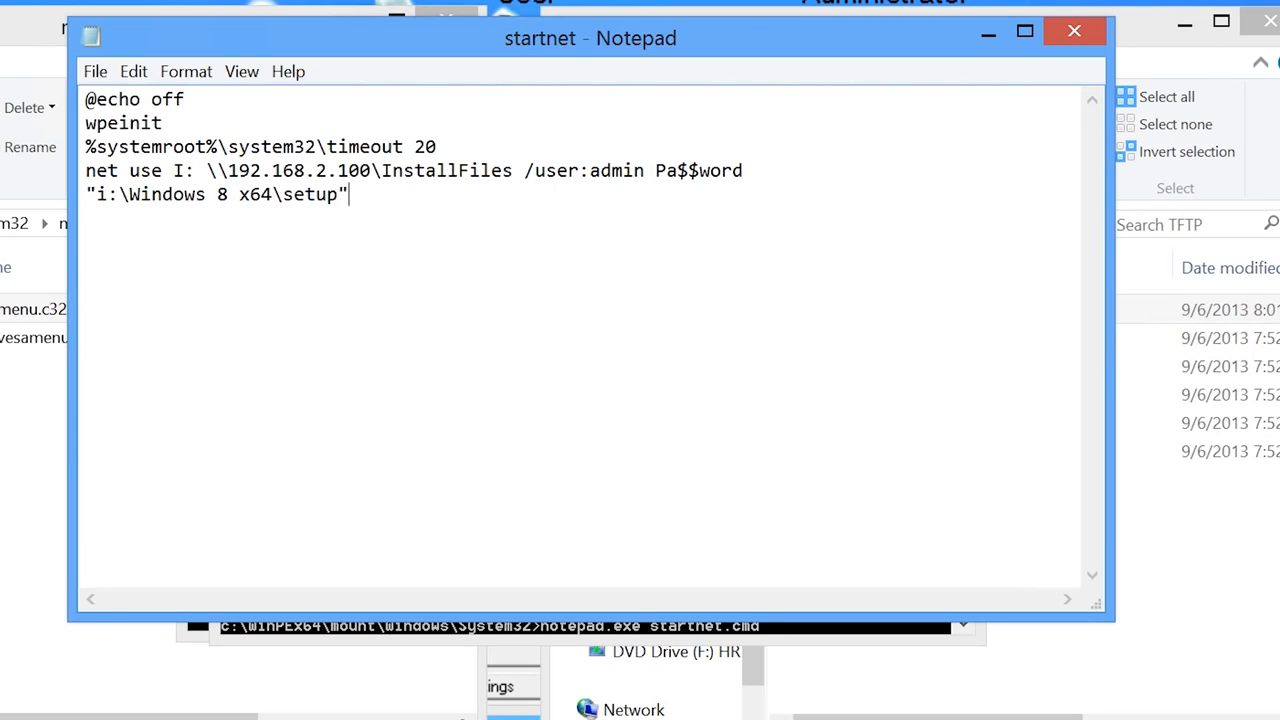
{"action": "left_click", "coordinate": [1074, 31]}
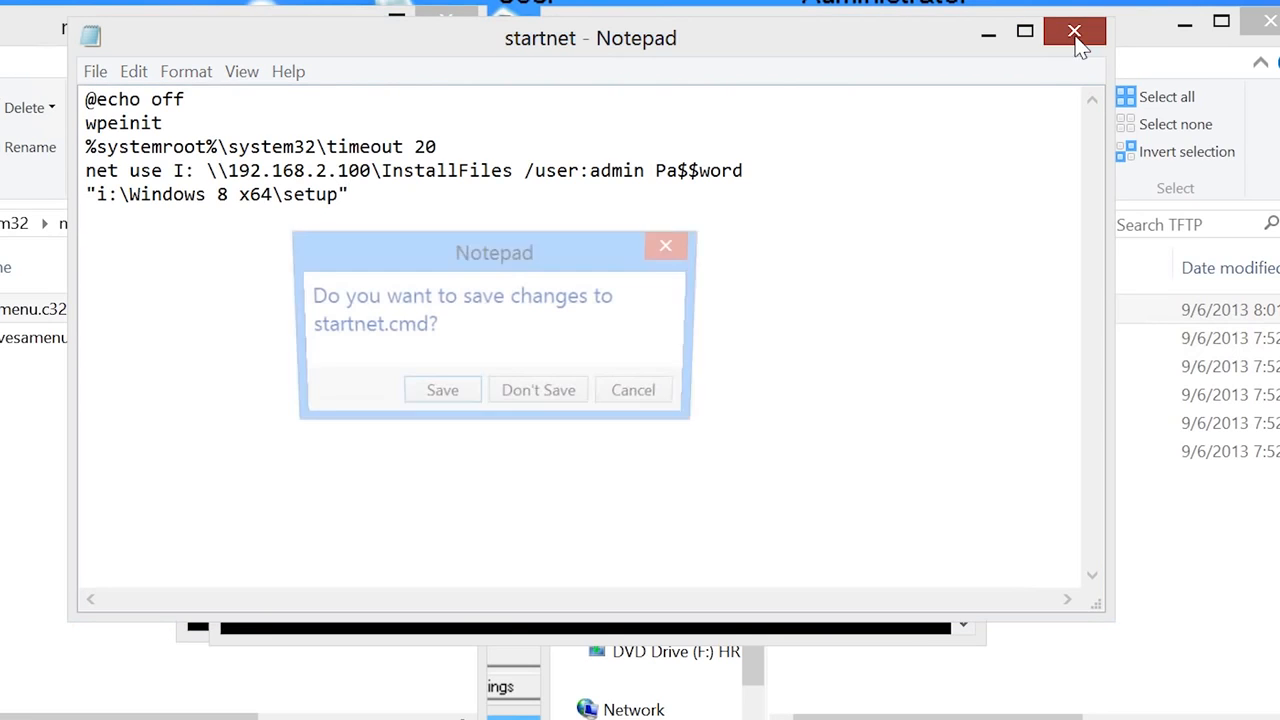
- Save startnet.cmd, then copy timeout.exe from C:\Windows\System32 into c:\WinPEx64\mount\Windows\system32
{"action": "left_click", "coordinate": [440, 396]}
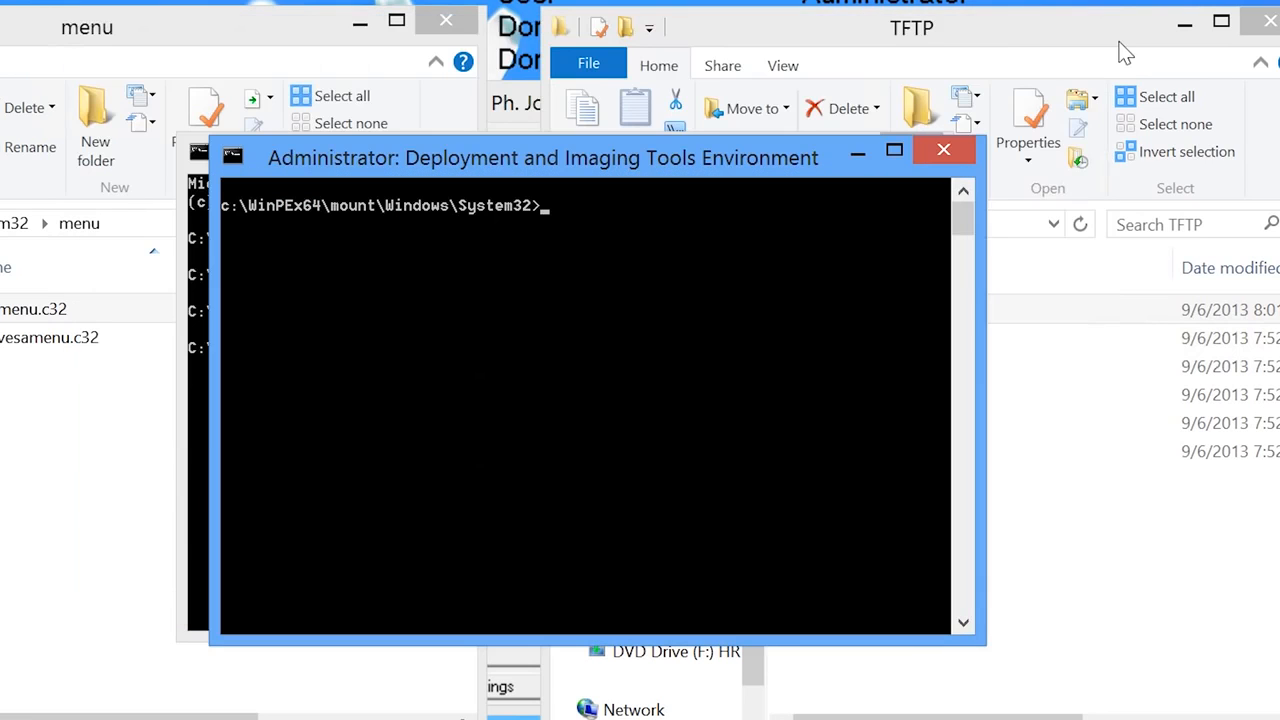
{"action": "type", "text": "copy c:\\Windows\\System32\\ti"}
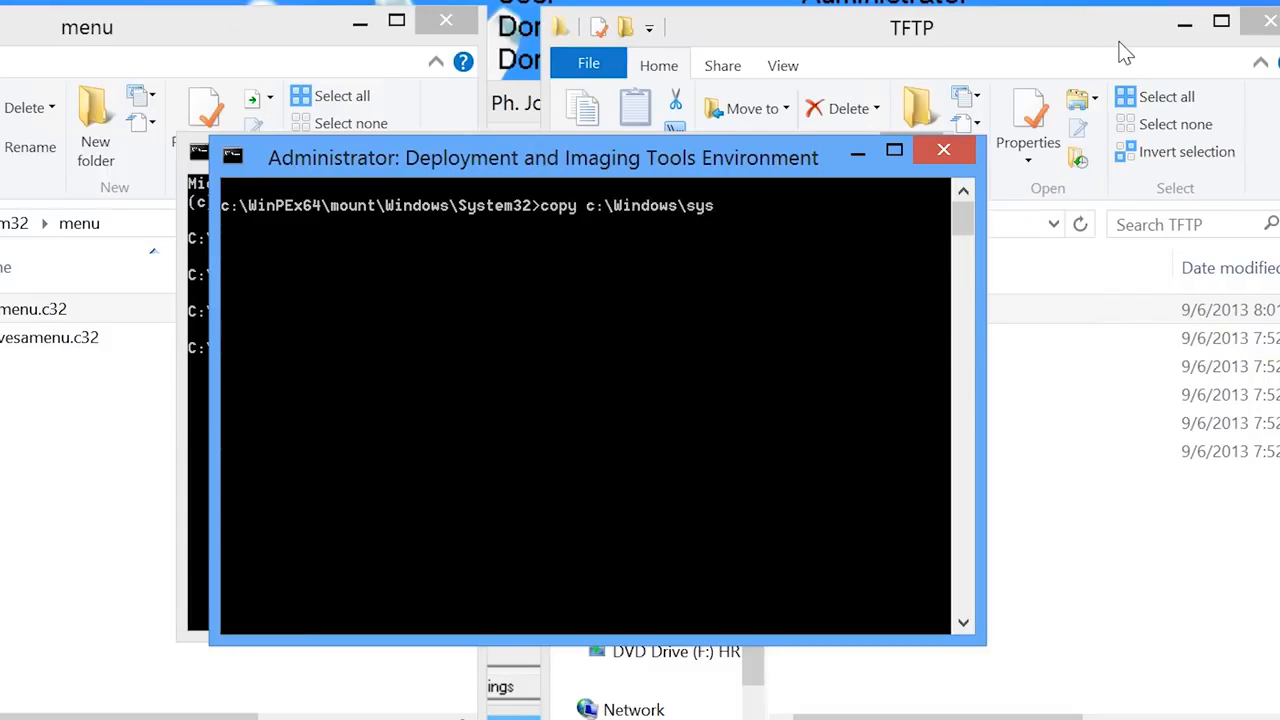
{"action": "type", "text": "meout.exe c:\\"}
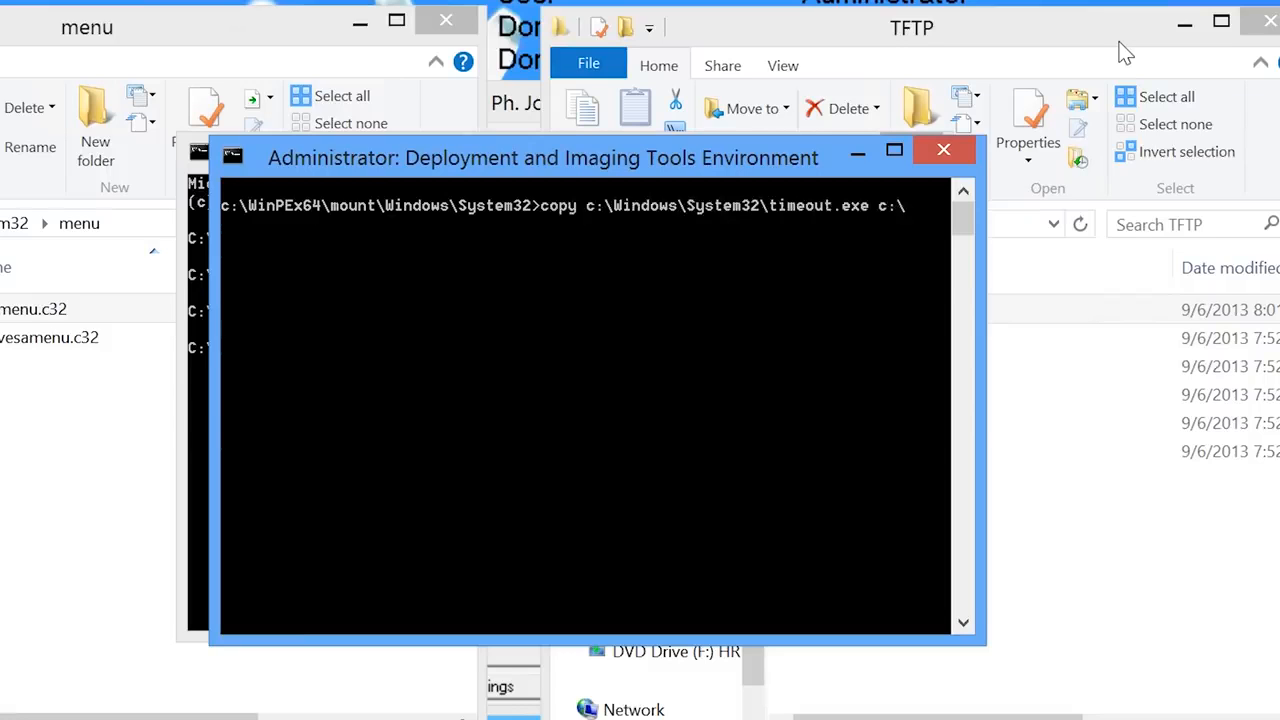
{"action": "type", "text": "WinPEx64\\"}
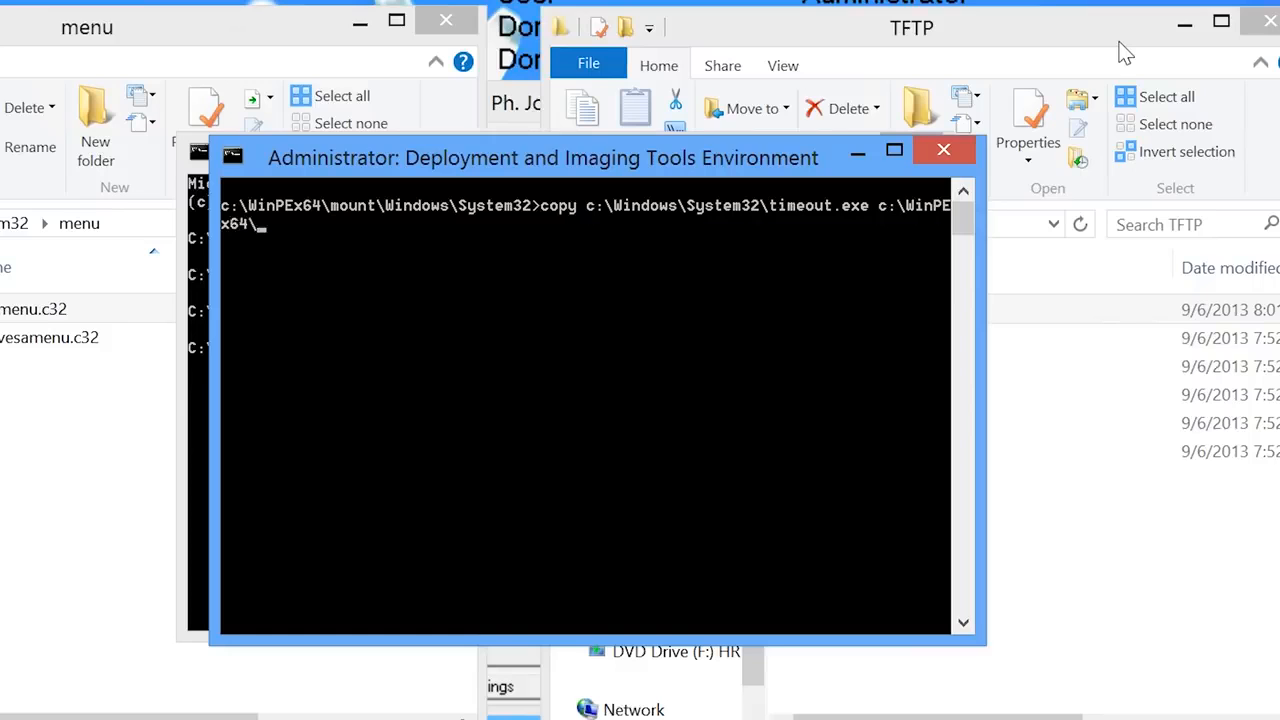
{"action": "type", "text": "mount\\Windows\\system32"}
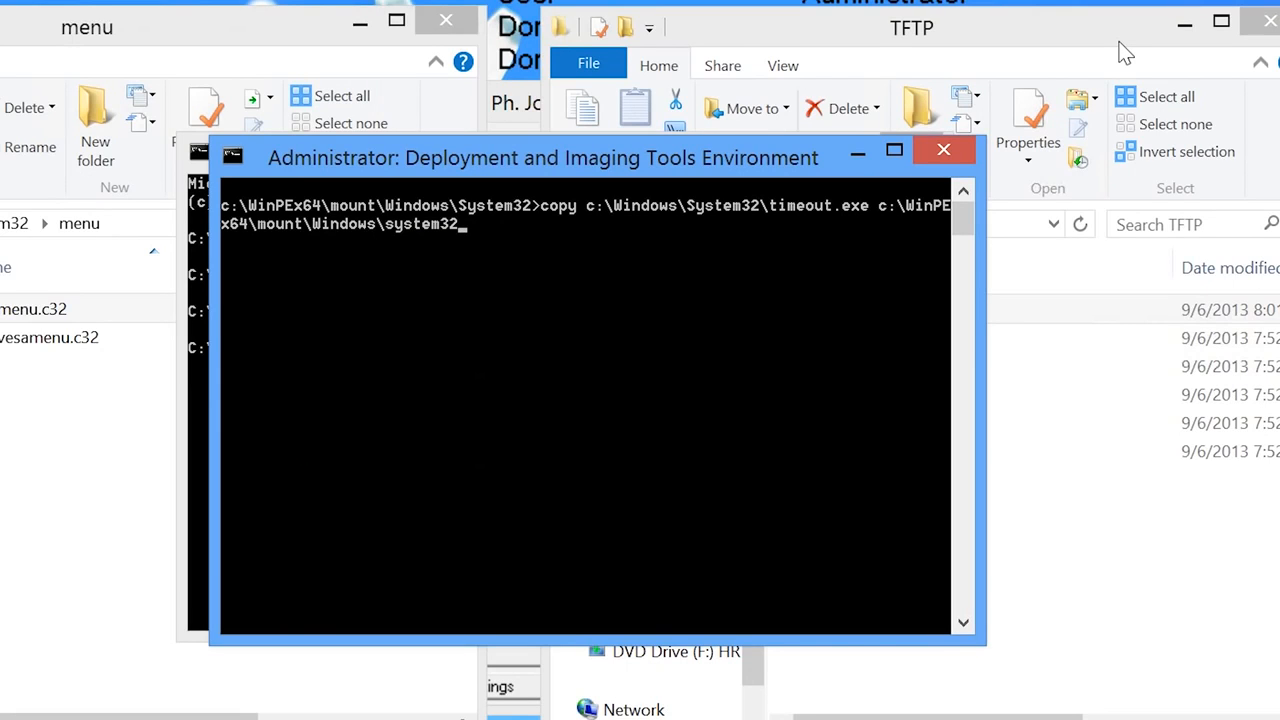
{"action": "key", "text": "Return"}
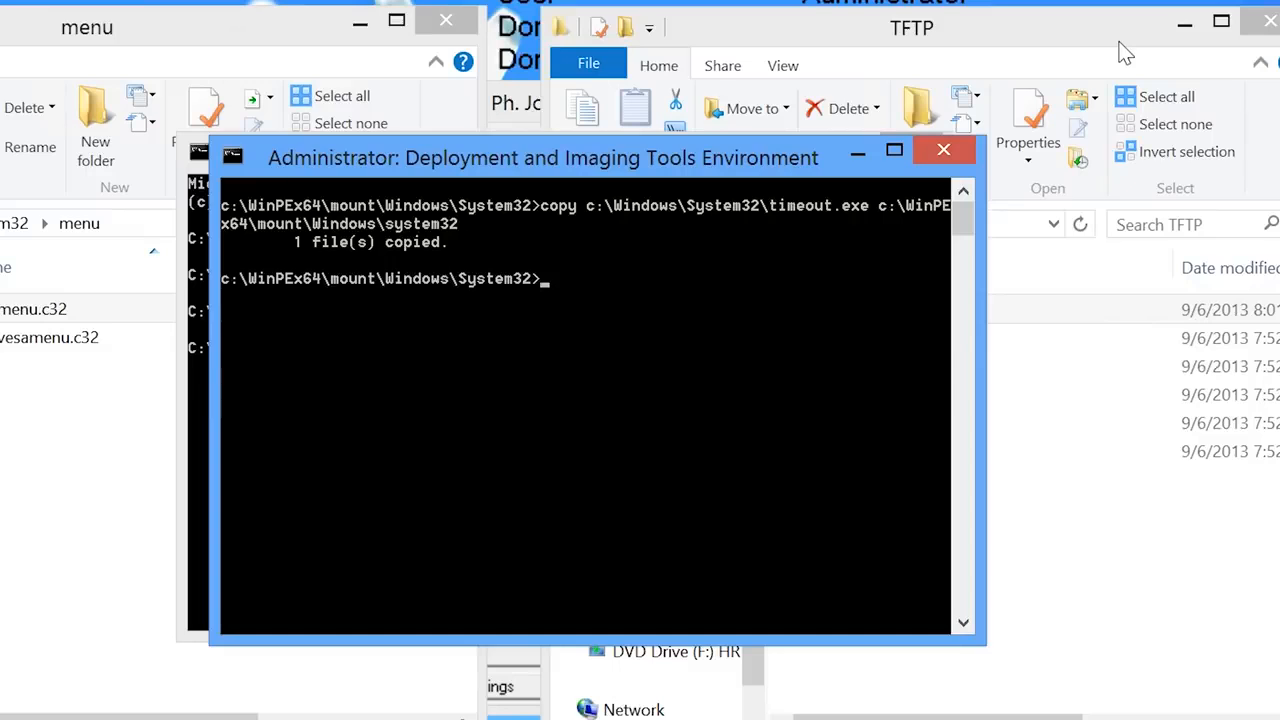
- Commit and unmount c:\WinPEx64\mount with imagex, then build WinPEx64.iso on the desktop with MakeWinPEMedia
{"action": "type", "text": "imagex /unmount c:\\WinPEx64\\mount /commit"}
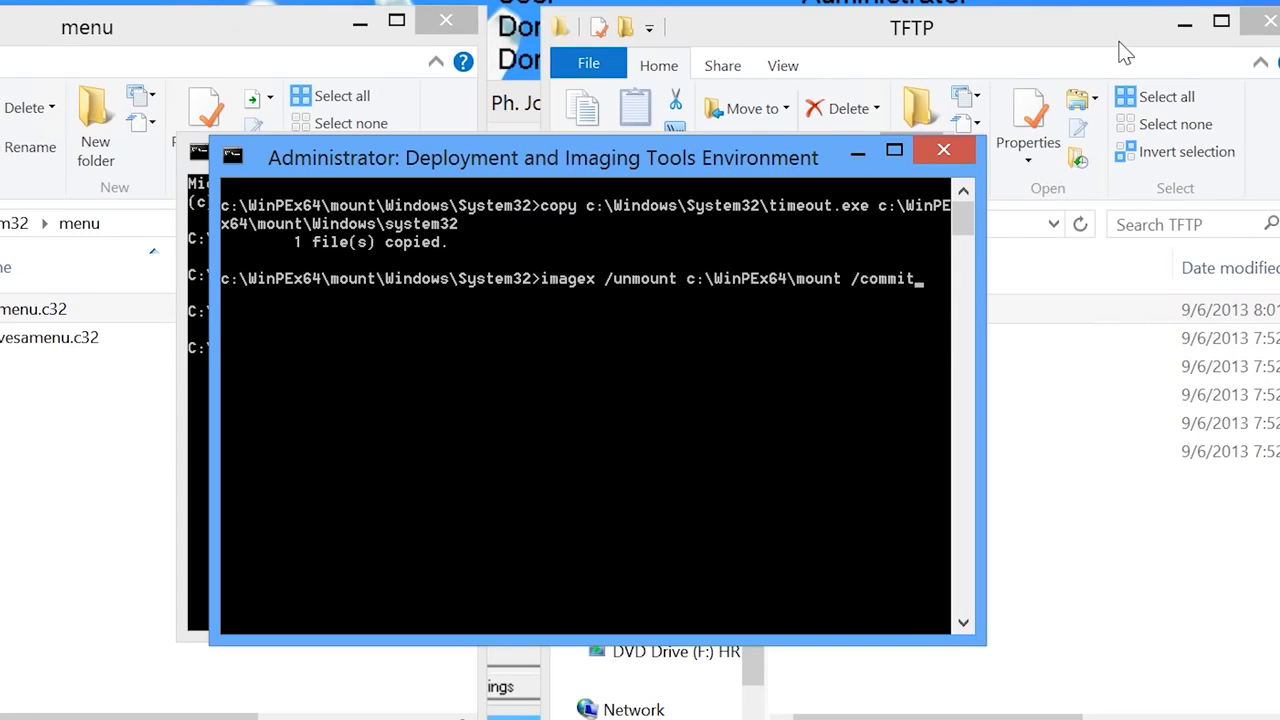
{"action": "key", "text": "Return"}
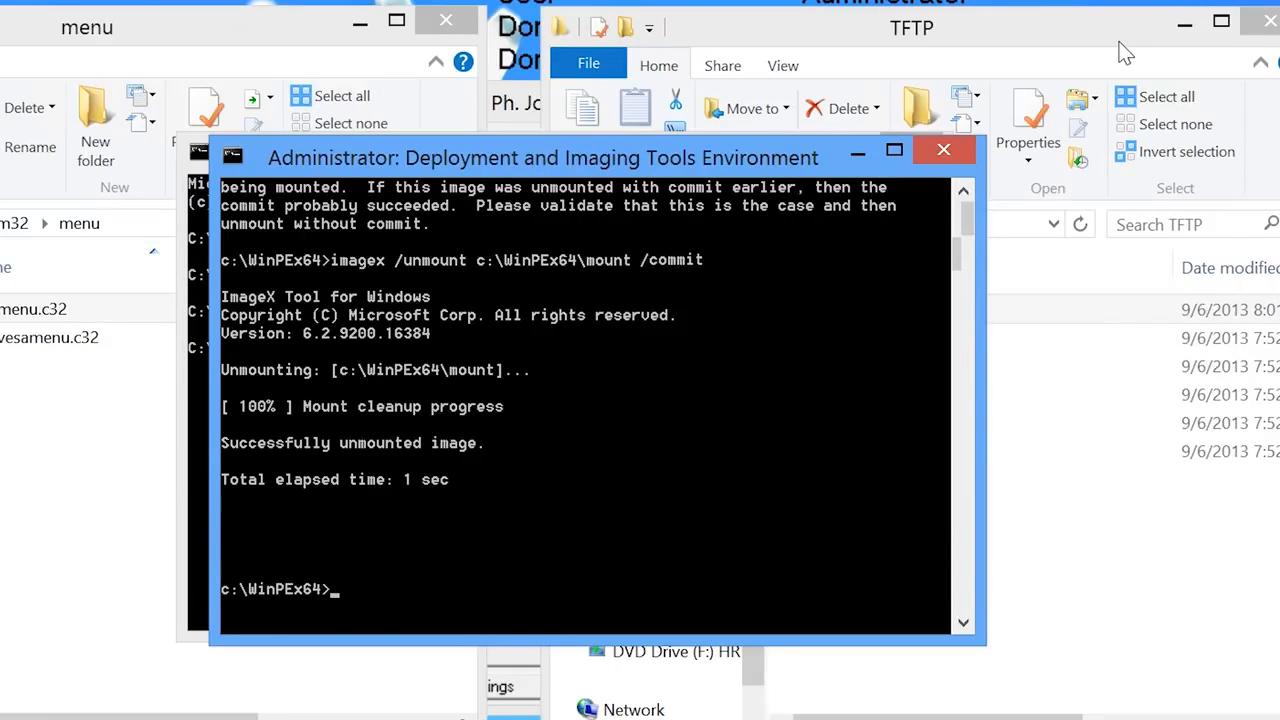
{"action": "type", "text": "MakeWinPEMedia /iso c:\\WinPEx64 %Home"}
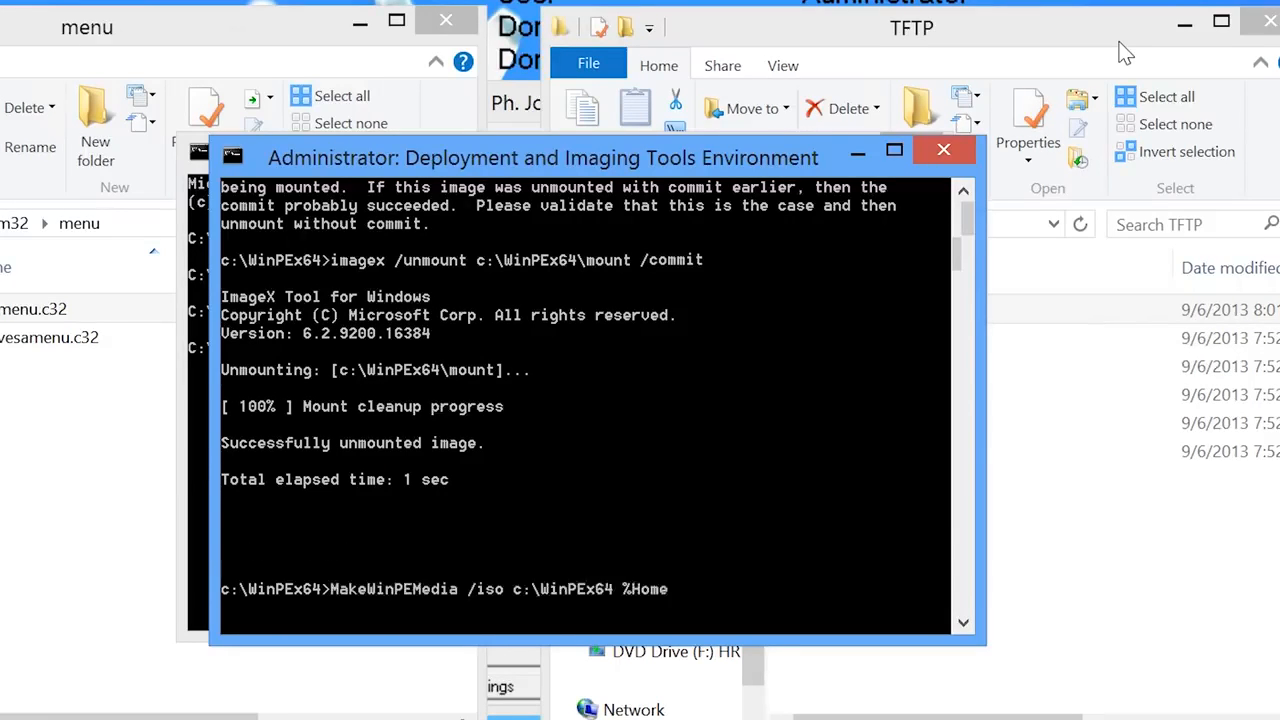
{"action": "type", "text": "Path%\\desktop\\WinPEx64.iso"}
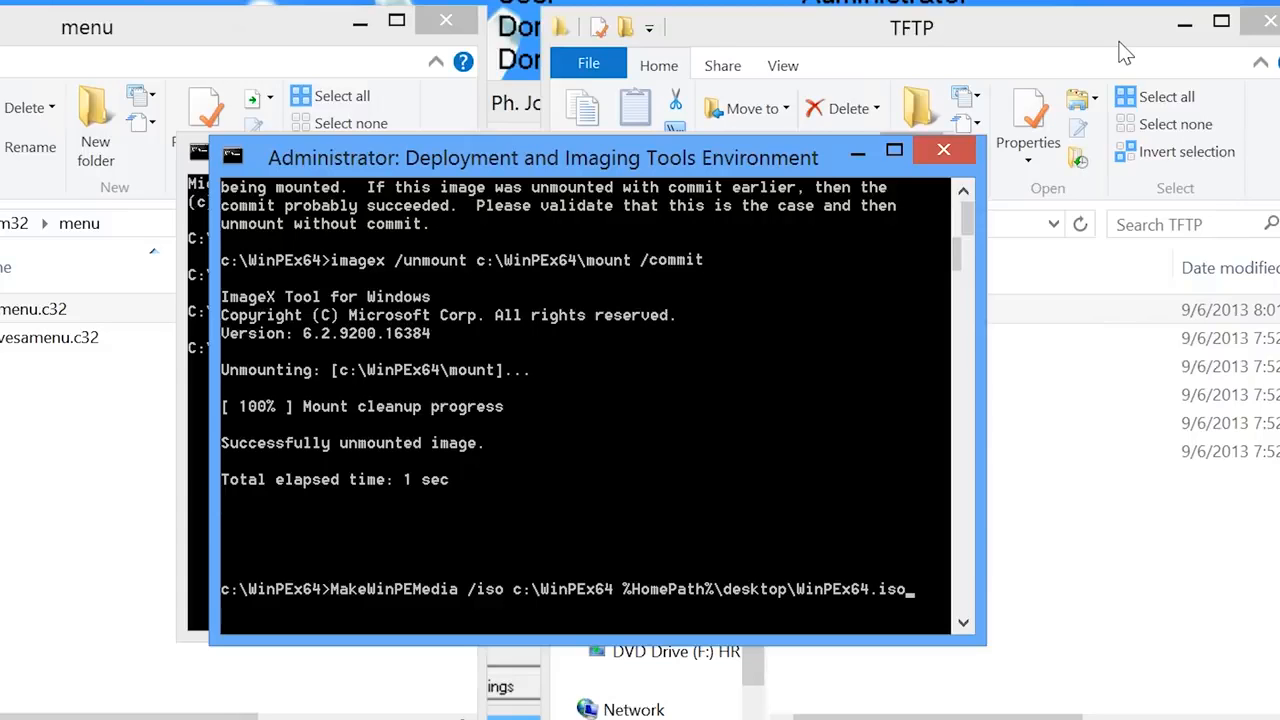
{"action": "key", "text": "Return"}
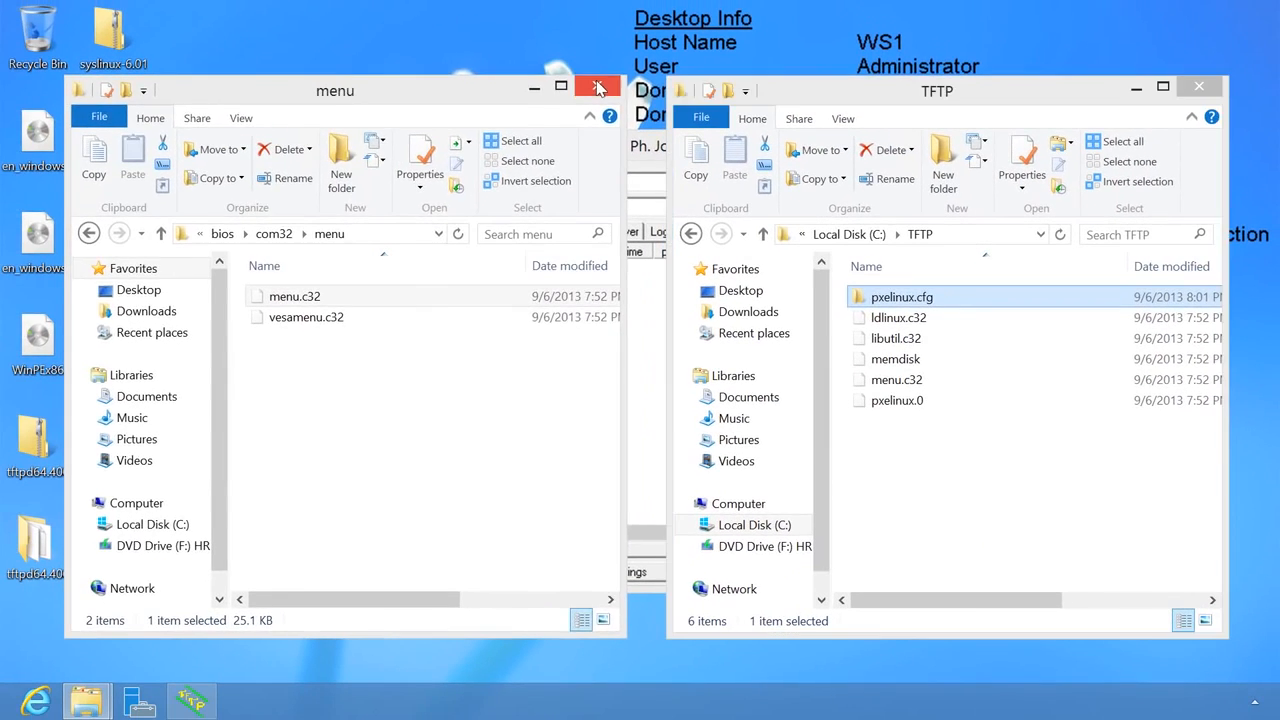
- Copy the WinPEx64 and WinPEx86 disc images from the desktop into C:\TFTP, then return to Local Disk (C:)
{"action": "left_click", "coordinate": [598, 88]}
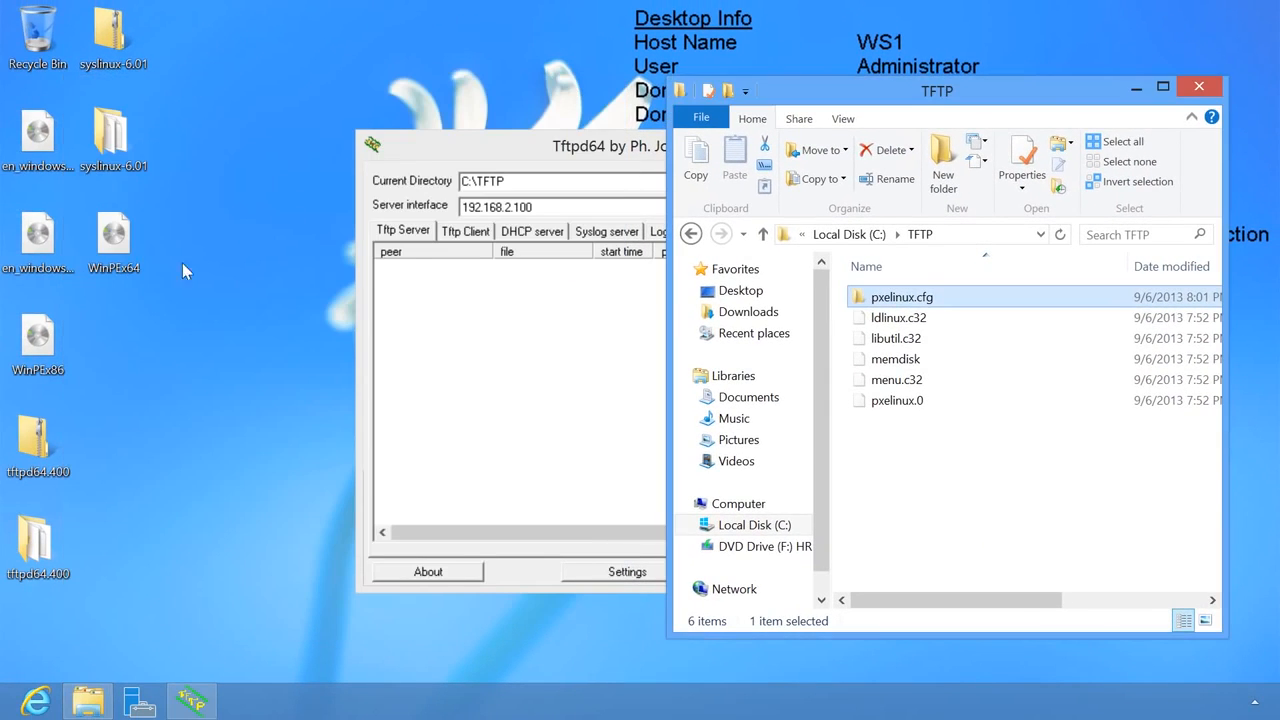
{"action": "left_click", "coordinate": [113, 243]}
{"action": "right_click", "coordinate": [40, 328]}
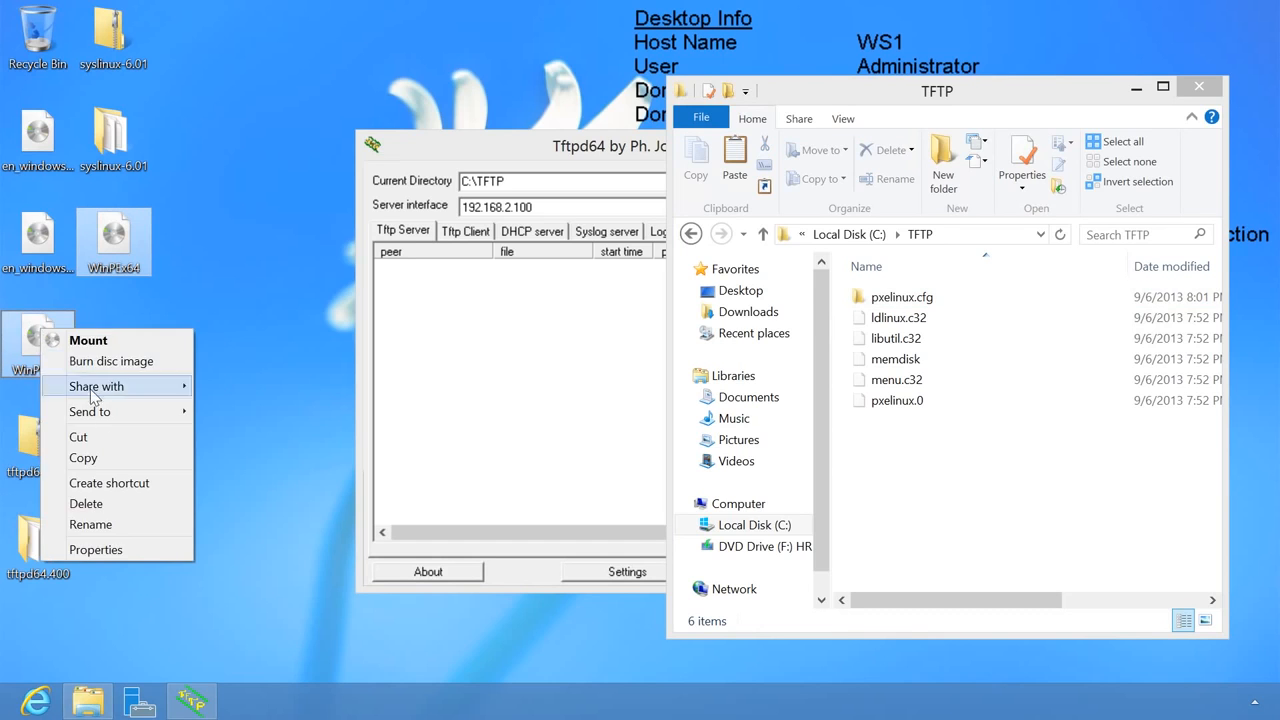
{"action": "left_click", "coordinate": [117, 456]}
{"action": "right_click", "coordinate": [900, 444]}
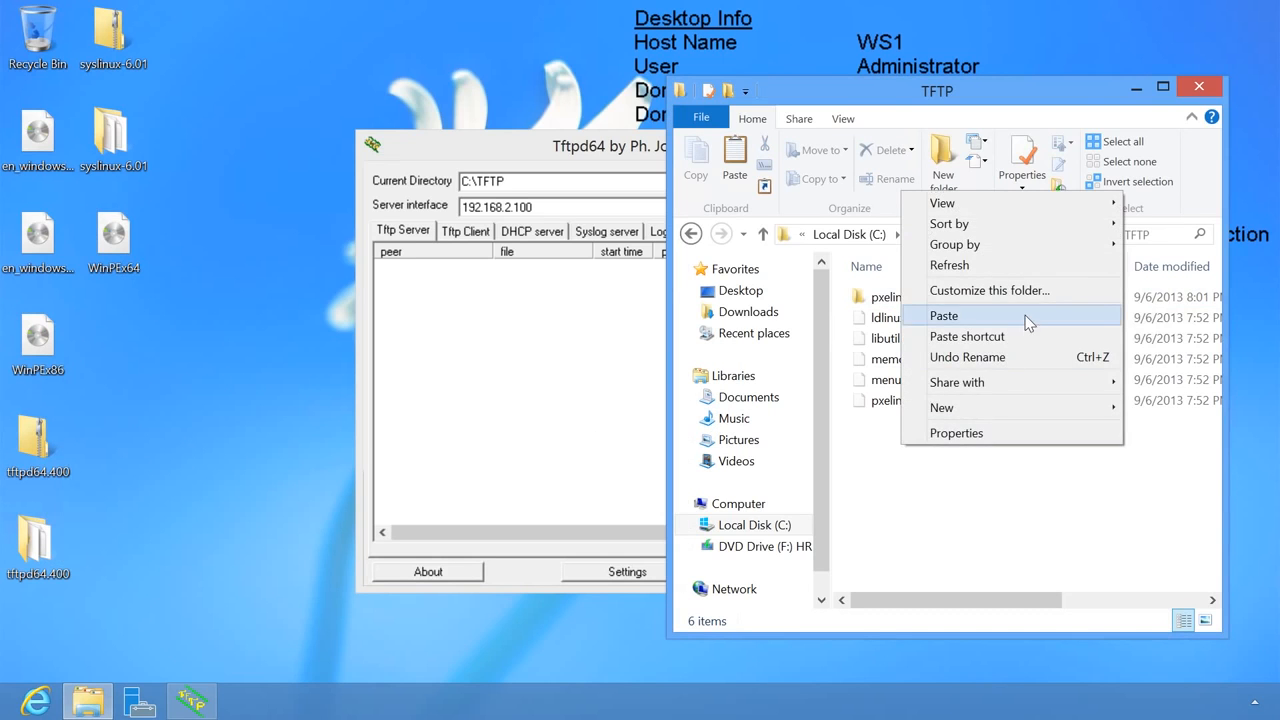
{"action": "left_click", "coordinate": [990, 316]}
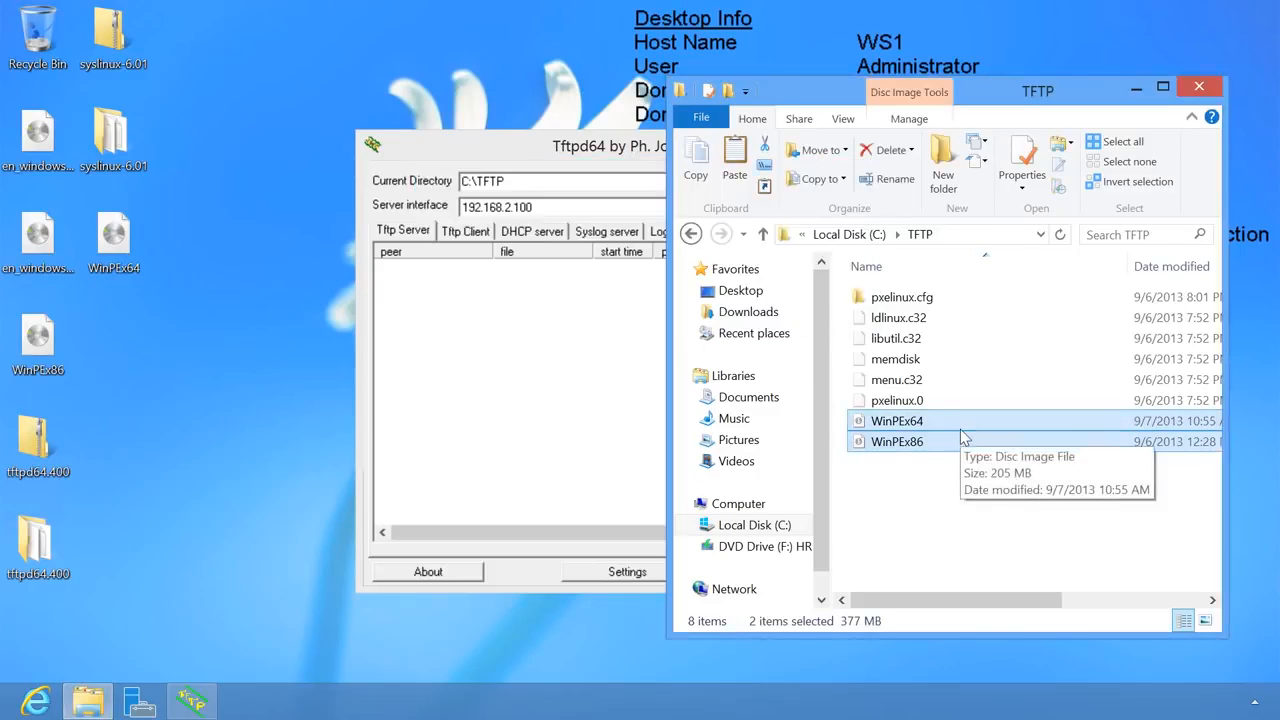
{"action": "left_click", "coordinate": [849, 234]}
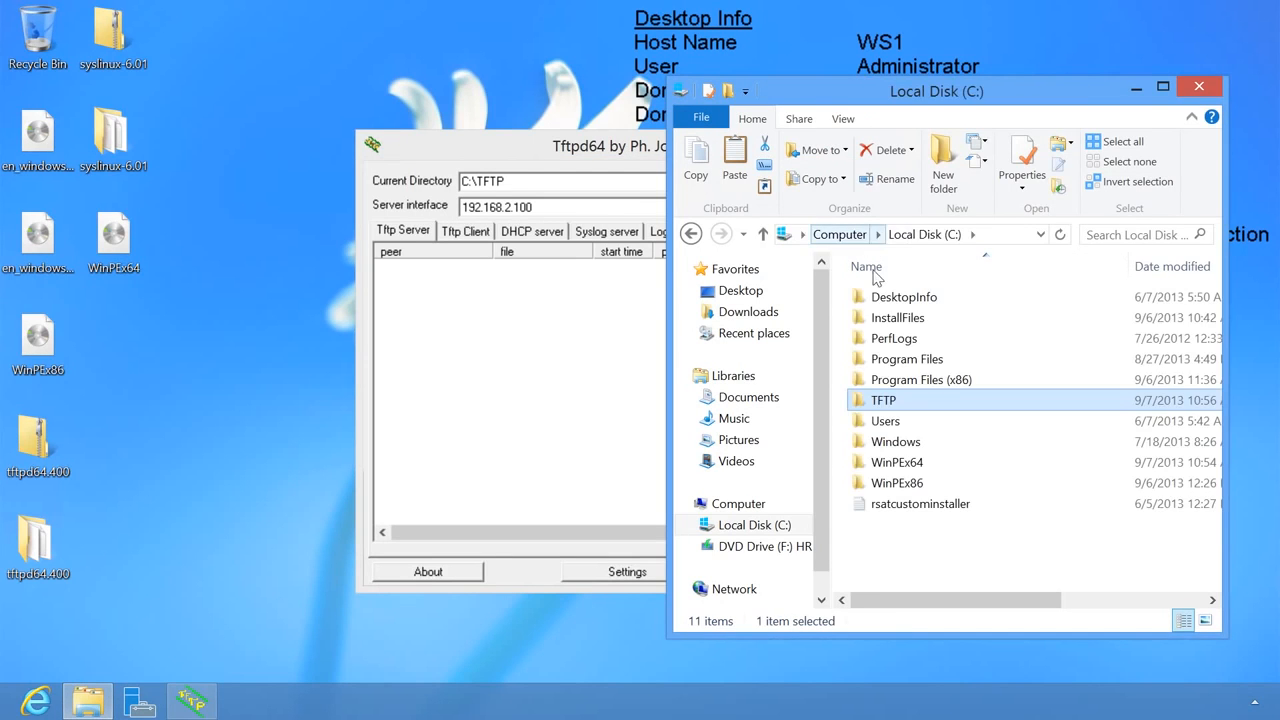
- Create a new folder named 'Windows 8 x64' inside C:\InstallFiles
{"action": "double_click", "coordinate": [885, 315]}
{"action": "right_click", "coordinate": [893, 324]}
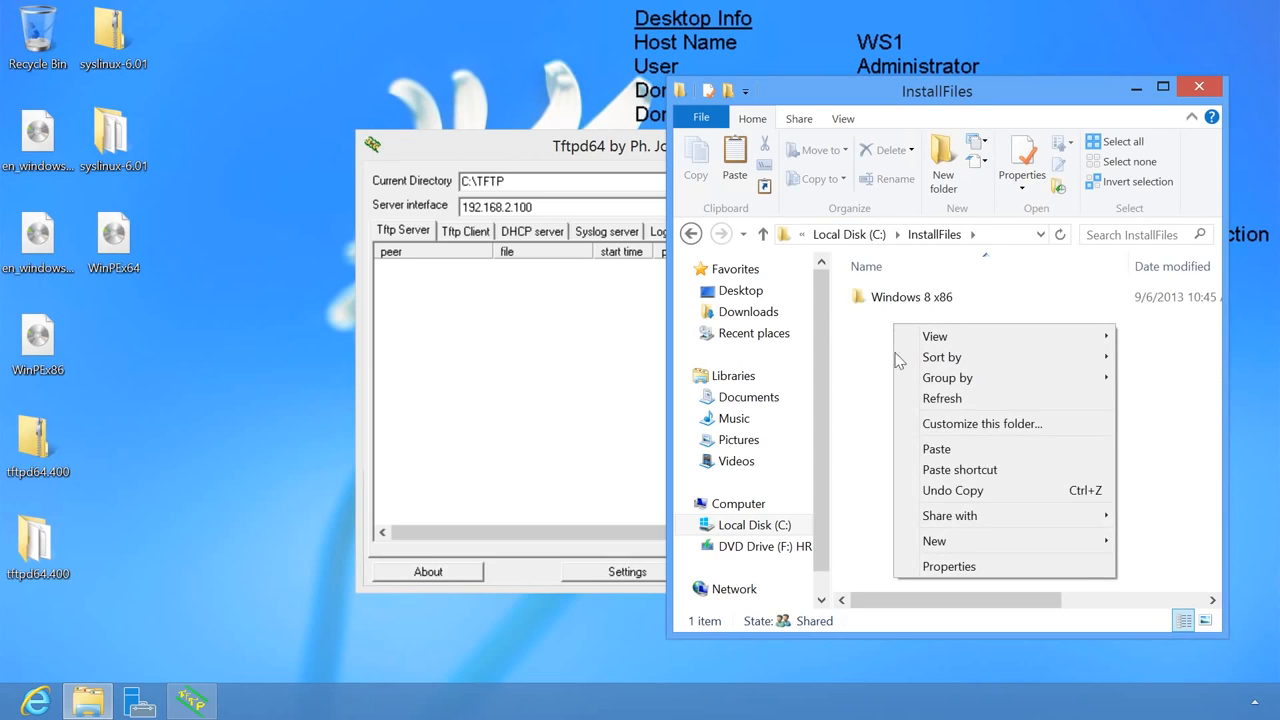
{"action": "mouse_move", "coordinate": [930, 540]}
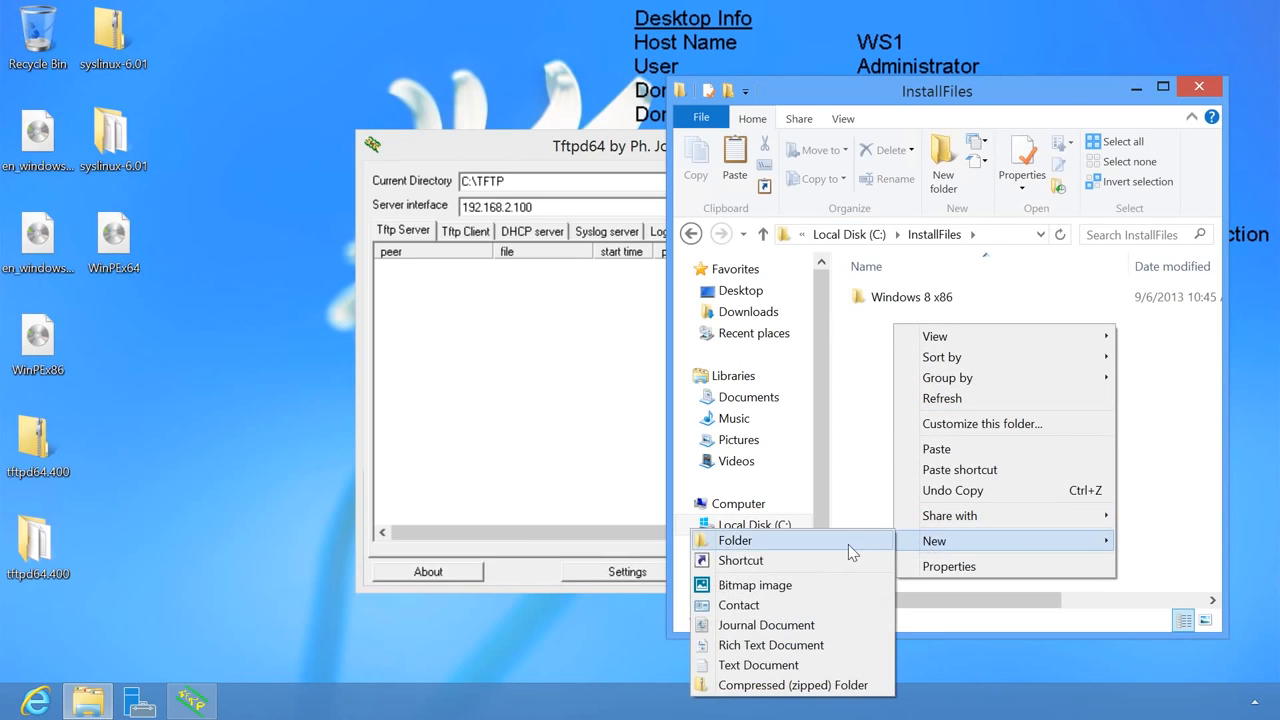
{"action": "left_click", "coordinate": [845, 541]}
{"action": "type", "text": "Windows 8 x64"}
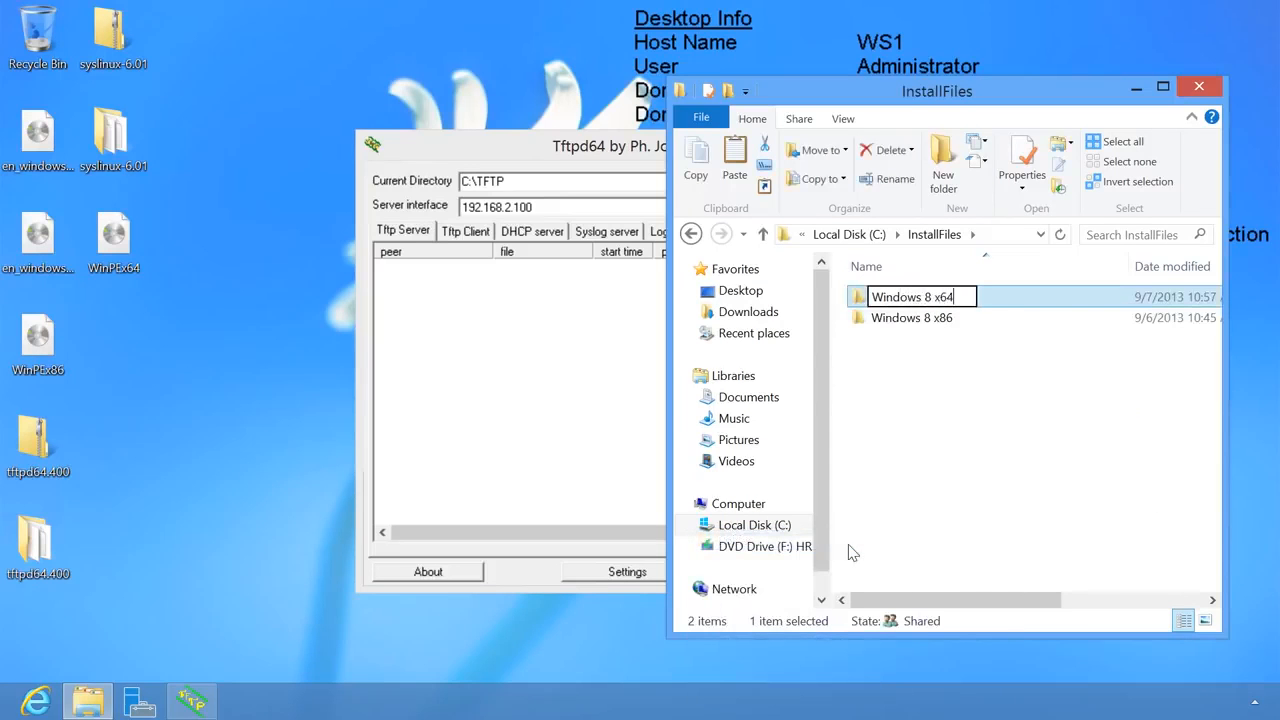
{"action": "key", "text": "Return"}
{"action": "left_click", "coordinate": [848, 543]}
- Mount the Windows installation disc image and copy all its contents into Windows 8 x64
{"action": "left_click", "coordinate": [34, 238]}
{"action": "right_click", "coordinate": [34, 240]}
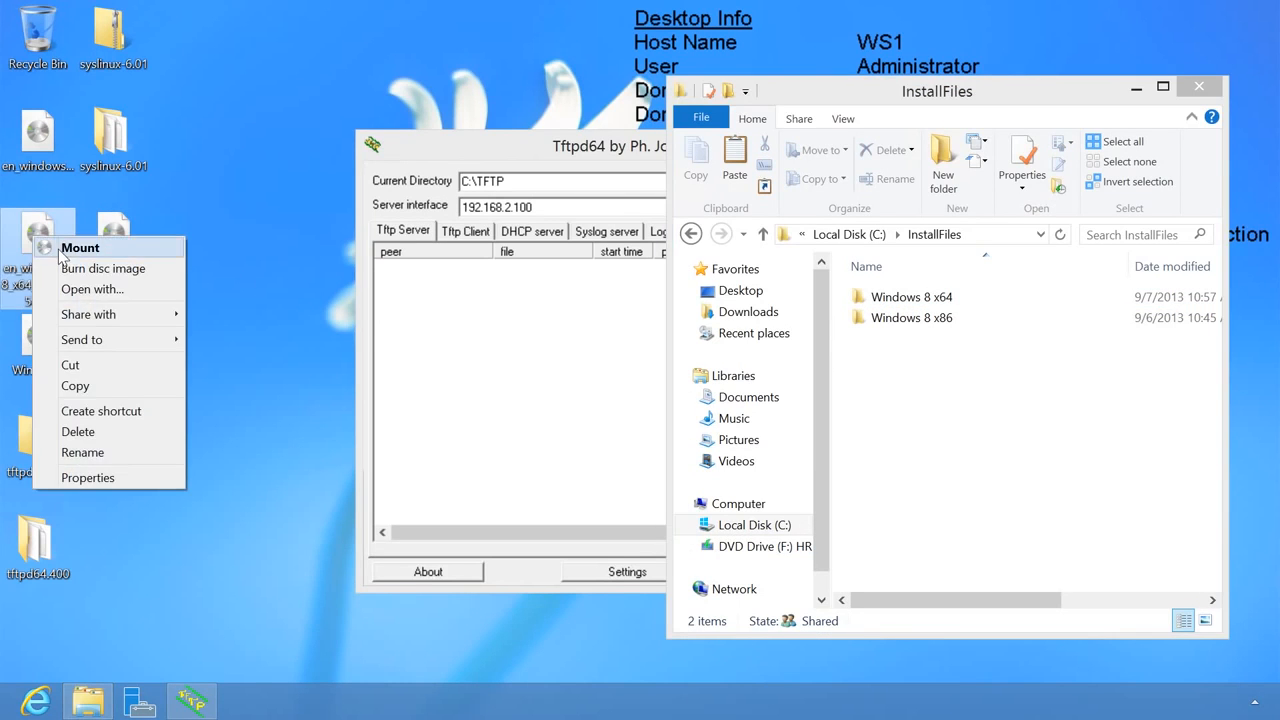
{"action": "left_click", "coordinate": [60, 249]}
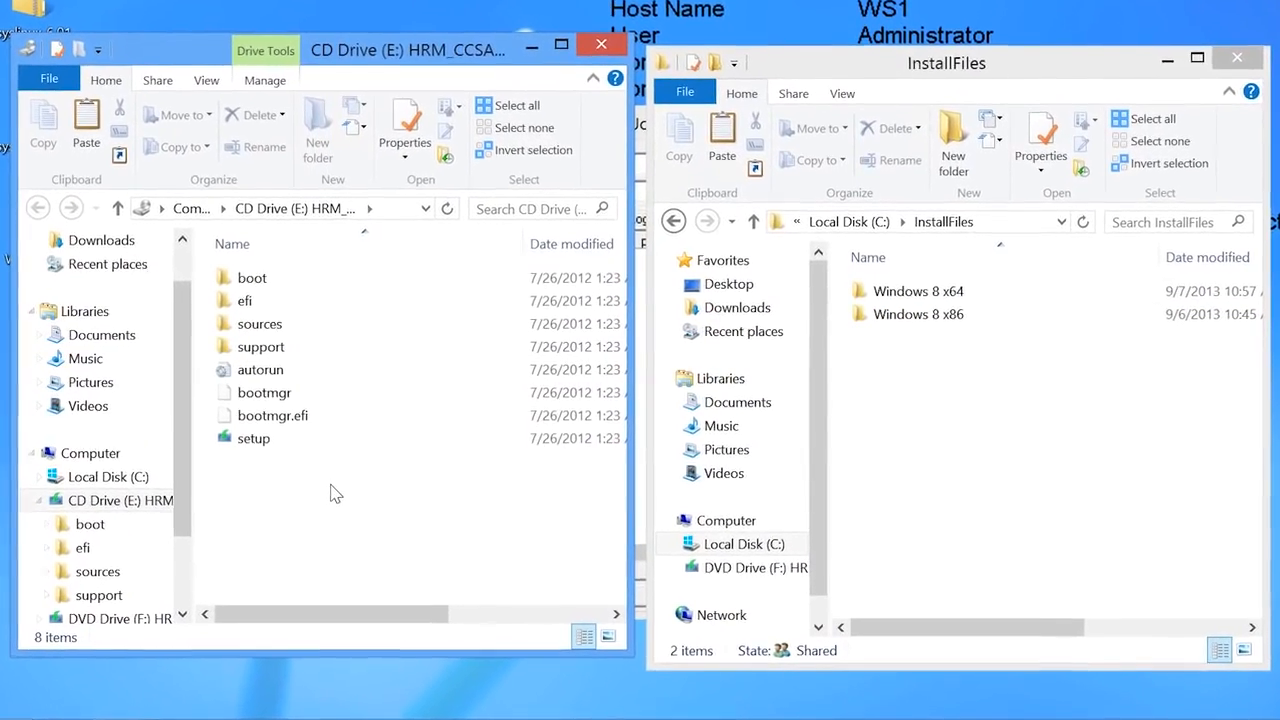
{"action": "key", "text": "ctrl+a"}
{"action": "left_click_drag", "start_coordinate": [245, 346], "coordinate": [889, 291]}
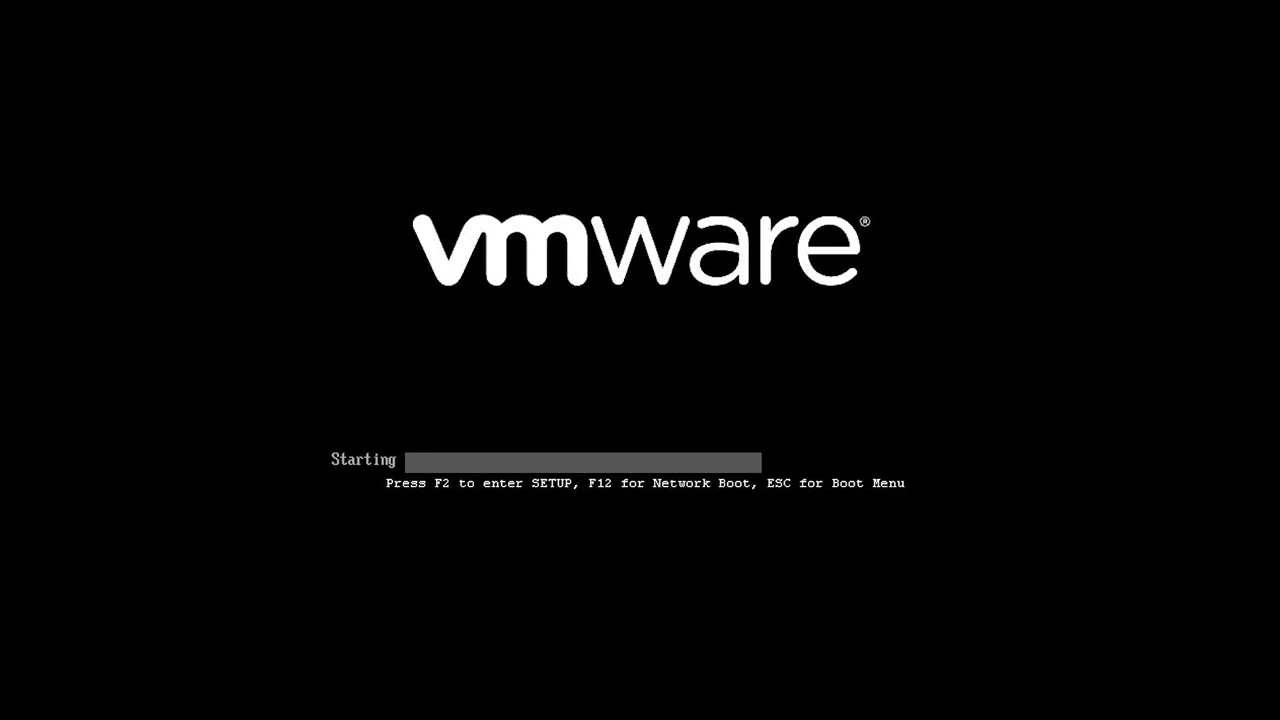
- Network-boot the VMware virtual machine with F12 to reach the Network Windows 8 Installer PXE menu
{"action": "key", "text": "F12"}
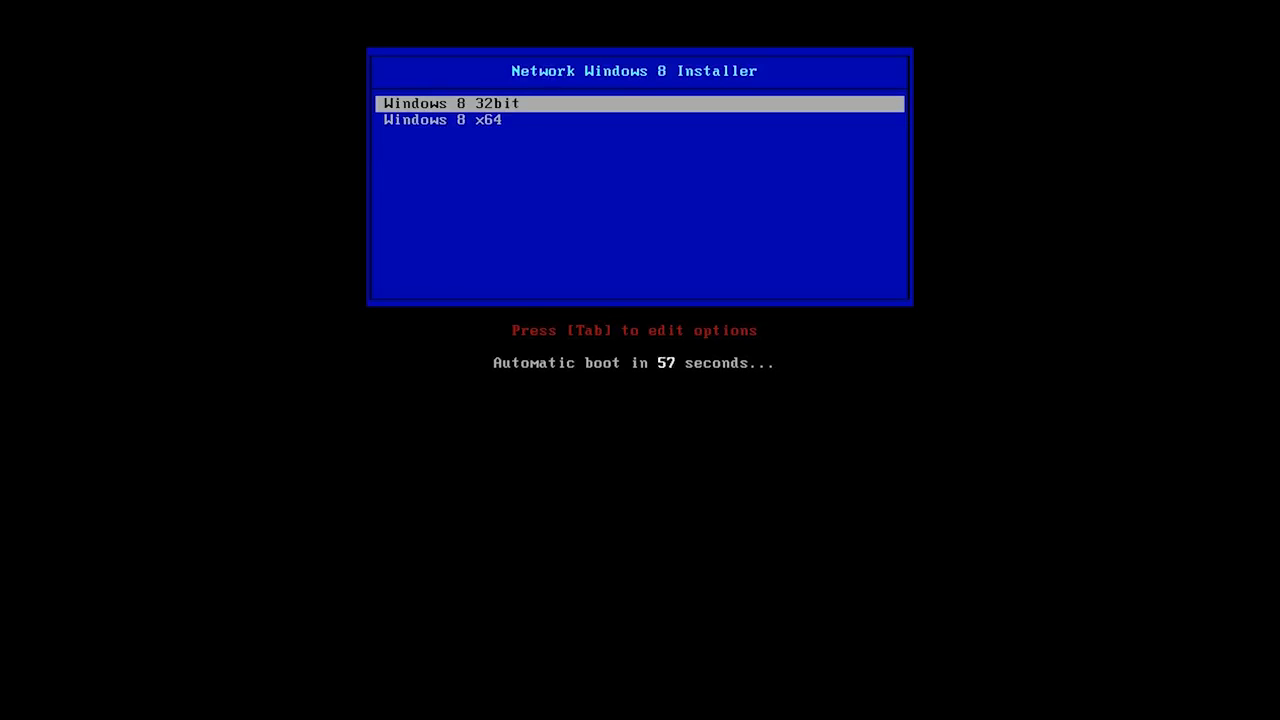
- Choose the Windows 8 x64 entry in the PXE menu so memdisk loads WinPEx64.iso
{"action": "key", "text": "Down"}
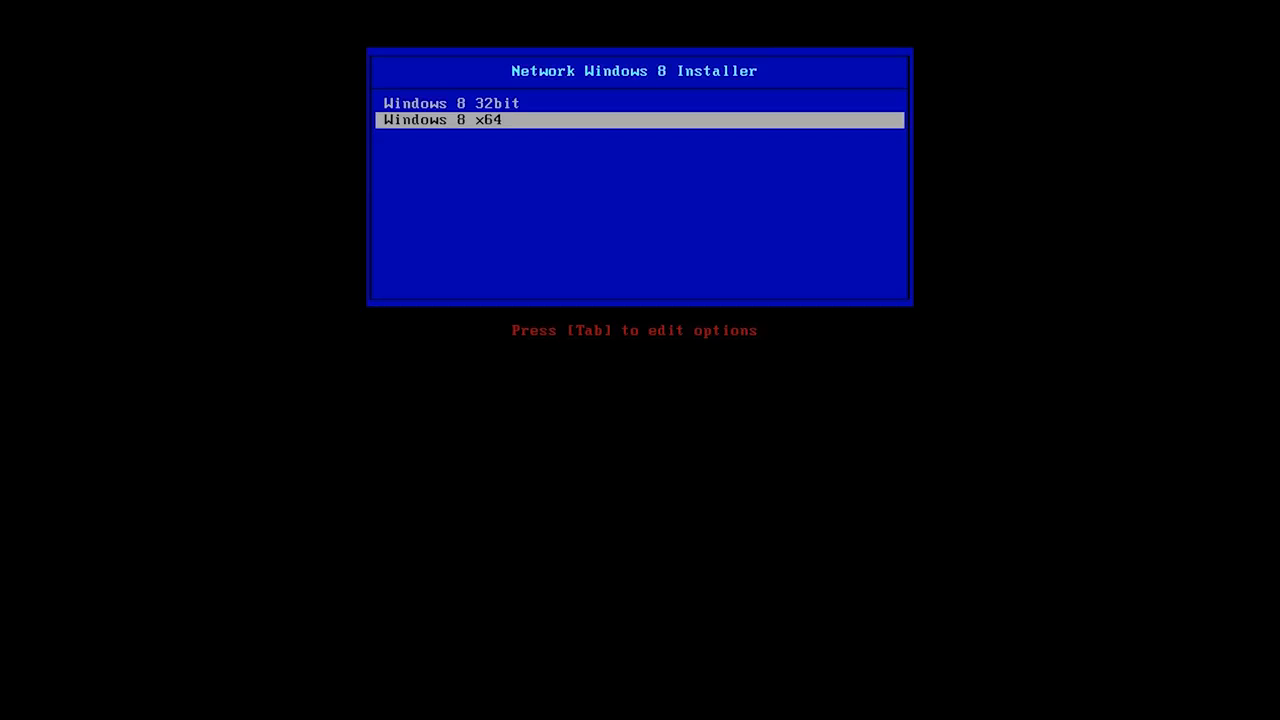
{"action": "key", "text": "Return"}
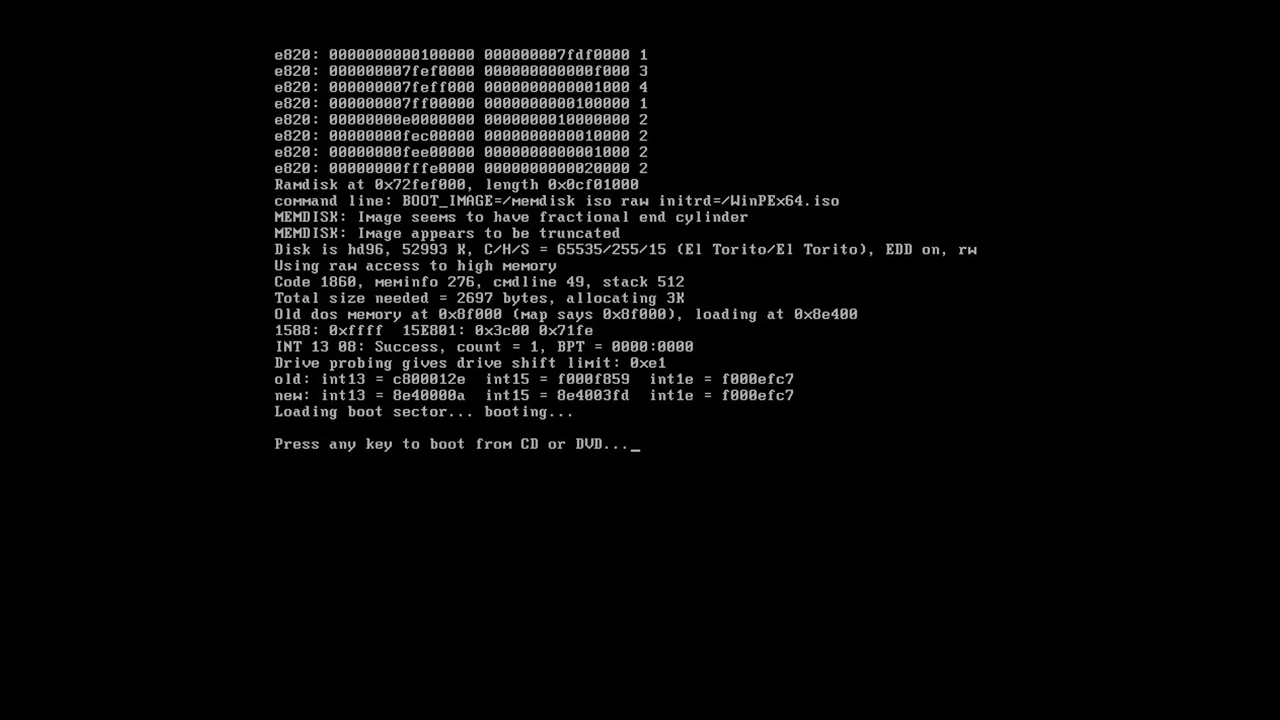
- Boot from the loaded CD image, keep the default language settings, and choose Install now
{"action": "key", "text": "Return"}
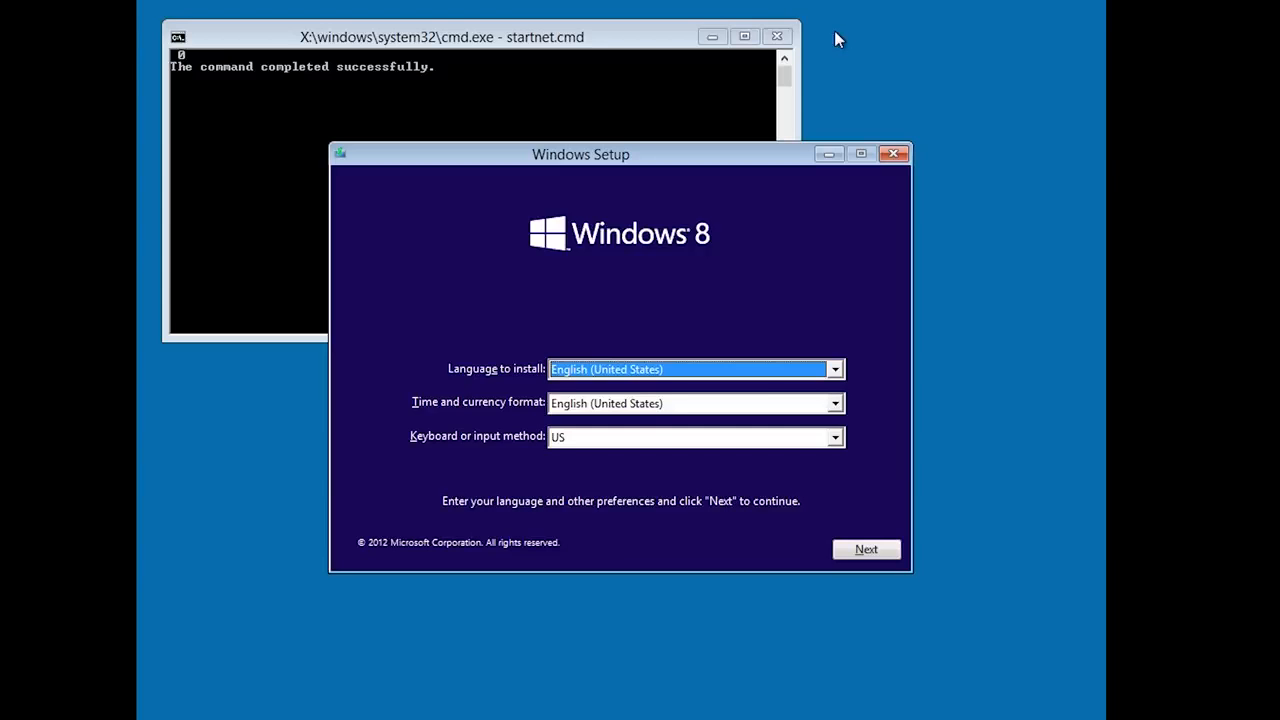
{"action": "left_click", "coordinate": [868, 549]}
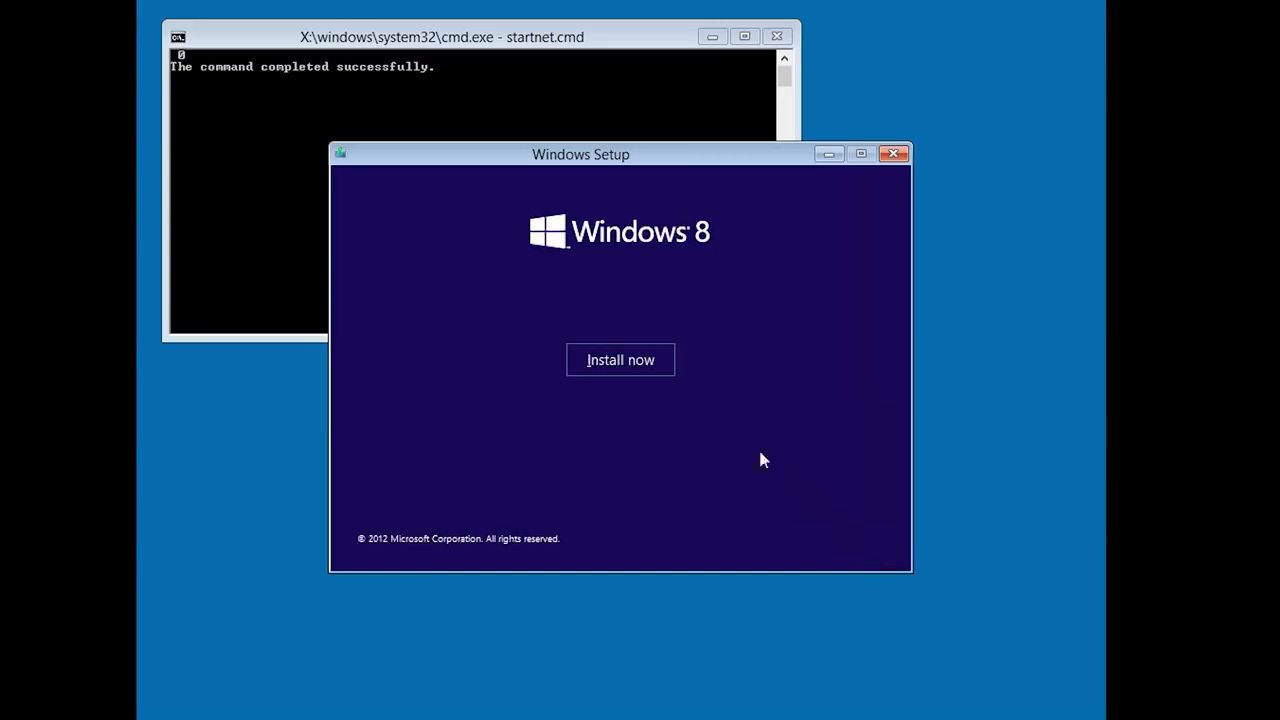
{"action": "left_click", "coordinate": [658, 366]}
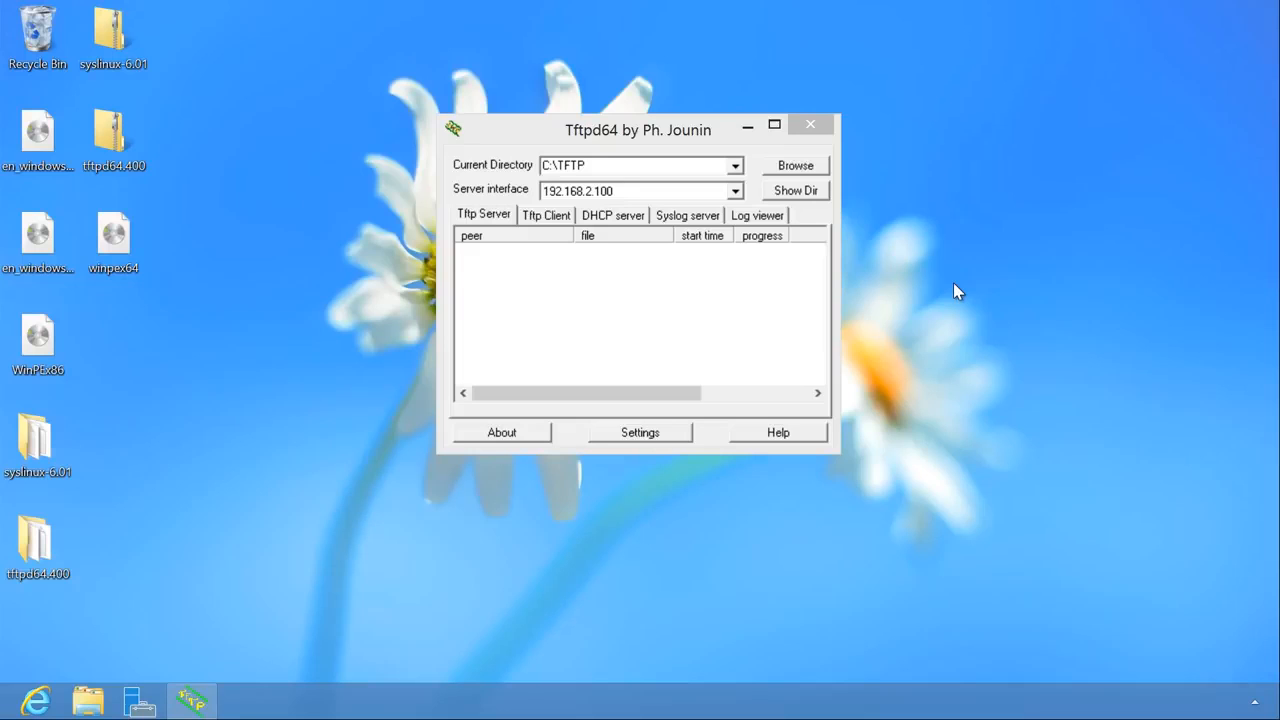
- Close the Tftpd64 server window on the host
{"action": "left_click", "coordinate": [807, 127]}
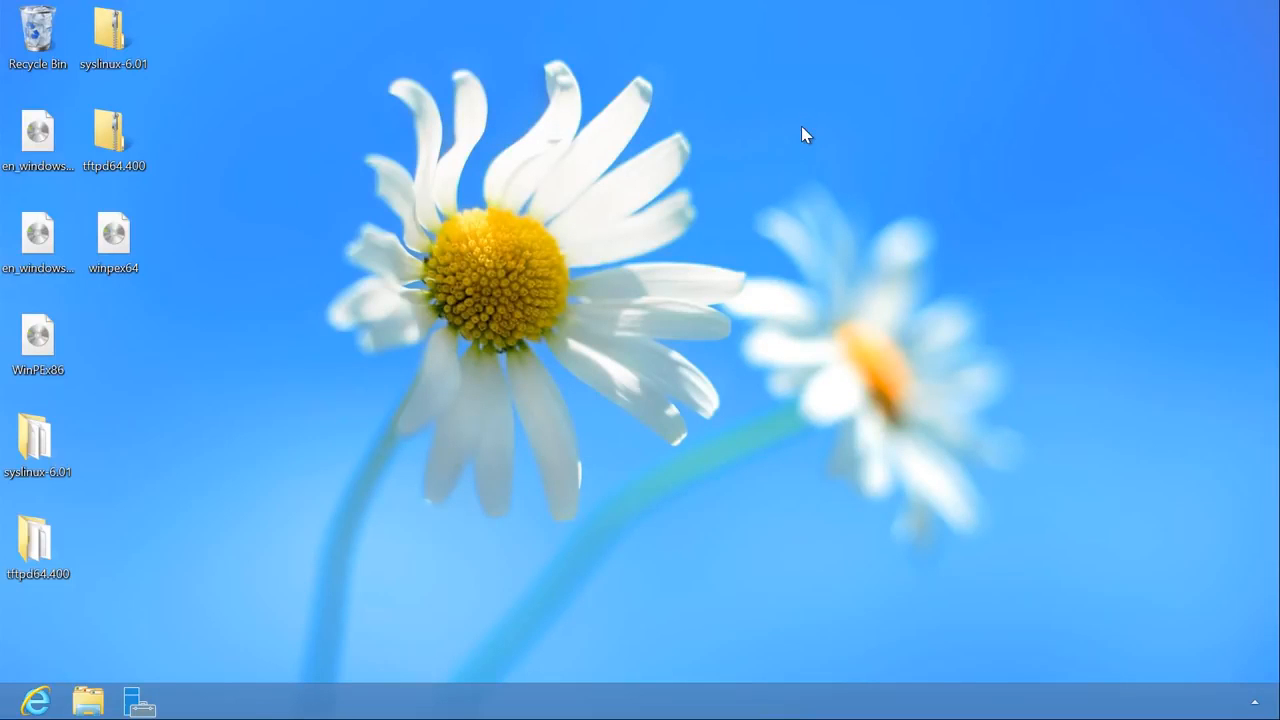
{"action": "left_click", "coordinate": [801, 126]}
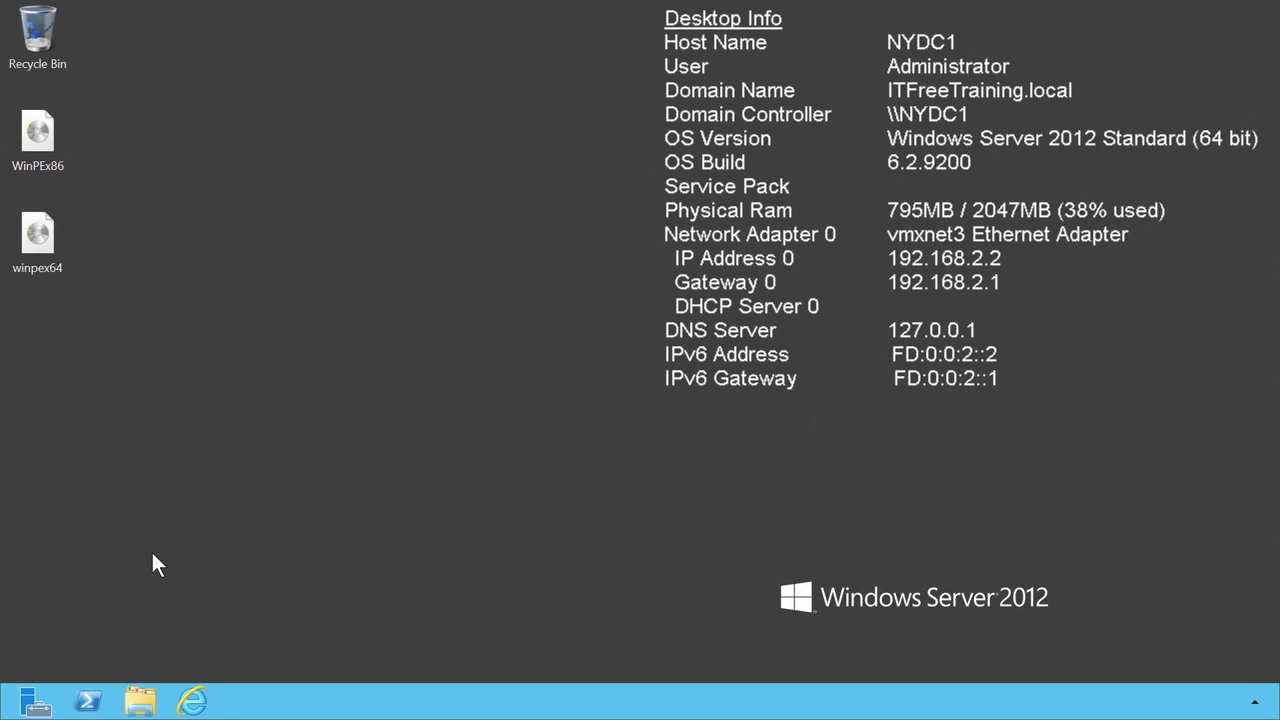
- Open Internet Explorer and search Google Australia for tftpd32
{"action": "left_click", "coordinate": [192, 702]}
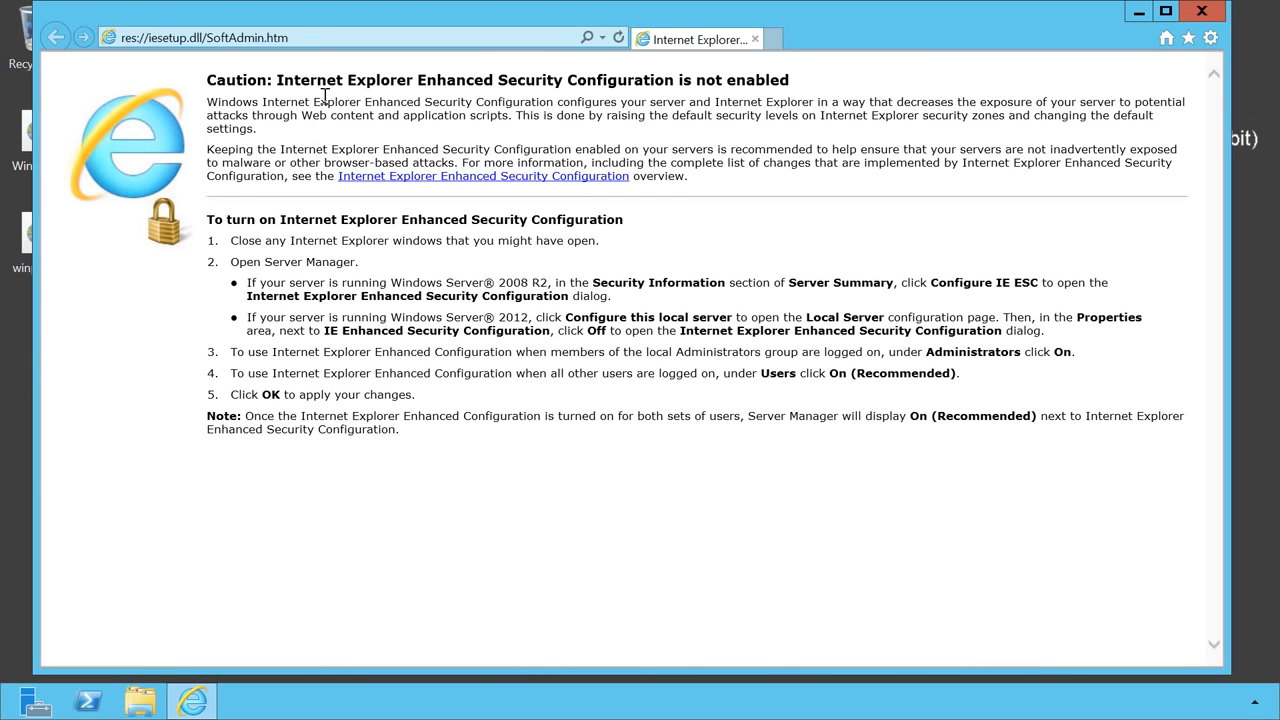
{"action": "left_click", "coordinate": [318, 38]}
{"action": "type", "text": "www.google.com.au/"}
{"action": "key", "text": "Return"}
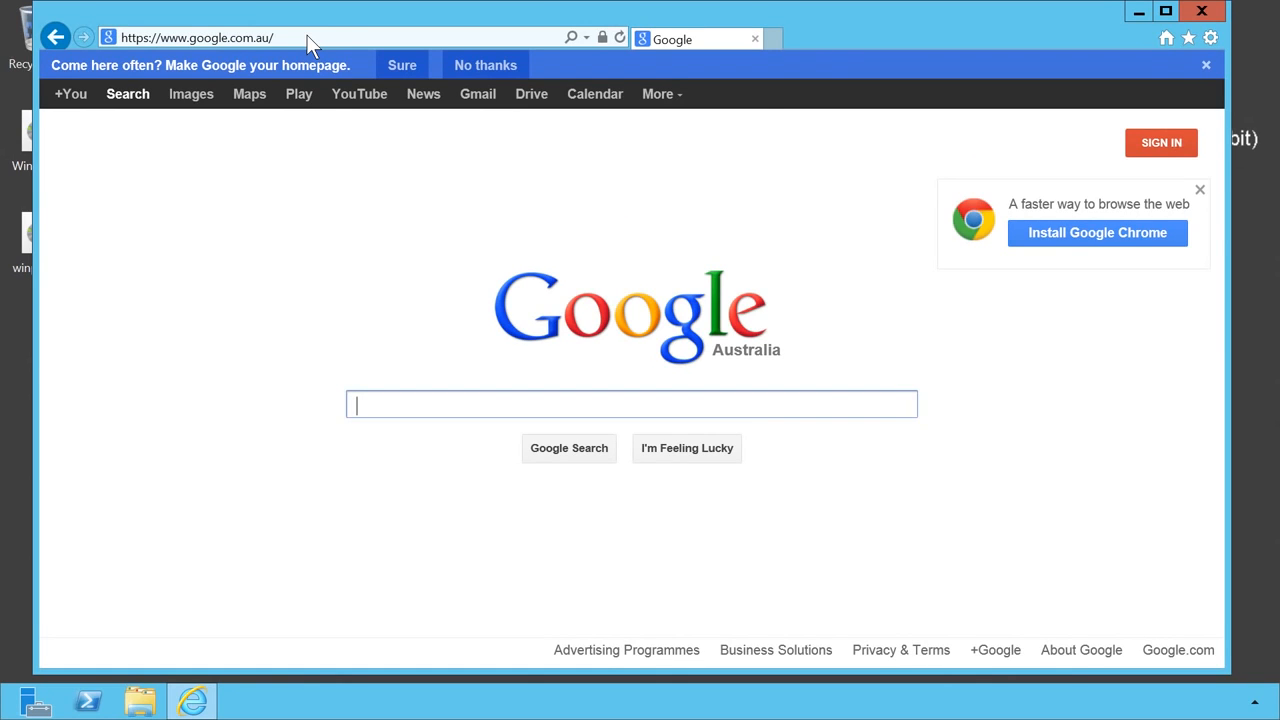
{"action": "type", "text": "tftpd32"}
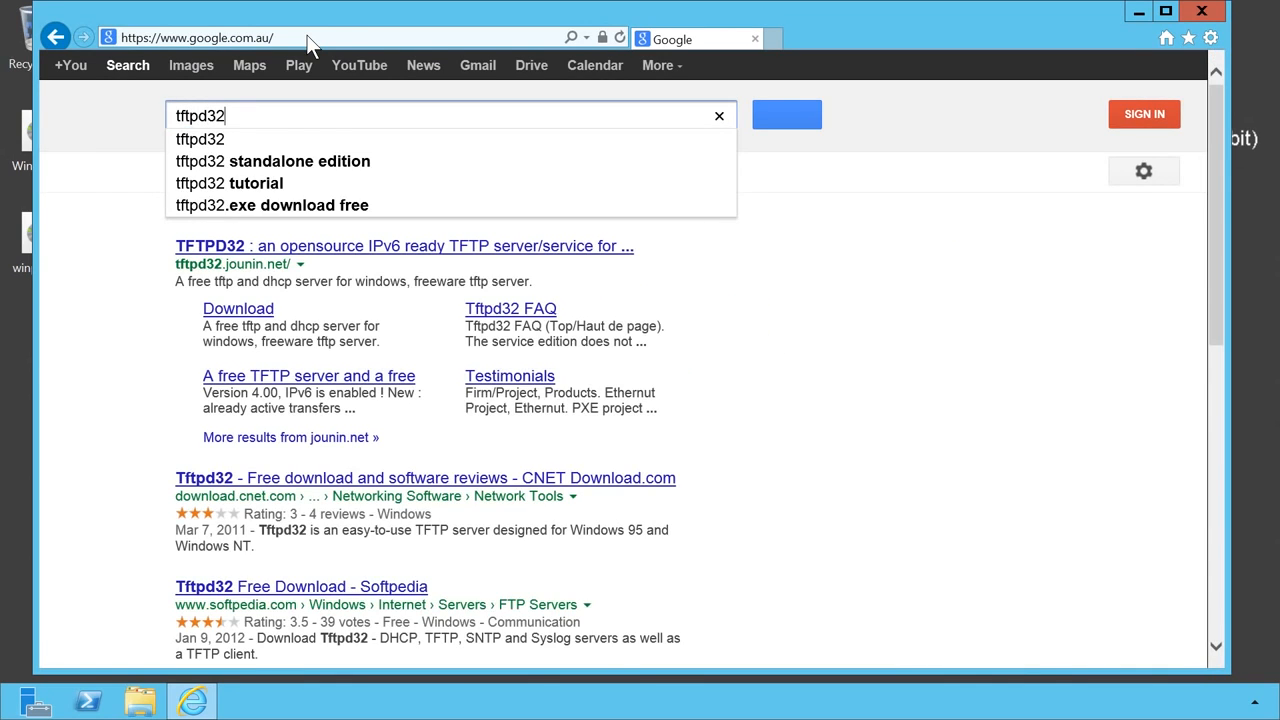
{"action": "key", "text": "Return"}
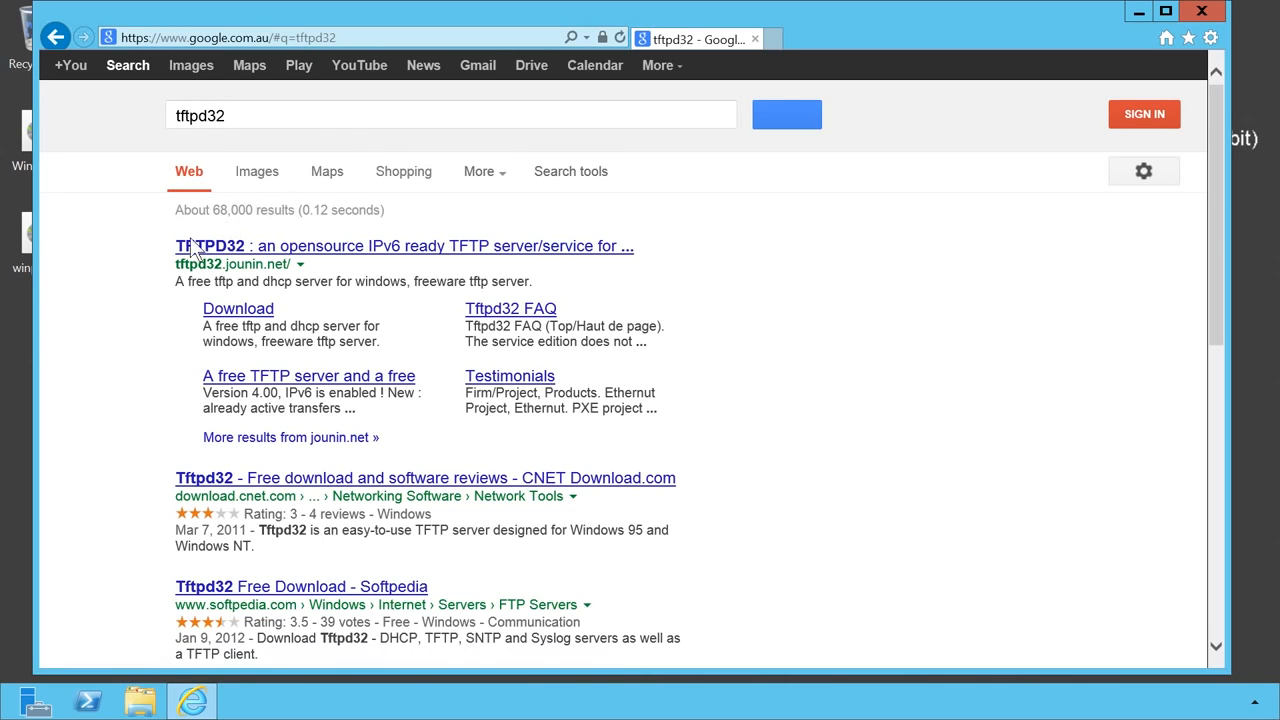
- From the TFTPD32 project site's download page, download the tftpd64 service edition installer
{"action": "left_click", "coordinate": [603, 252]}
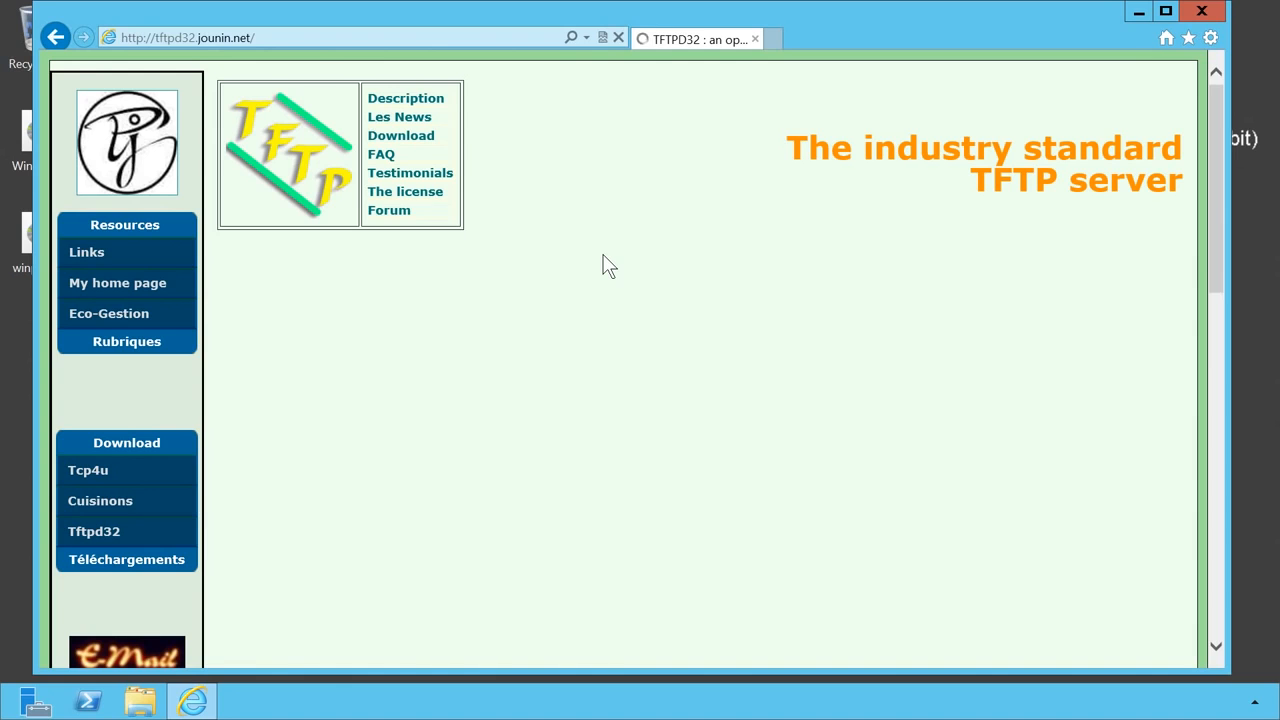
{"action": "left_click", "coordinate": [410, 140]}
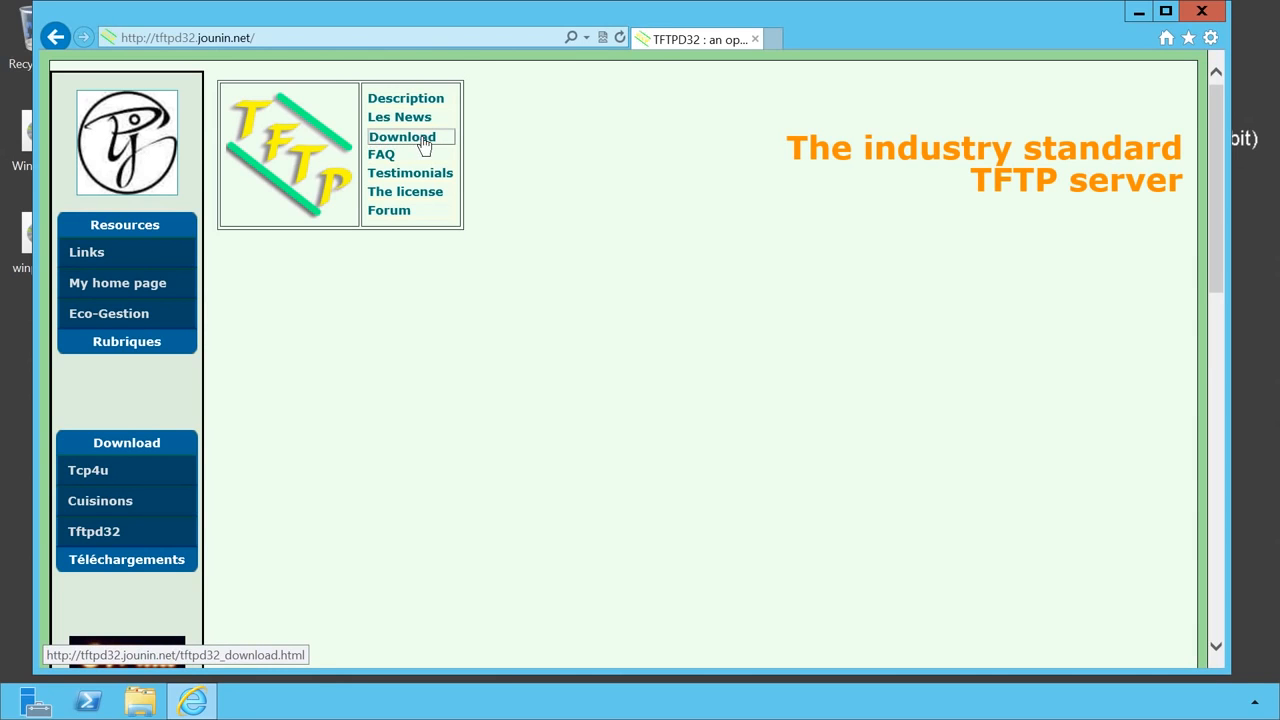
{"action": "scroll", "coordinate": [431, 143], "scroll_direction": "down", "scroll_amount": 5}
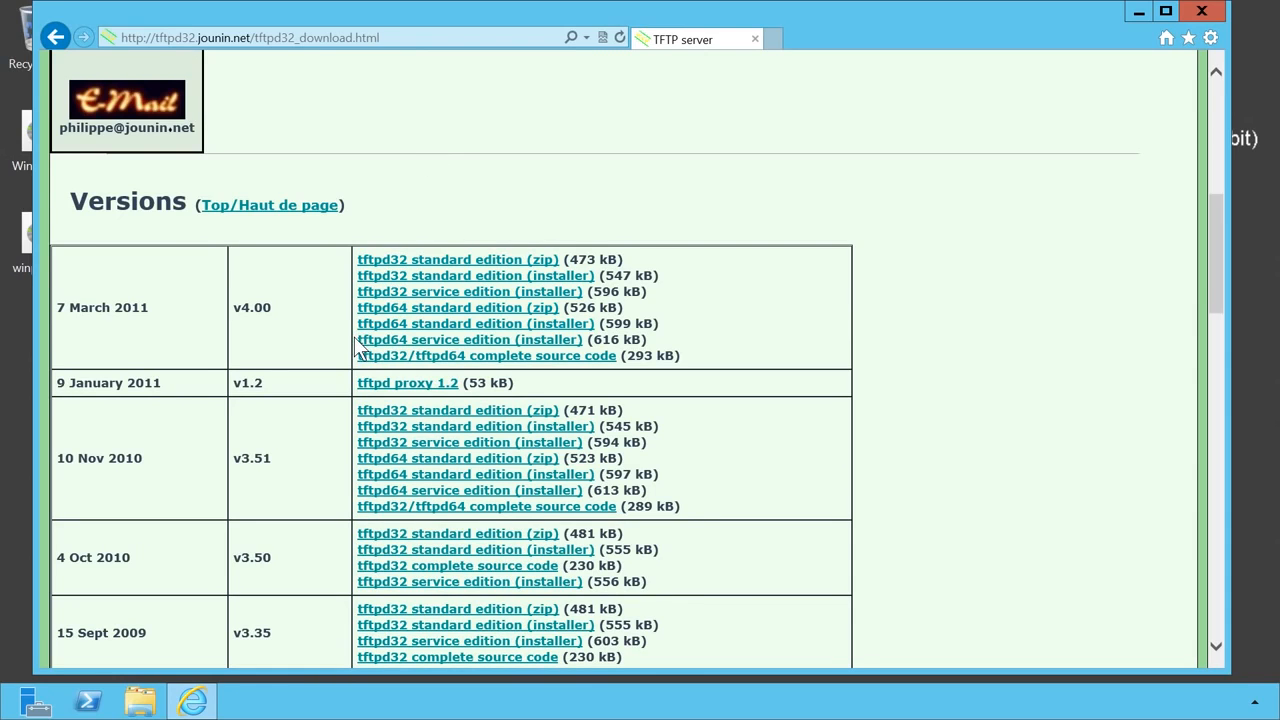
{"action": "left_click", "coordinate": [575, 345]}
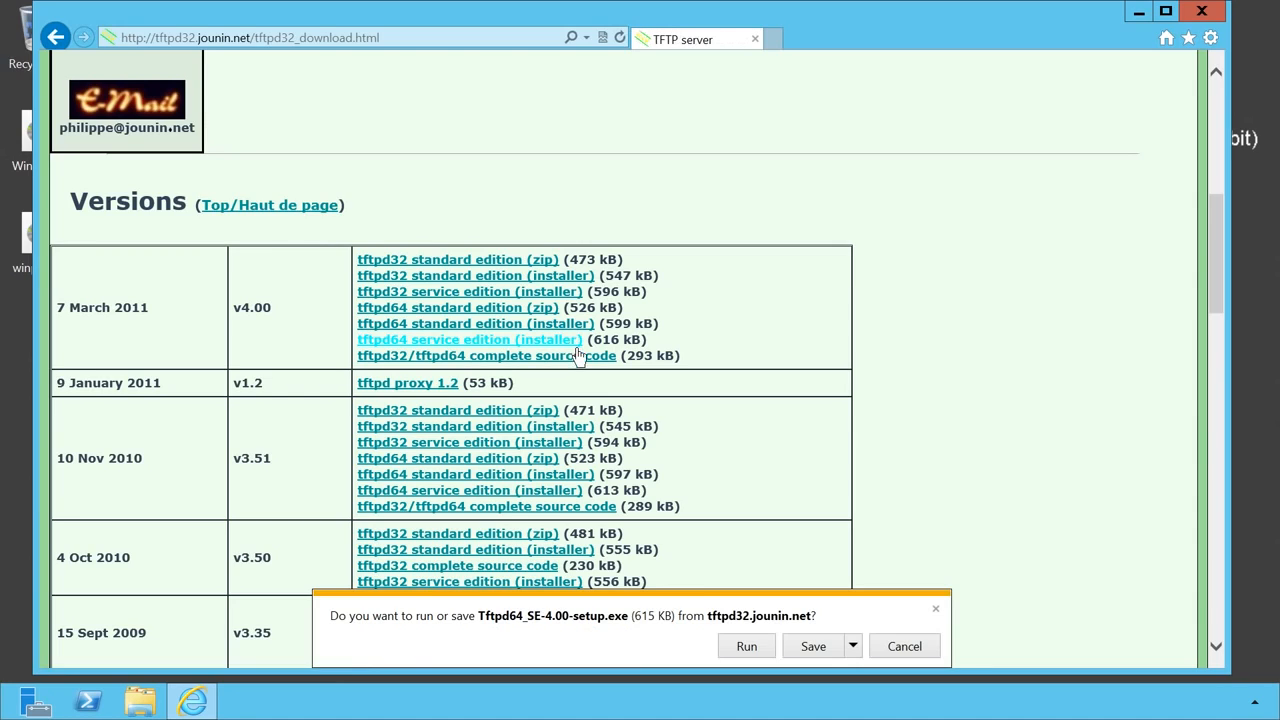
- Run Tftpd64_SE-4.00-setup.exe, accept the licence, enable Tftpd32_svc startup, and install to C:\Program Files\Tftpd64_SE
{"action": "left_click", "coordinate": [742, 646]}
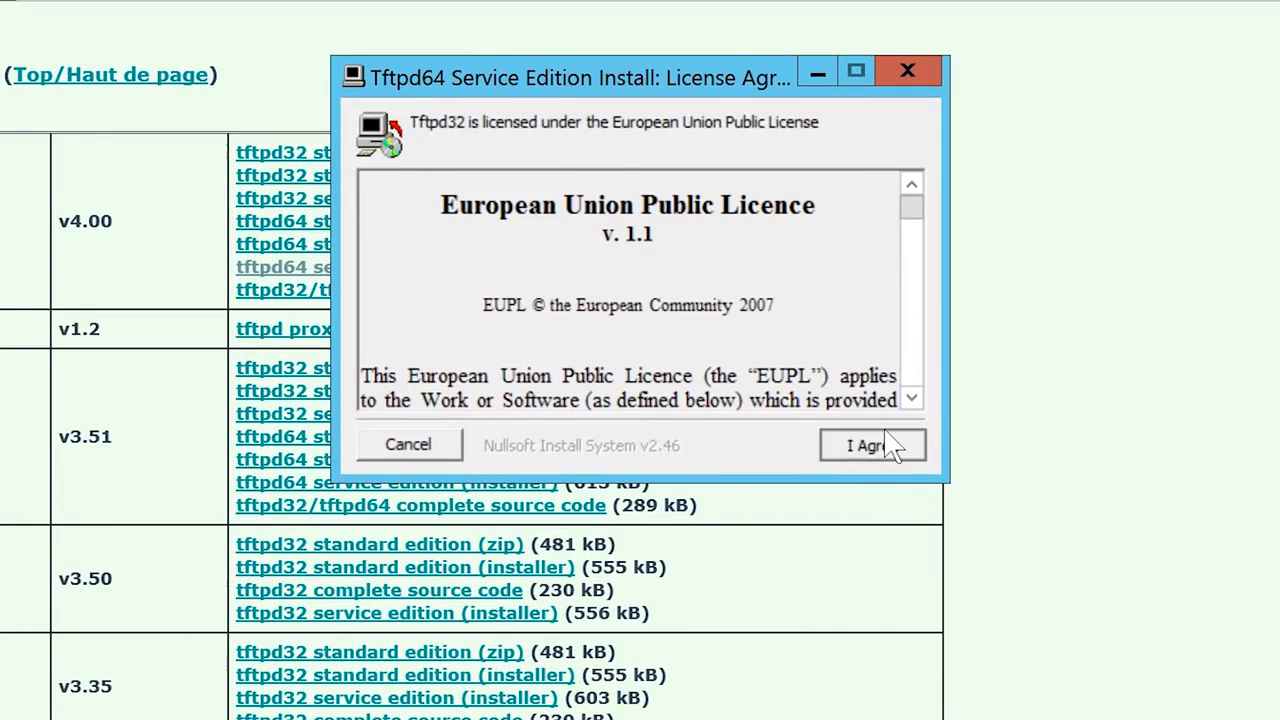
{"action": "left_click", "coordinate": [870, 445]}
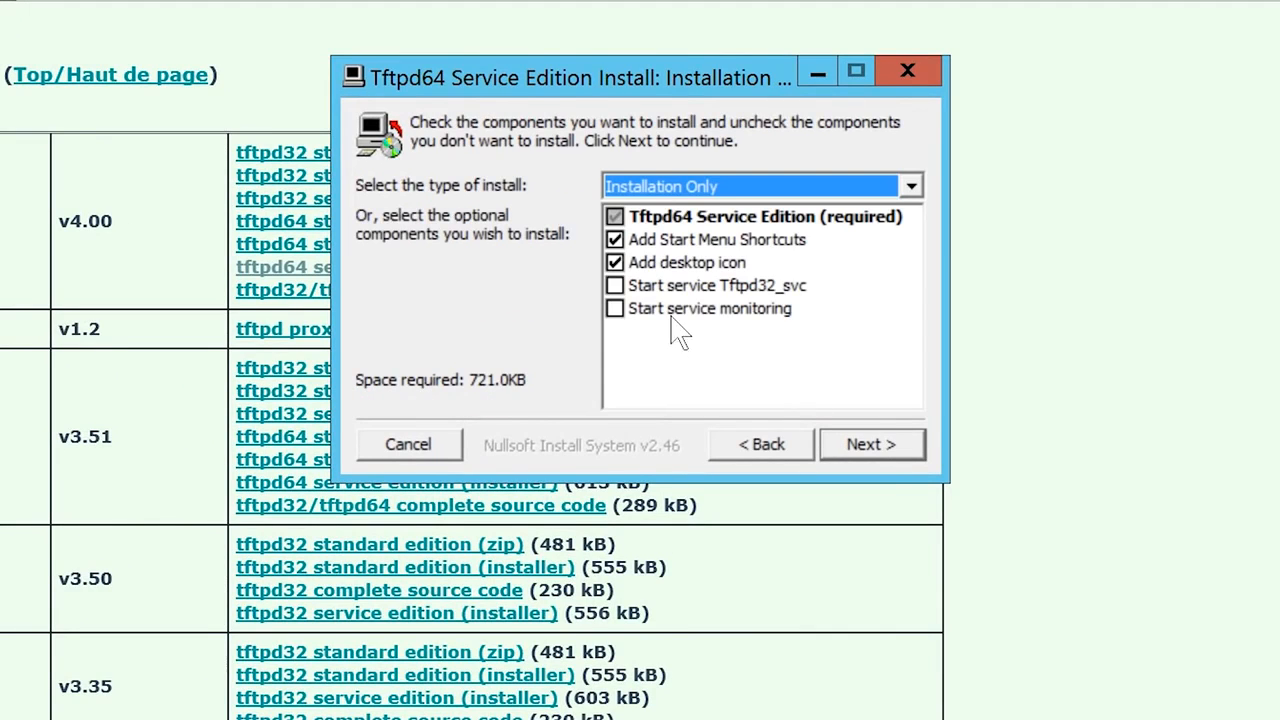
{"action": "left_click", "coordinate": [614, 287]}
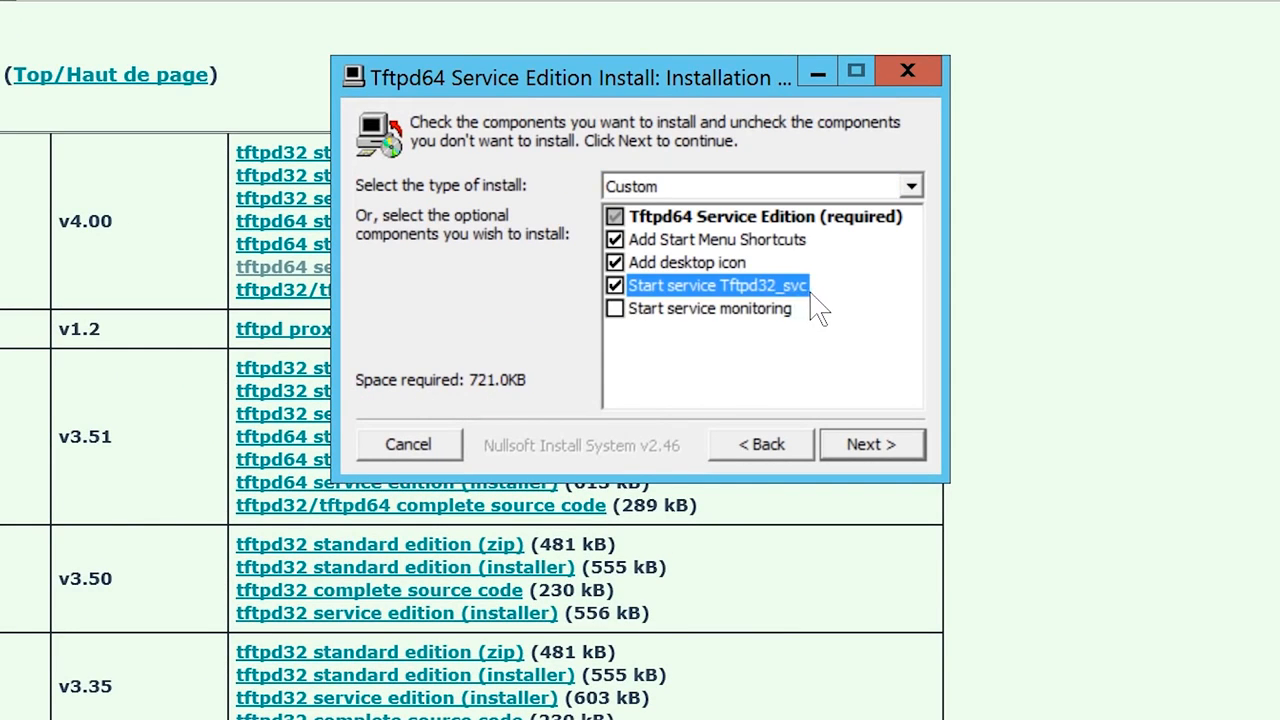
{"action": "left_click", "coordinate": [895, 446]}
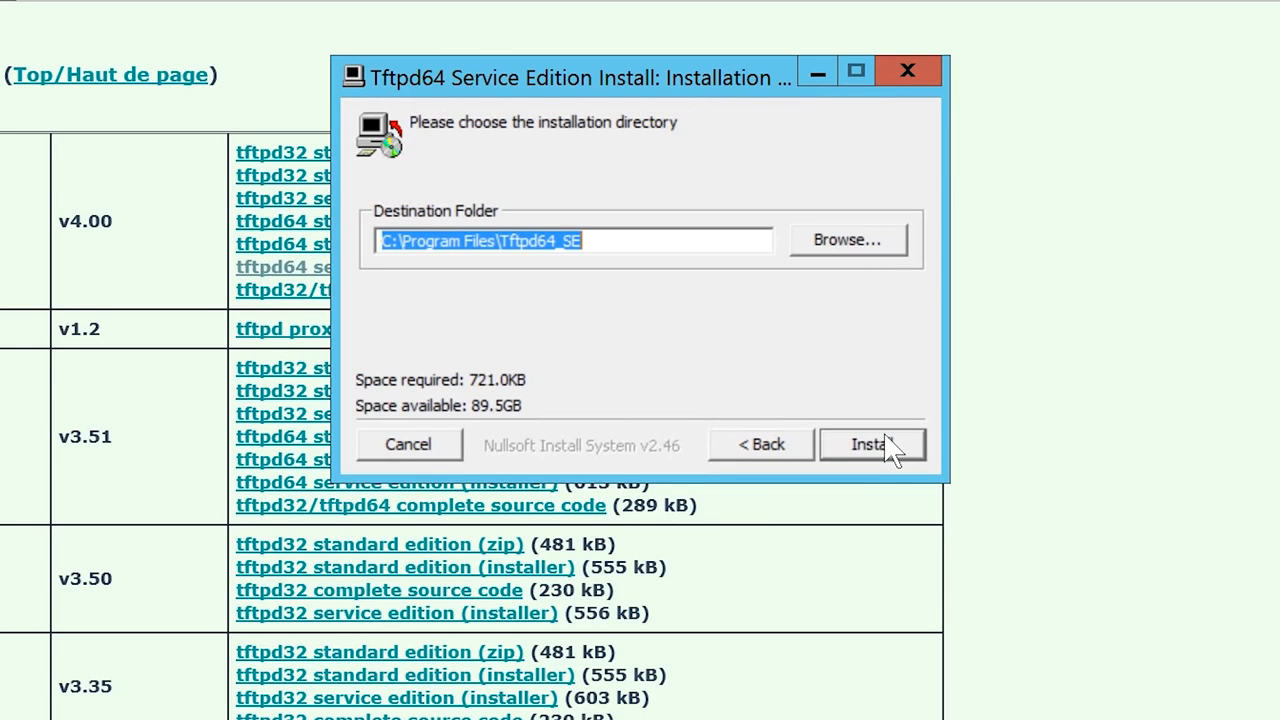
{"action": "left_click", "coordinate": [890, 446]}
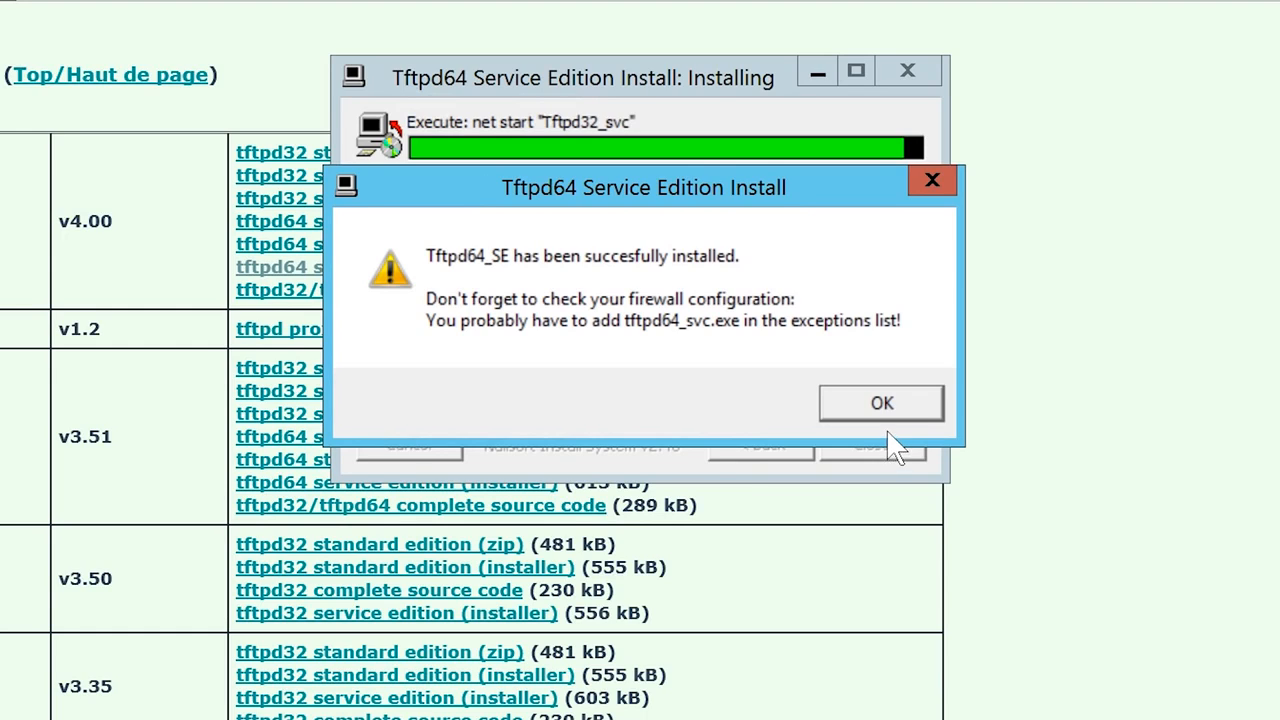
{"action": "left_click", "coordinate": [895, 414]}
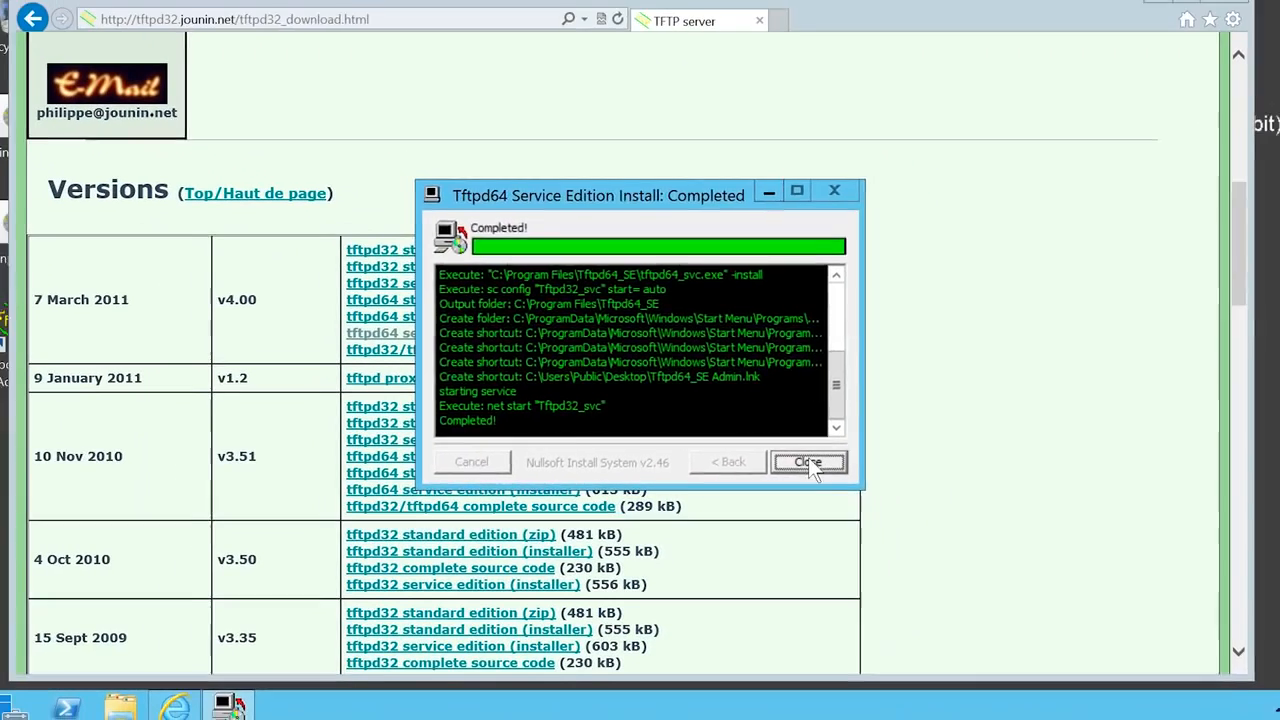
{"action": "left_click", "coordinate": [808, 462]}
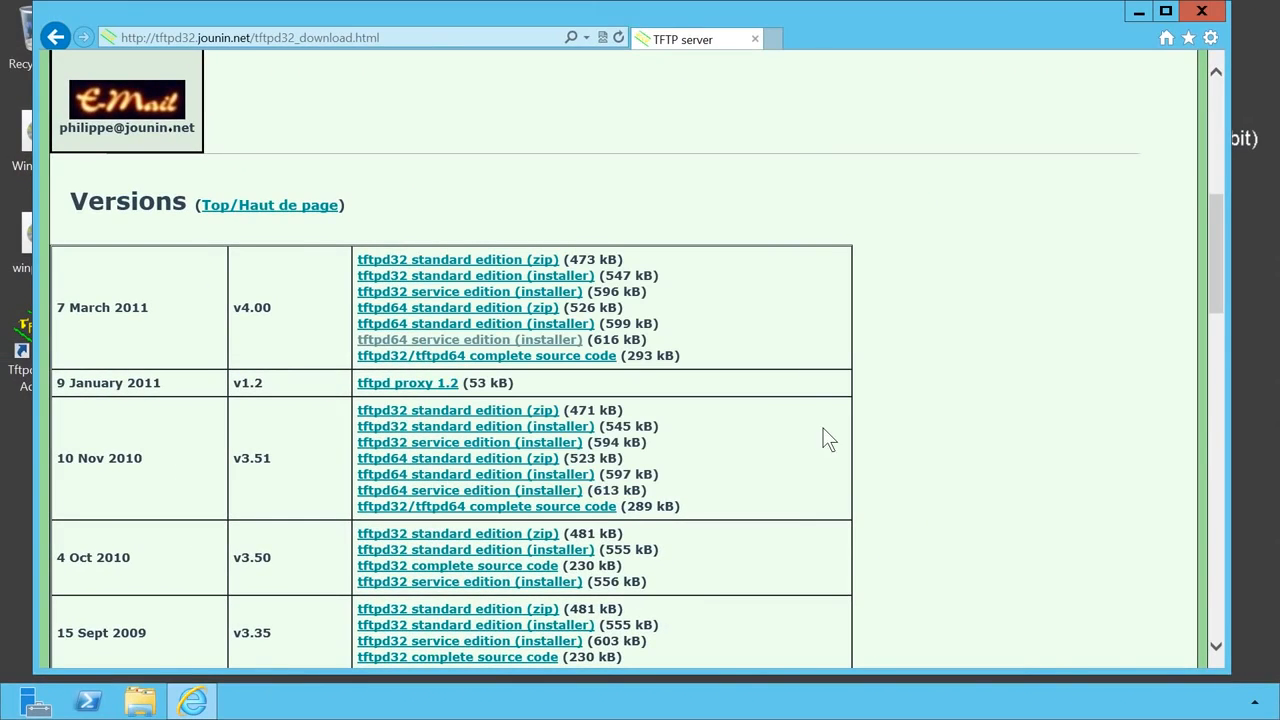
- Close the browser and open Windows Firewall with Advanced Security from a Control Panel 'firewall' search
{"action": "left_click", "coordinate": [1225, 2]}
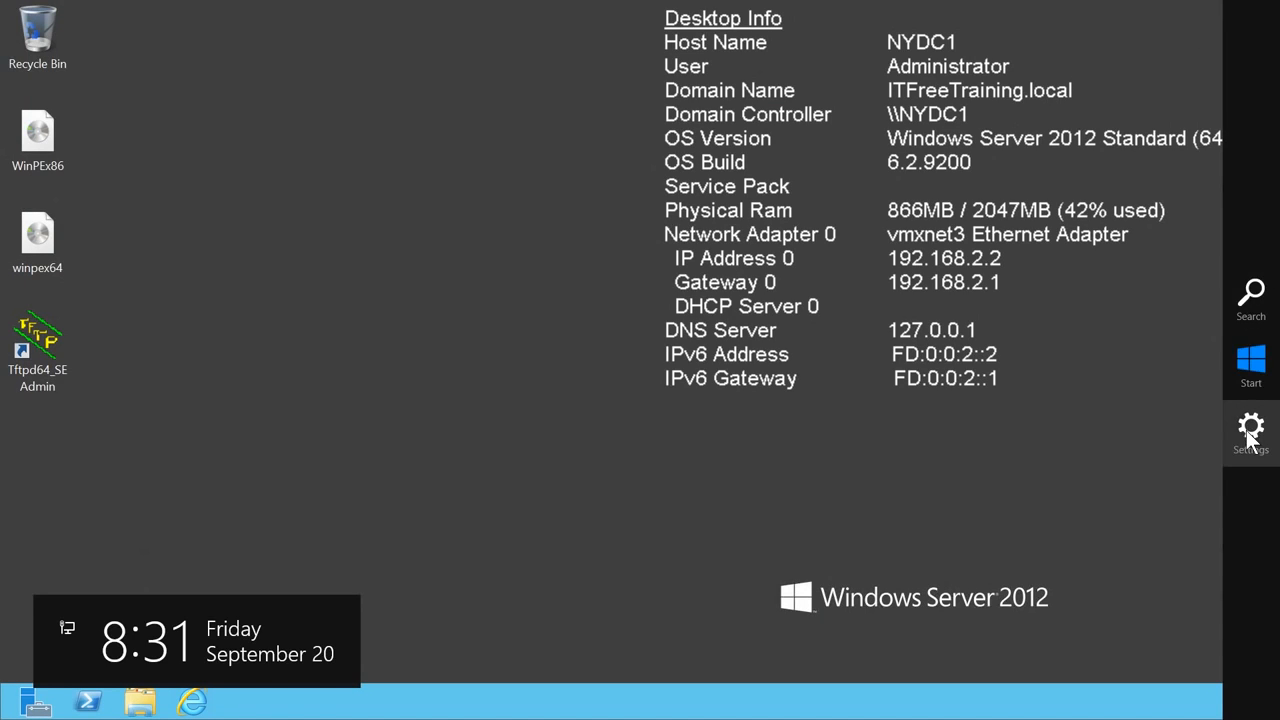
{"action": "key", "text": "super+i"}
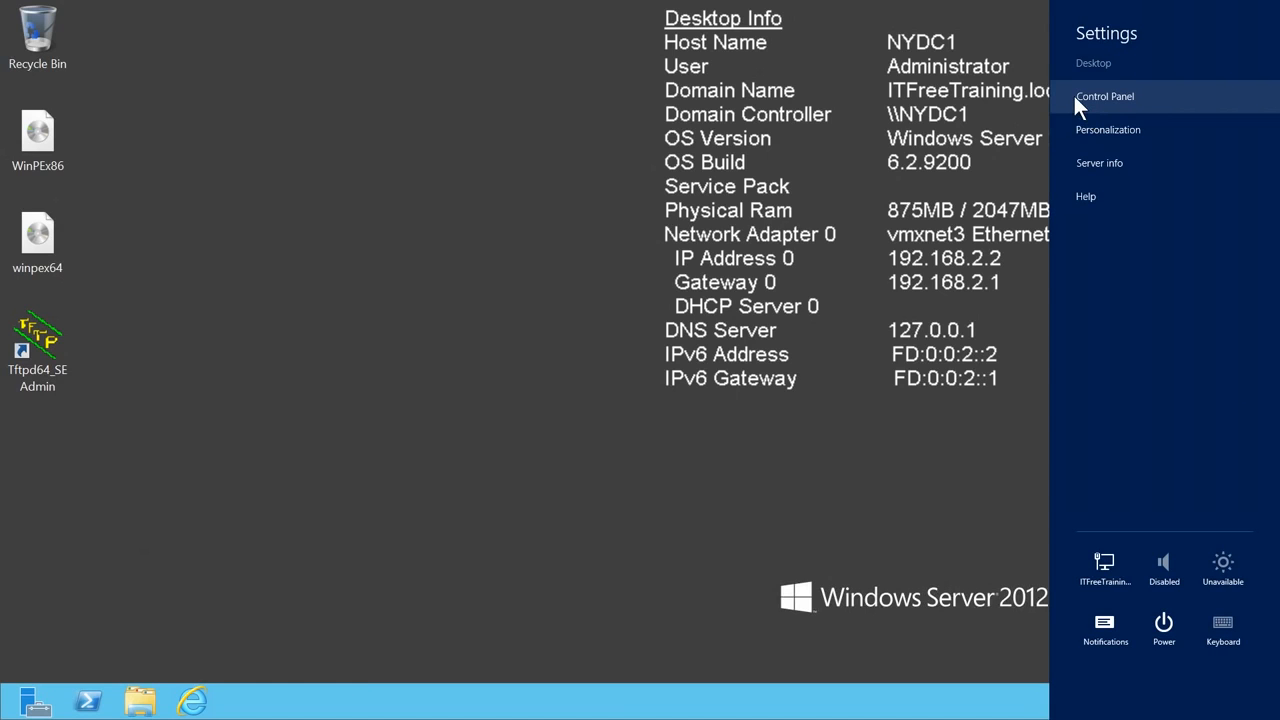
{"action": "left_click", "coordinate": [1137, 93]}
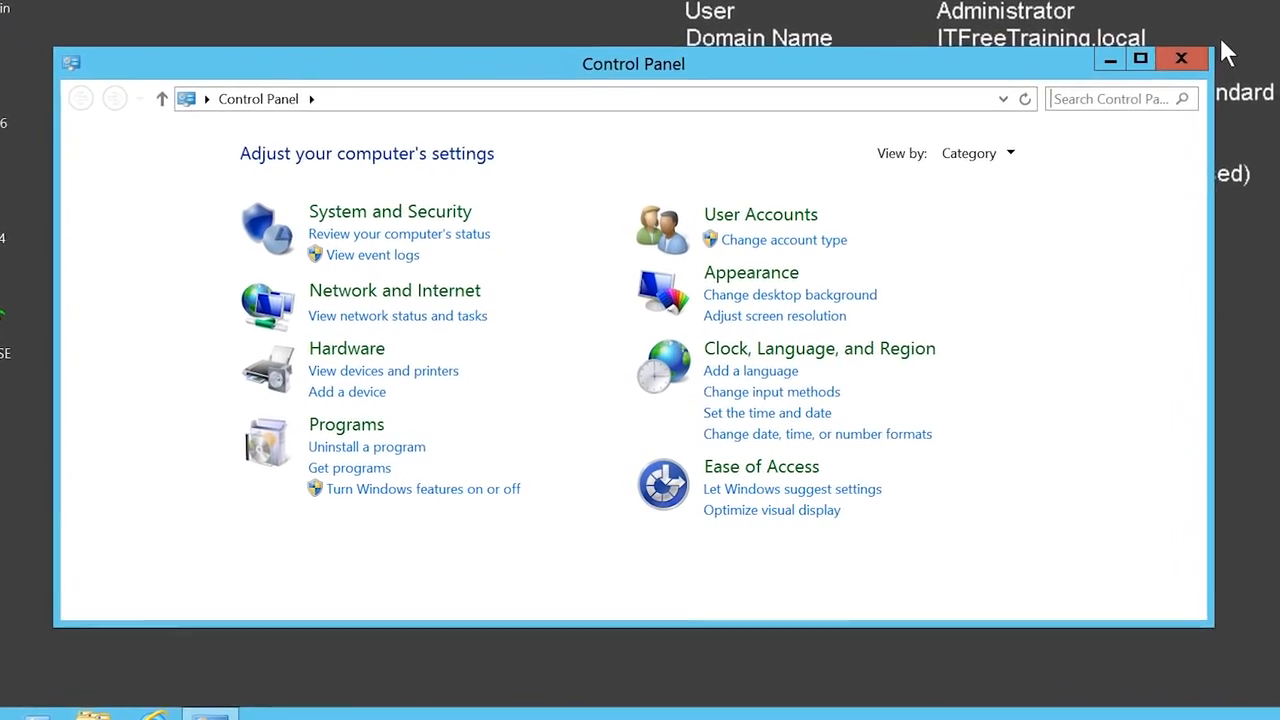
{"action": "left_click", "coordinate": [1178, 66]}
{"action": "type", "text": "firewall"}
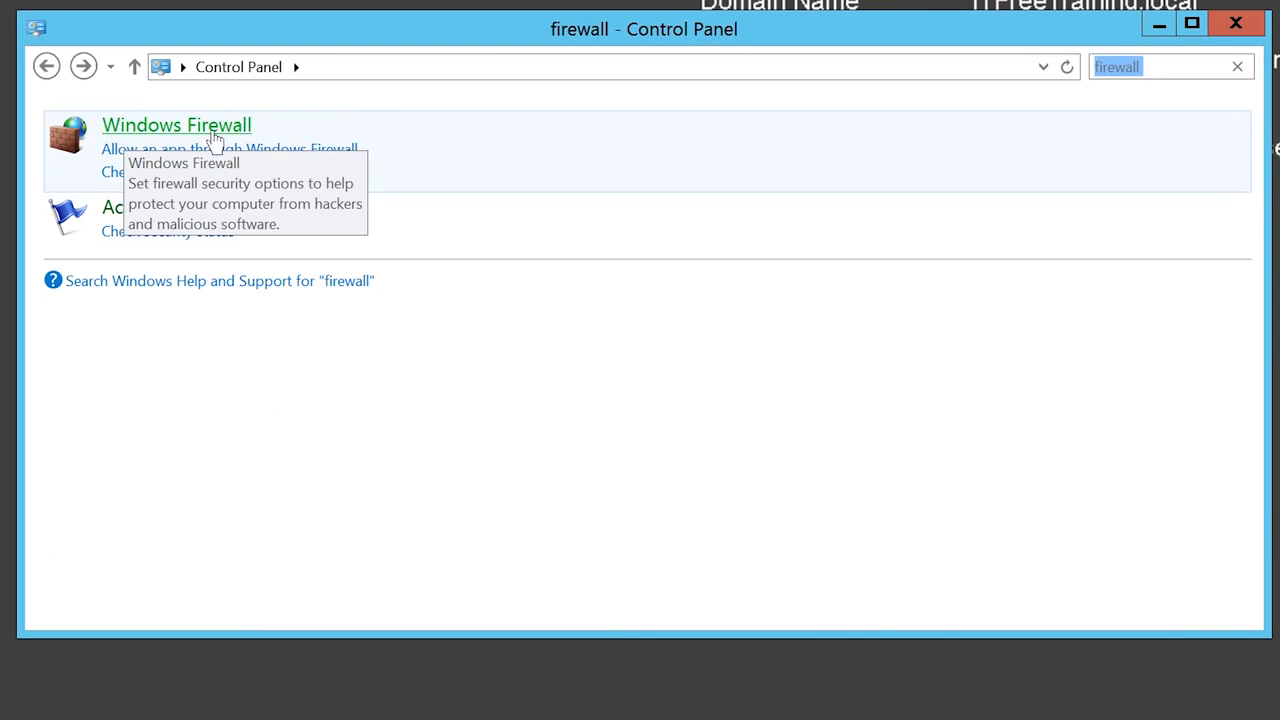
{"action": "left_click", "coordinate": [245, 132]}
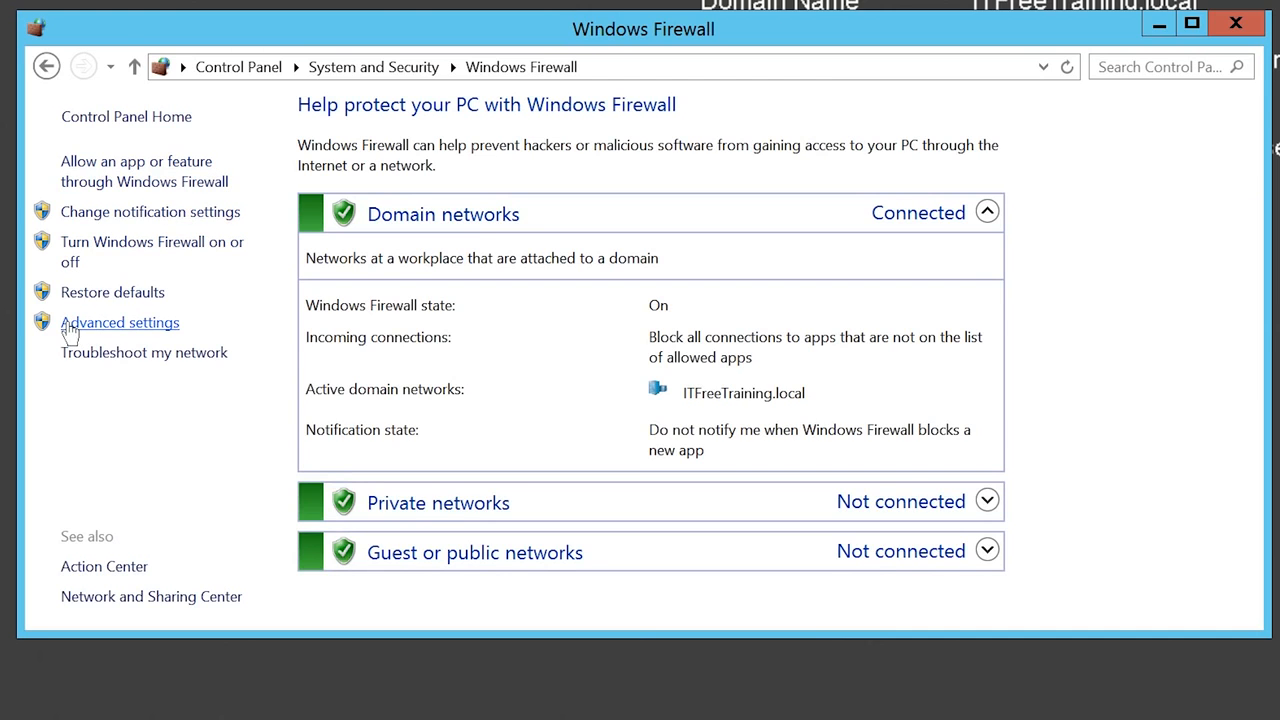
{"action": "left_click", "coordinate": [177, 330]}
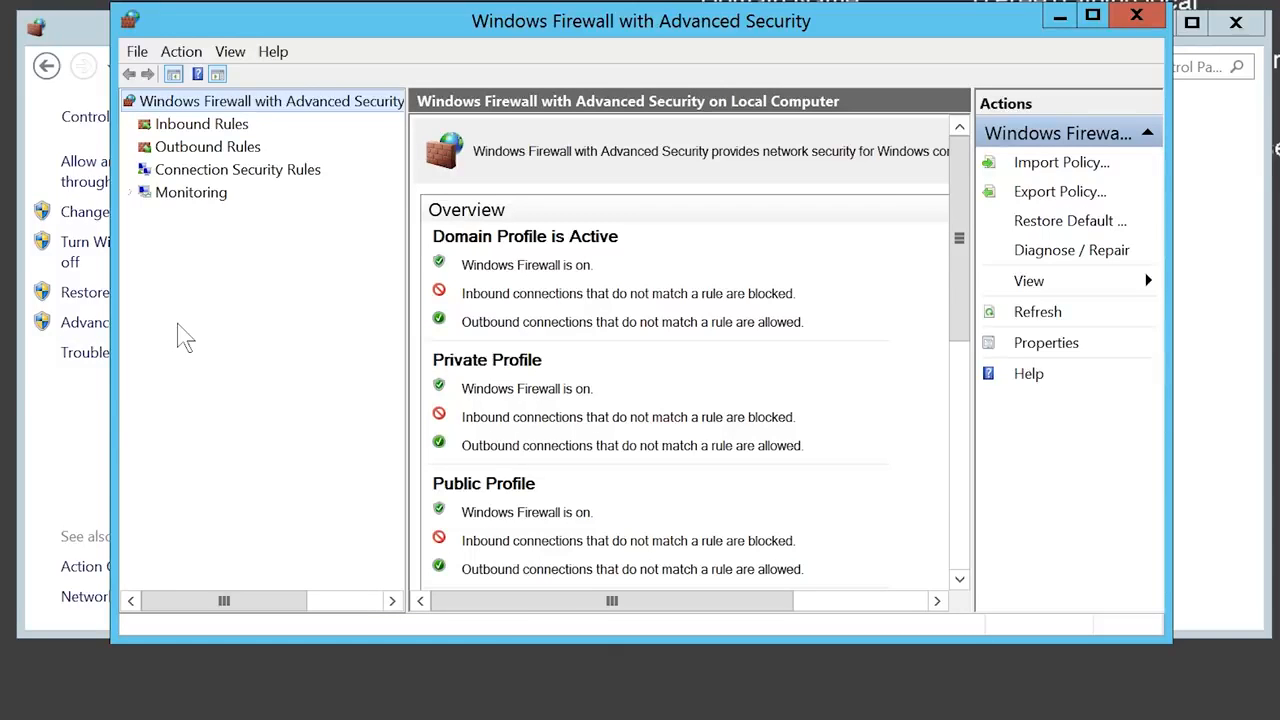
- Start a new custom inbound firewall rule
{"action": "left_click", "coordinate": [163, 127]}
{"action": "right_click", "coordinate": [241, 126]}
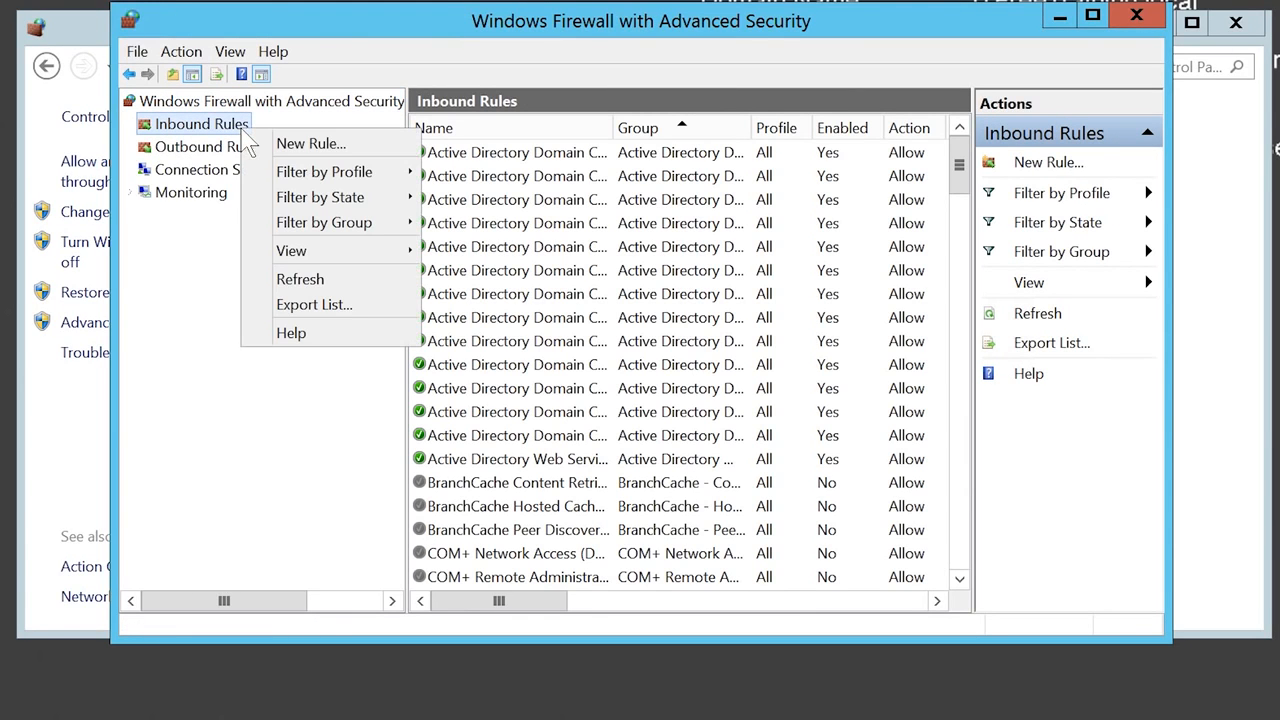
{"action": "left_click", "coordinate": [382, 144]}
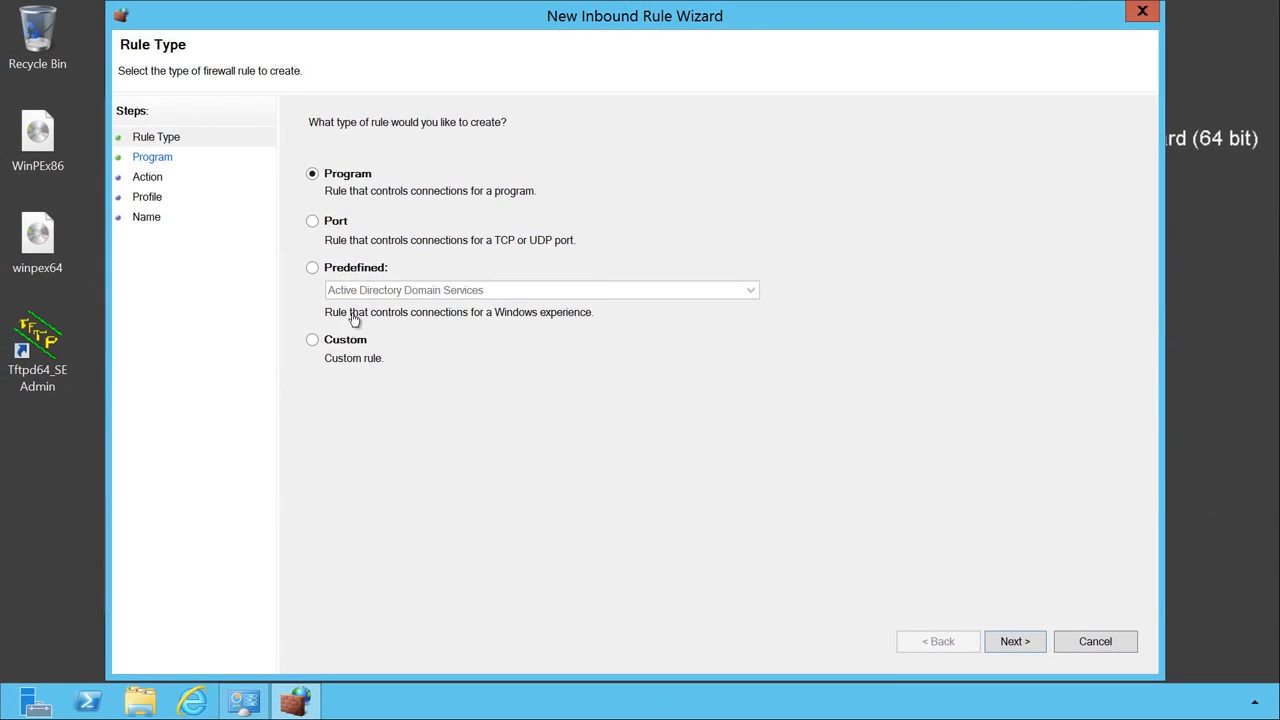
{"action": "left_click", "coordinate": [310, 342]}
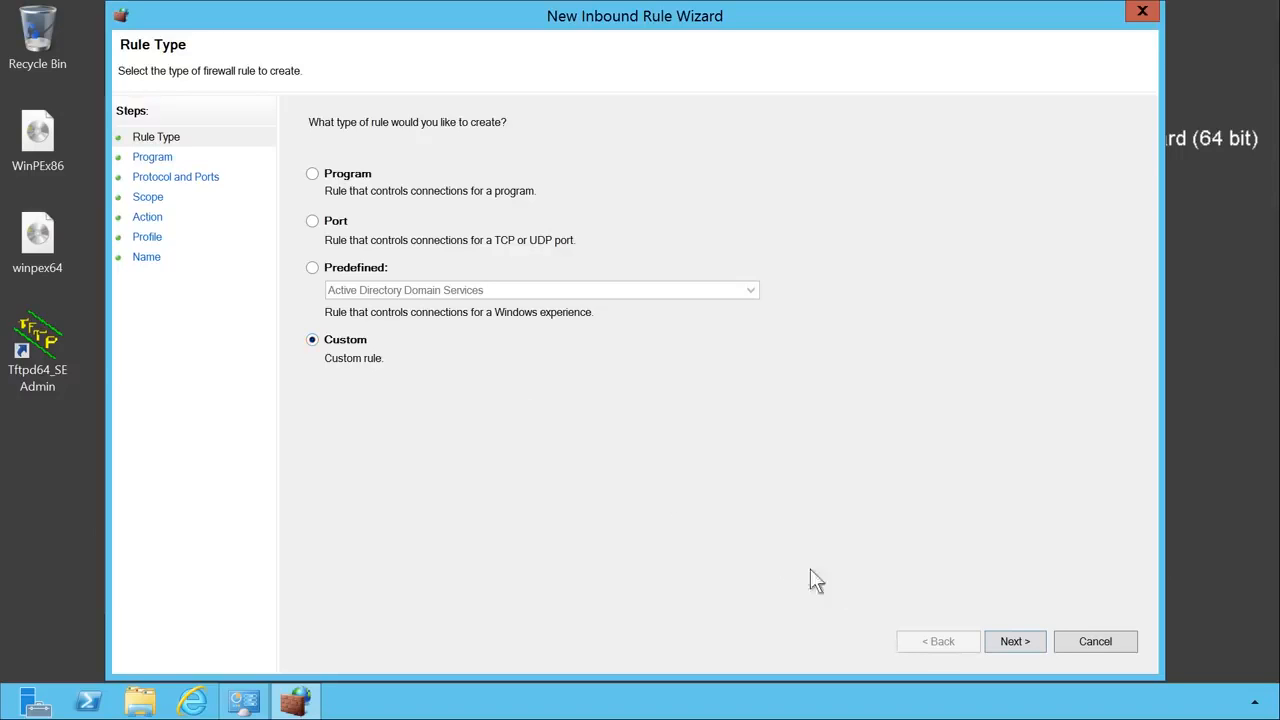
{"action": "left_click", "coordinate": [1030, 644]}
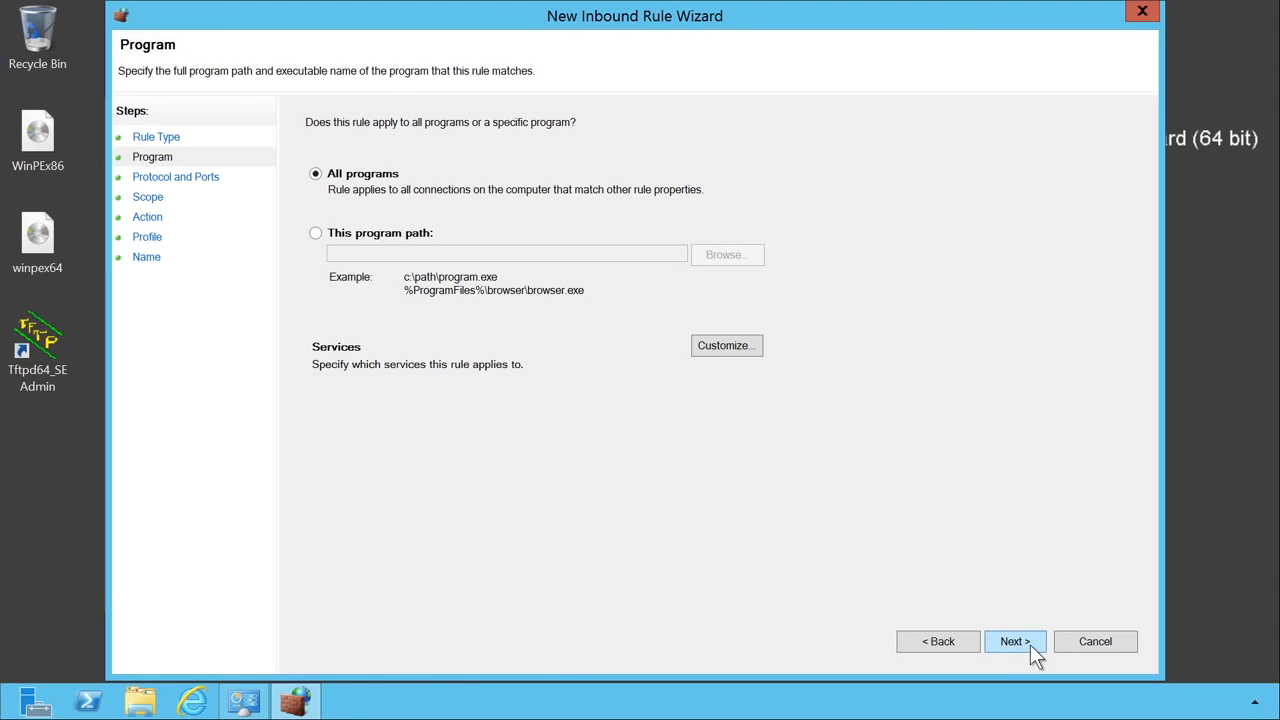
- Set the rule's program to C:\Program Files\Tftpd64_SE\tftpd64_svc.exe
{"action": "left_click", "coordinate": [315, 233]}
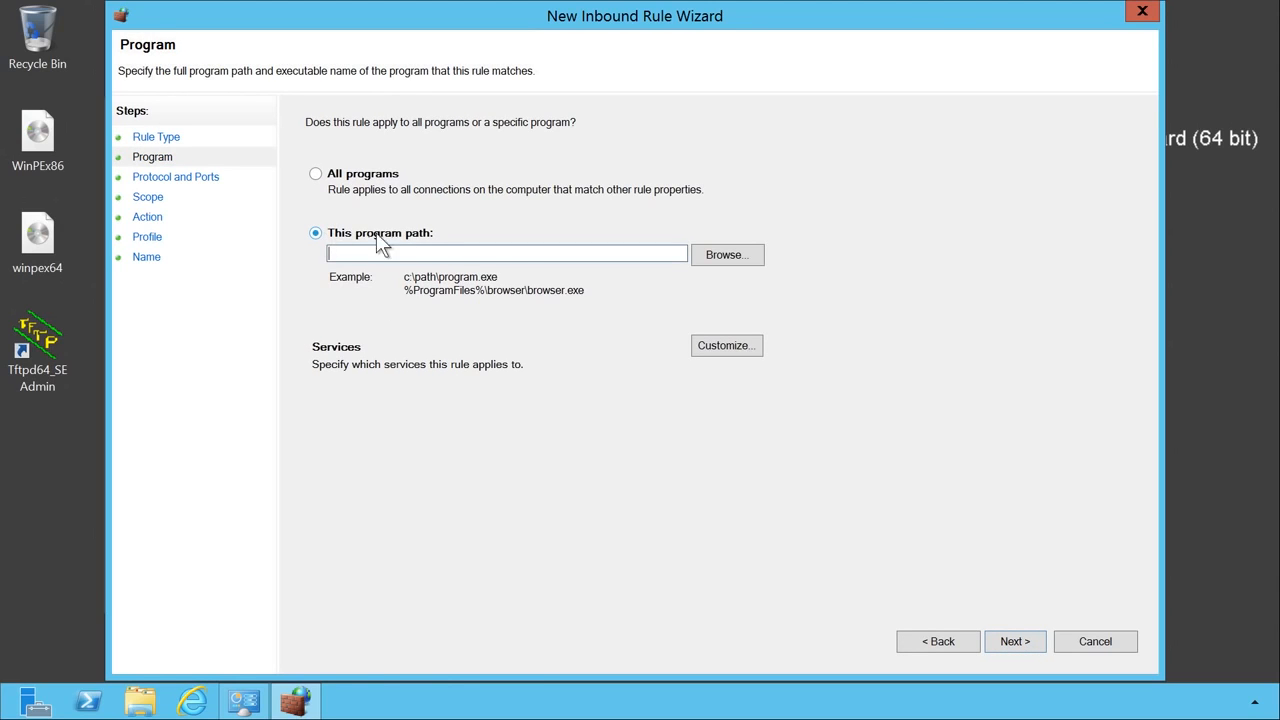
{"action": "left_click", "coordinate": [727, 255]}
{"action": "left_click", "coordinate": [497, 131]}
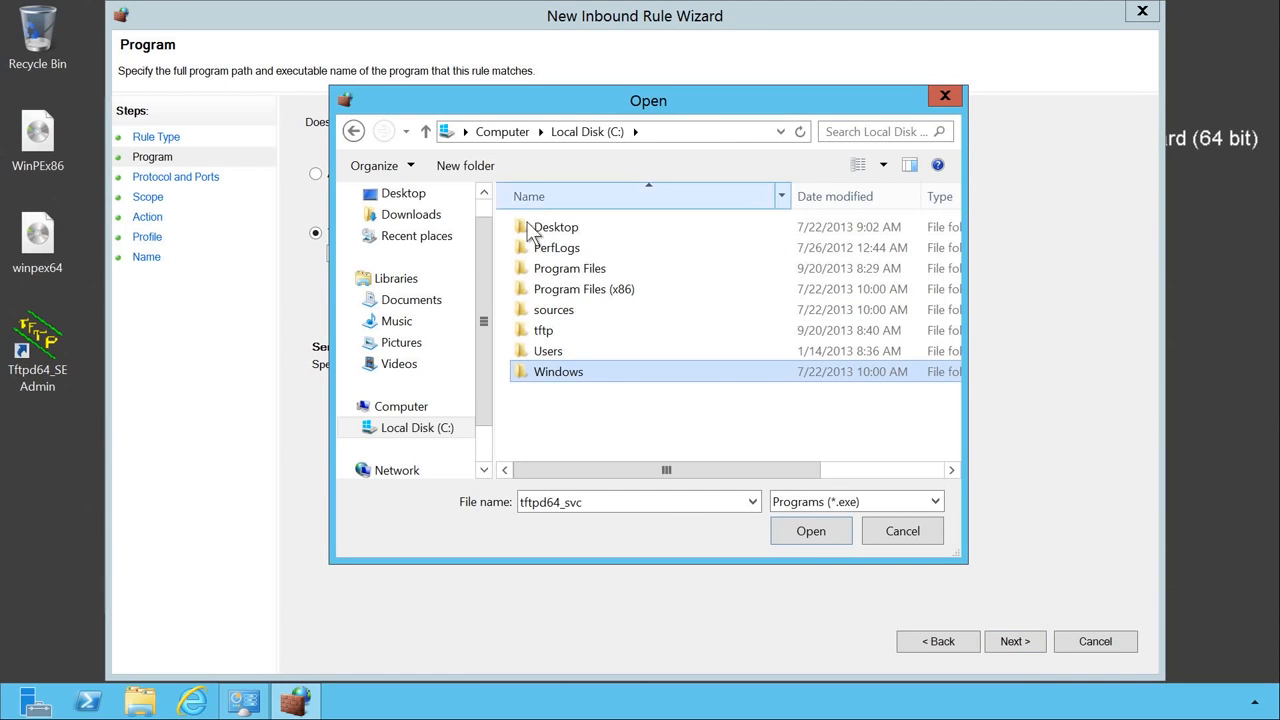
{"action": "double_click", "coordinate": [630, 270]}
{"action": "left_click", "coordinate": [578, 272]}
{"action": "double_click", "coordinate": [646, 278]}
{"action": "left_click", "coordinate": [528, 274]}
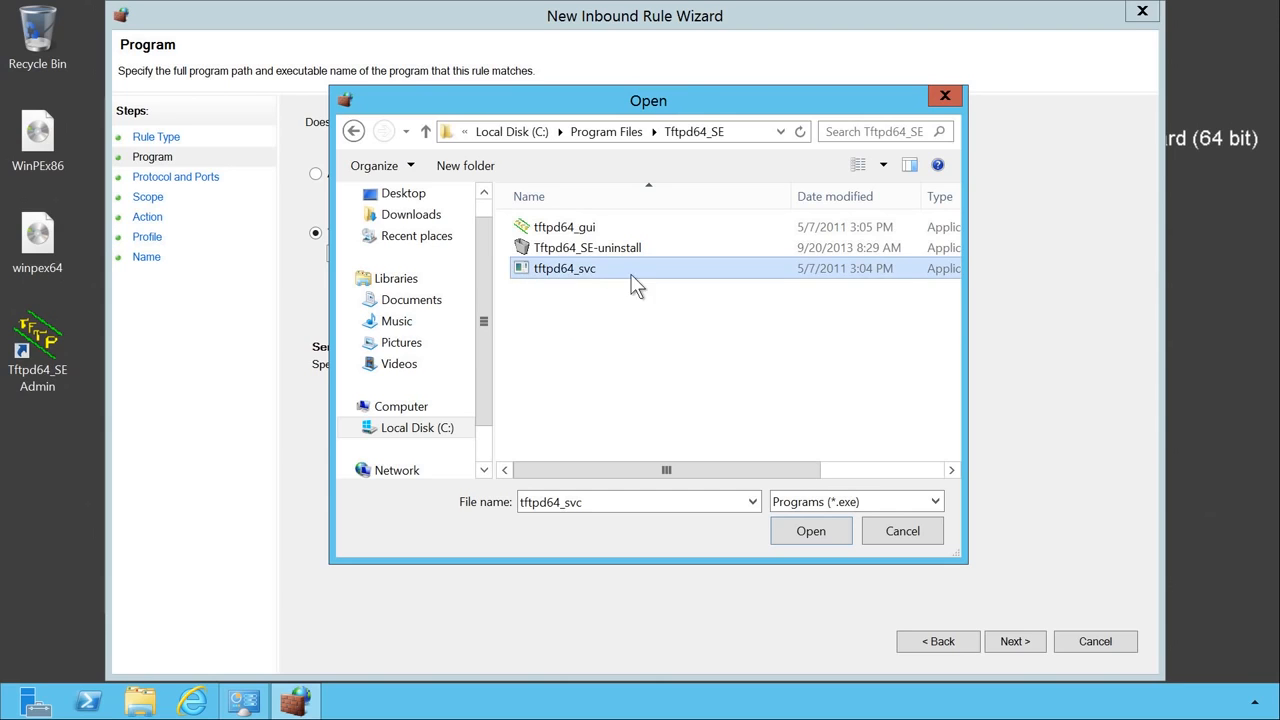
{"action": "left_click", "coordinate": [844, 522]}
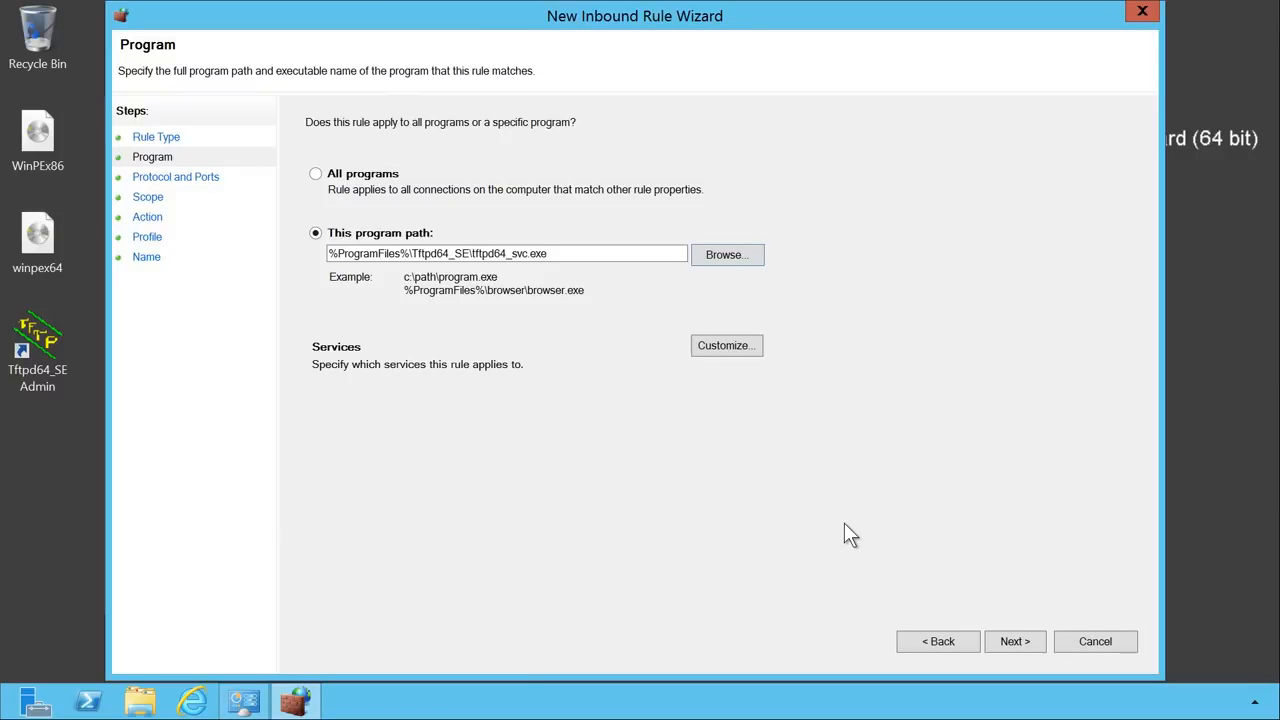
- Limit the rule to services only and continue to Protocol and Ports
{"action": "left_click", "coordinate": [756, 352]}
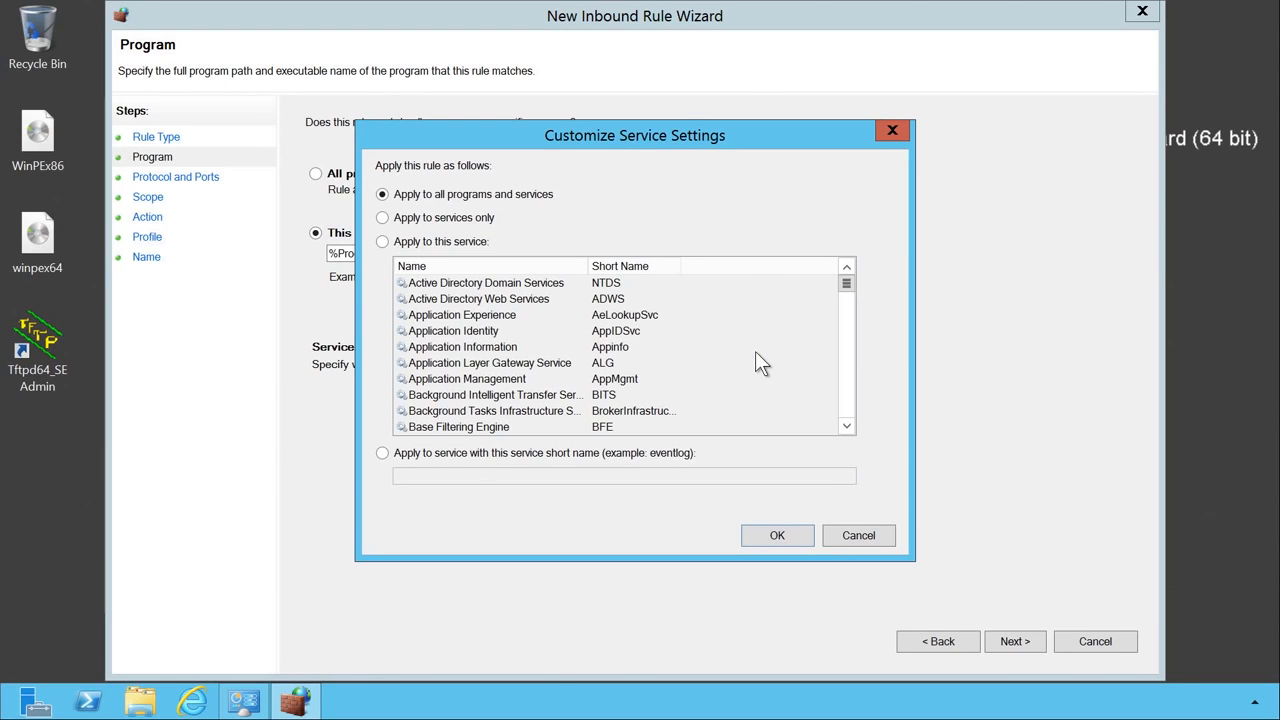
{"action": "left_click", "coordinate": [383, 219]}
{"action": "left_click", "coordinate": [810, 536]}
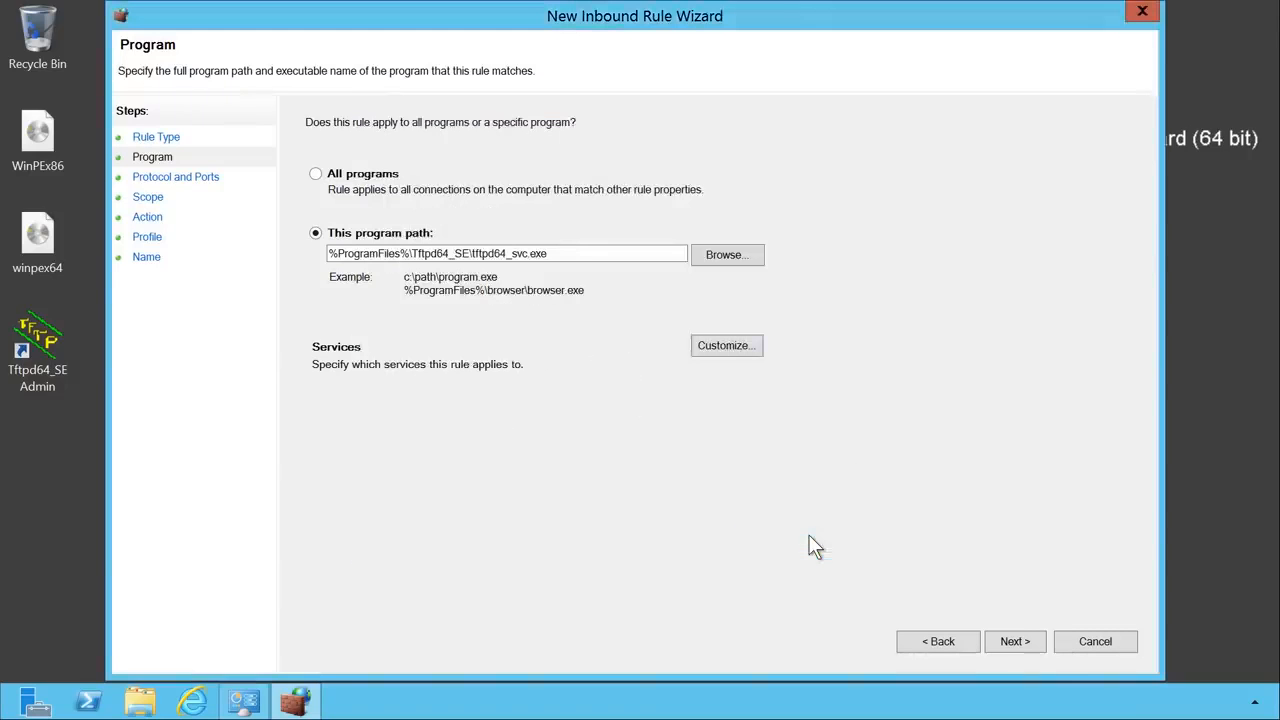
{"action": "left_click", "coordinate": [1034, 655]}
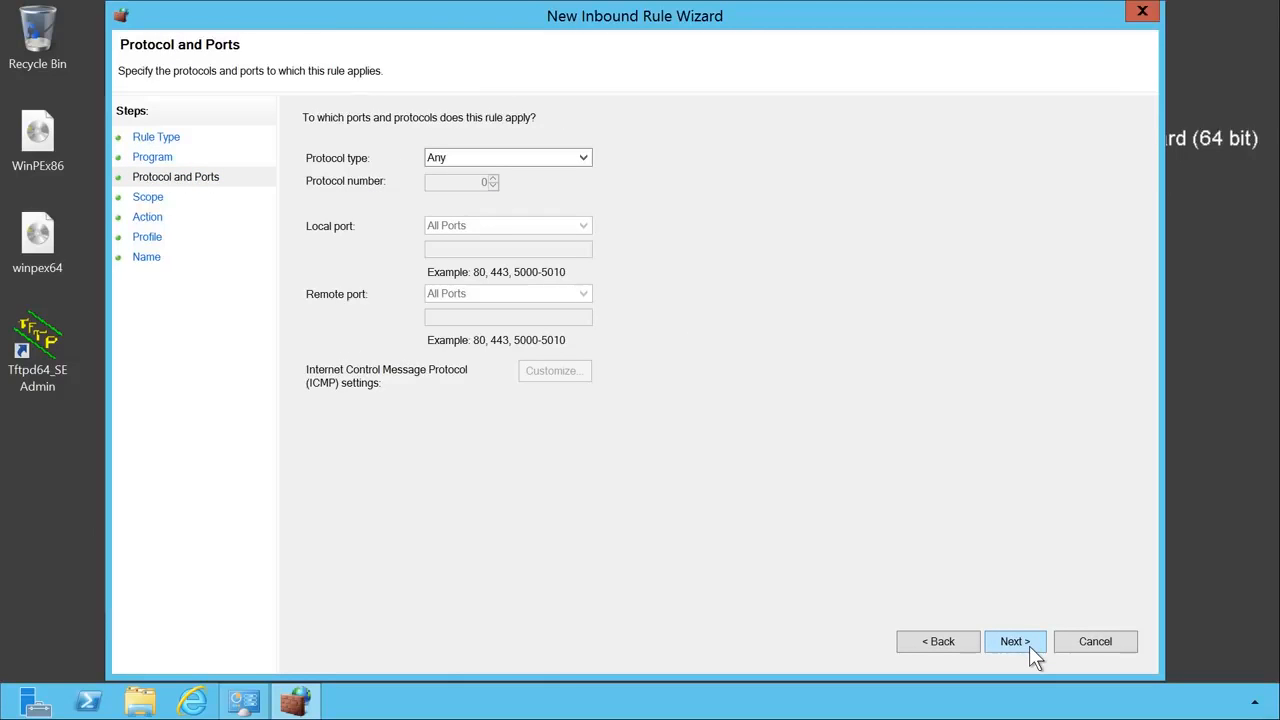
- Restrict the rule to UDP on specific local port 69, leaving remote ports at All Ports
{"action": "left_click", "coordinate": [547, 157]}
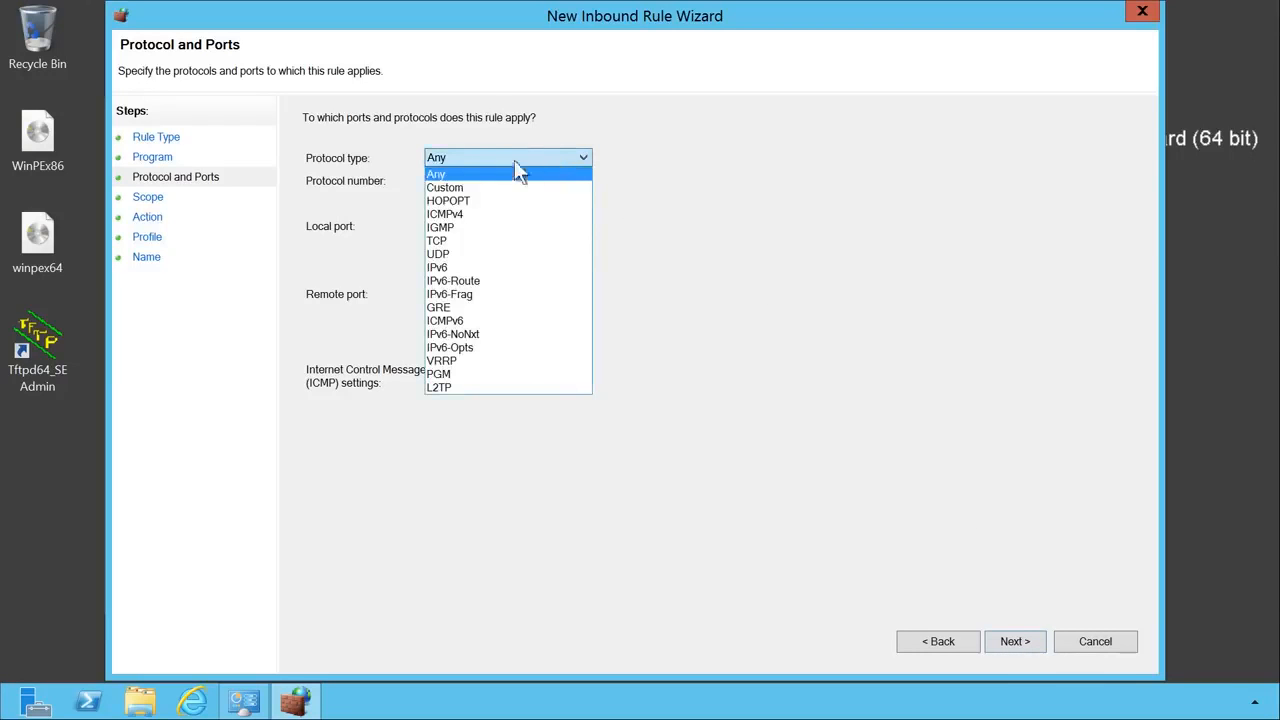
{"action": "left_click", "coordinate": [488, 256]}
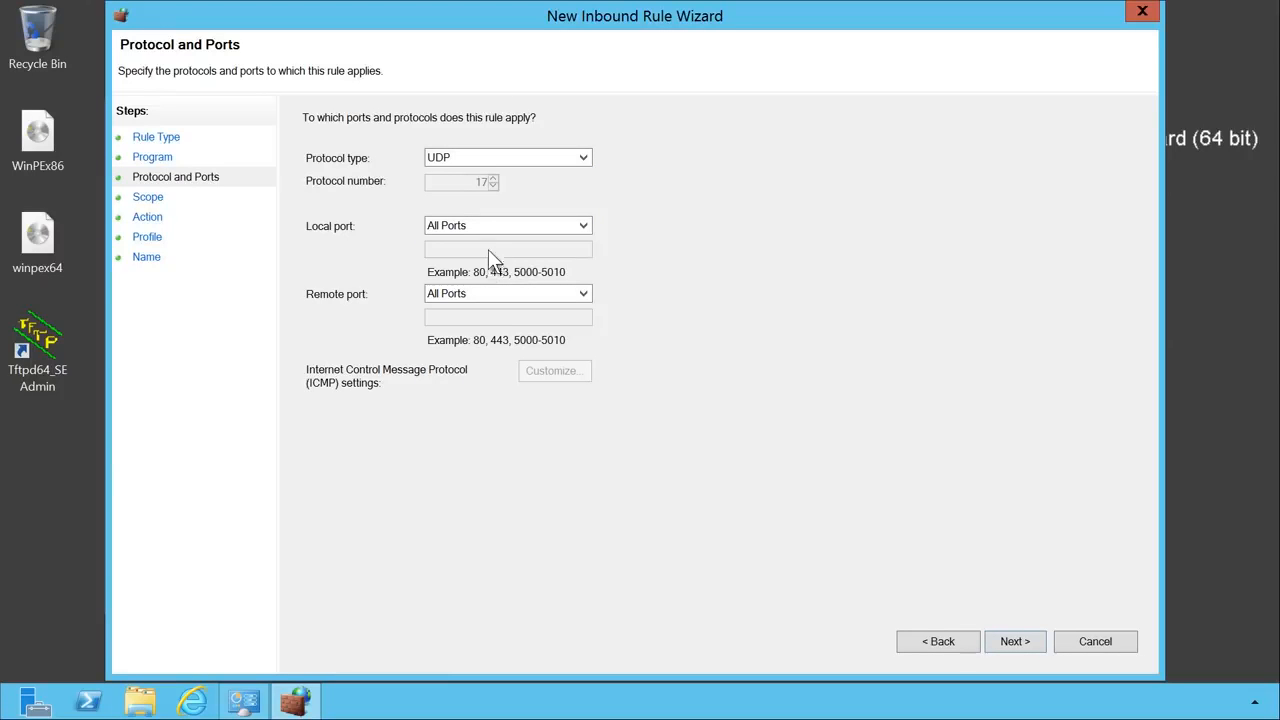
{"action": "left_click", "coordinate": [477, 225]}
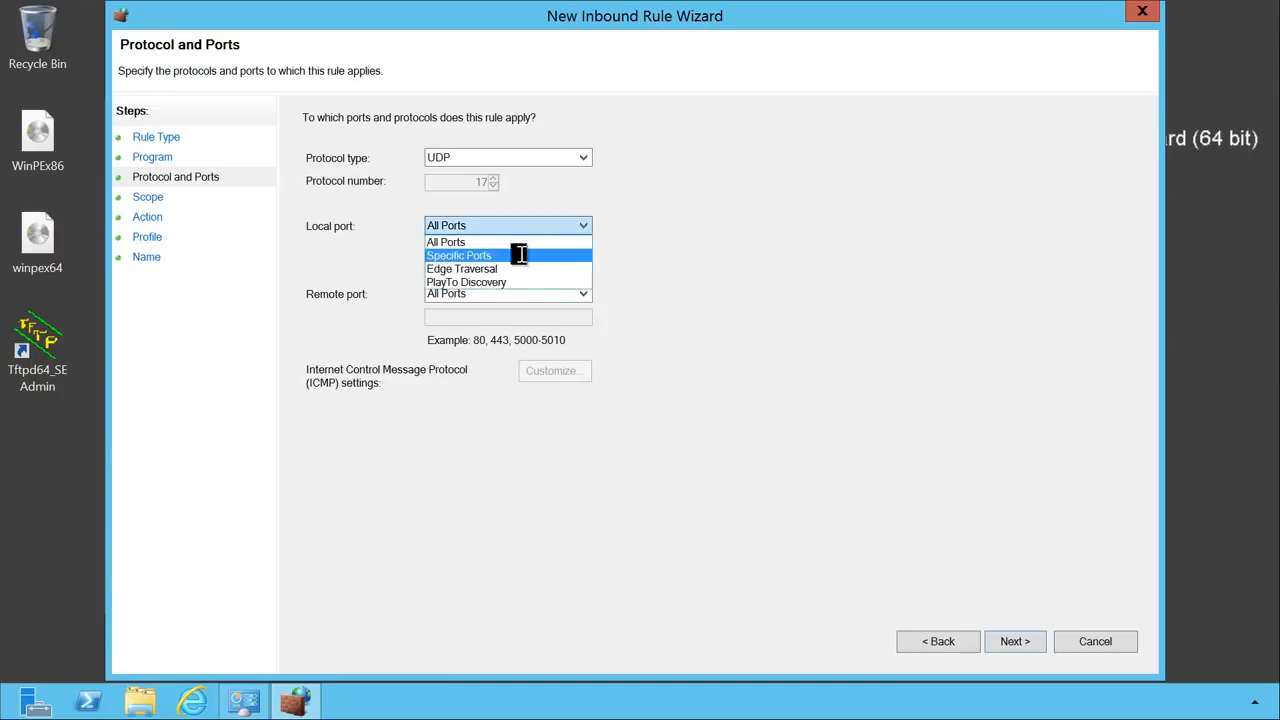
{"action": "left_click", "coordinate": [519, 255]}
{"action": "left_click", "coordinate": [471, 249]}
{"action": "type", "text": "69"}
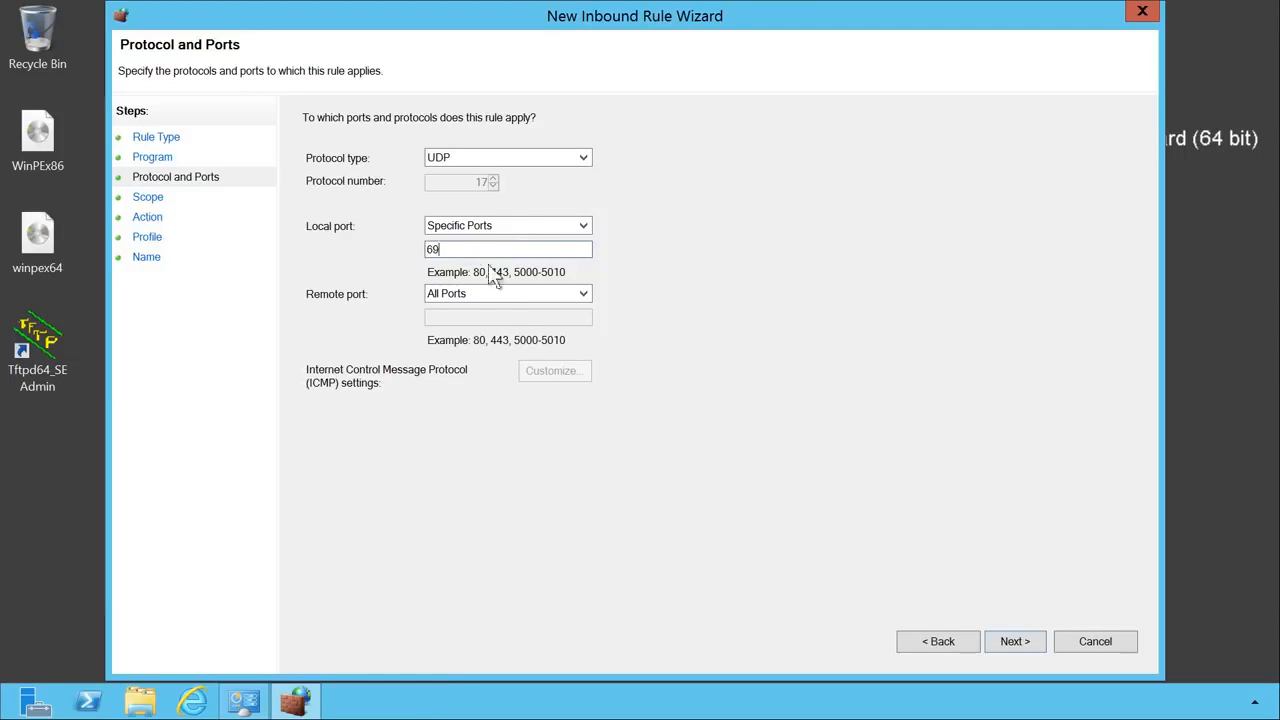
{"action": "left_click", "coordinate": [1039, 643]}
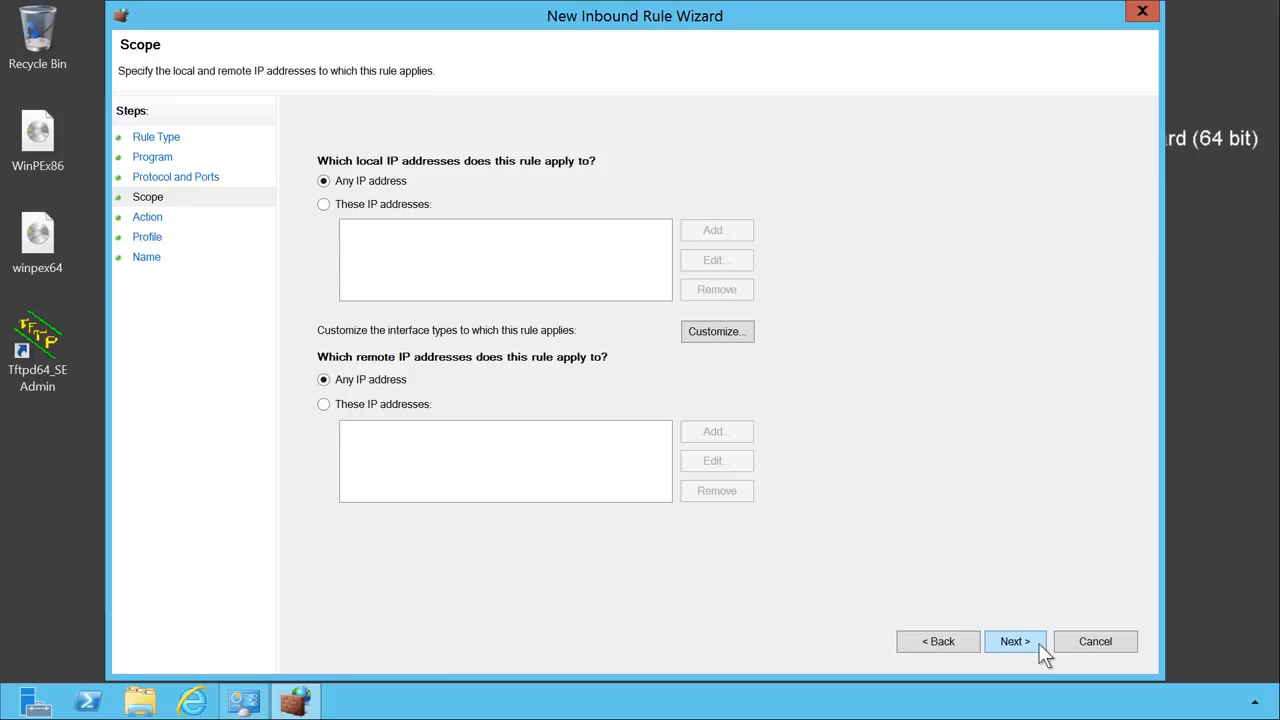
- Keep any IP, allow the connection on all profiles, and save the rule as 'tftpd32 Service'
{"action": "left_click", "coordinate": [1015, 641]}
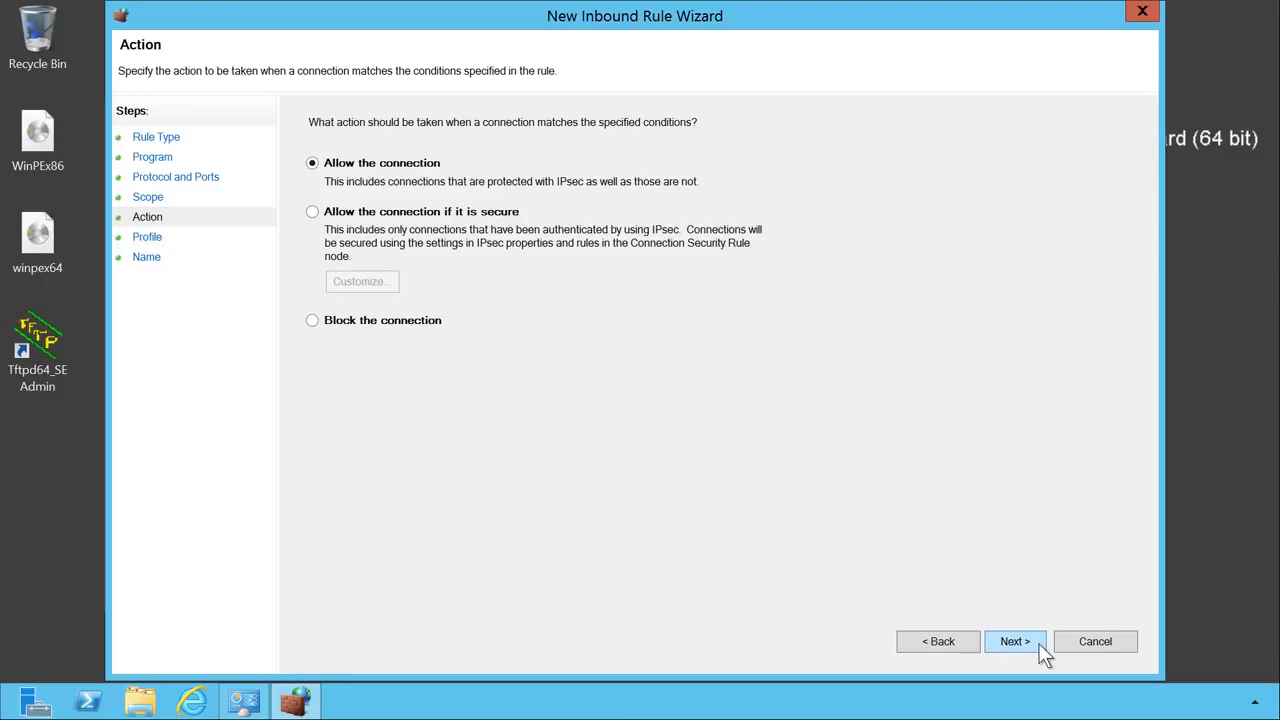
{"action": "left_click", "coordinate": [1015, 641]}
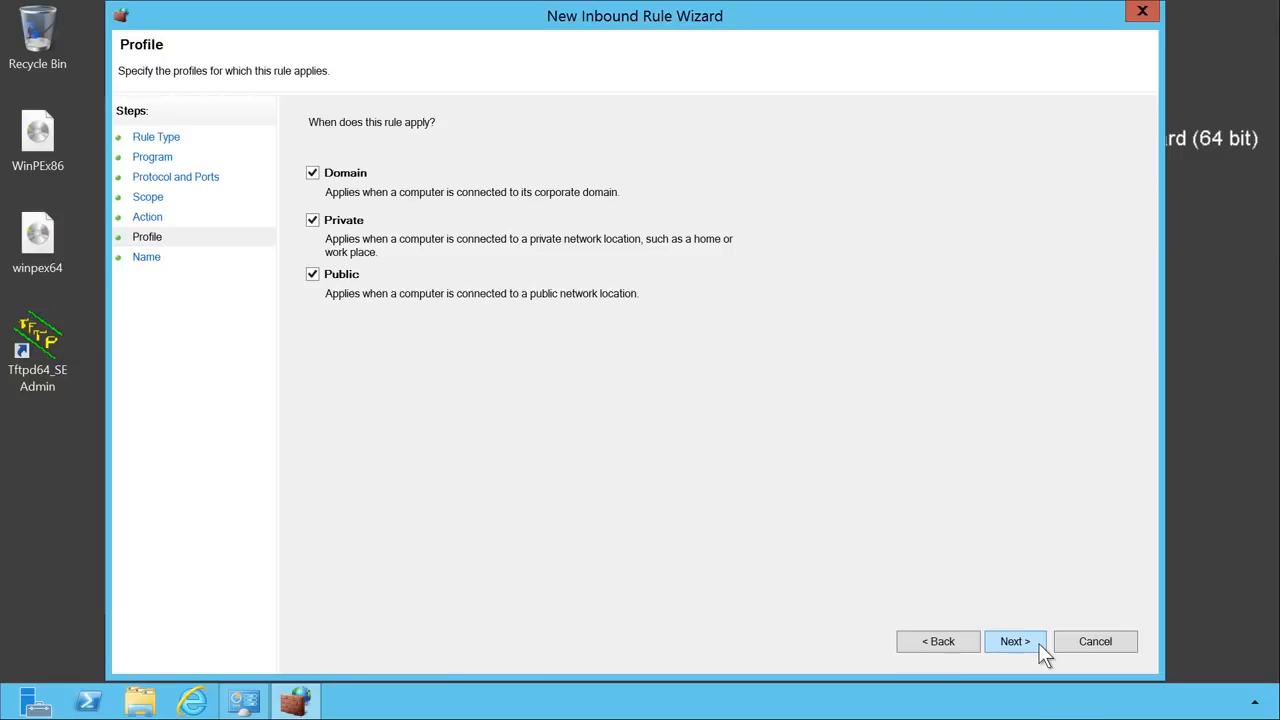
{"action": "left_click", "coordinate": [1015, 641]}
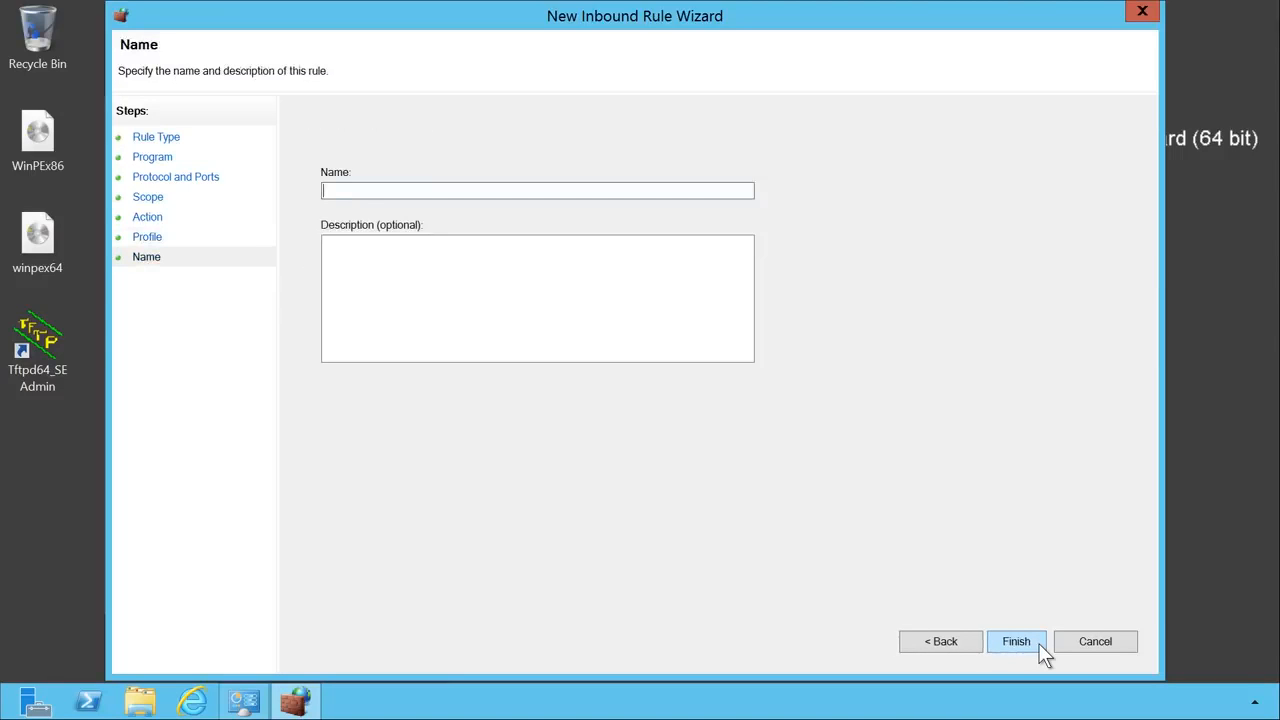
{"action": "type", "text": "tftpd32 Service"}
{"action": "left_click", "coordinate": [1040, 650]}
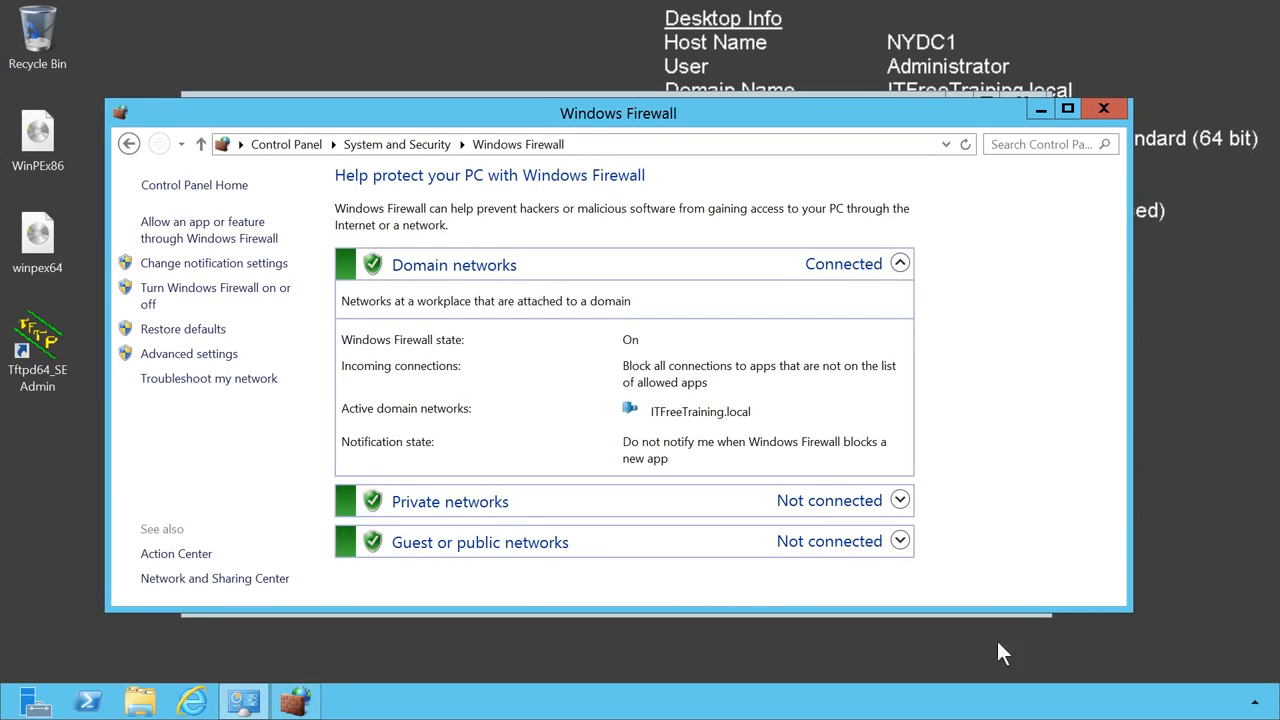
- Create a folder named tftp at the root of Local Disk (C:) and bring up Tftpd64
{"action": "left_click", "coordinate": [140, 702]}
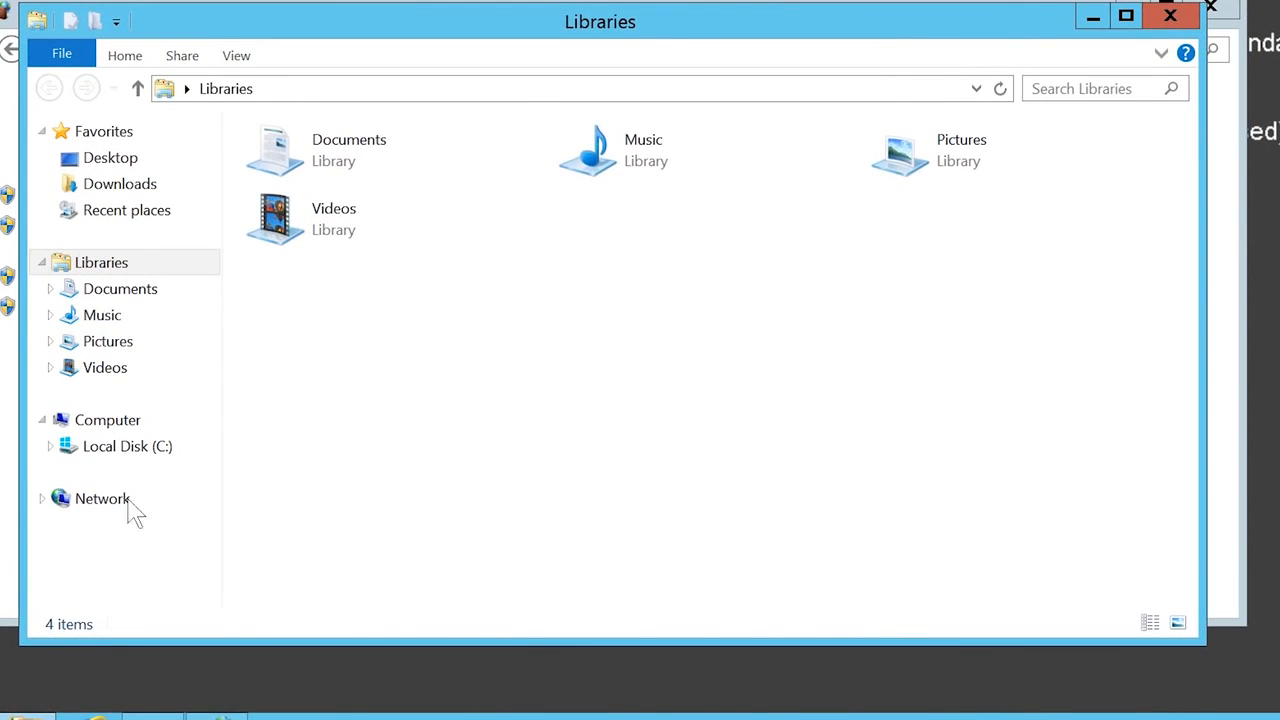
{"action": "left_click", "coordinate": [196, 462]}
{"action": "right_click", "coordinate": [357, 389]}
{"action": "mouse_move", "coordinate": [369, 590]}
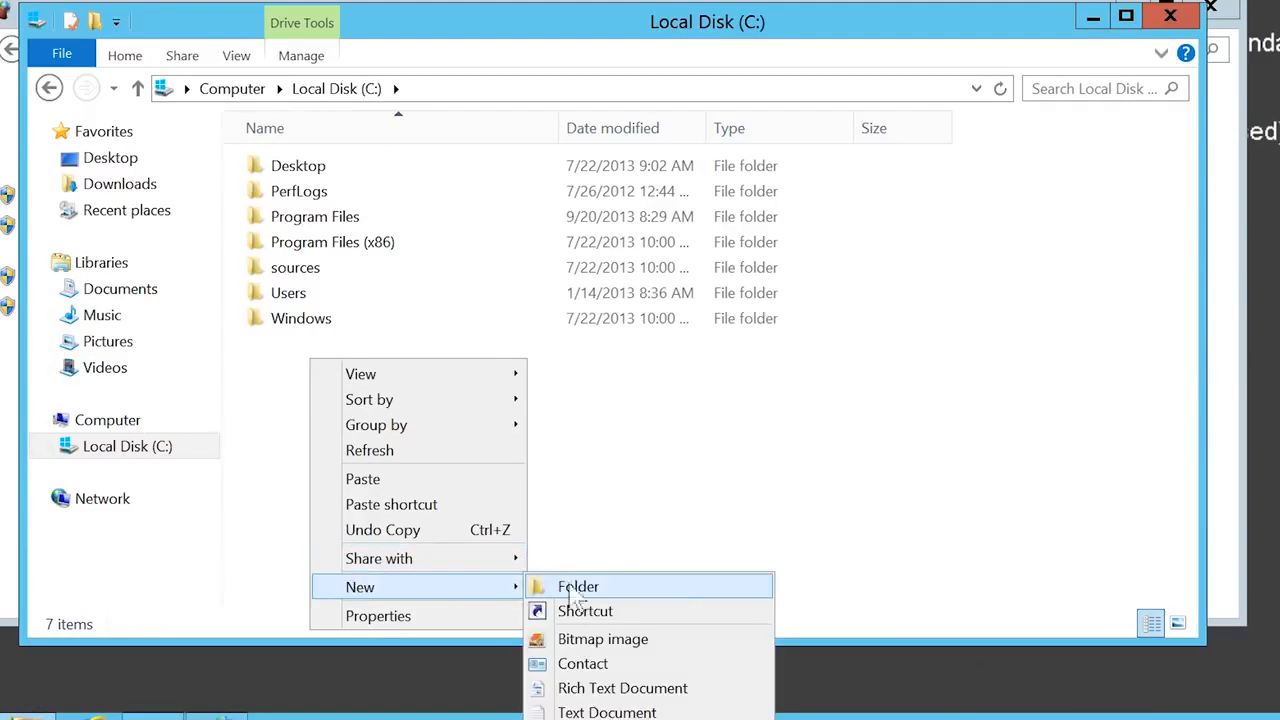
{"action": "left_click", "coordinate": [676, 588]}
{"action": "type", "text": "tftp"}
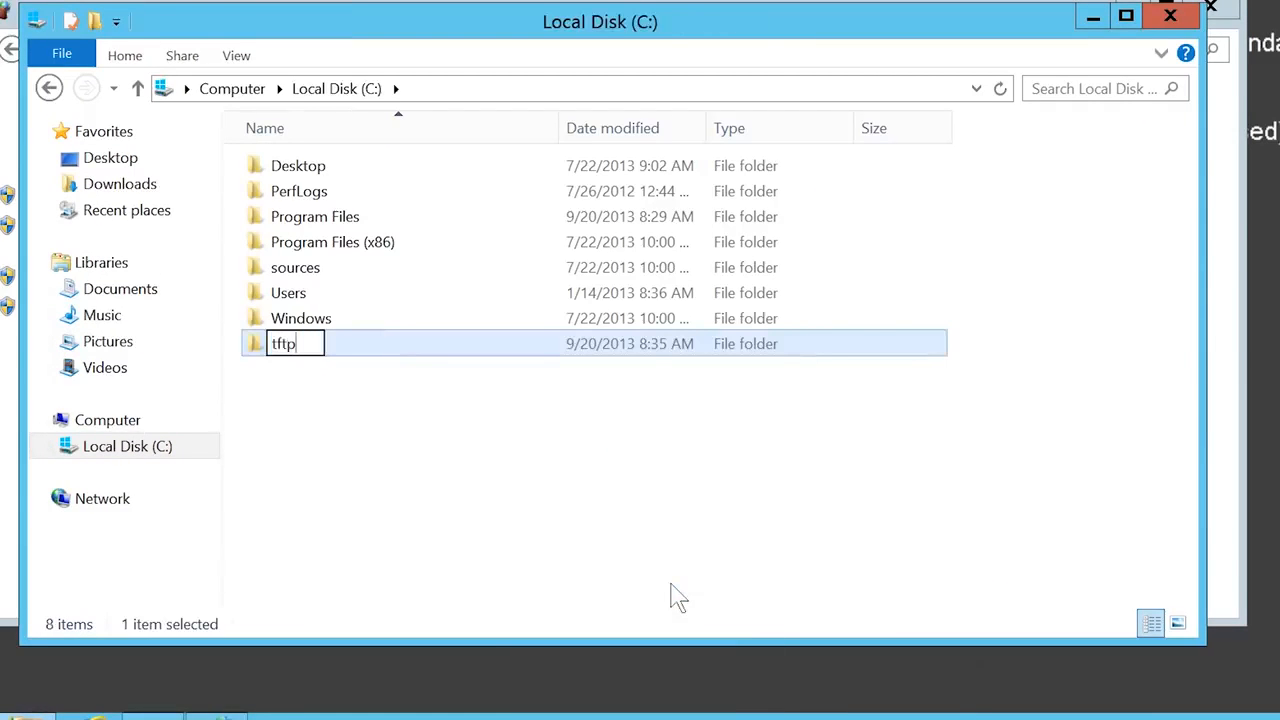
{"action": "key", "text": "Return"}
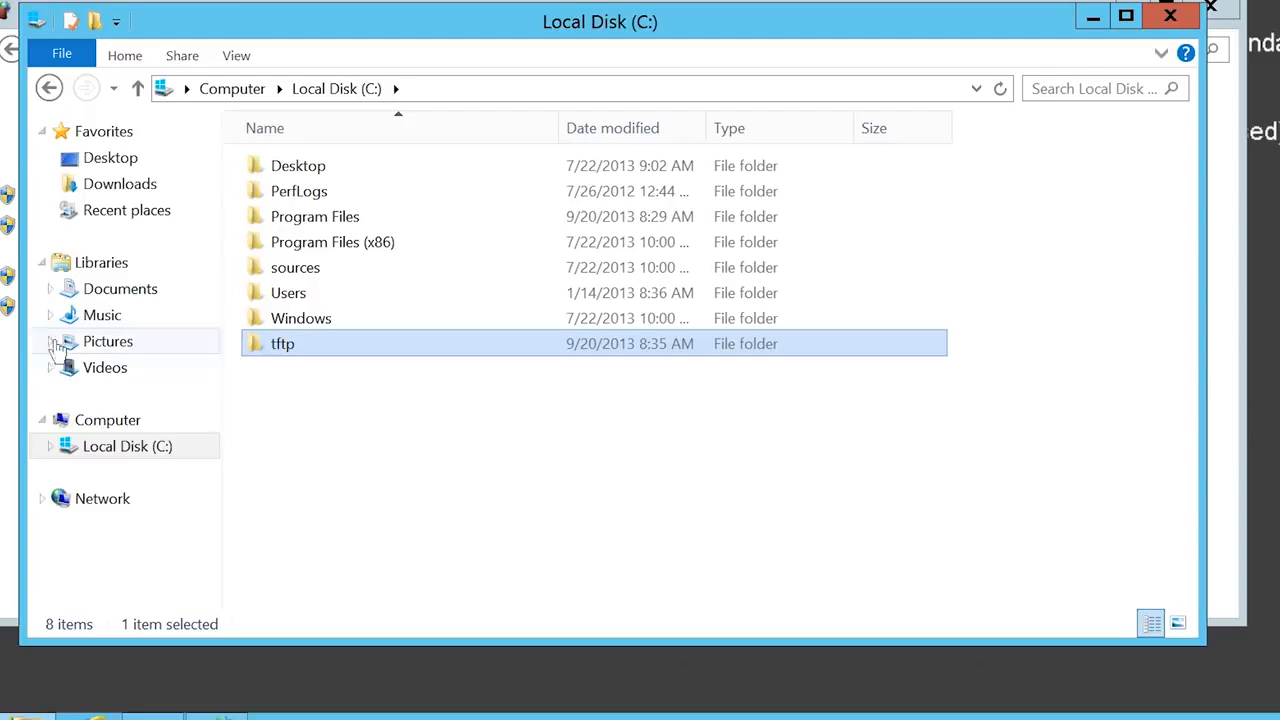
{"action": "left_click", "coordinate": [12, 717]}
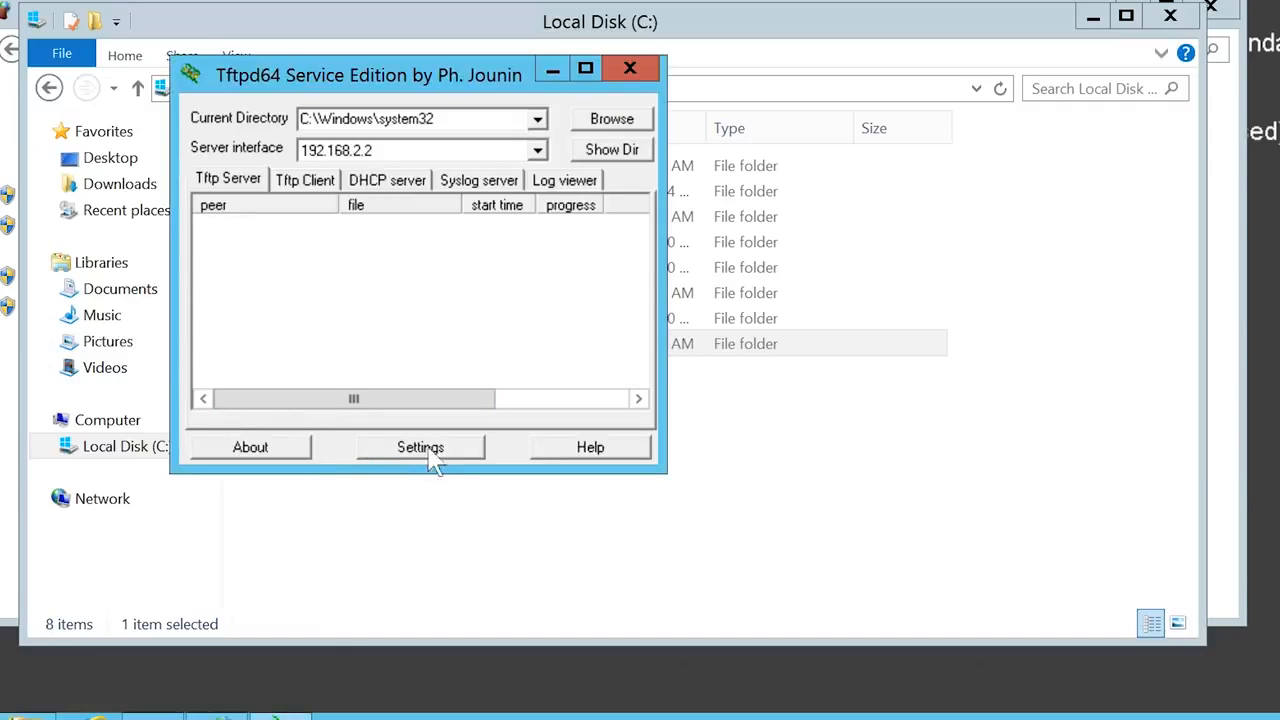
- In Tftpd64 global settings, disable the TFTP Client and Syslog Server
{"action": "left_click", "coordinate": [466, 456]}
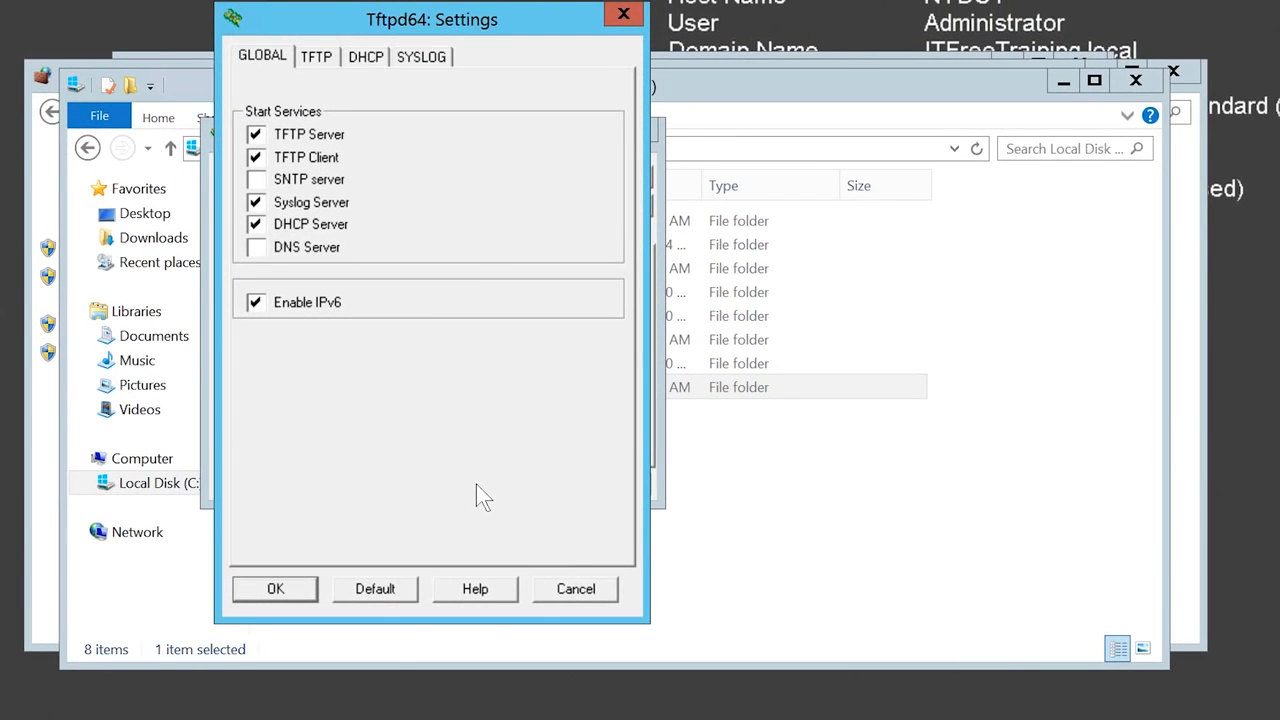
{"action": "left_click", "coordinate": [256, 158]}
{"action": "left_click", "coordinate": [256, 202]}
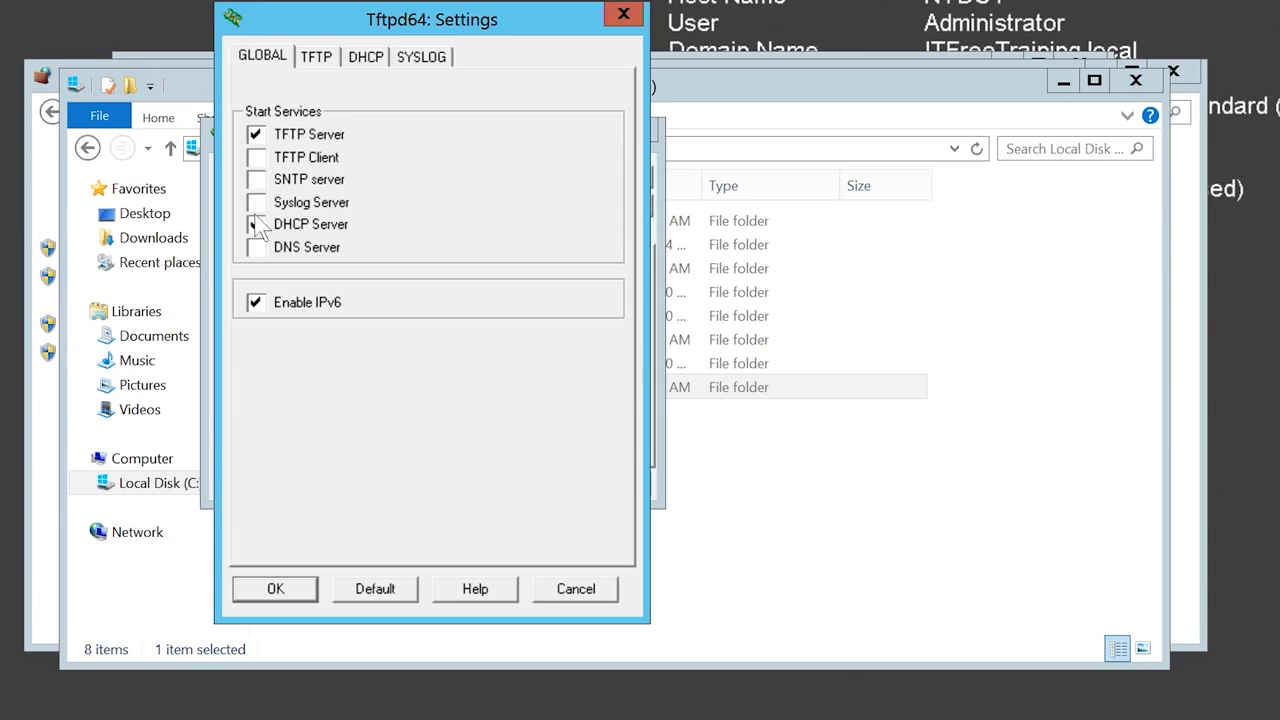
- Set the TFTP base directory to C:\tftp, enable PXE Compatibility, and save
{"action": "left_click", "coordinate": [307, 55]}
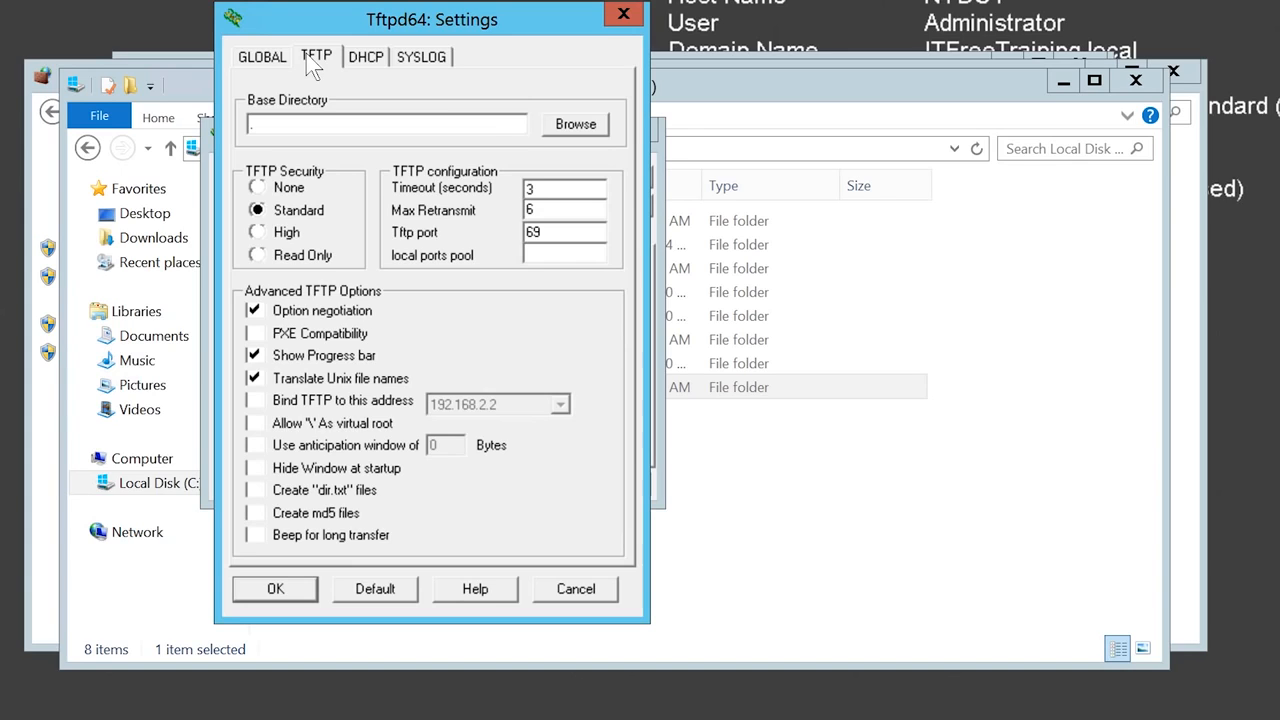
{"action": "left_click", "coordinate": [575, 124]}
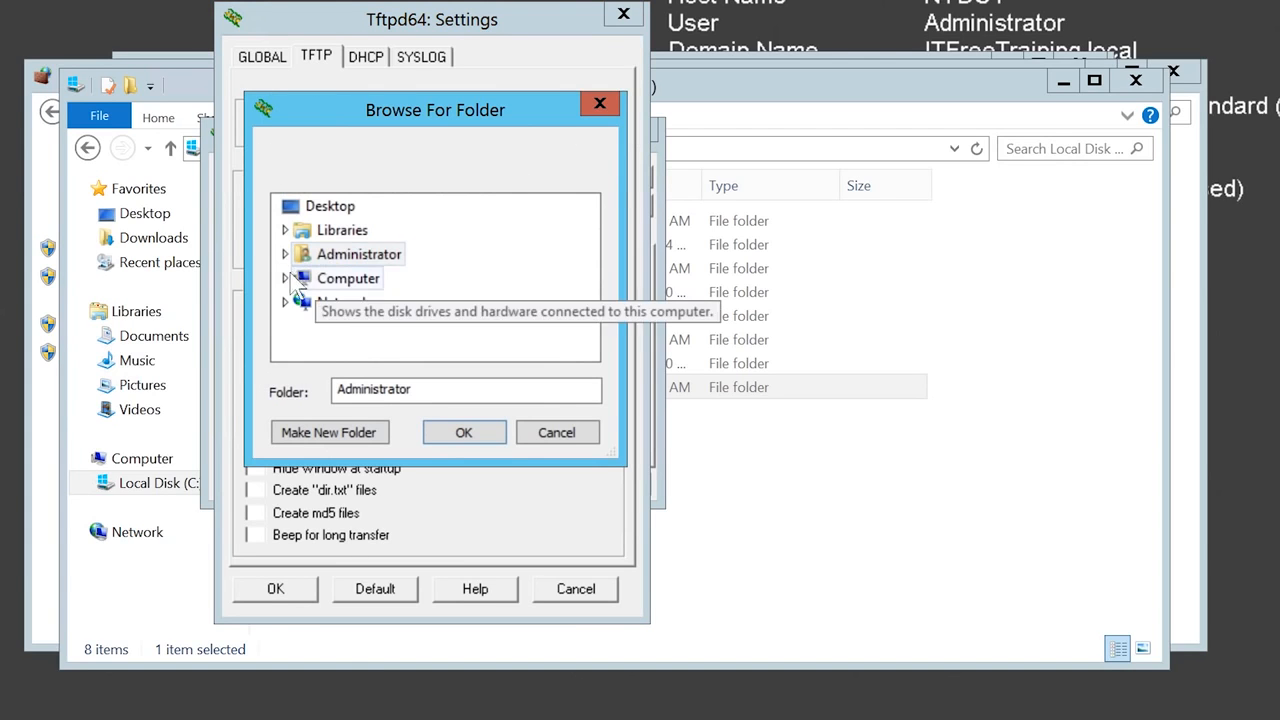
{"action": "left_click", "coordinate": [285, 278]}
{"action": "left_click", "coordinate": [297, 294]}
{"action": "scroll", "coordinate": [332, 289], "scroll_direction": "down", "scroll_amount": 1}
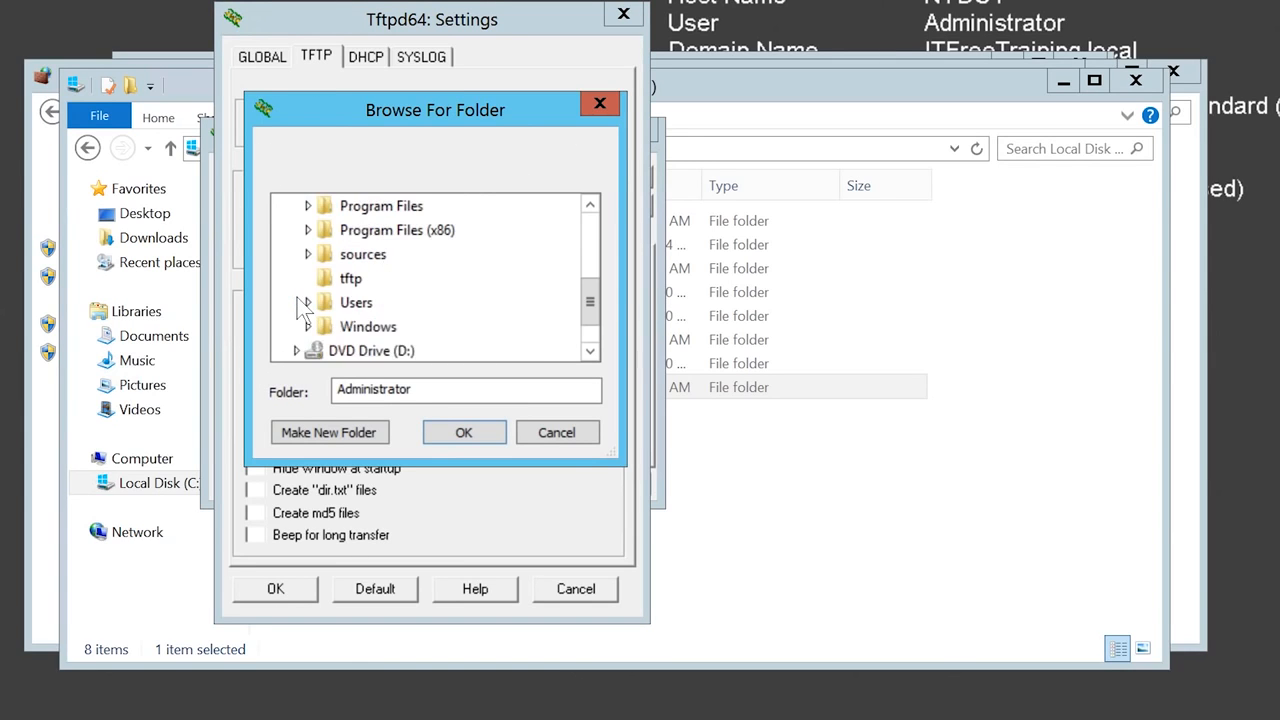
{"action": "left_click", "coordinate": [345, 279]}
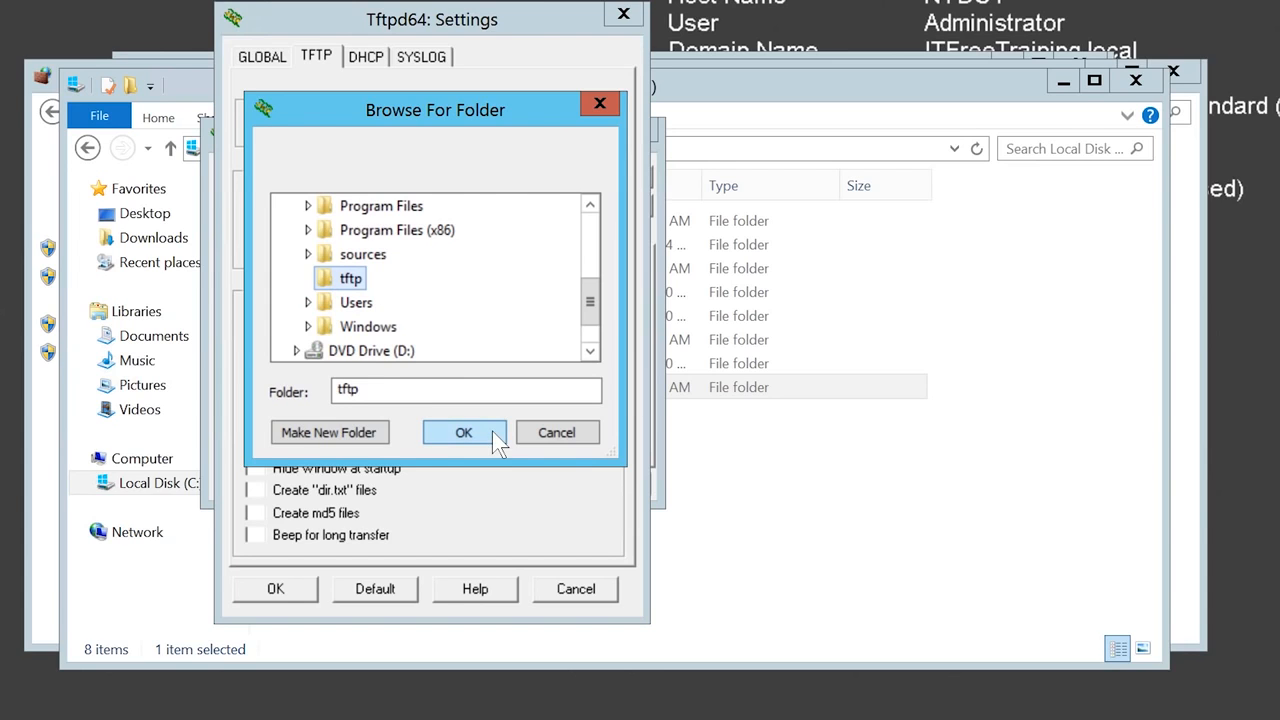
{"action": "left_click", "coordinate": [463, 432]}
{"action": "left_click", "coordinate": [290, 336]}
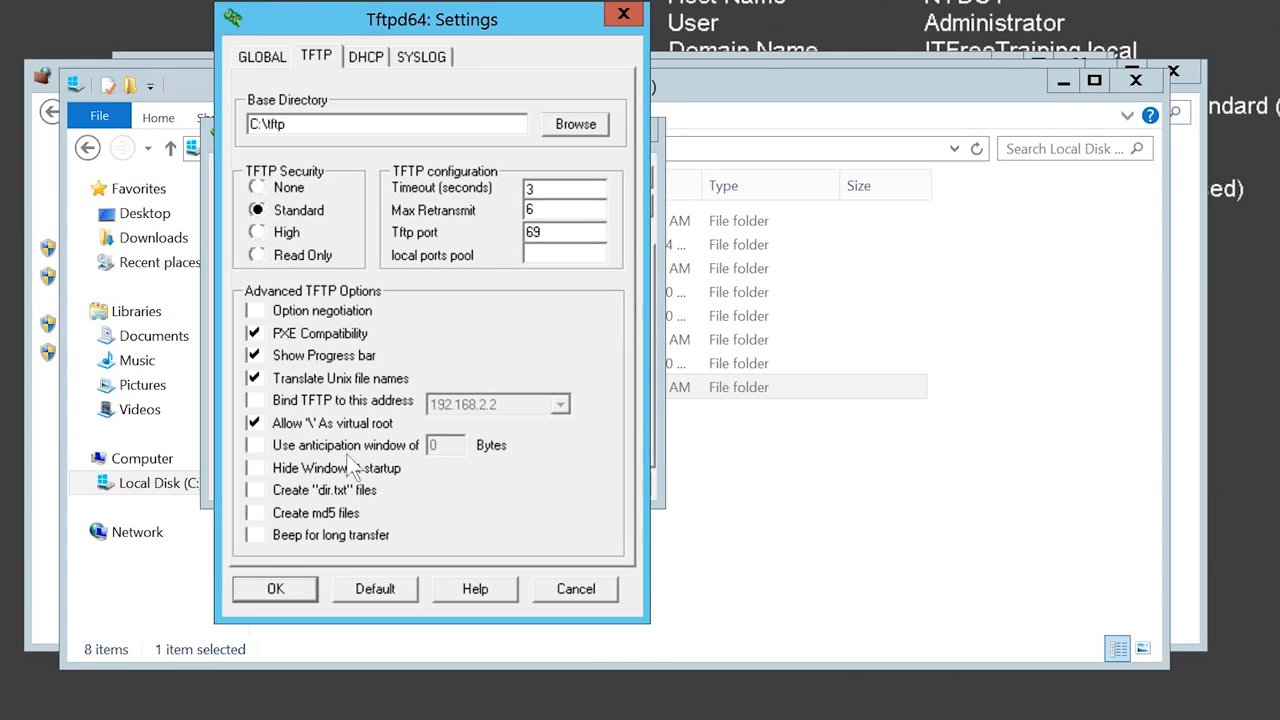
{"action": "left_click", "coordinate": [276, 589]}
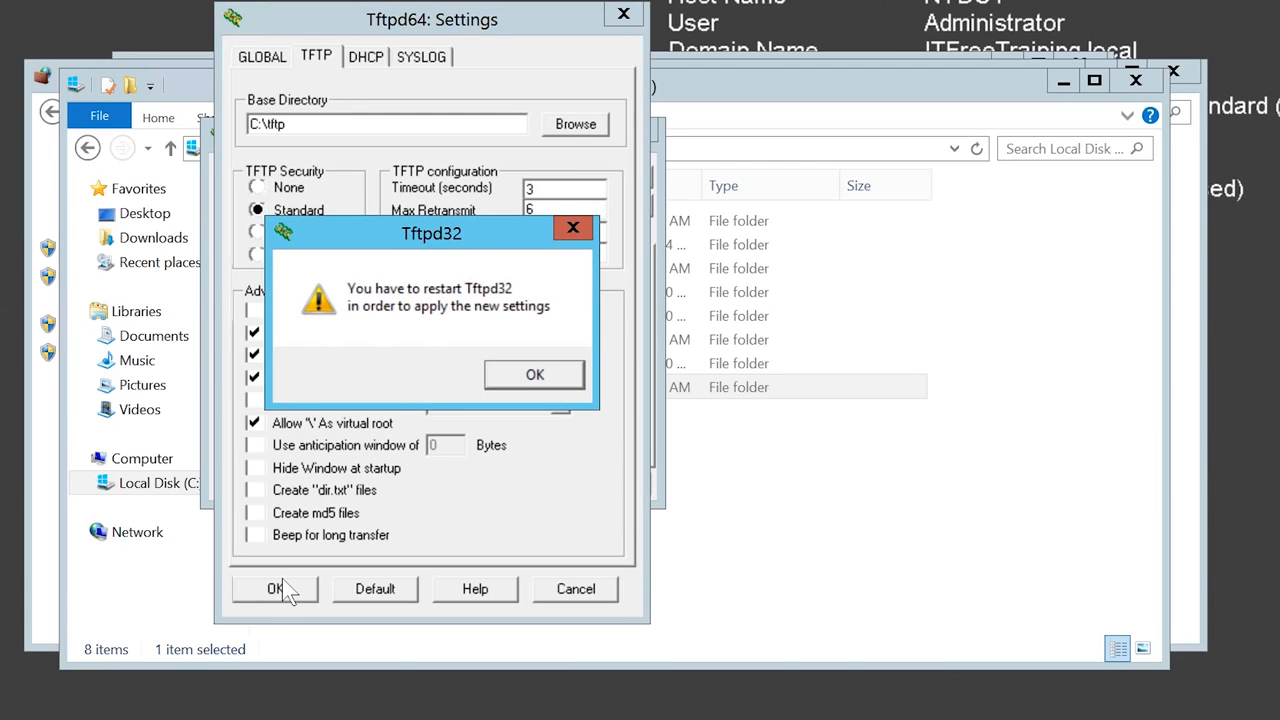
- Restart the Tftpd32 service edition from the local Services console
{"action": "left_click", "coordinate": [559, 366]}
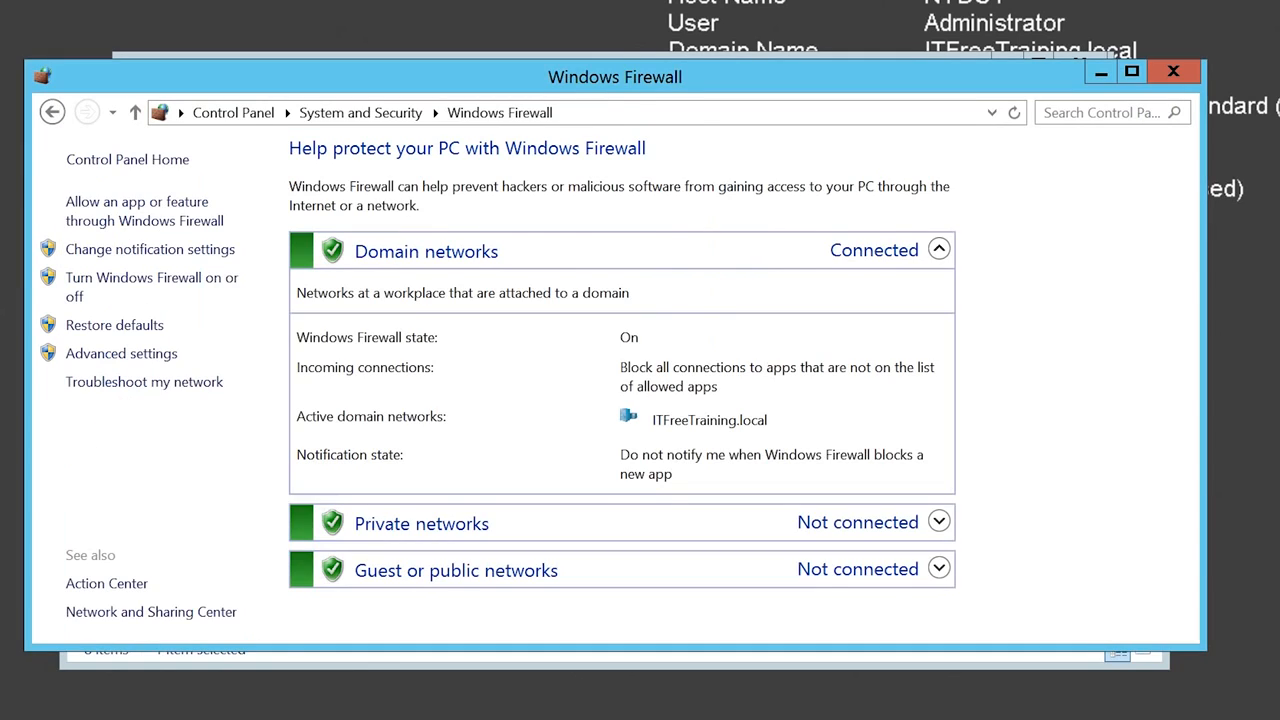
{"action": "left_click", "coordinate": [1096, 116]}
{"action": "type", "text": "services"}
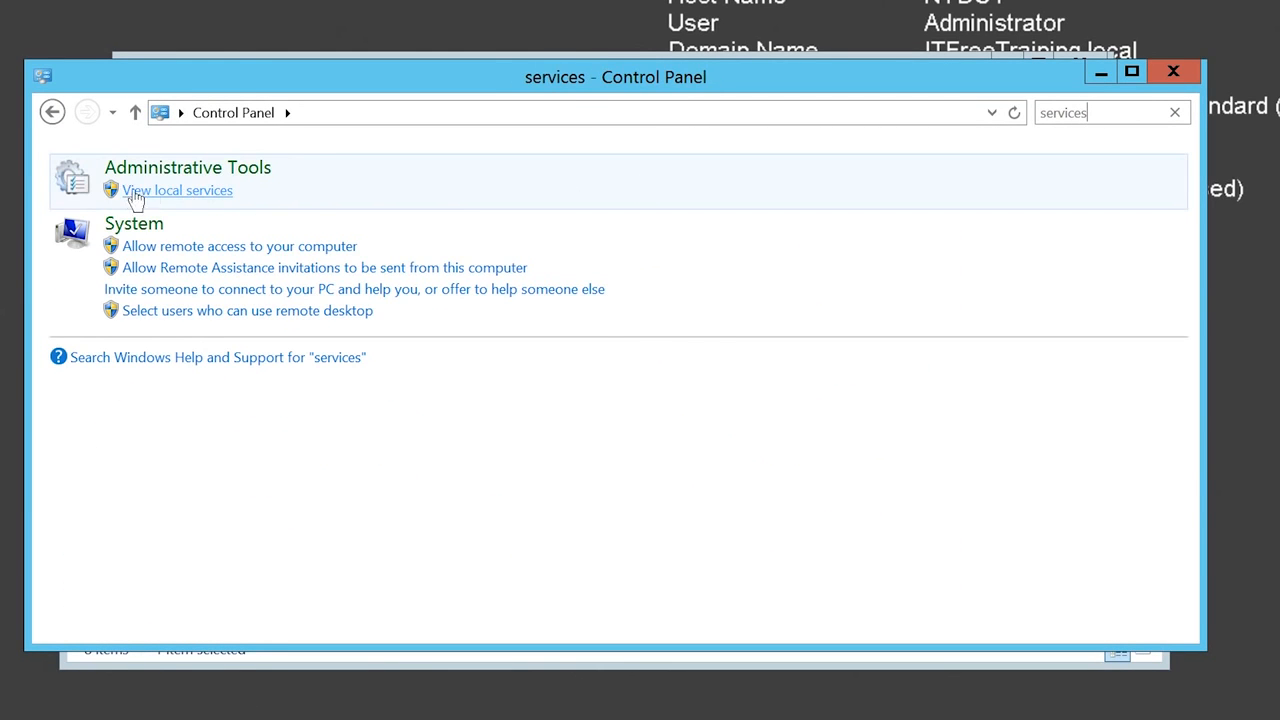
{"action": "left_click", "coordinate": [216, 191]}
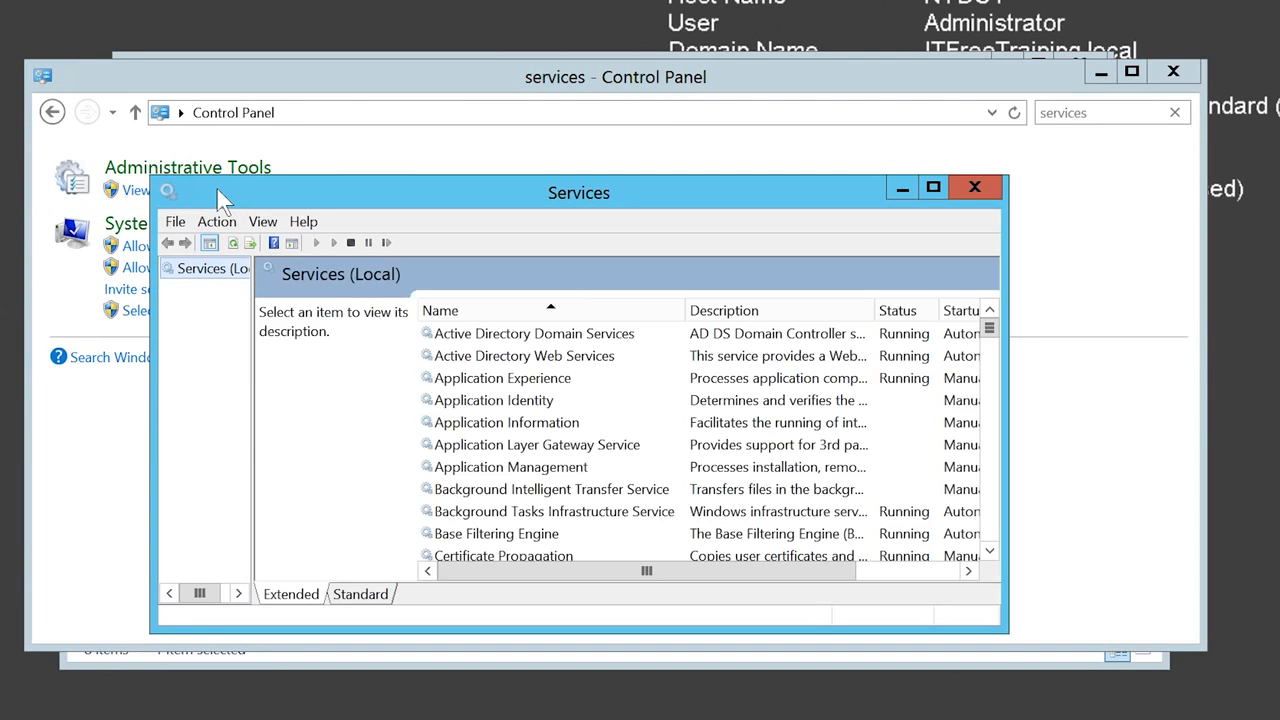
{"action": "left_click", "coordinate": [537, 379]}
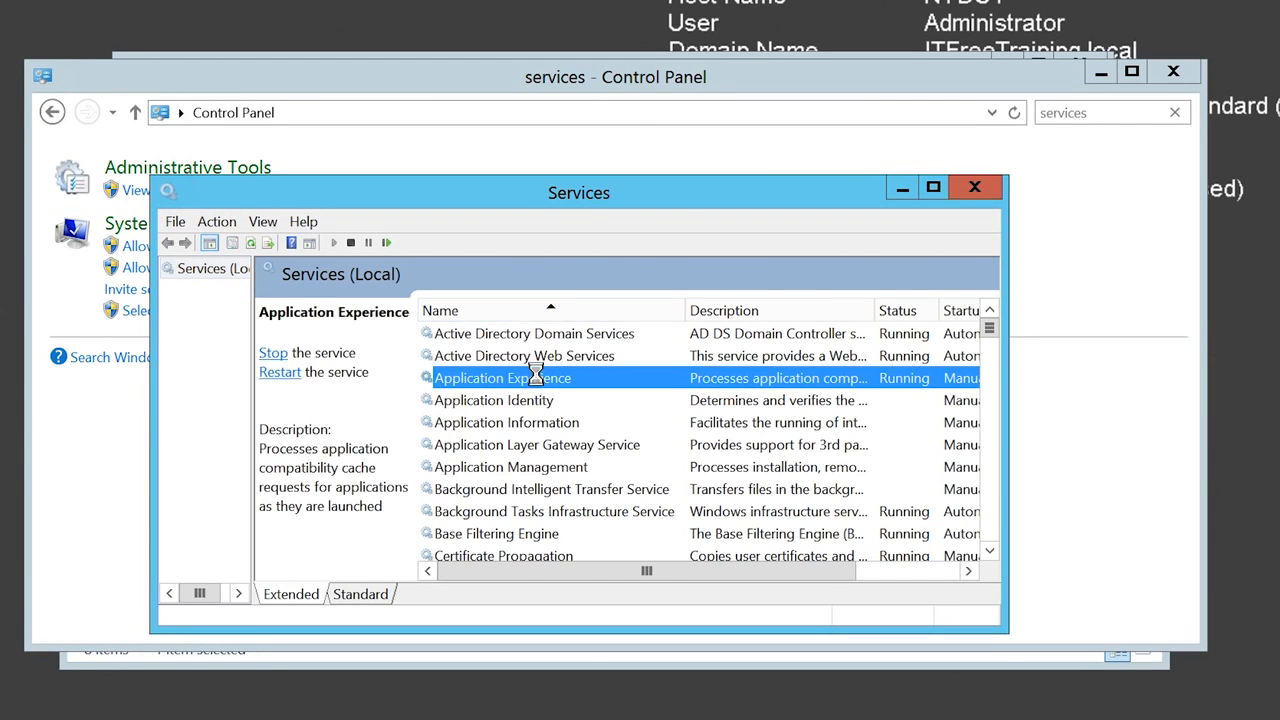
{"action": "type", "text": "tf"}
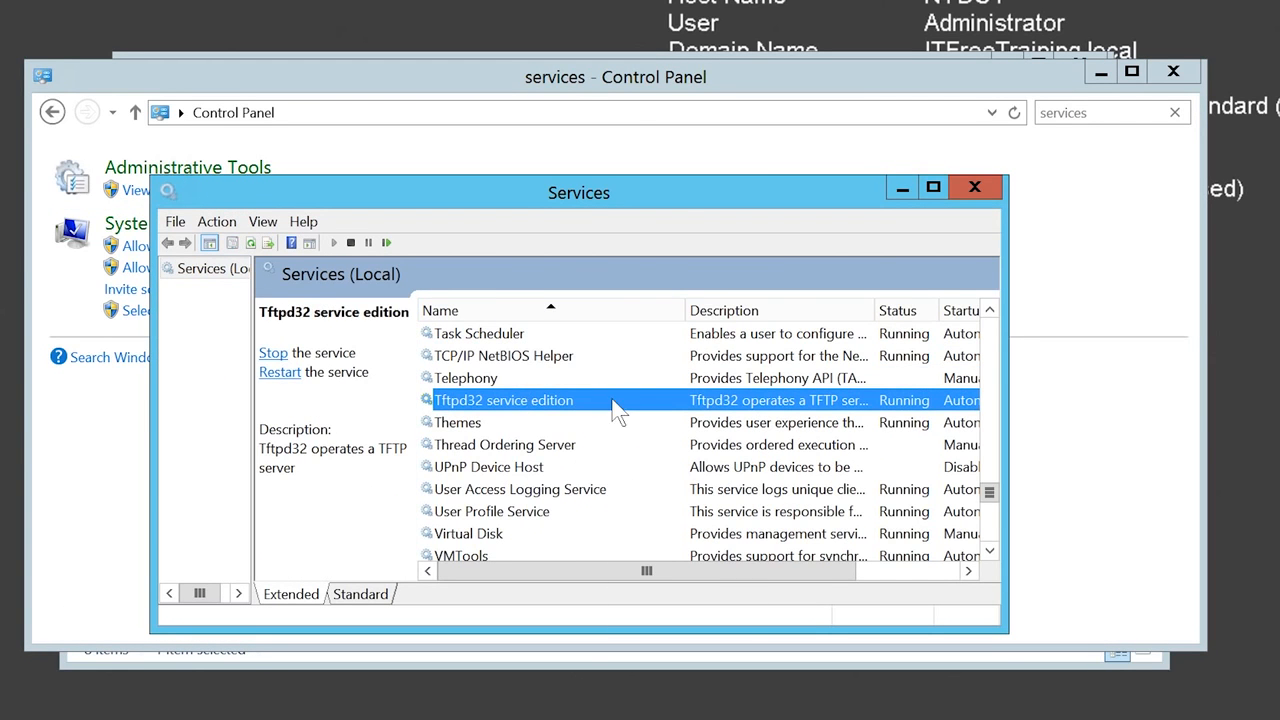
{"action": "right_click", "coordinate": [613, 401]}
{"action": "left_click", "coordinate": [667, 509]}
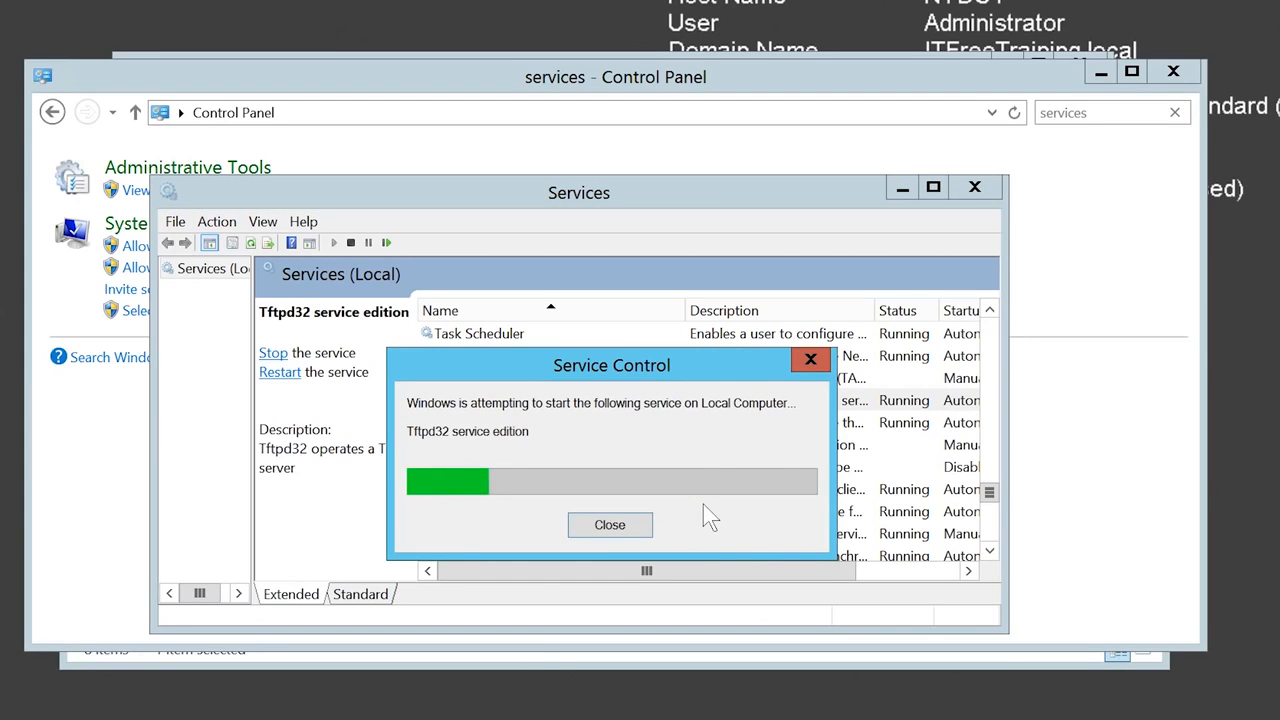
- Close Services and Control Panel, acknowledge the ended Tftpd32 session, and enter the tftpdfiles.zip download URL
{"action": "left_click", "coordinate": [977, 194]}
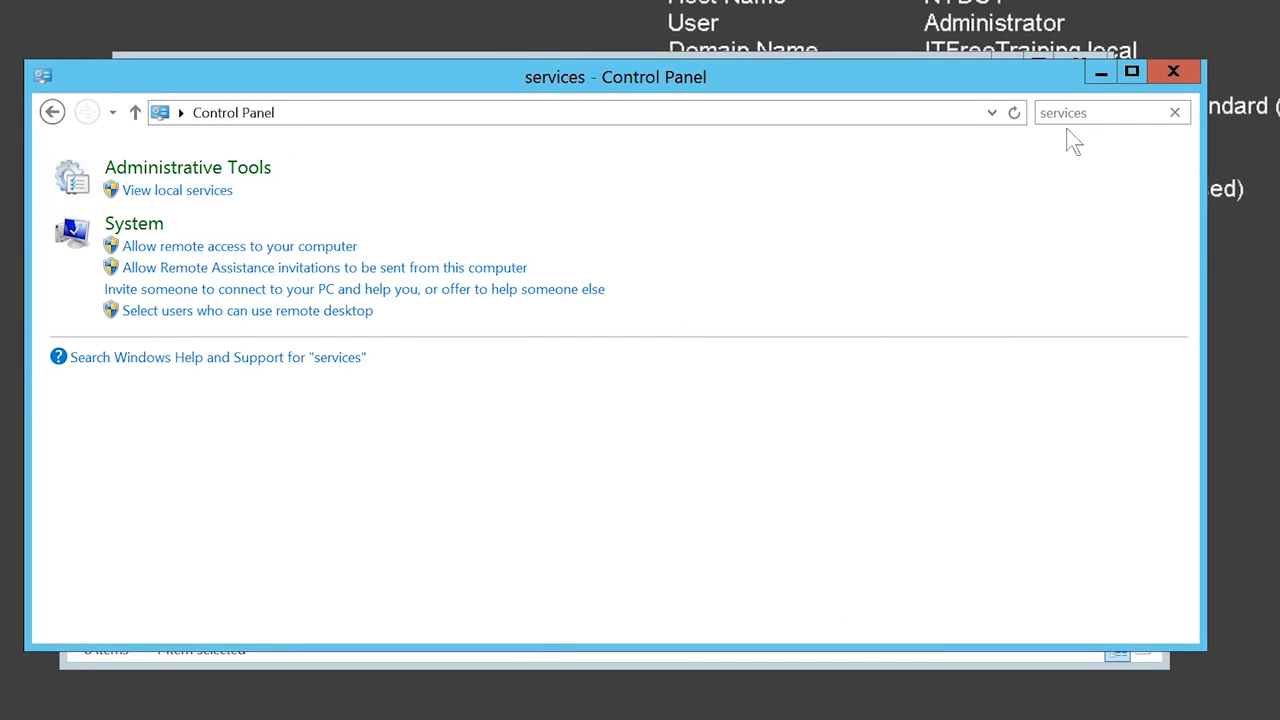
{"action": "left_click", "coordinate": [1174, 73]}
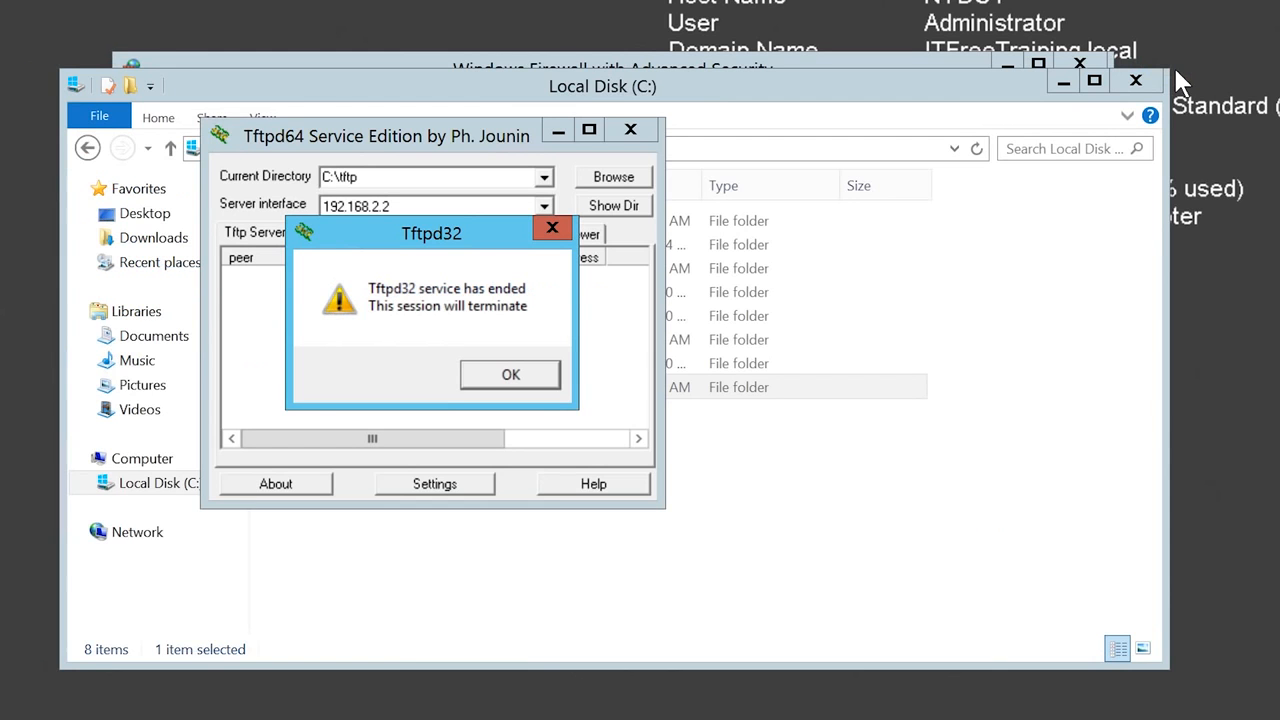
{"action": "left_click", "coordinate": [513, 373]}
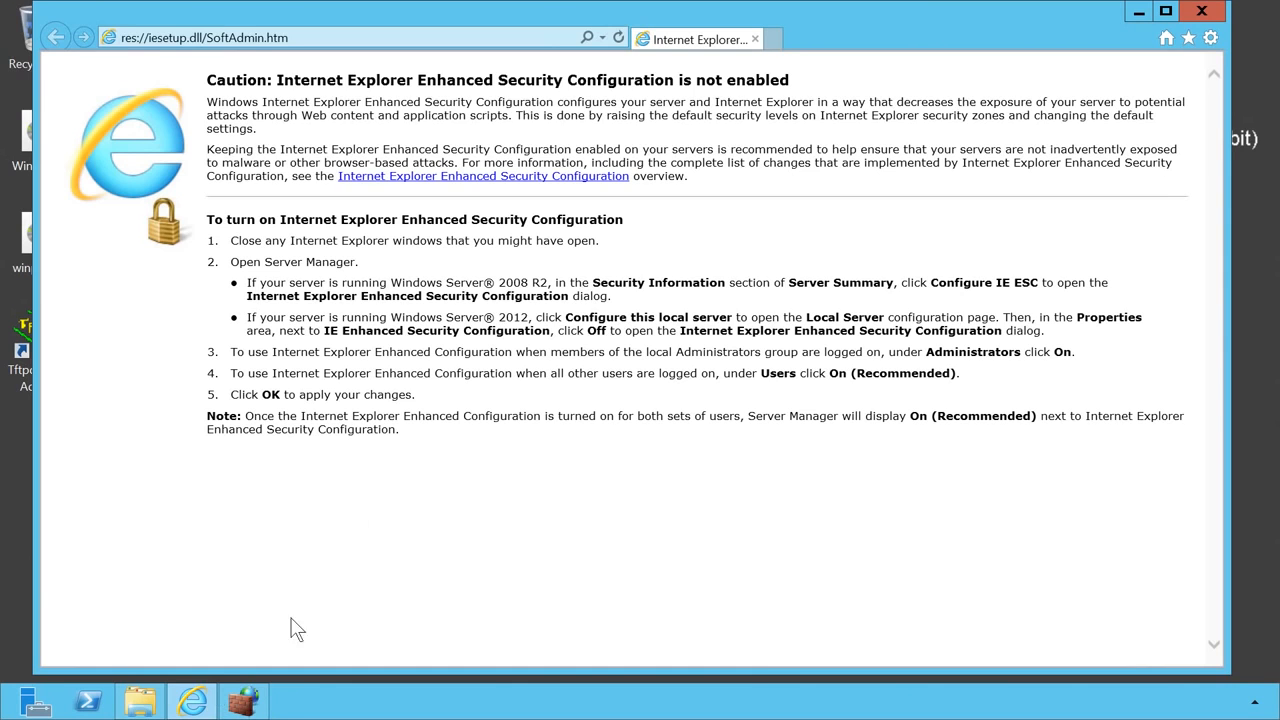
{"action": "left_click", "coordinate": [380, 37]}
{"action": "type", "text": "www.itfreetraining.com/downloads/tftpdfiles.zip"}
- Open the downloaded tftpdfiles.zip and move its six boot files into C:\tftp
{"action": "key", "text": "Return"}
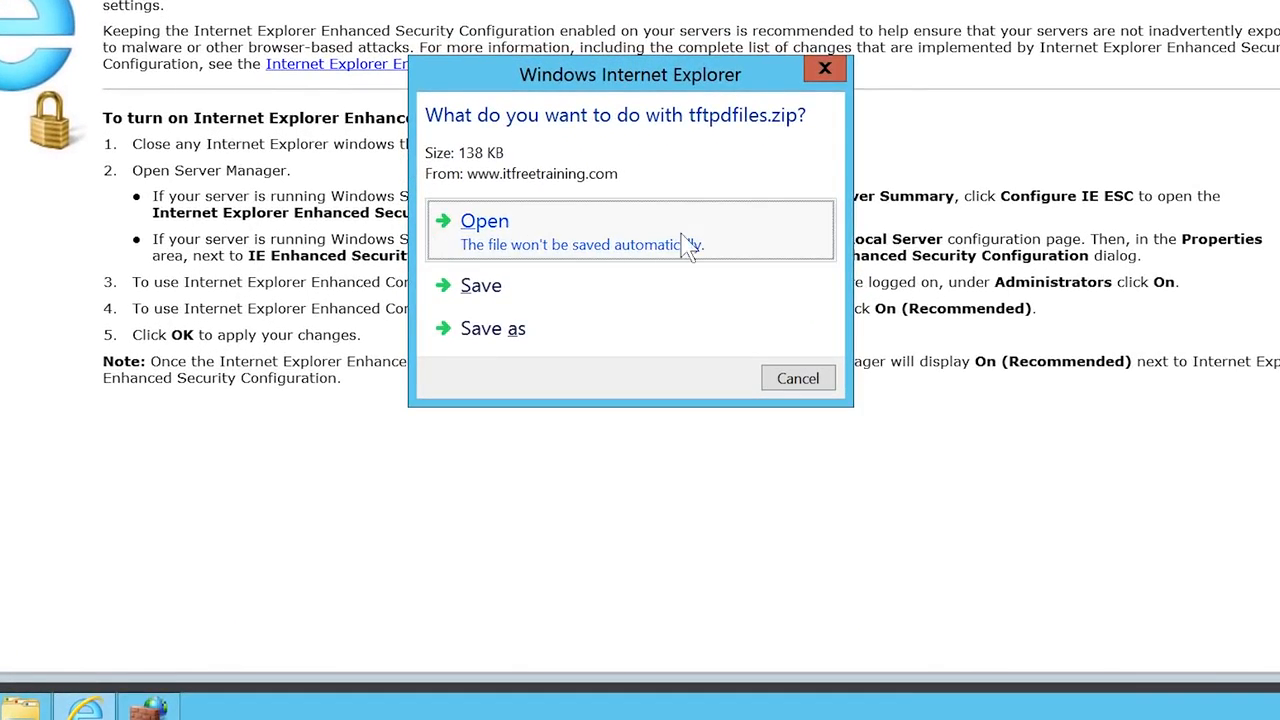
{"action": "left_click", "coordinate": [688, 248]}
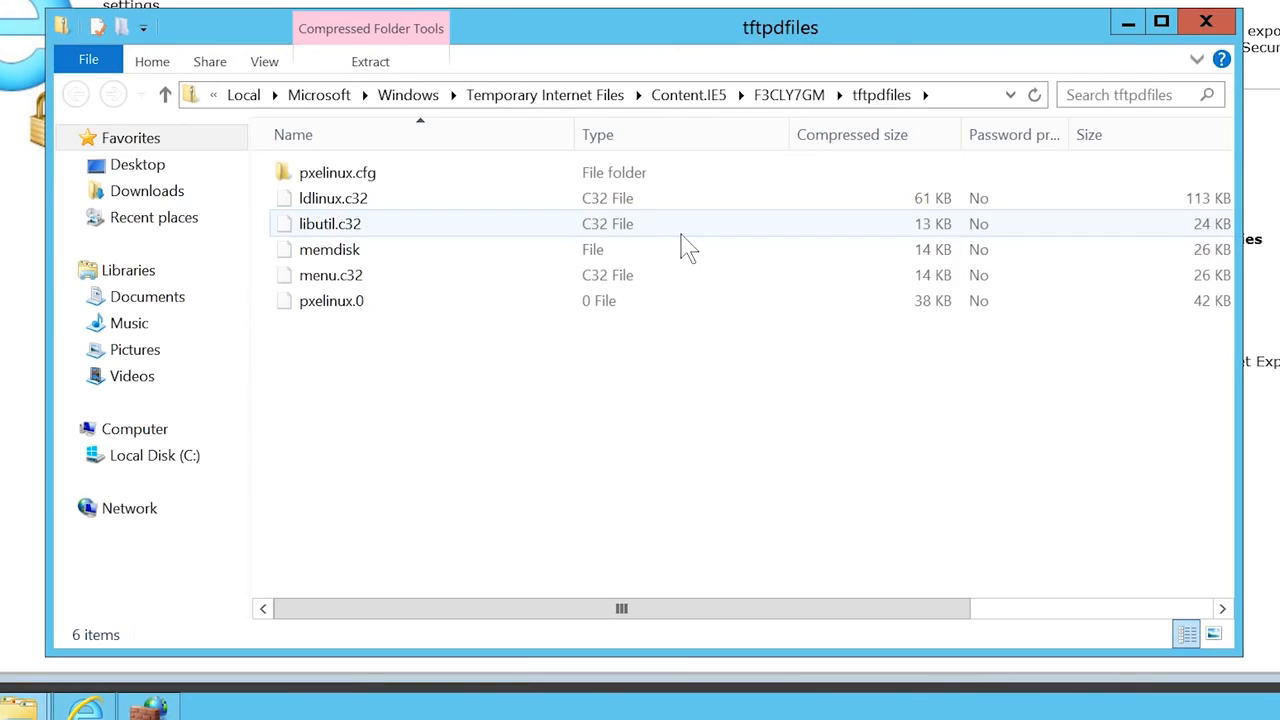
{"action": "key", "text": "ctrl+a"}
{"action": "right_click", "coordinate": [340, 271]}
{"action": "left_click", "coordinate": [389, 316]}
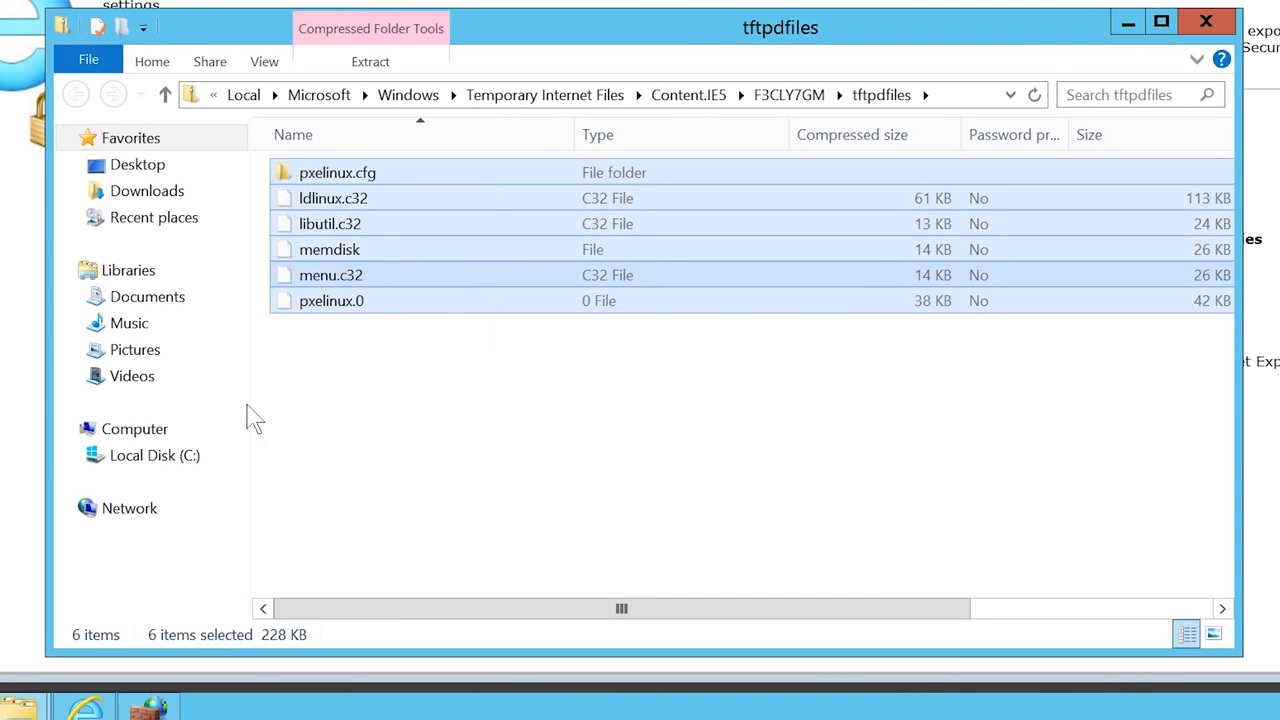
{"action": "left_click", "coordinate": [155, 456]}
{"action": "double_click", "coordinate": [340, 300]}
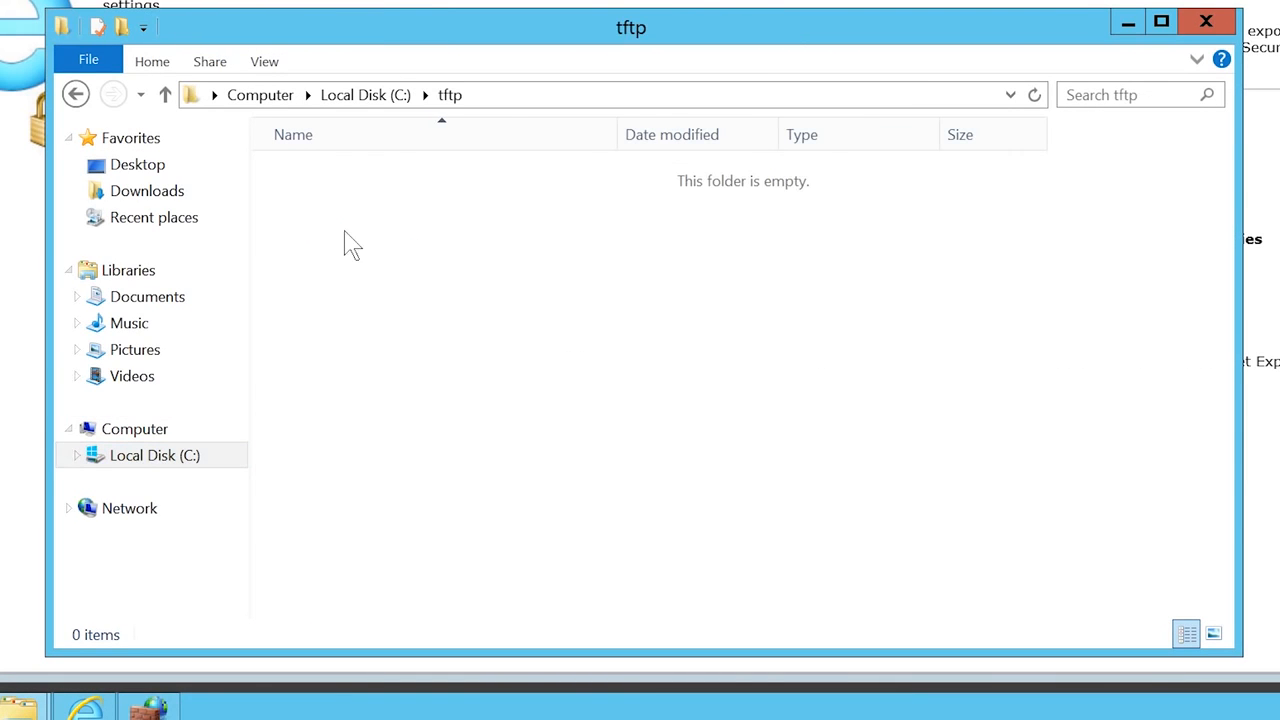
{"action": "right_click", "coordinate": [344, 232]}
{"action": "left_click", "coordinate": [423, 379]}
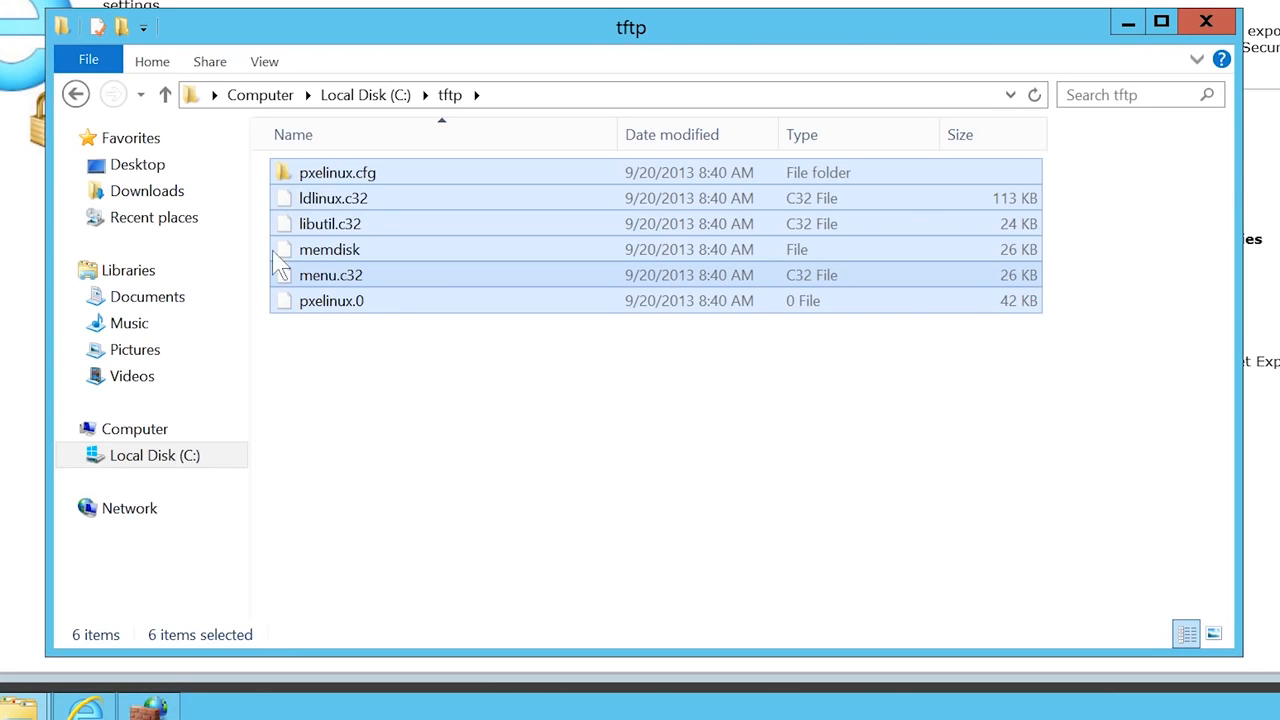
- Copy the winpex64 and WinPEx86 images from the Desktop into C:\tftp, then close the windows
{"action": "left_click", "coordinate": [137, 168]}
{"action": "left_click", "coordinate": [595, 310]}
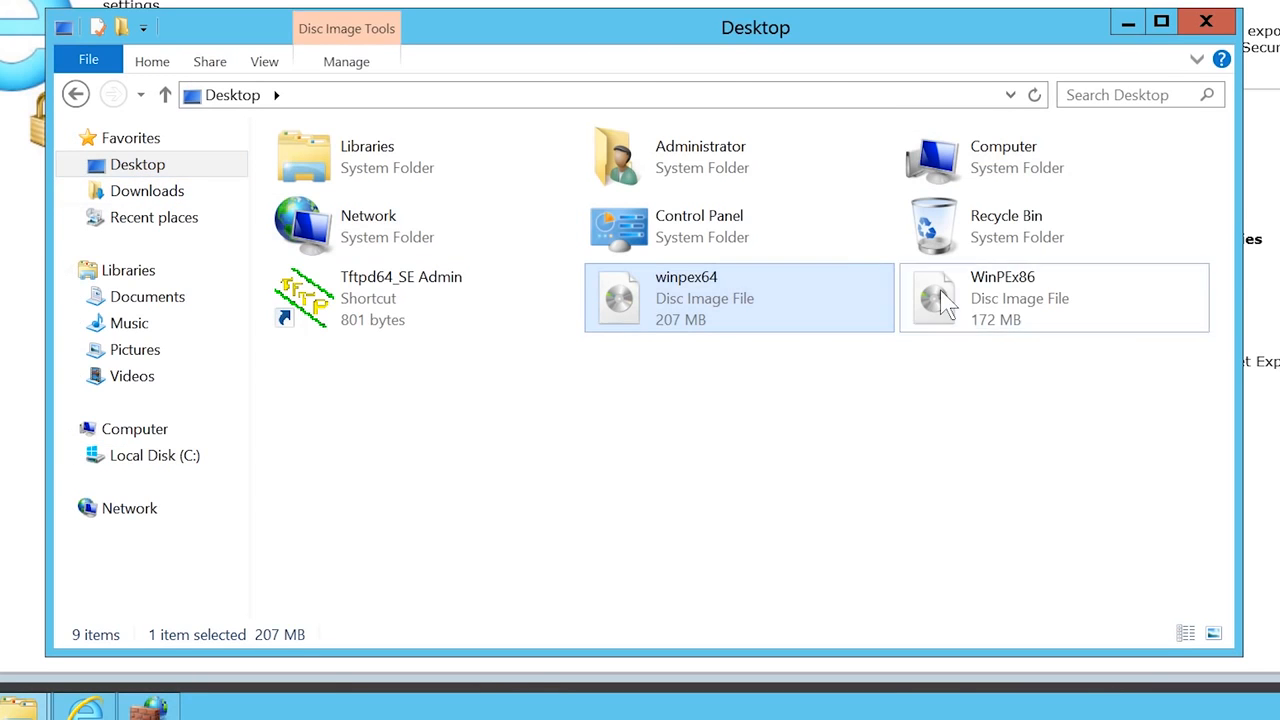
{"action": "left_click", "coordinate": [945, 300], "text": "ctrl"}
{"action": "right_click", "coordinate": [945, 300]}
{"action": "key", "text": "Escape"}
{"action": "left_click", "coordinate": [77, 95]}
{"action": "right_click", "coordinate": [360, 394]}
{"action": "left_click", "coordinate": [437, 540]}
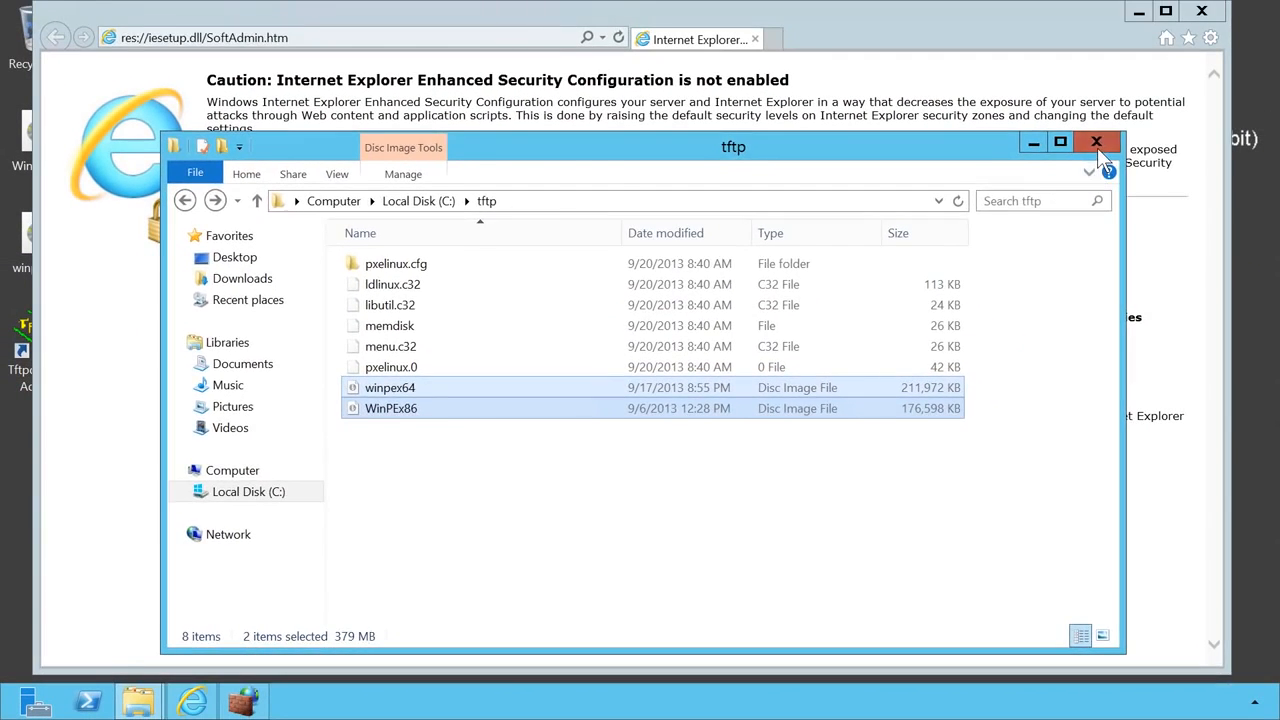
{"action": "left_click", "coordinate": [1097, 143]}
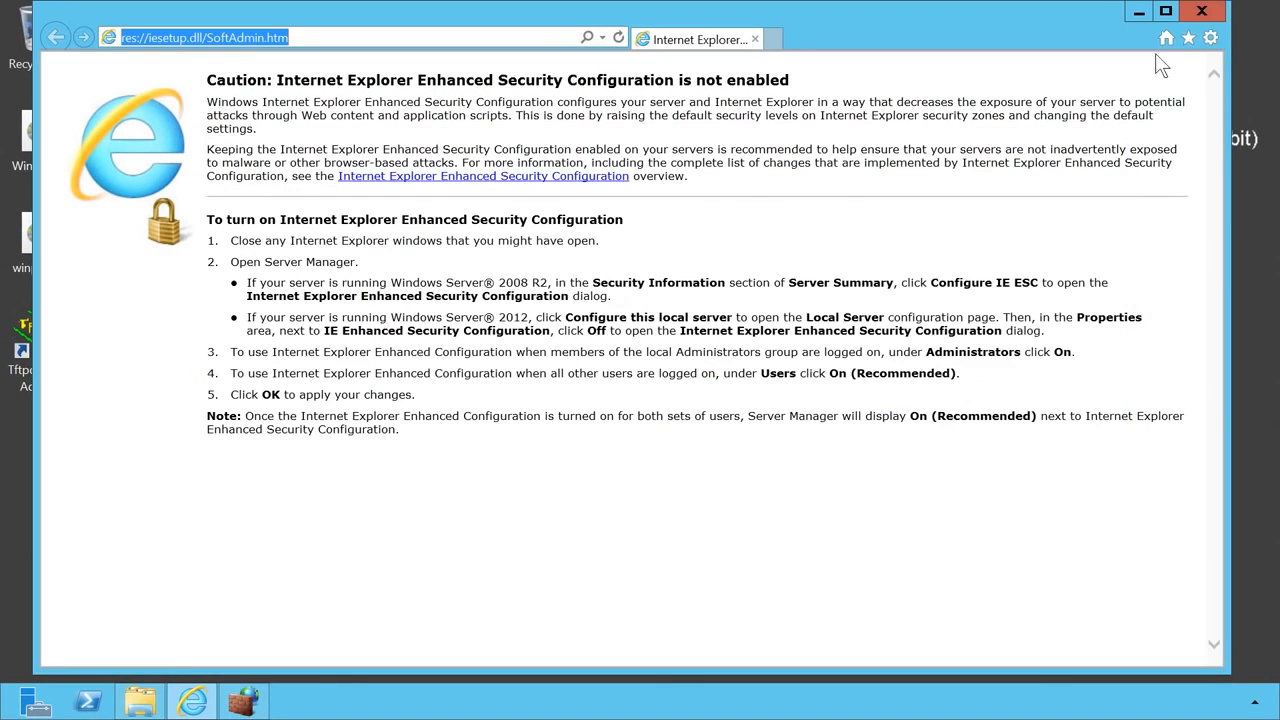
{"action": "left_click", "coordinate": [1201, 11]}
- Close the leftover windows and open the DHCP console from Server Manager Tools
{"action": "left_click", "coordinate": [1055, 110]}
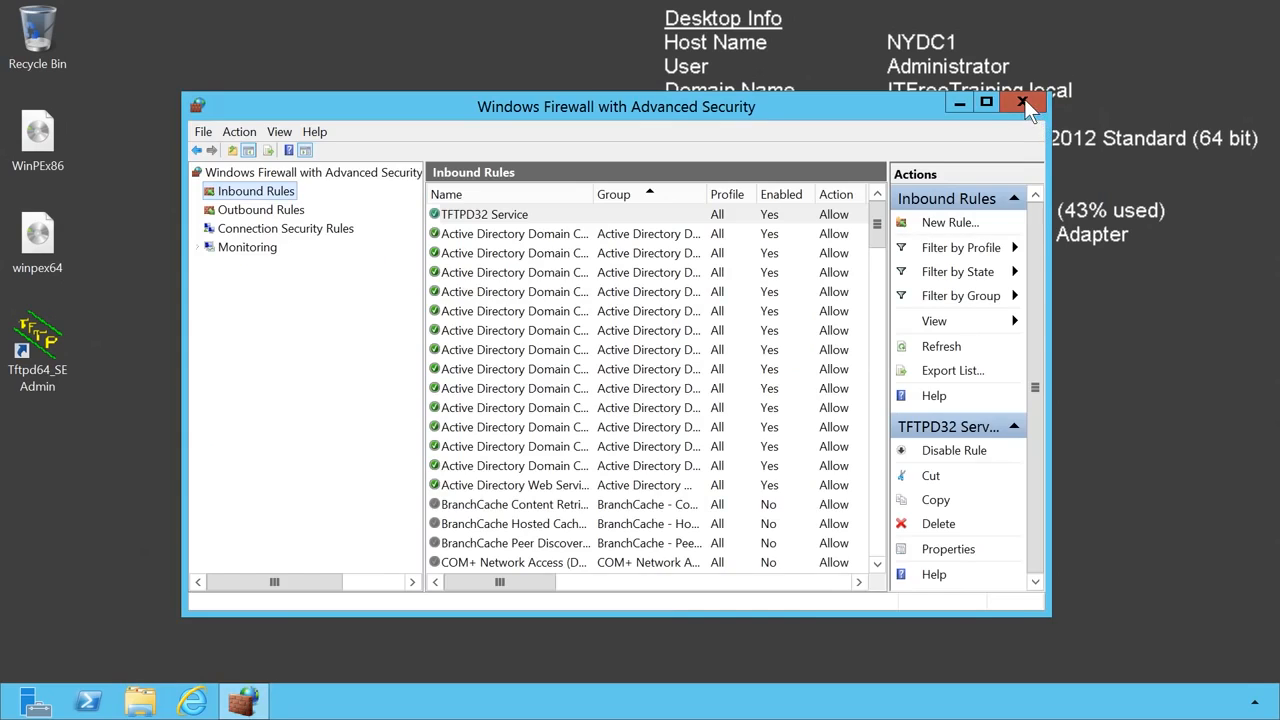
{"action": "left_click", "coordinate": [1023, 100]}
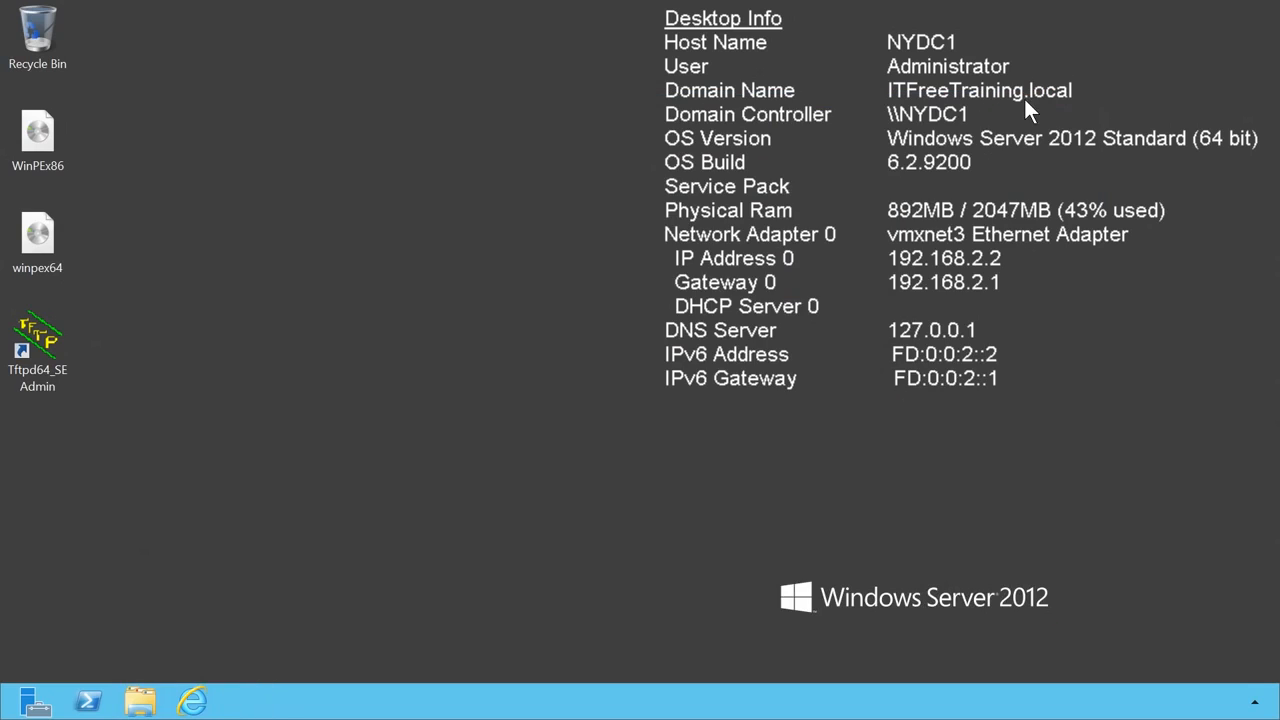
{"action": "left_click", "coordinate": [35, 702]}
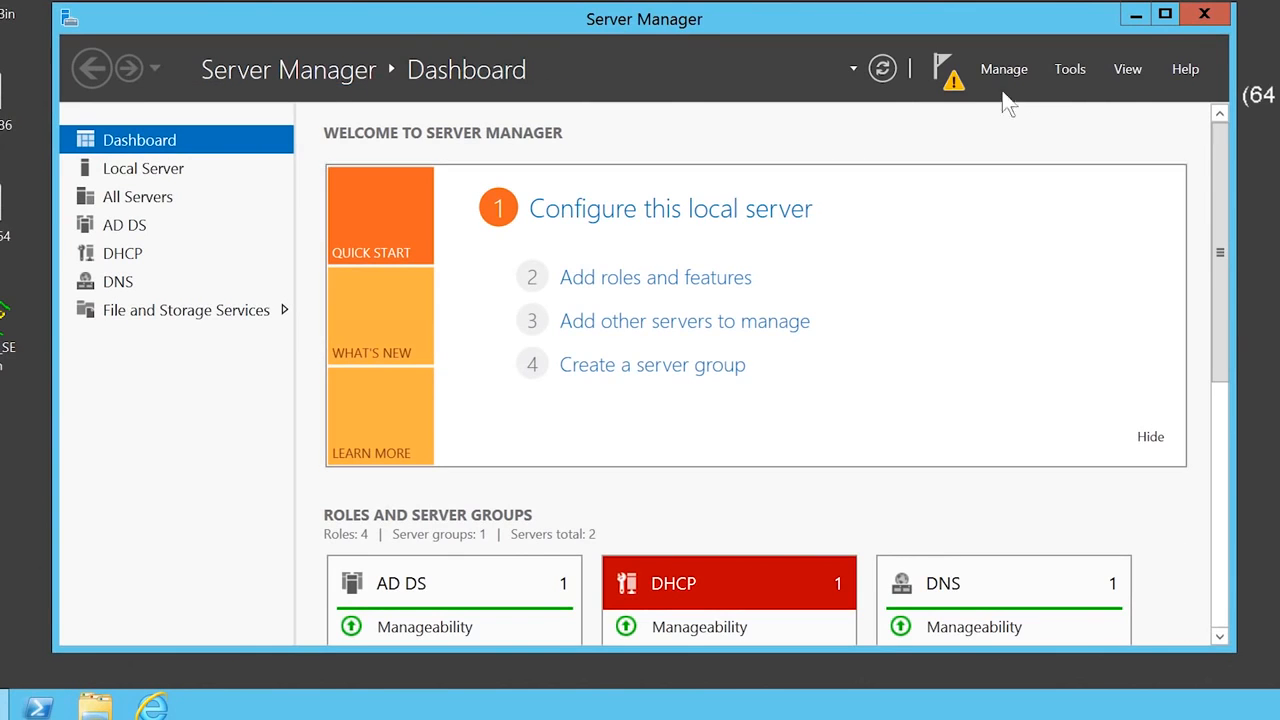
{"action": "left_click", "coordinate": [1058, 68]}
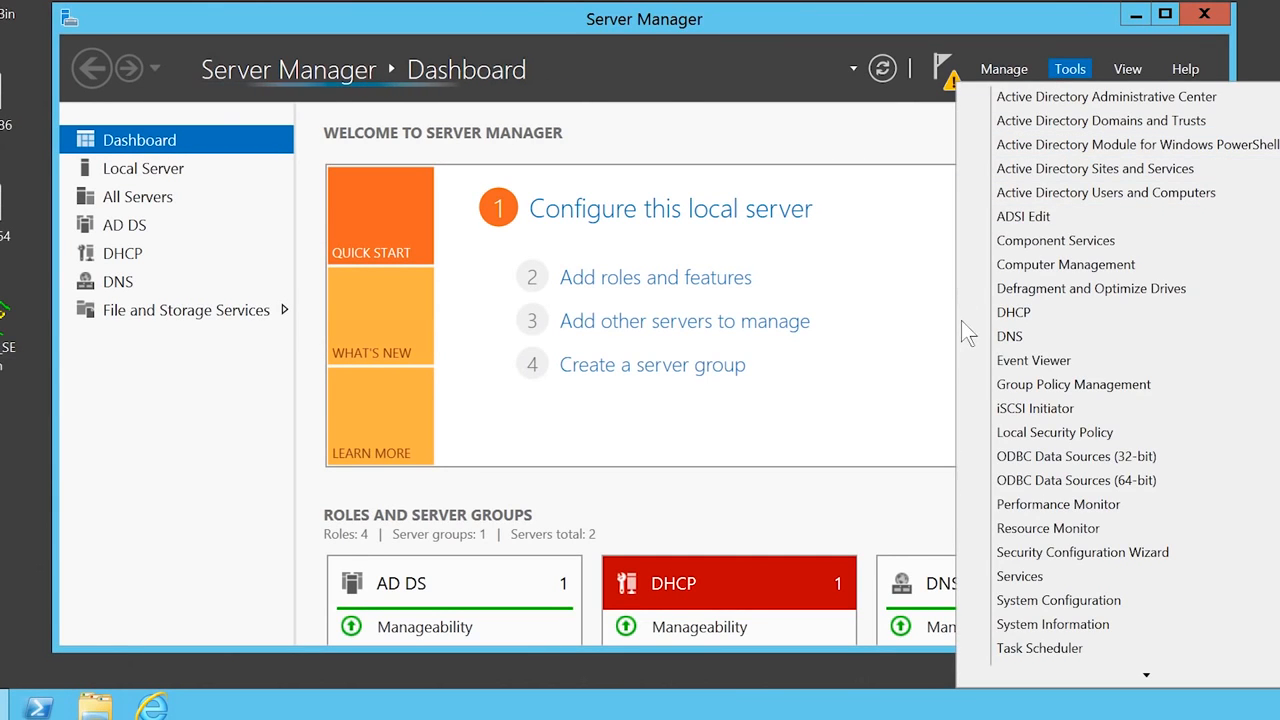
{"action": "left_click", "coordinate": [1077, 310]}
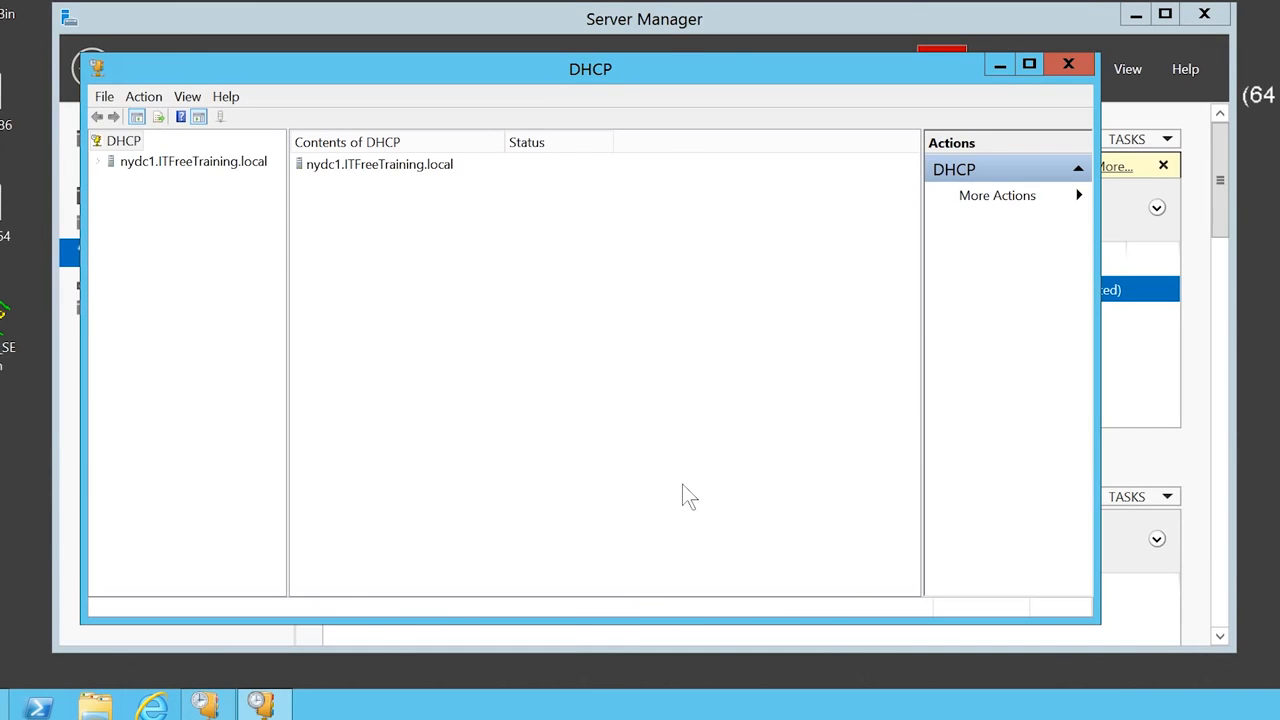
- Start the DHCP Server service on nydc1.ITFreeTraining.local
{"action": "left_click", "coordinate": [121, 166]}
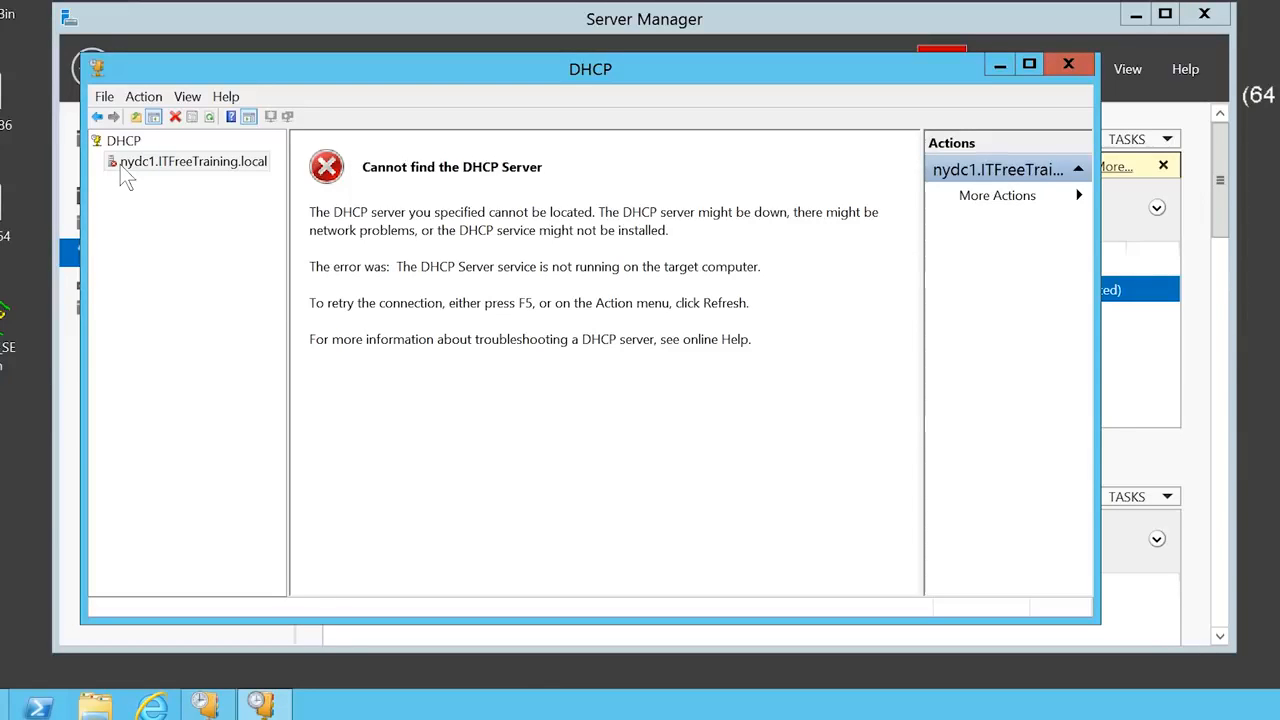
{"action": "right_click", "coordinate": [120, 164]}
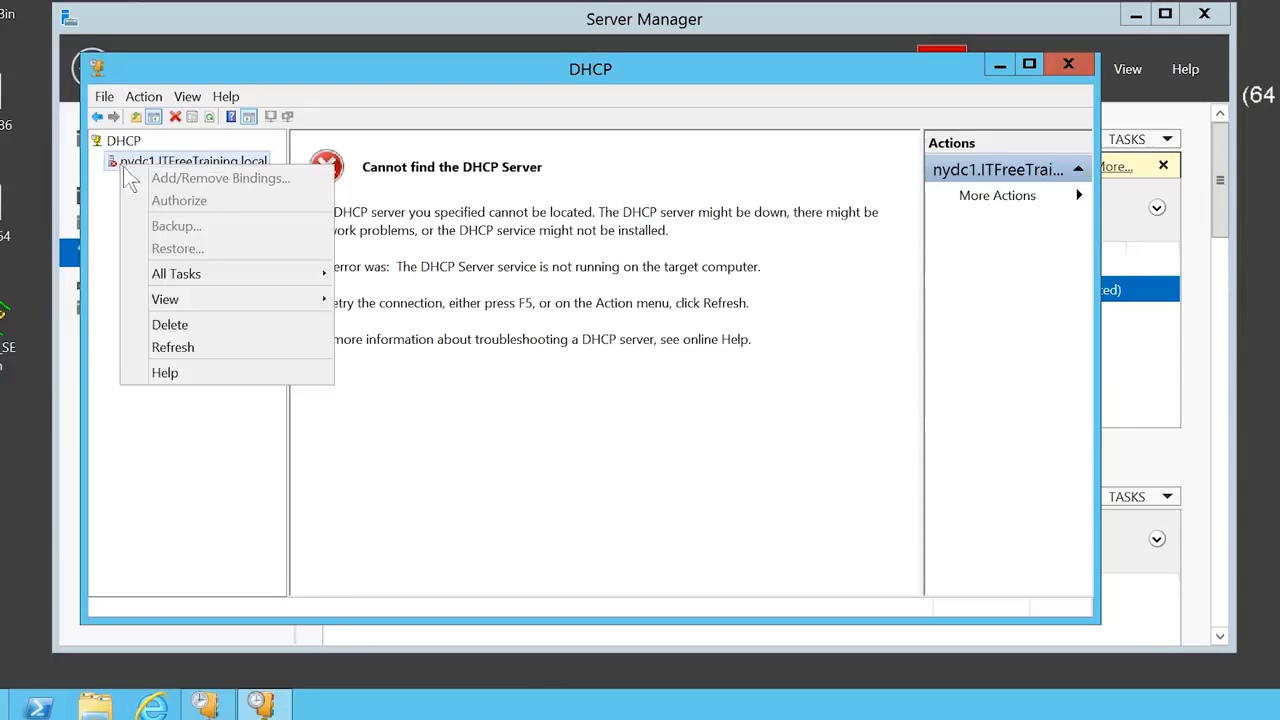
{"action": "mouse_move", "coordinate": [158, 278]}
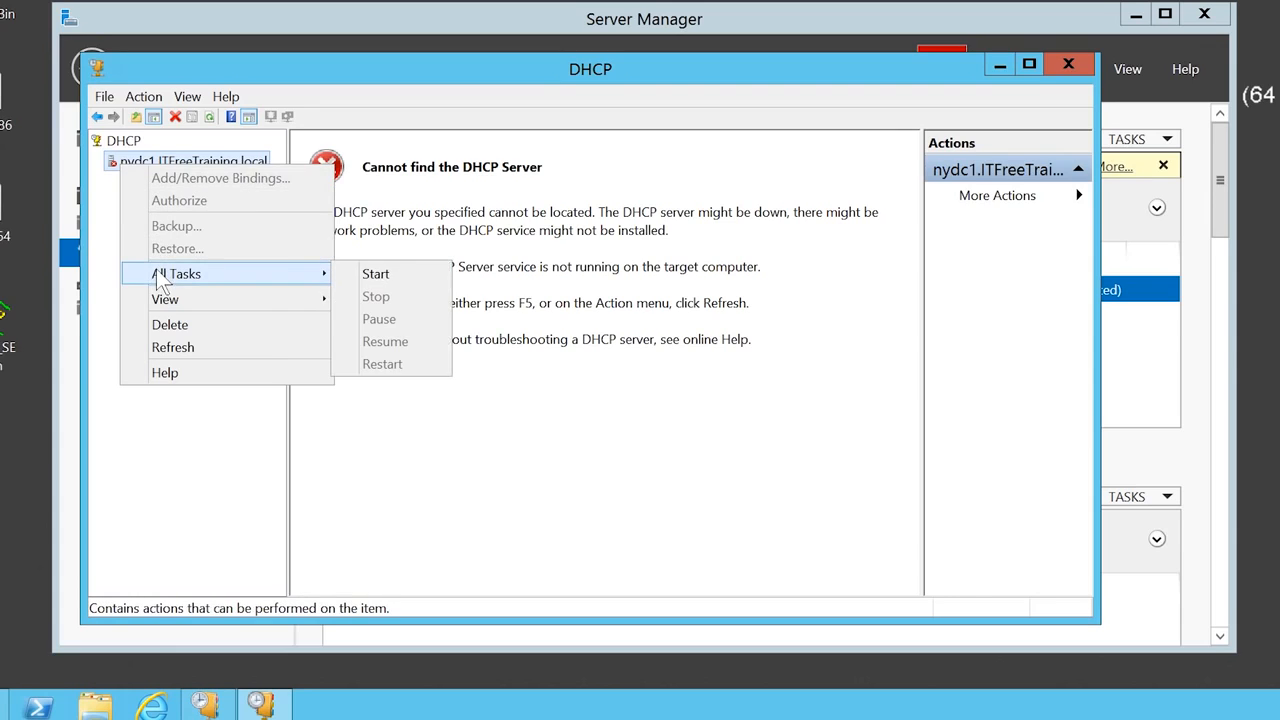
{"action": "left_click", "coordinate": [410, 283]}
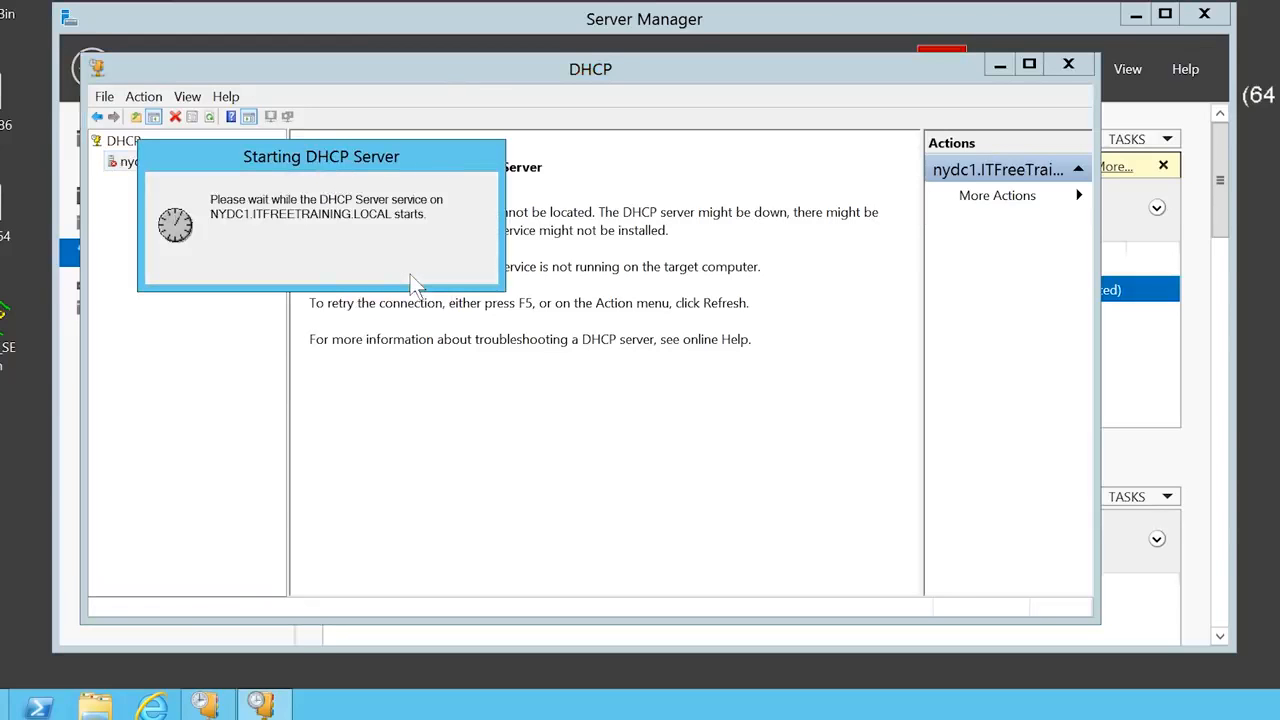
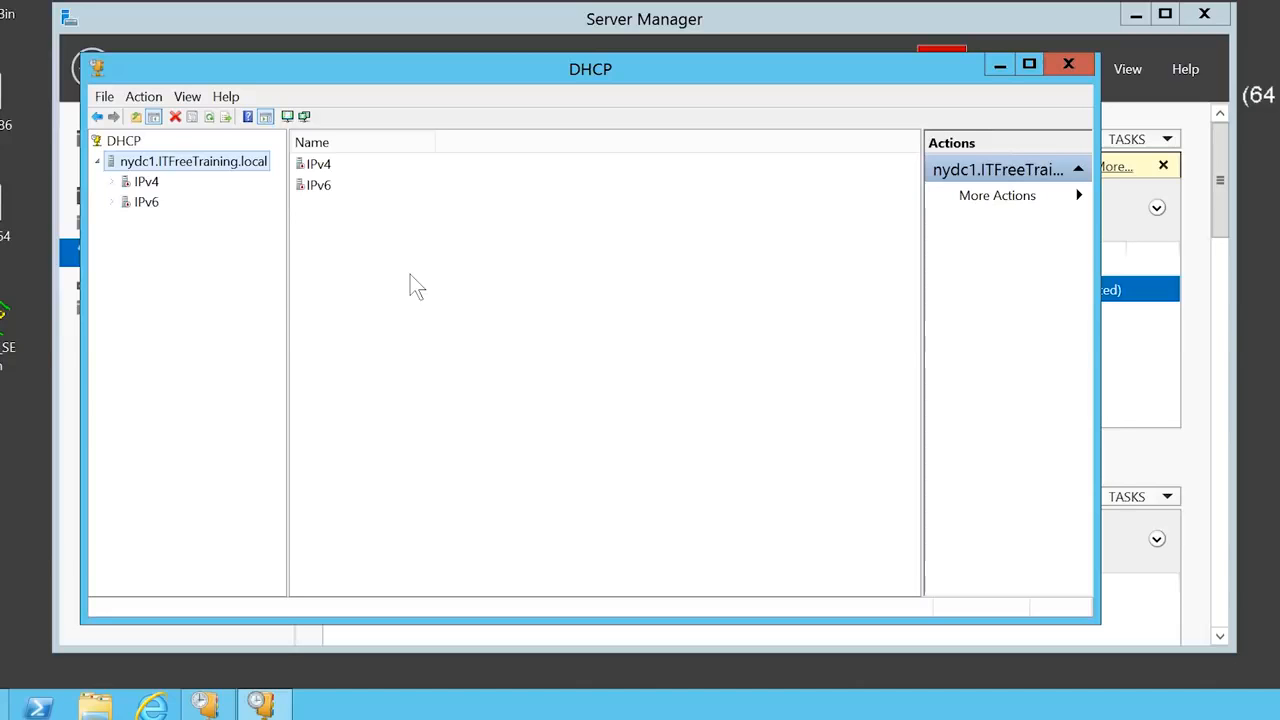
- Expand IPv4 and open Configure Options for the DHCP Server Options
{"action": "left_click", "coordinate": [113, 182]}
{"action": "left_click", "coordinate": [140, 224]}
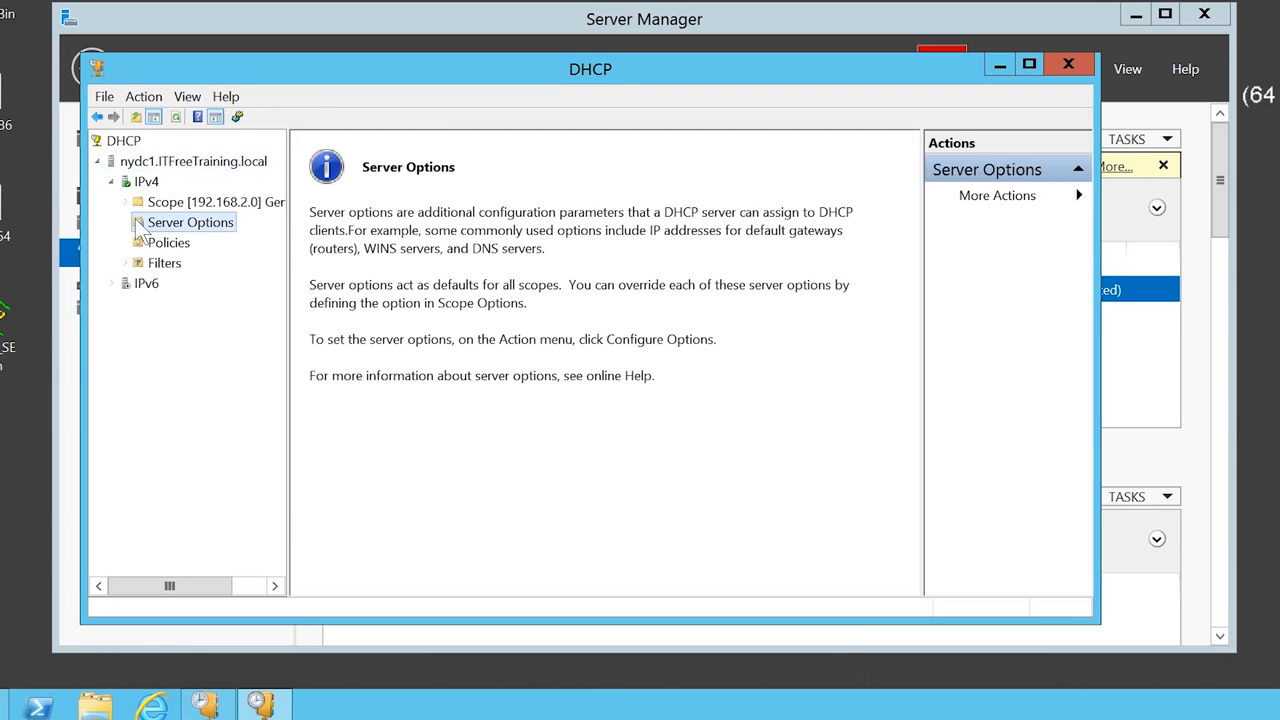
{"action": "right_click", "coordinate": [225, 224]}
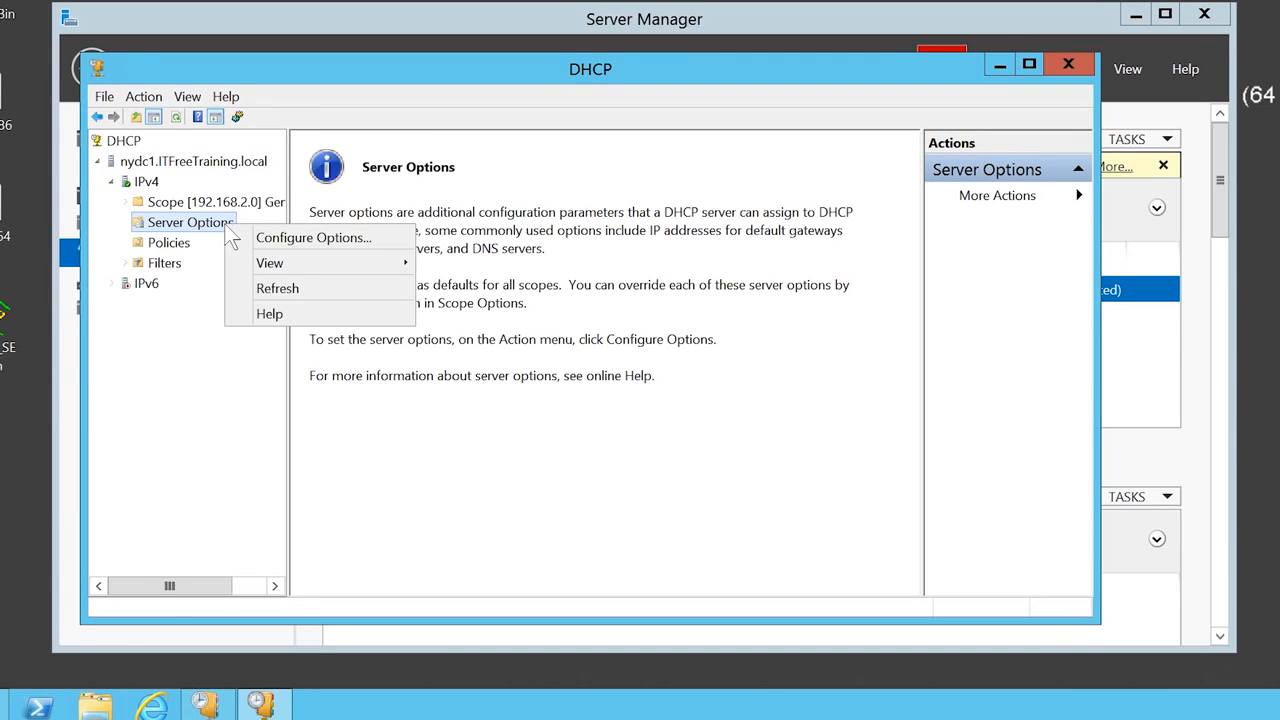
{"action": "left_click", "coordinate": [387, 236]}
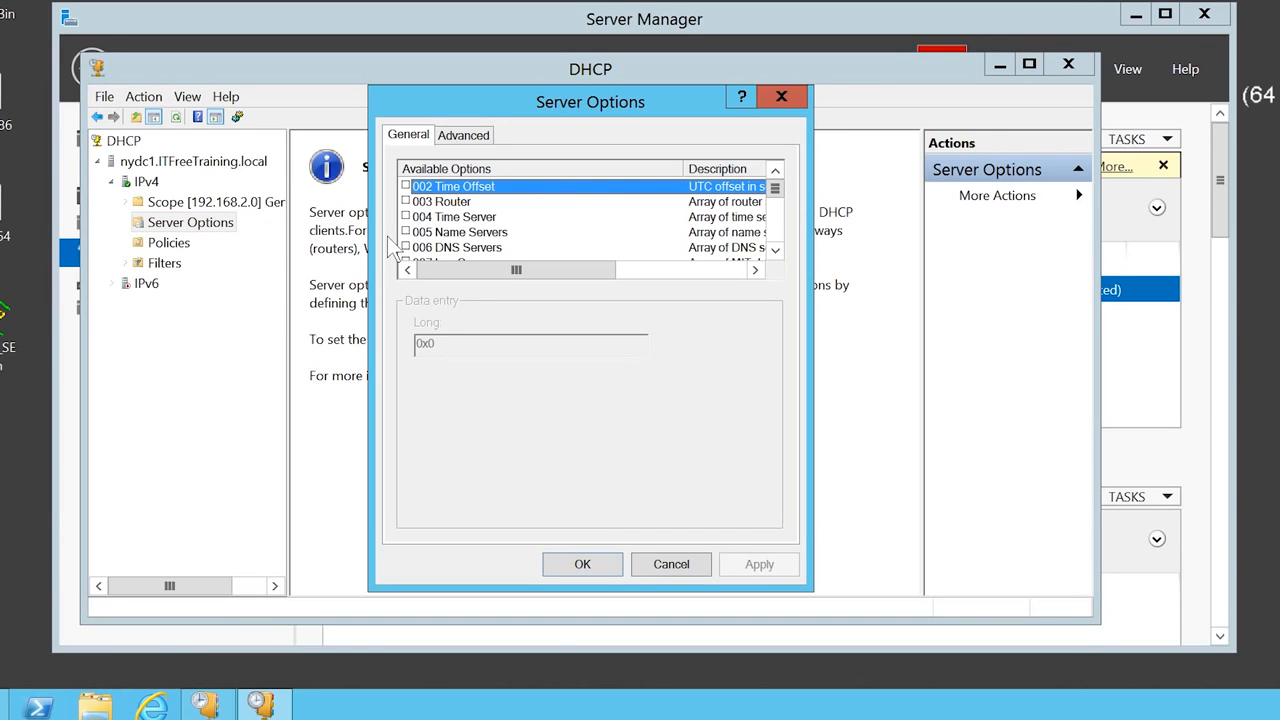
- Scroll the options list and enable option 066 Boot Server Host Name
{"action": "left_click", "coordinate": [775, 224]}
{"action": "left_click", "coordinate": [775, 224]}
{"action": "left_click", "coordinate": [775, 224]}
{"action": "left_click", "coordinate": [775, 224]}
{"action": "left_click", "coordinate": [776, 226]}
{"action": "left_click", "coordinate": [776, 226]}
{"action": "left_click", "coordinate": [776, 240]}
{"action": "left_click", "coordinate": [776, 240]}
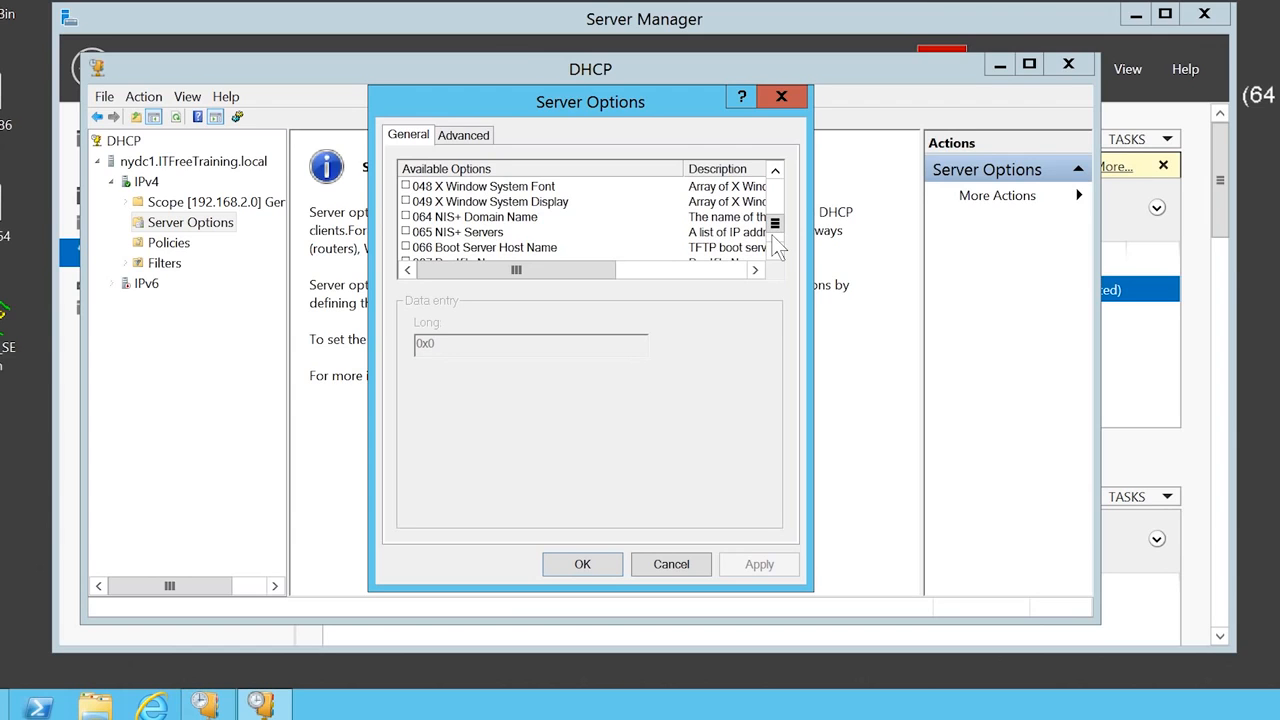
{"action": "left_click", "coordinate": [777, 255]}
{"action": "left_click", "coordinate": [777, 255]}
{"action": "left_click", "coordinate": [777, 255]}
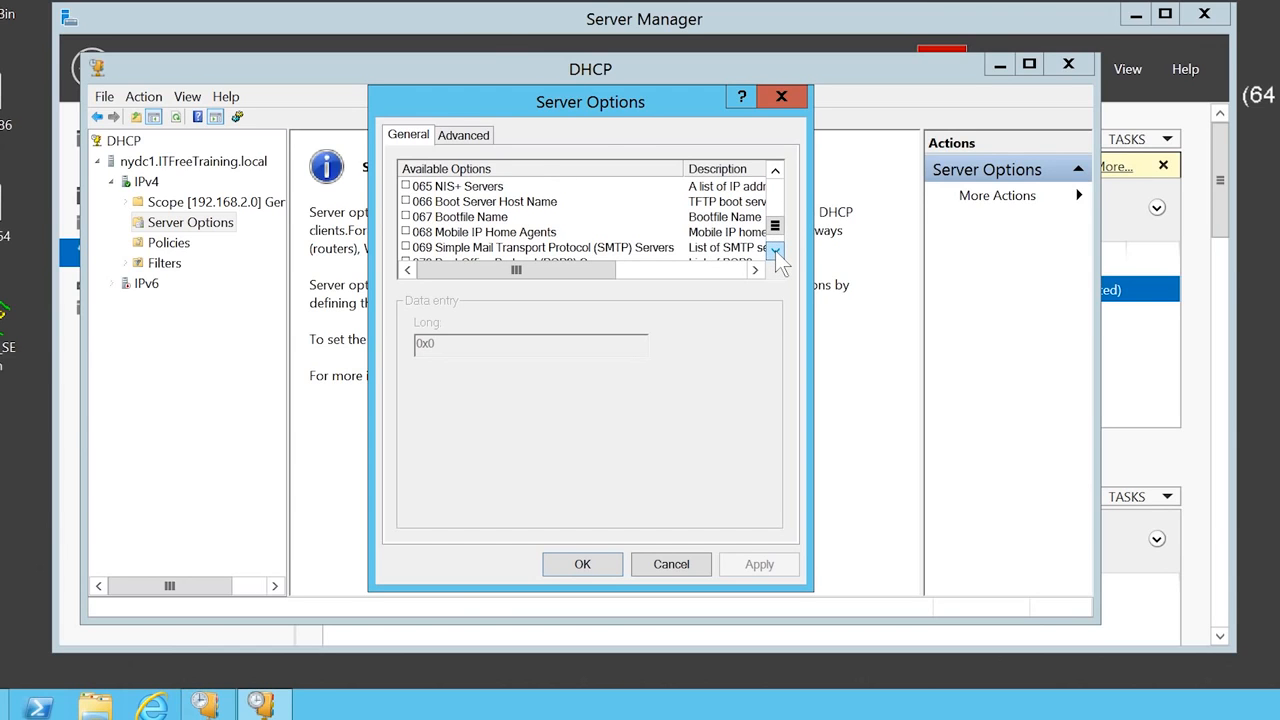
{"action": "left_click", "coordinate": [406, 201]}
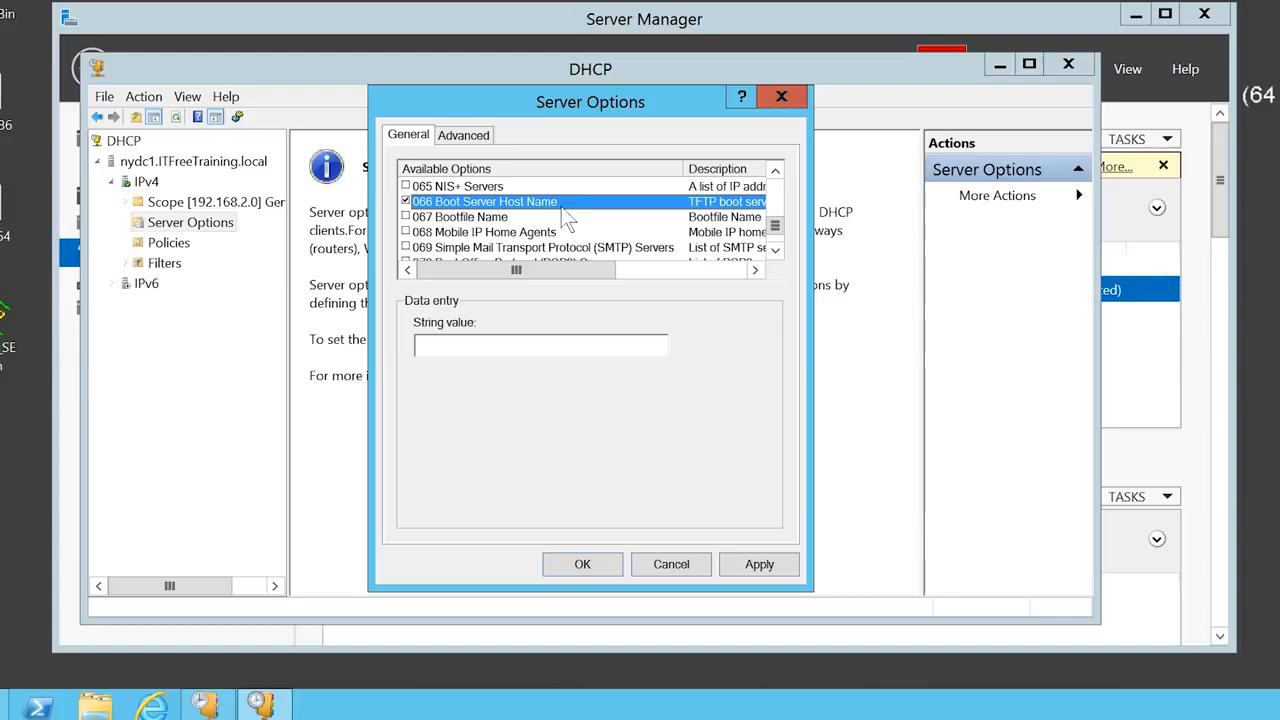
- Set the option 066 string value to the TFTP server address 192.168.2.2
{"action": "left_click", "coordinate": [465, 344]}
{"action": "type", "text": "192.168.2.2"}
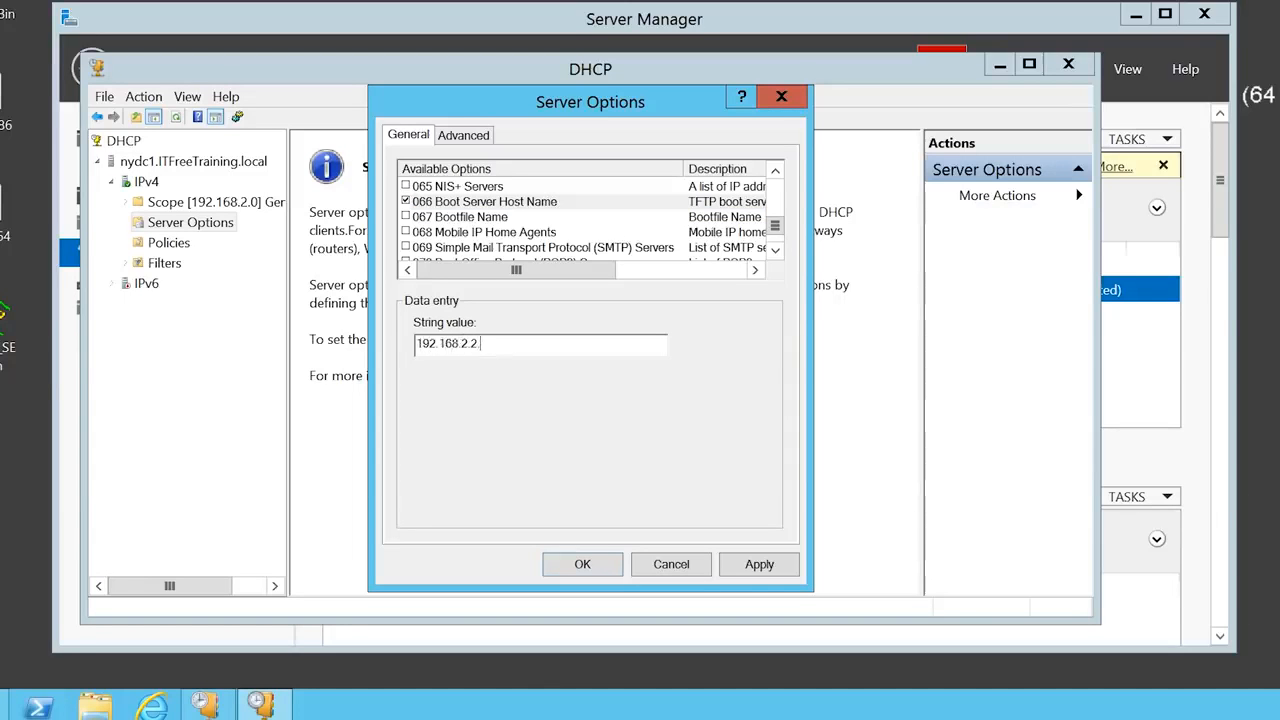
{"action": "key", "text": "BackSpace"}
- Enable option 067 Bootfile Name with value pxelinux.0 and save the server options
{"action": "left_click", "coordinate": [406, 216]}
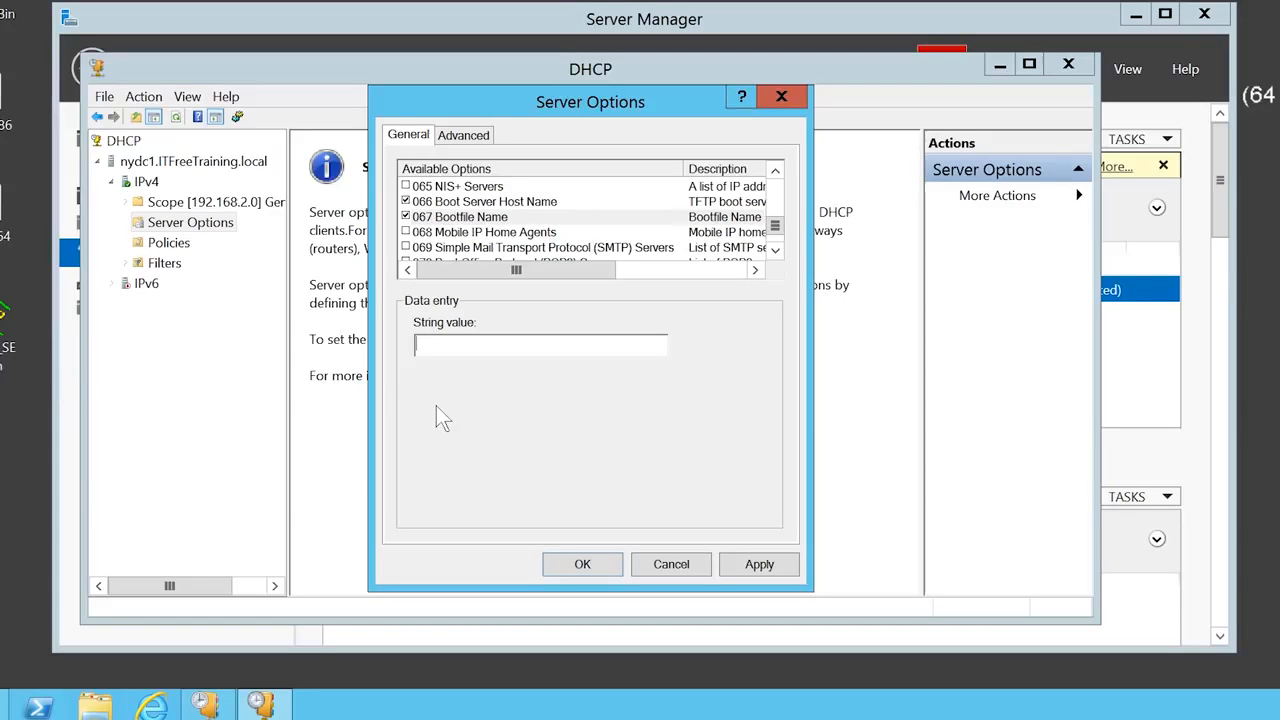
{"action": "type", "text": "pxelinux.0"}
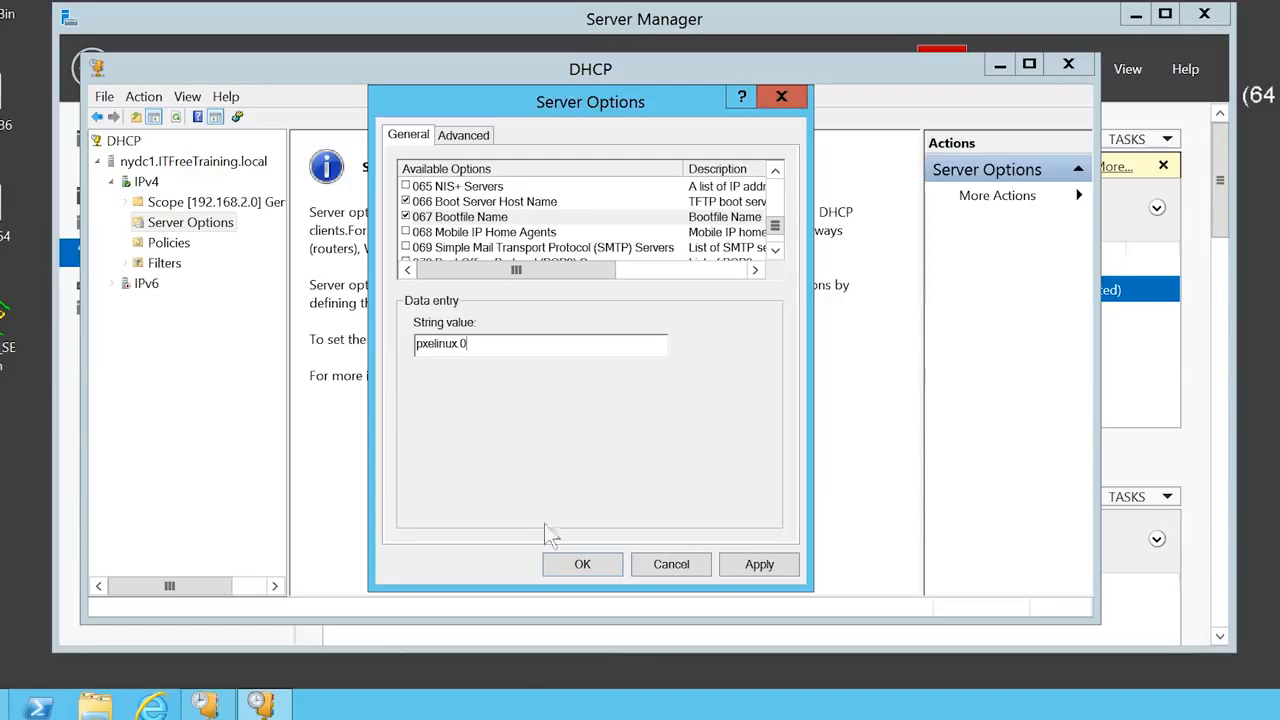
{"action": "left_click", "coordinate": [582, 564]}
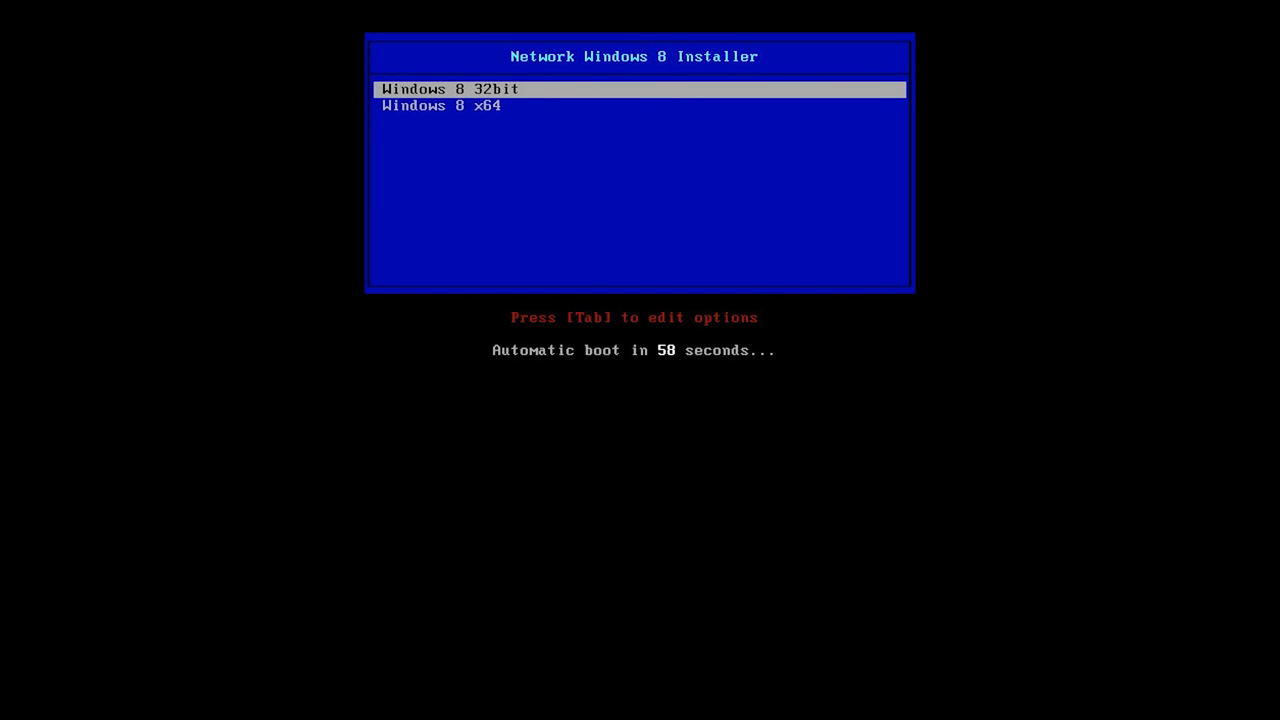
- Boot the Windows 8 x64 entry from the PXE menu and continue past the CD boot prompt
{"action": "key", "text": "Down"}
{"action": "key", "text": "Return"}
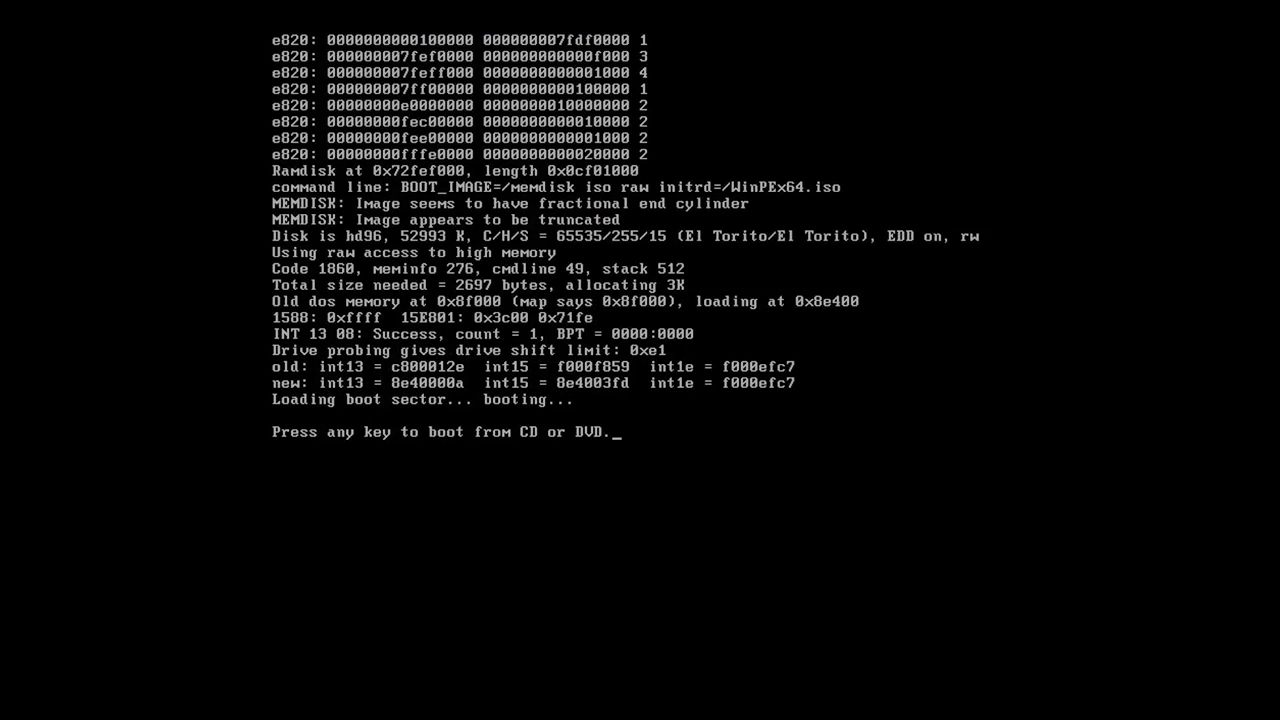
{"action": "key", "text": "Return"}
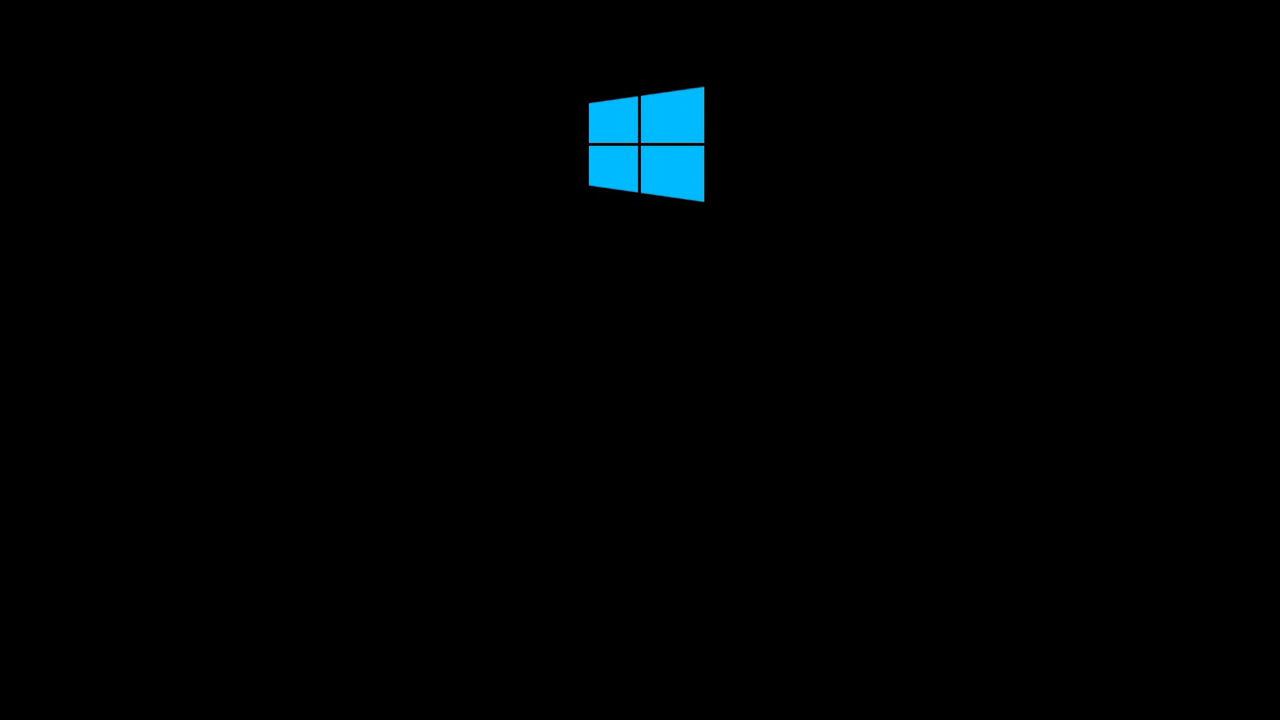